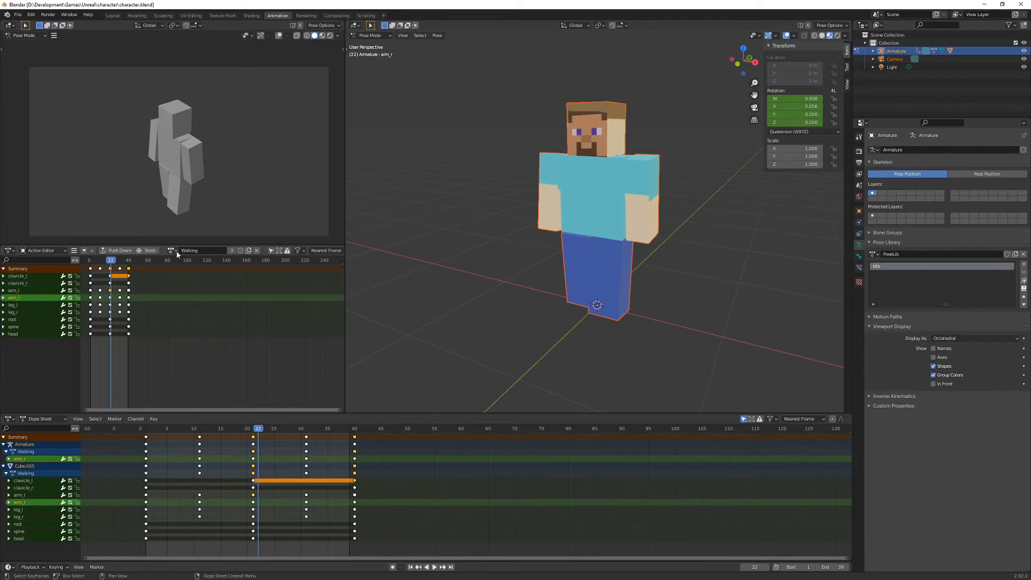
- Assign the Idle action to the armature and play the animation
{"action": "left_click", "coordinate": [183, 264]}
{"action": "key", "text": "space"}
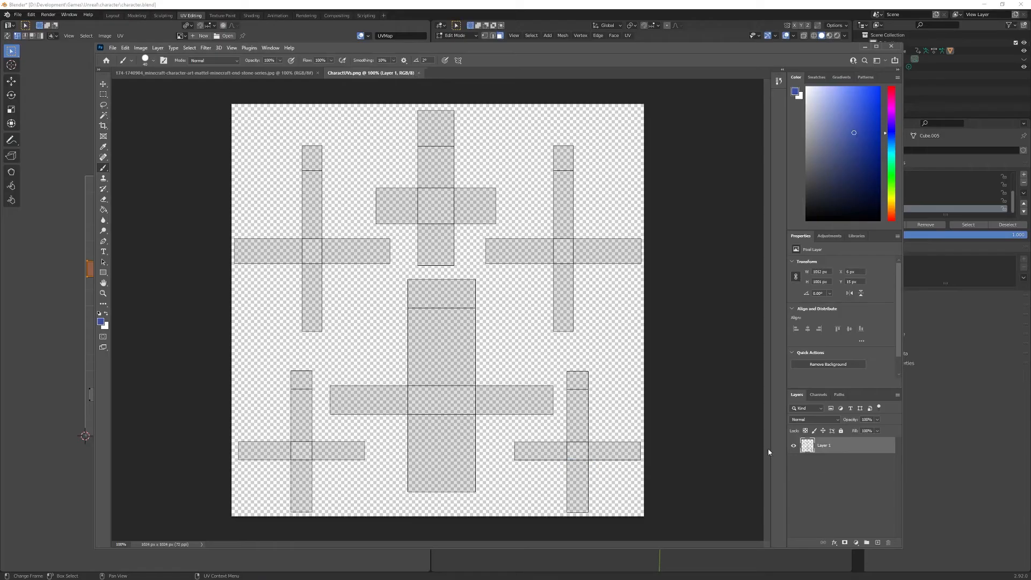
- Switch to Photoshop and paint both leg UV islands blue and the torso island cyan
{"action": "left_click_drag", "start_coordinate": [564, 371], "coordinate": [642, 446]}
{"action": "left_click_drag", "start_coordinate": [301, 371], "coordinate": [370, 445]}
{"action": "left_click_drag", "start_coordinate": [578, 370], "coordinate": [577, 511]}
{"action": "mouse_move", "coordinate": [414, 283]}
{"action": "left_mouse_down"}
{"action": "mouse_move", "coordinate": [493, 414]}
{"action": "mouse_move", "coordinate": [334, 400]}
{"action": "left_mouse_up"}
- Sample the skin colour from the Minecraft reference image, return to the character UV image and make cyan the foreground colour
{"action": "left_click", "coordinate": [215, 73]}
{"action": "key", "text": "i"}
{"action": "left_click", "coordinate": [437, 214]}
{"action": "left_click", "coordinate": [371, 73]}
{"action": "key", "text": "x"}
- Draw a cyan square about 202 px wide over one arm's UV island and duplicate it onto the other arm's island
{"action": "key", "text": "u"}
{"action": "left_click_drag", "start_coordinate": [525, 210], "coordinate": [606, 291]}
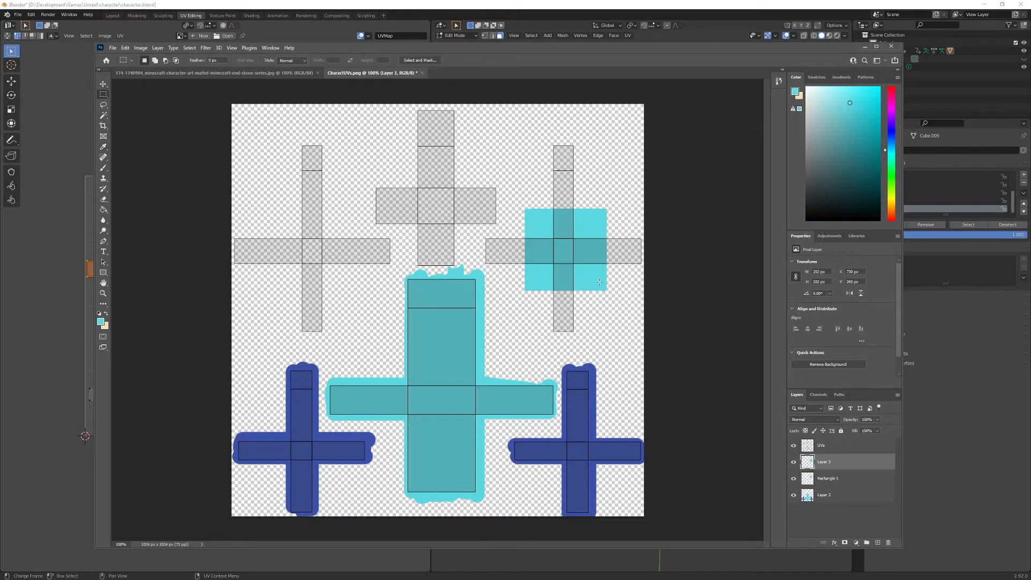
{"action": "left_click_drag", "start_coordinate": [565, 250], "coordinate": [313, 250], "text": "alt+shift"}
- Brush the skin colour over both arm UV islands on a new layer
{"action": "left_click", "coordinate": [878, 542]}
{"action": "key", "text": "x"}
{"action": "key", "text": "b"}
{"action": "left_click_drag", "start_coordinate": [371, 236], "coordinate": [301, 150]}
{"action": "left_click_drag", "start_coordinate": [609, 225], "coordinate": [489, 242]}
{"action": "key", "text": "e"}
- Paste the copied Minecraft face and transform it to fit the front panel of the head's UV island
{"action": "key", "text": "ctrl+v"}
{"action": "key", "text": "ctrl+t"}
{"action": "left_click_drag", "start_coordinate": [513, 380], "coordinate": [483, 336]}
{"action": "left_click_drag", "start_coordinate": [486, 238], "coordinate": [490, 248], "text": "ctrl"}
- Paint brown hair over the head's UV island on a new layer and undo the last stroke
{"action": "left_click", "coordinate": [877, 542]}
{"action": "key", "text": "b"}
{"action": "left_click_drag", "start_coordinate": [388, 170], "coordinate": [388, 242]}
{"action": "mouse_move", "coordinate": [487, 158]}
{"action": "left_mouse_down"}
{"action": "mouse_move", "coordinate": [486, 238]}
{"action": "mouse_move", "coordinate": [486, 161]}
{"action": "left_mouse_up"}
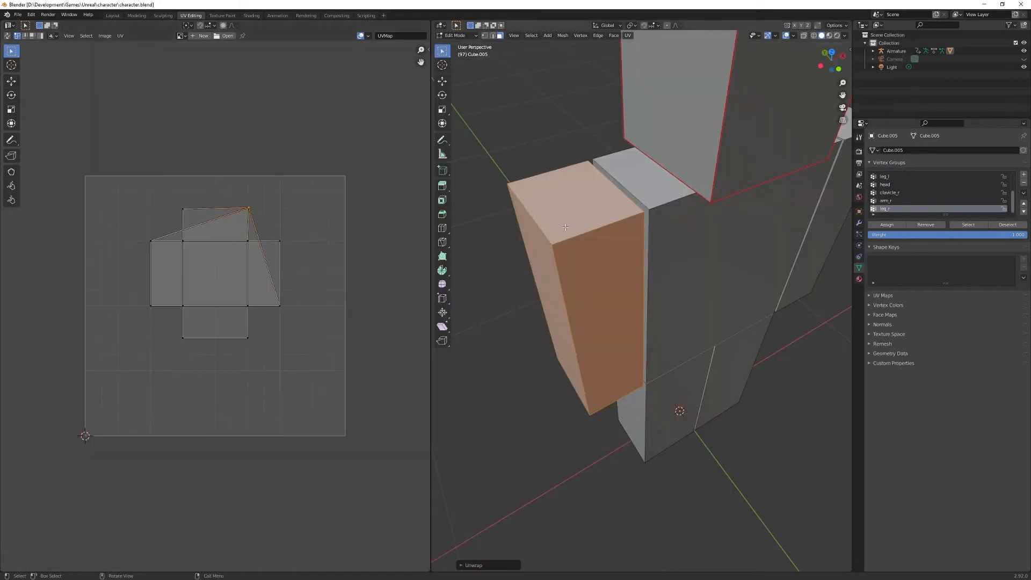
{"action": "key", "text": "ctrl+z"}
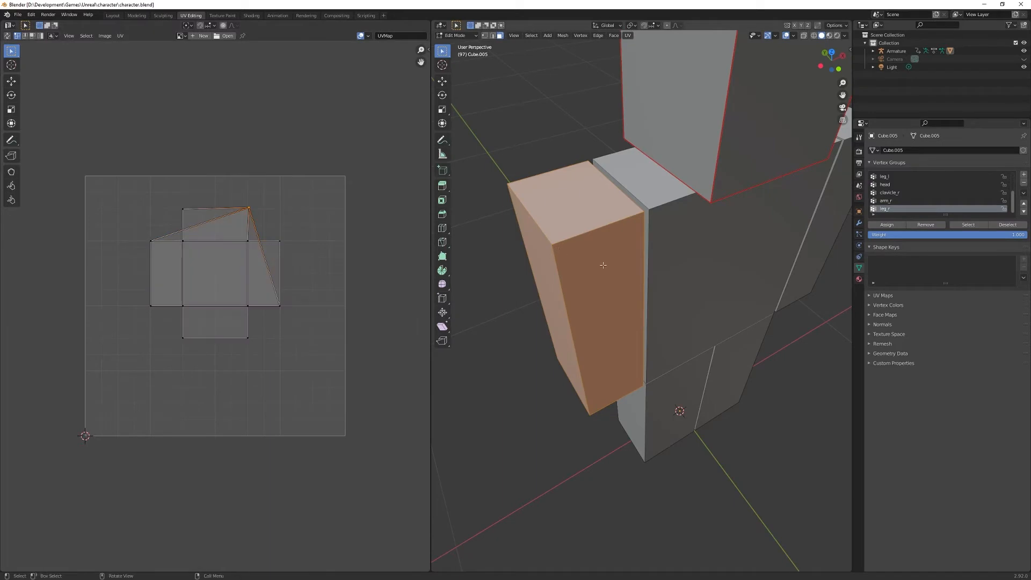
- In Blender, mark seams on the character's arm boxes and unwrap both arms
{"action": "key", "text": "ctrl+e"}
{"action": "key", "text": "u"}
{"action": "left_click", "coordinate": [582, 265]}
{"action": "key", "text": "ctrl+l"}
{"action": "middle_click_drag", "start_coordinate": [582, 264], "coordinate": [516, 260]}
{"action": "left_click", "coordinate": [709, 319]}
{"action": "key", "text": "l"}
{"action": "mouse_move", "coordinate": [710, 319]}
{"action": "middle_mouse_down"}
{"action": "mouse_move", "coordinate": [665, 300]}
{"action": "mouse_move", "coordinate": [698, 306]}
{"action": "middle_mouse_up"}
{"action": "key", "text": "u"}
- Select the UV islands of both arms and pack them inside the UV square
{"action": "key", "text": "l"}
{"action": "key", "text": "l"}
{"action": "key", "text": "g"}
{"action": "right_click", "coordinate": [256, 332]}
{"action": "left_click", "coordinate": [119, 36]}
{"action": "left_click", "coordinate": [138, 176]}
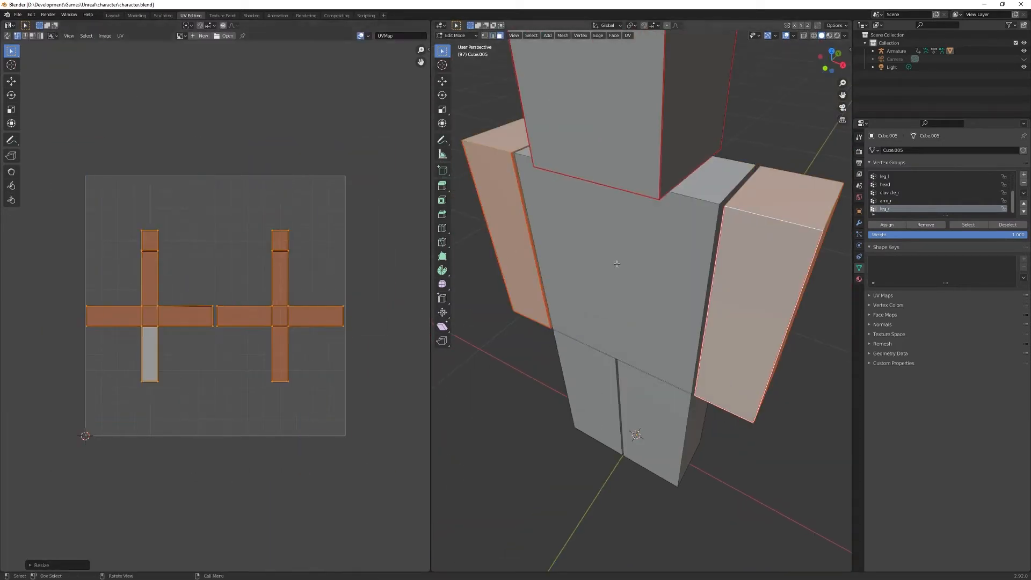
- Clear the current selection, select edges on the torso and clear their seams
{"action": "key", "text": "alt+a"}
{"action": "left_click", "coordinate": [710, 290]}
{"action": "left_click", "coordinate": [609, 268], "text": "shift"}
{"action": "middle_click_drag", "start_coordinate": [681, 242], "coordinate": [552, 244]}
{"action": "key", "text": "ctrl+e"}
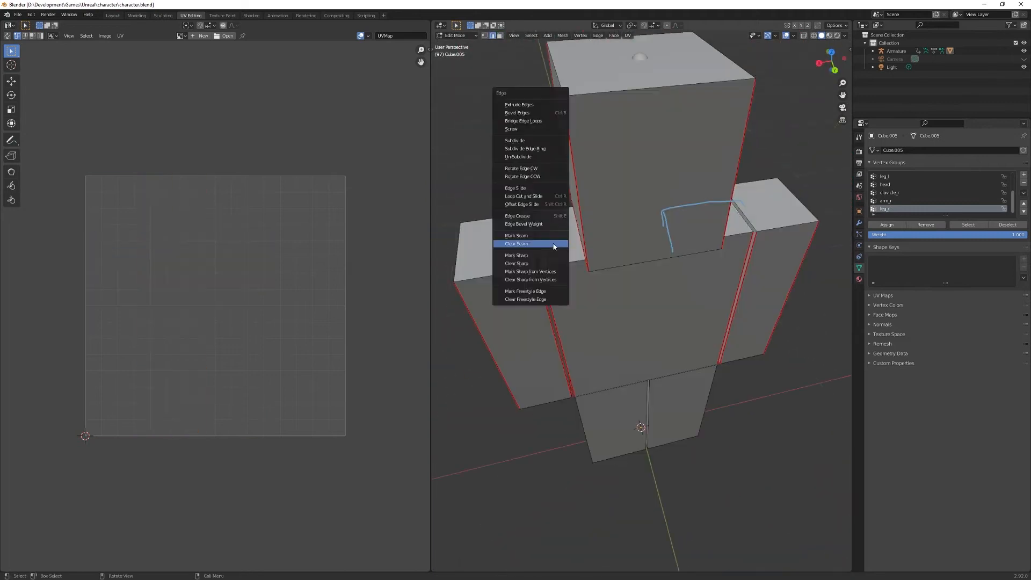
{"action": "left_click", "coordinate": [554, 245]}
- Select the linked body parts, unwrap them and scale the resulting UV islands
{"action": "key", "text": "l"}
{"action": "key", "text": "u"}
{"action": "key", "text": "s"}
{"action": "middle_click_drag", "start_coordinate": [702, 403], "coordinate": [634, 349]}
{"action": "key", "text": "l"}
{"action": "key", "text": "u"}
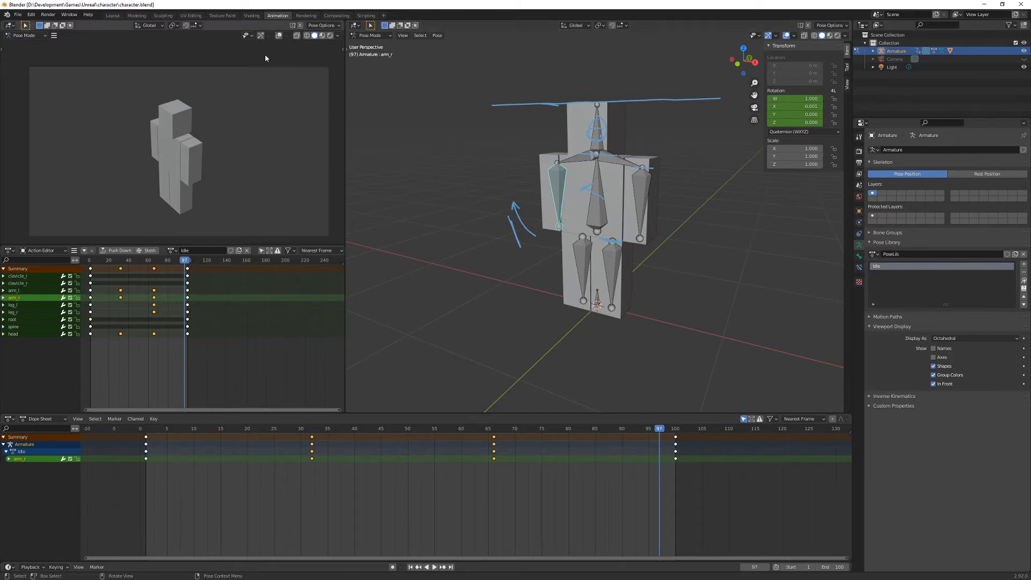
- Switch to the UV Editing workspace and change the armature from Edit Mode to Object Mode
{"action": "left_click", "coordinate": [191, 16]}
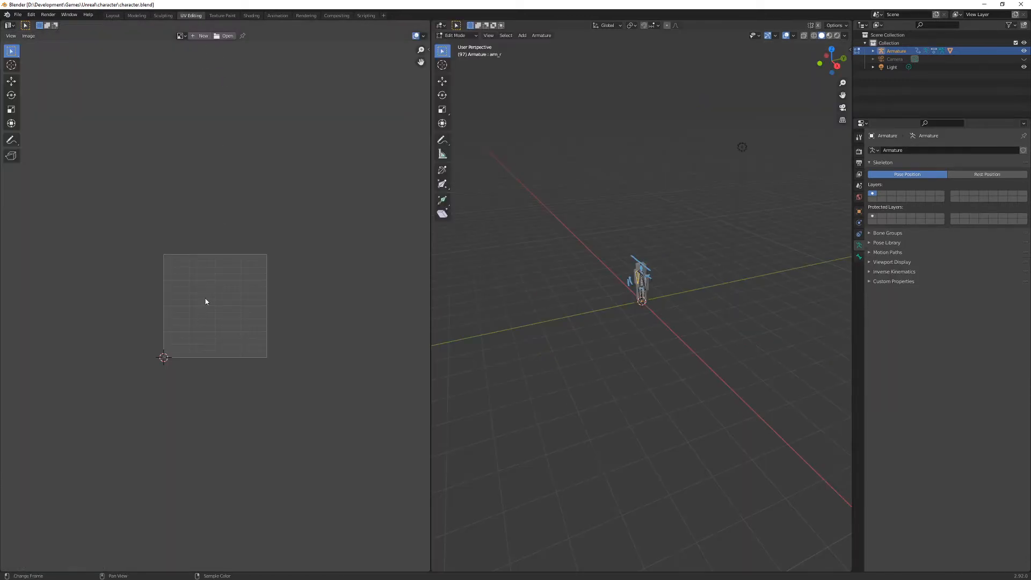
{"action": "scroll", "coordinate": [207, 301], "scroll_direction": "up", "scroll_amount": 4}
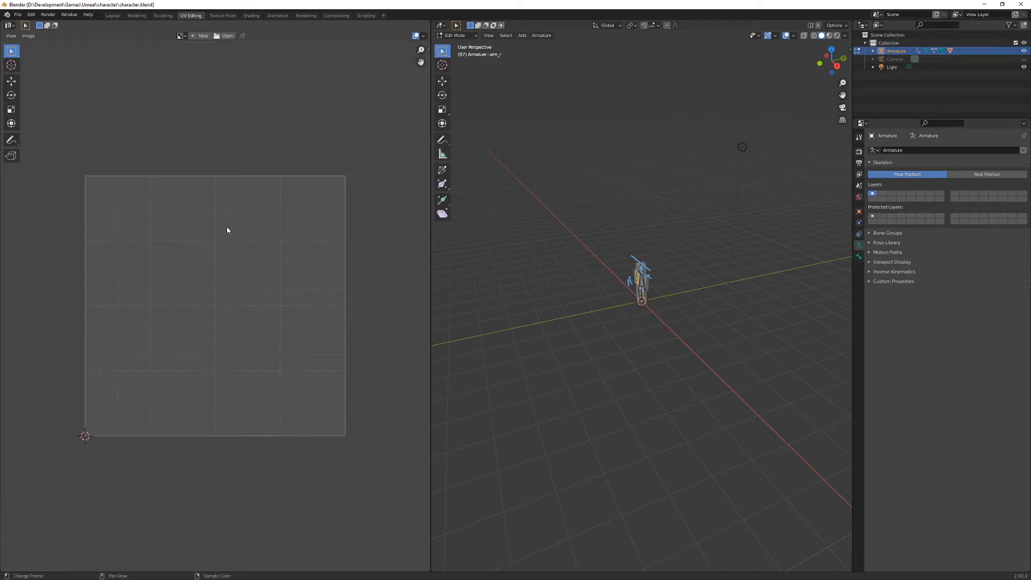
{"action": "scroll", "coordinate": [657, 271], "scroll_direction": "up", "scroll_amount": 8}
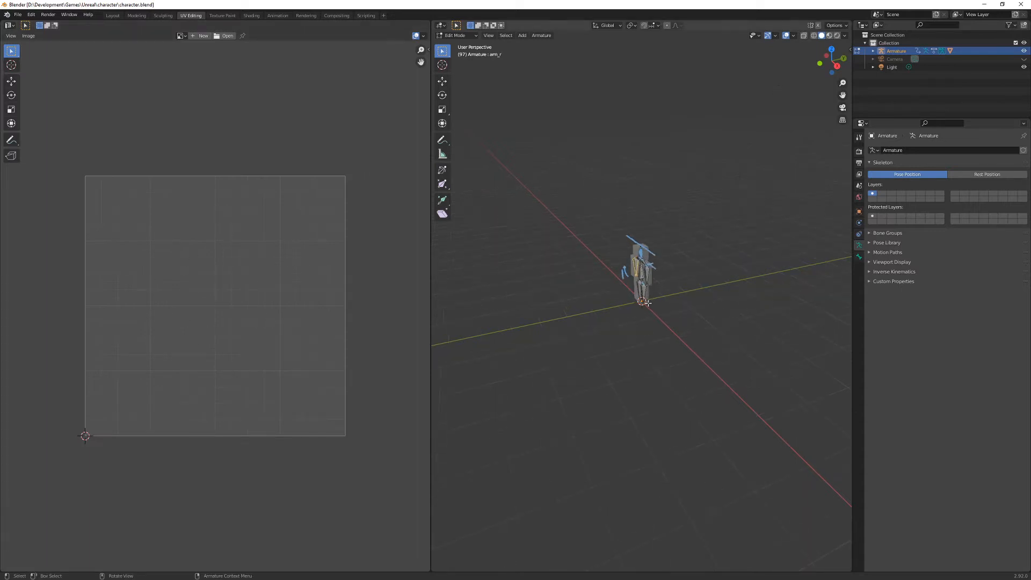
{"action": "middle_click_drag", "start_coordinate": [657, 271], "coordinate": [679, 284]}
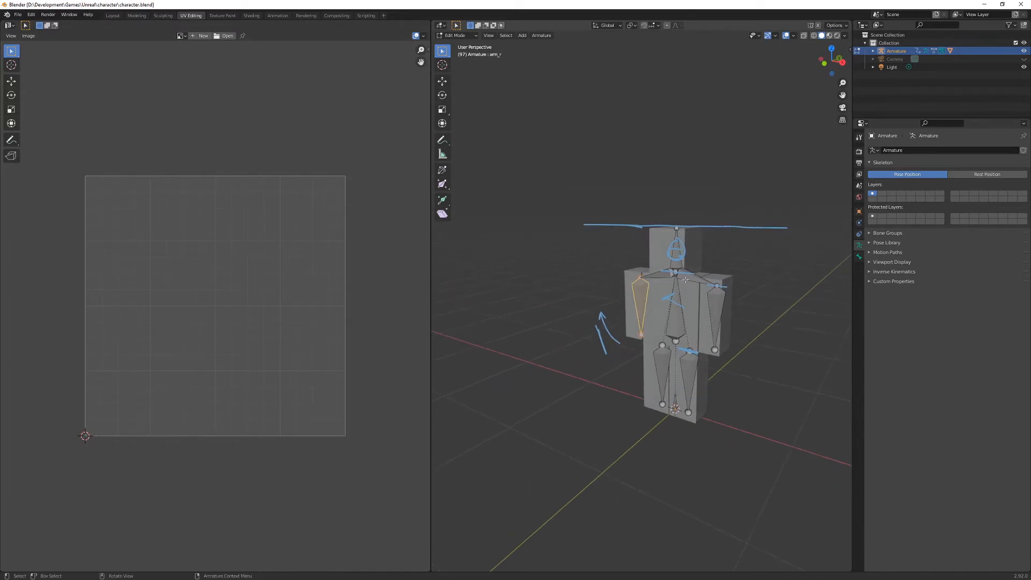
{"action": "left_click", "coordinate": [474, 36]}
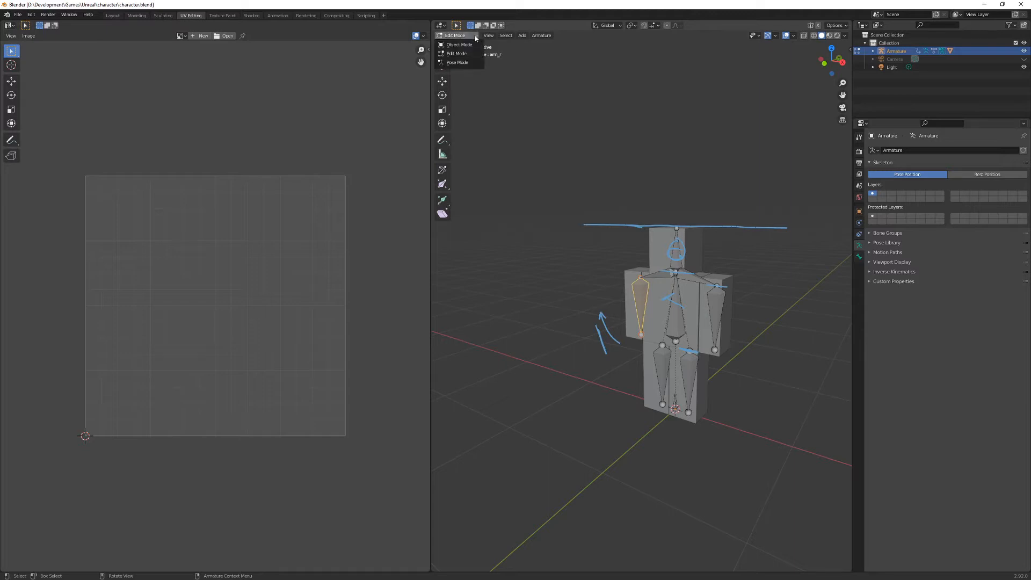
{"action": "left_click", "coordinate": [459, 44]}
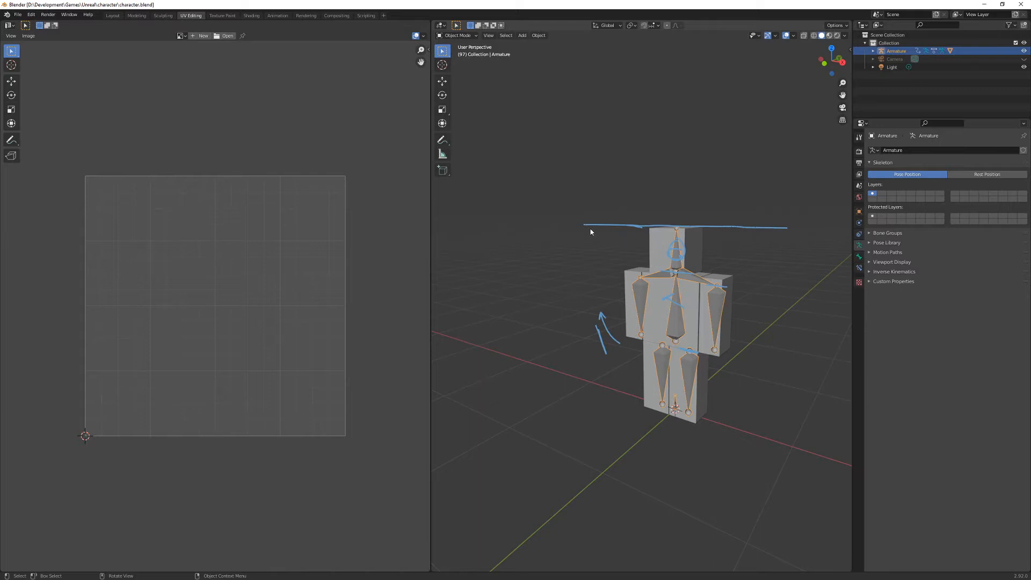
- Erase the annotation strokes around the character and turn off In Front in the armature's viewport display
{"action": "mouse_move", "coordinate": [585, 226]}
{"action": "right_mouse_down"}
{"action": "mouse_move", "coordinate": [723, 223]}
{"action": "mouse_move", "coordinate": [709, 253]}
{"action": "mouse_move", "coordinate": [667, 288]}
{"action": "mouse_move", "coordinate": [603, 317]}
{"action": "mouse_move", "coordinate": [602, 346]}
{"action": "right_mouse_up"}
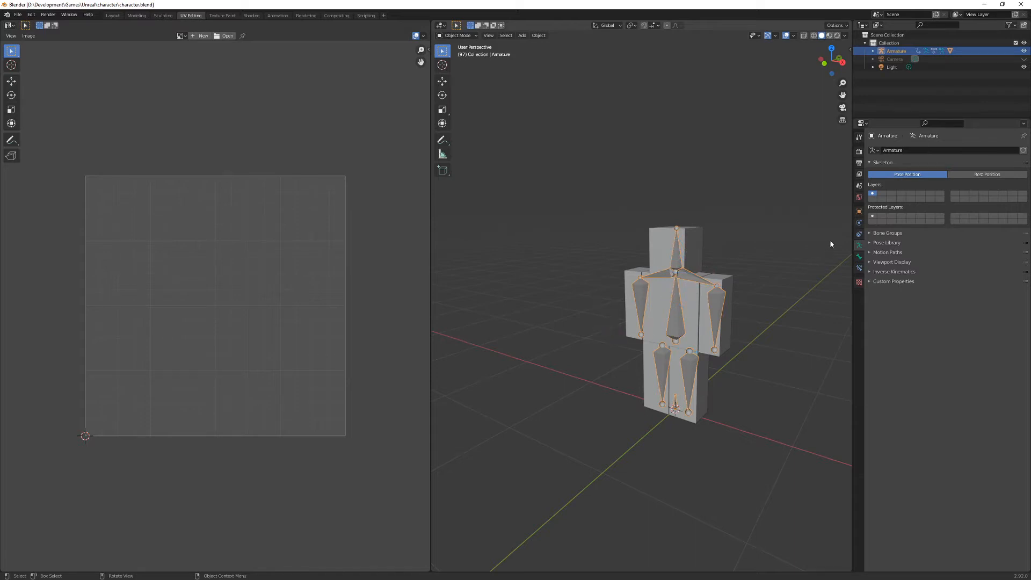
{"action": "left_click", "coordinate": [869, 263]}
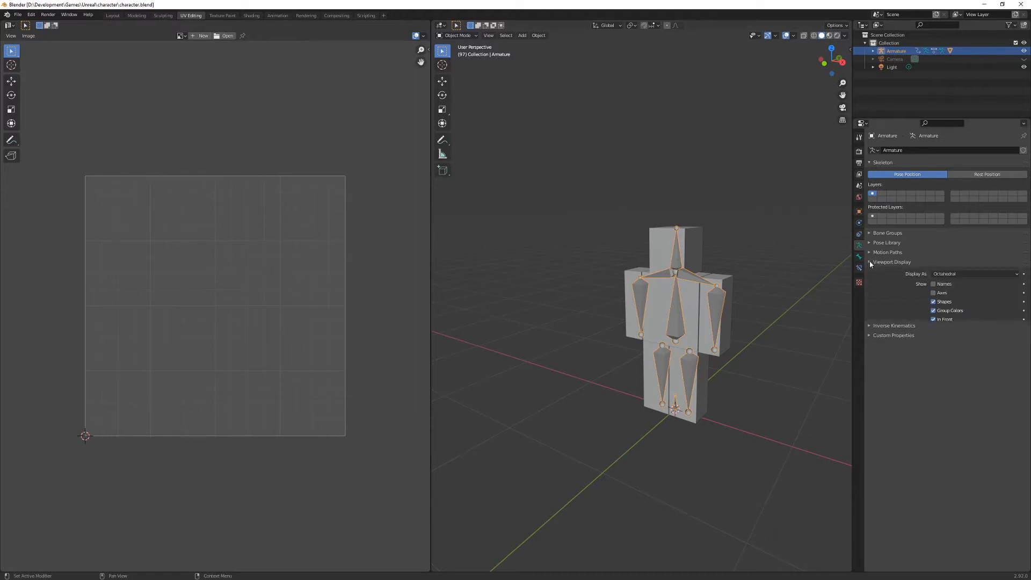
{"action": "left_click", "coordinate": [933, 319]}
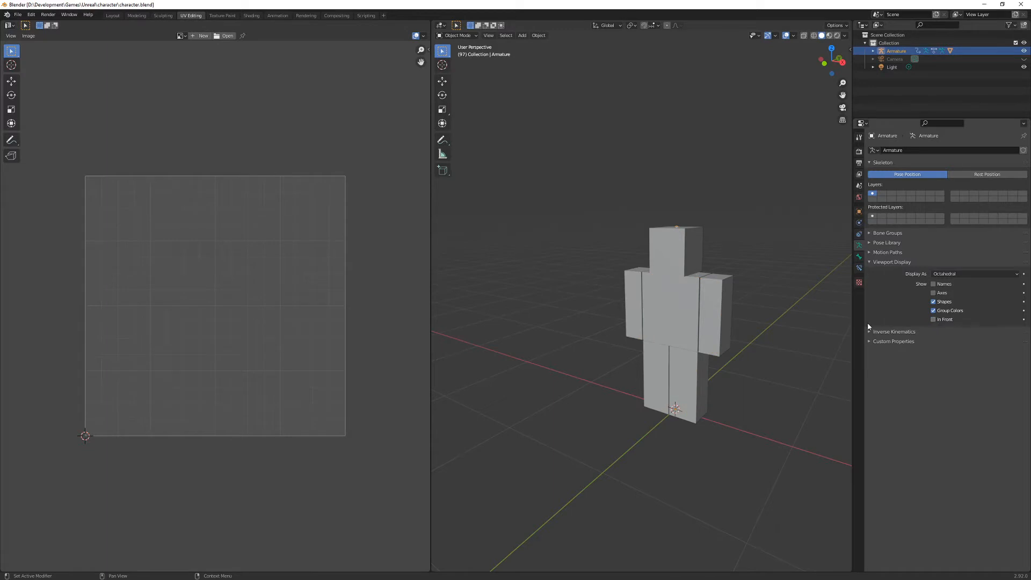
- Put the character mesh in Edit Mode and select all of its faces
{"action": "left_click", "coordinate": [692, 310]}
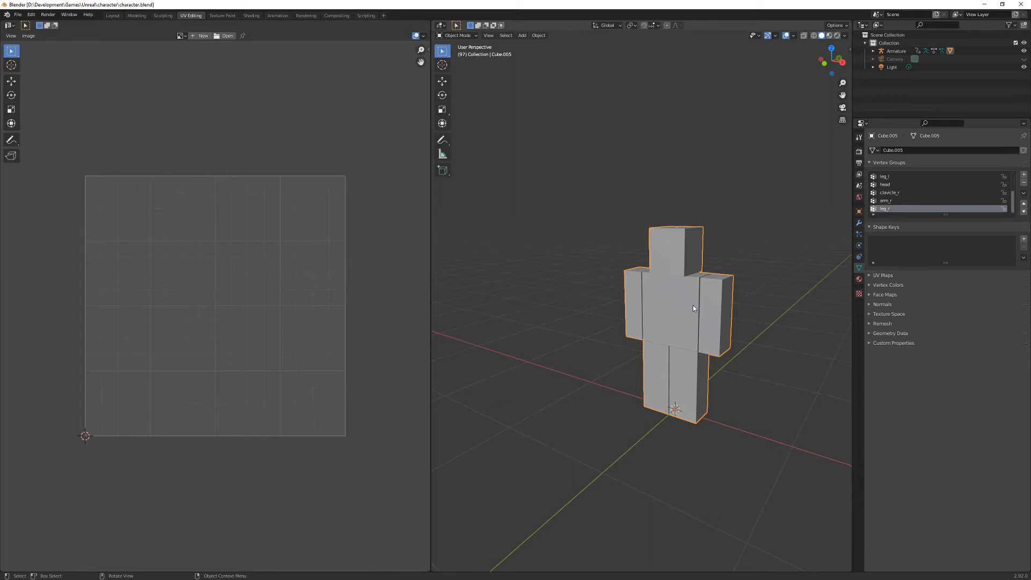
{"action": "key", "text": "ctrl+Tab"}
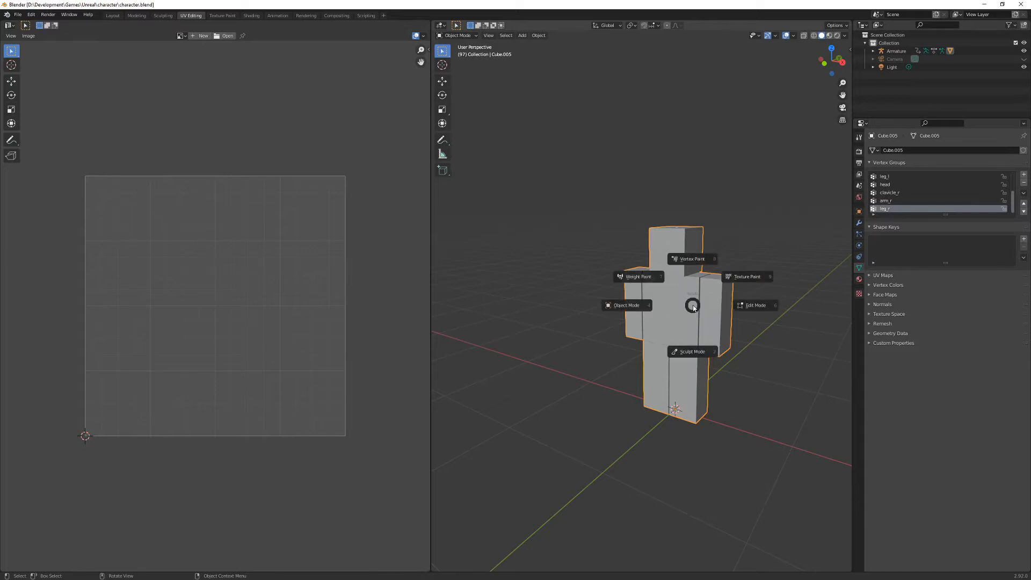
{"action": "left_click", "coordinate": [758, 305]}
{"action": "scroll", "coordinate": [691, 305], "scroll_direction": "up", "scroll_amount": 4}
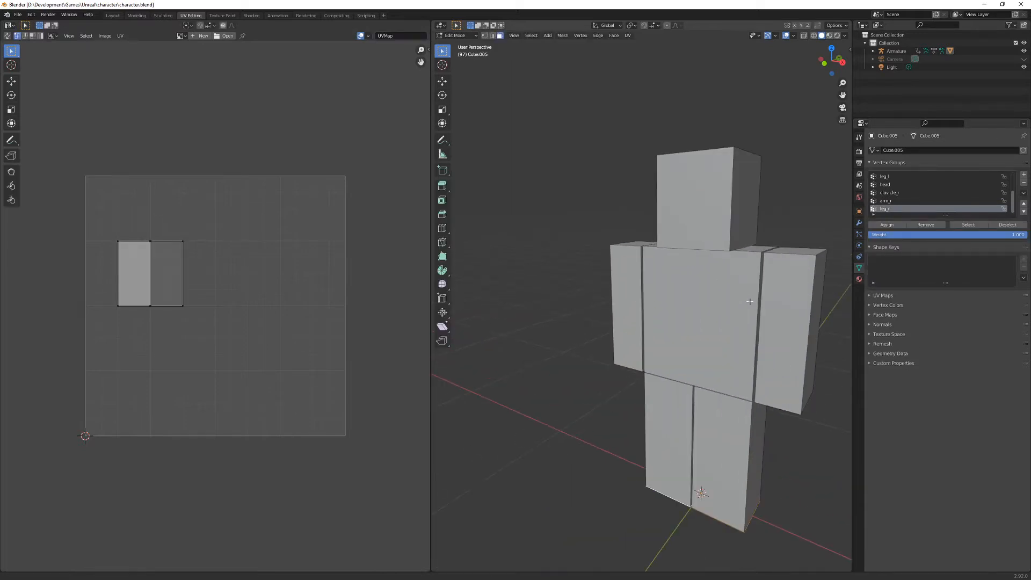
{"action": "mouse_move", "coordinate": [691, 305]}
{"action": "middle_mouse_down"}
{"action": "mouse_move", "coordinate": [605, 318]}
{"action": "mouse_move", "coordinate": [701, 310]}
{"action": "middle_mouse_up"}
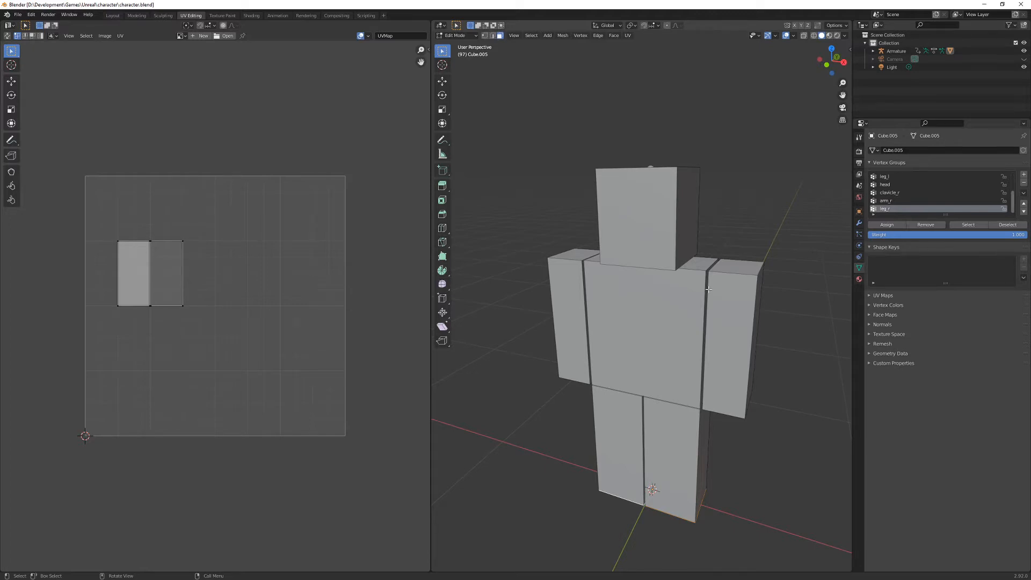
{"action": "mouse_move", "coordinate": [708, 290]}
{"action": "middle_mouse_down"}
{"action": "mouse_move", "coordinate": [726, 290]}
{"action": "mouse_move", "coordinate": [700, 295]}
{"action": "middle_mouse_up"}
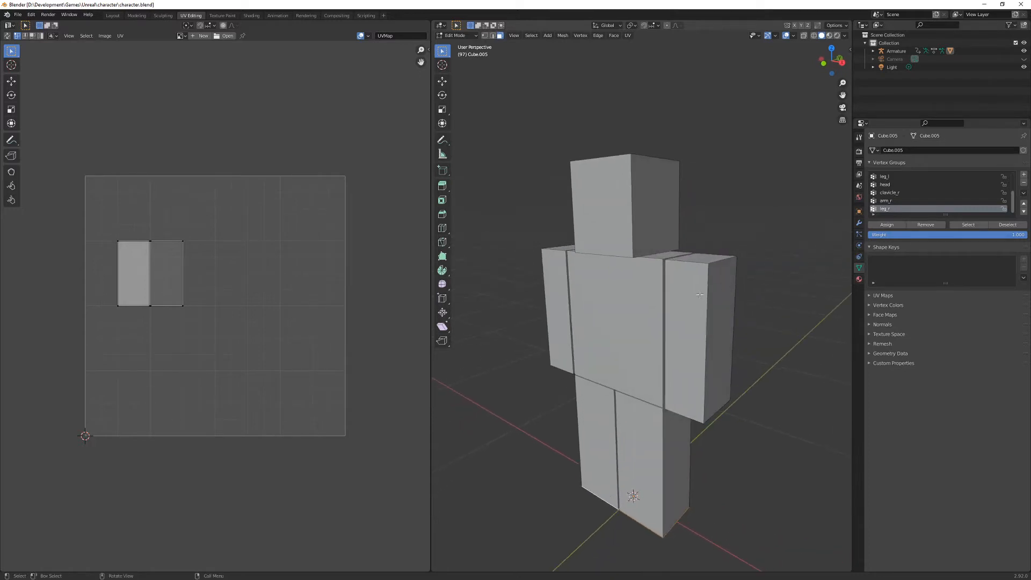
{"action": "key", "text": "a"}
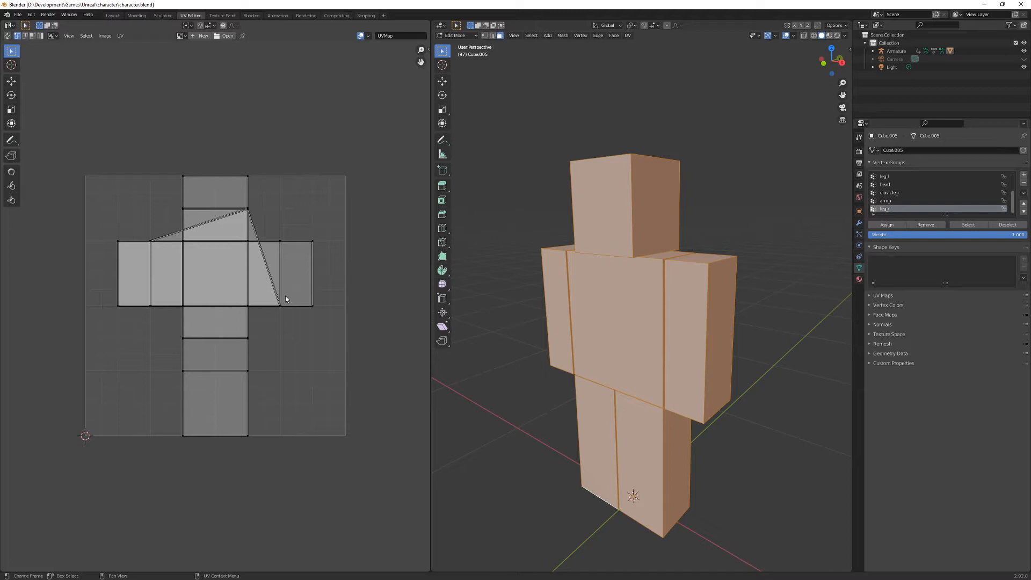
- Annotate an unfolded box beside the character, with four side panels in a row plus top and bottom flaps
{"action": "middle_click_drag", "start_coordinate": [714, 302], "coordinate": [643, 324]}
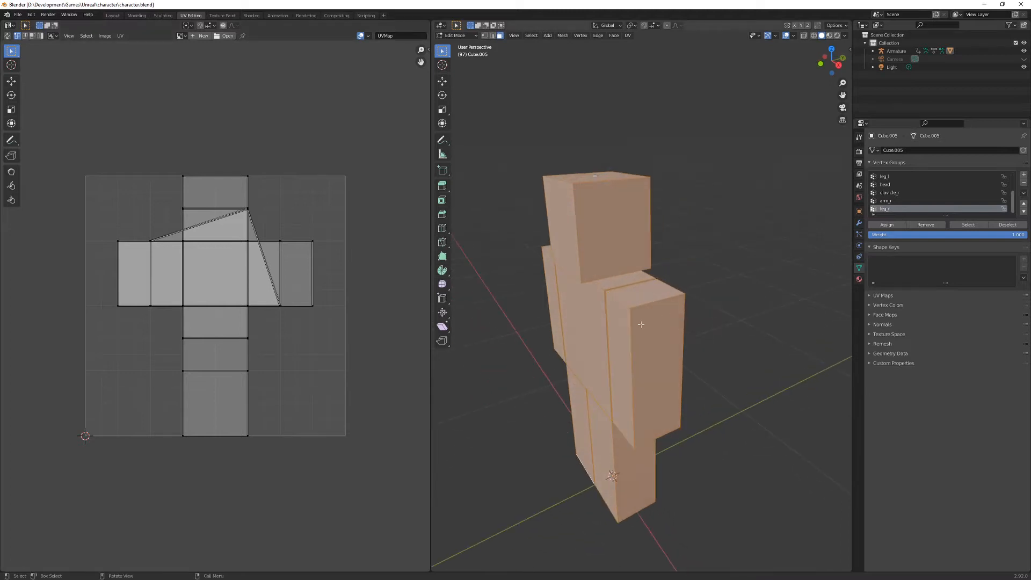
{"action": "mouse_move", "coordinate": [597, 459]}
{"action": "left_mouse_down"}
{"action": "mouse_move", "coordinate": [582, 283]}
{"action": "mouse_move", "coordinate": [782, 285]}
{"action": "mouse_move", "coordinate": [781, 434]}
{"action": "mouse_move", "coordinate": [564, 460]}
{"action": "left_mouse_up"}
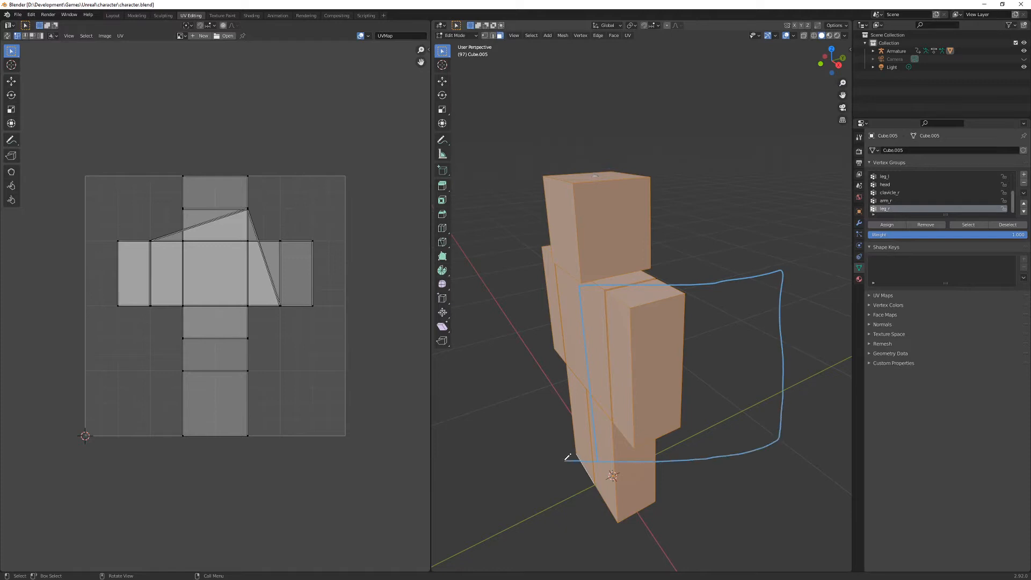
{"action": "left_click_drag", "start_coordinate": [684, 292], "coordinate": [682, 450]}
{"action": "left_click_drag", "start_coordinate": [735, 280], "coordinate": [743, 453]}
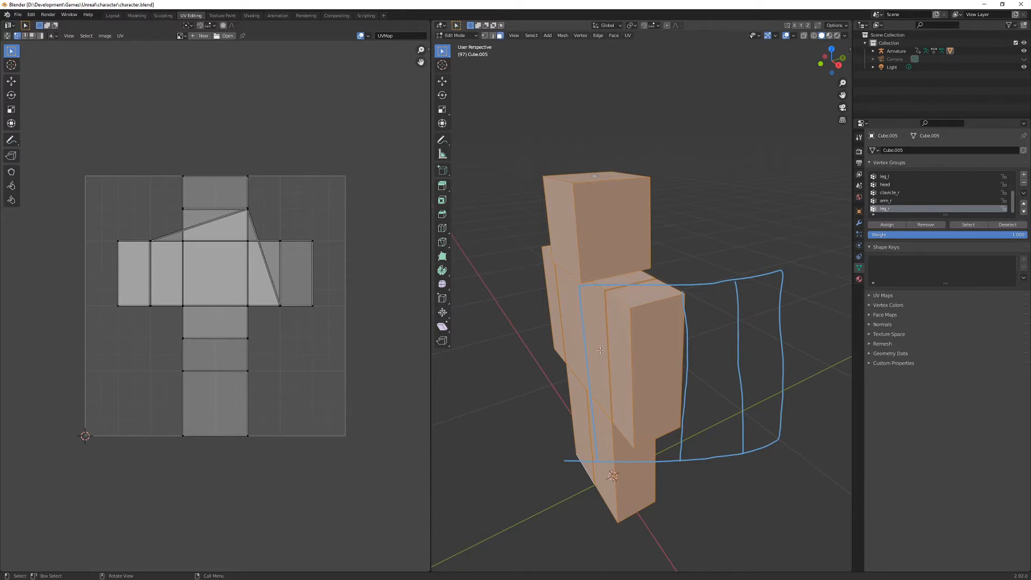
{"action": "left_click_drag", "start_coordinate": [625, 287], "coordinate": [633, 492]}
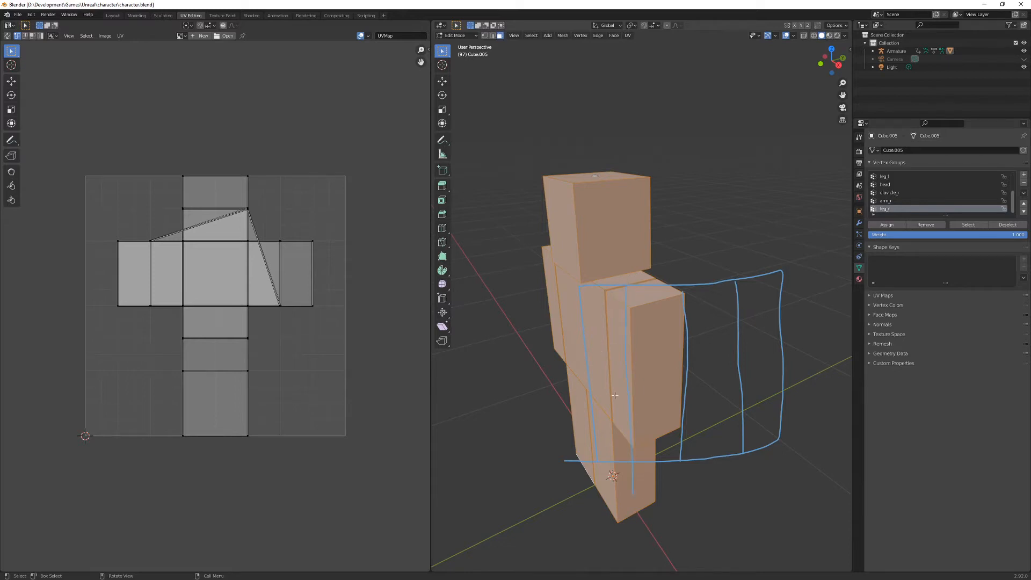
{"action": "left_click_drag", "start_coordinate": [606, 339], "coordinate": [610, 341]}
{"action": "mouse_move", "coordinate": [633, 463]}
{"action": "left_mouse_down"}
{"action": "mouse_move", "coordinate": [633, 495]}
{"action": "mouse_move", "coordinate": [677, 495]}
{"action": "mouse_move", "coordinate": [678, 461]}
{"action": "left_mouse_up"}
{"action": "mouse_move", "coordinate": [626, 285]}
{"action": "left_mouse_down"}
{"action": "mouse_move", "coordinate": [627, 243]}
{"action": "mouse_move", "coordinate": [666, 243]}
{"action": "mouse_move", "coordinate": [696, 263]}
{"action": "mouse_move", "coordinate": [689, 285]}
{"action": "left_mouse_up"}
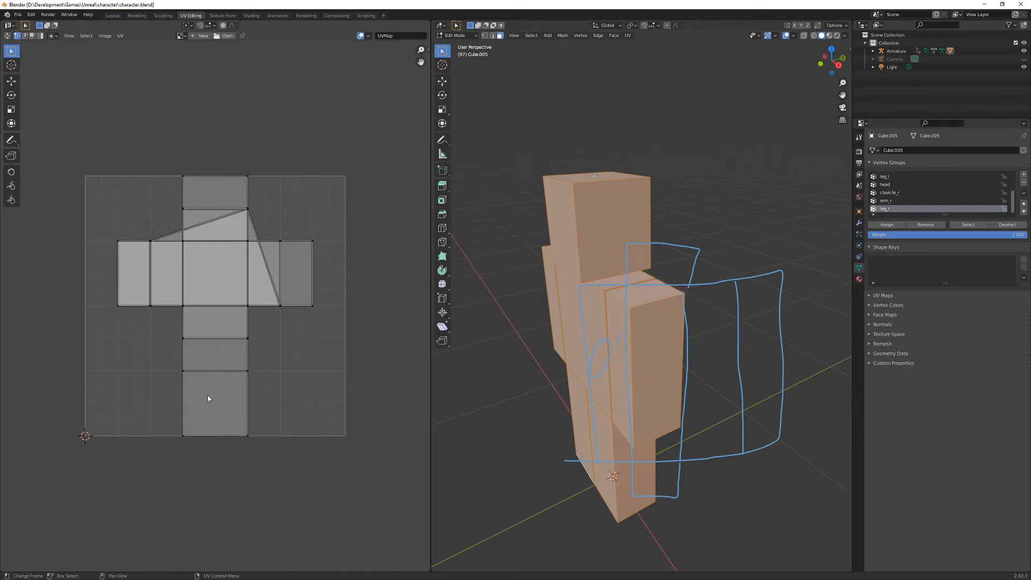
- Pick the overlapping linked UV islands one after another and move them apart in the UV editor
{"action": "key", "text": "l"}
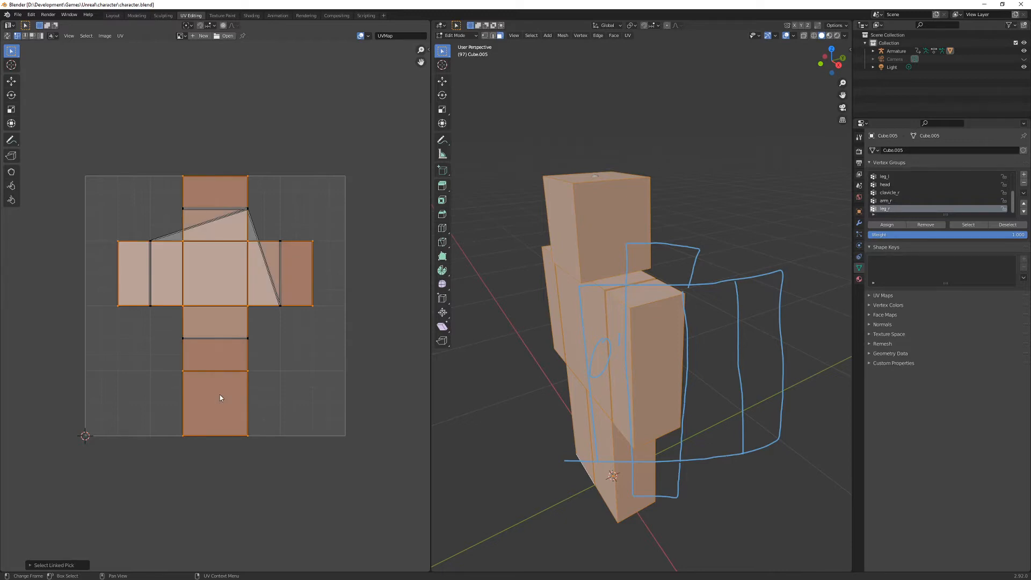
{"action": "key", "text": "g"}
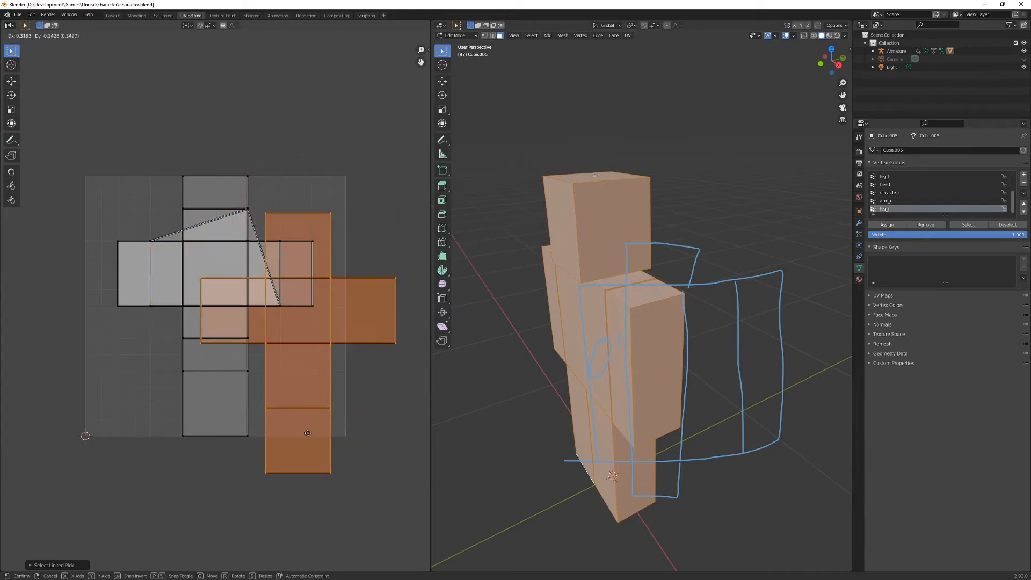
{"action": "left_click", "coordinate": [351, 480]}
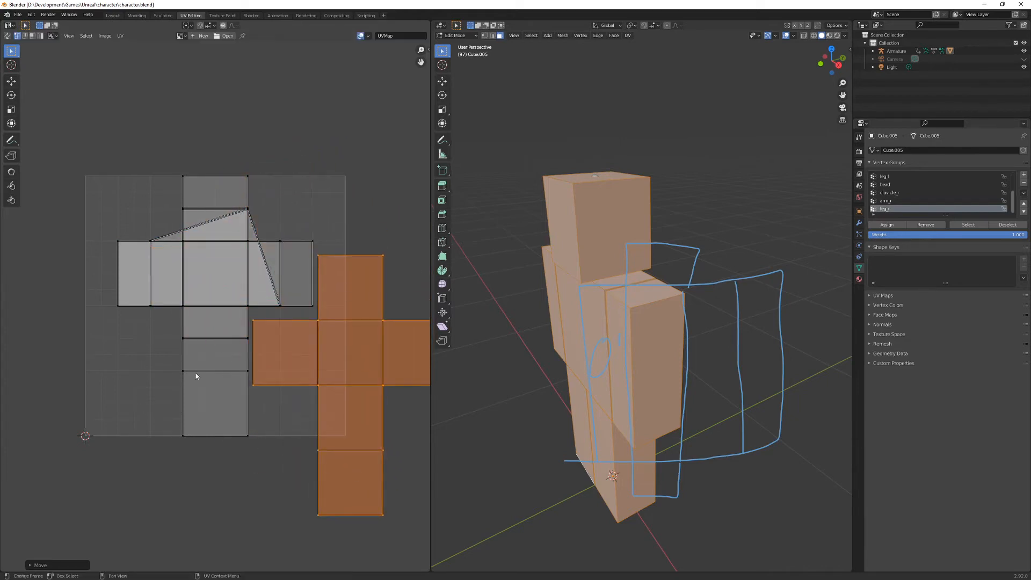
{"action": "key", "text": "l"}
{"action": "key", "text": "g"}
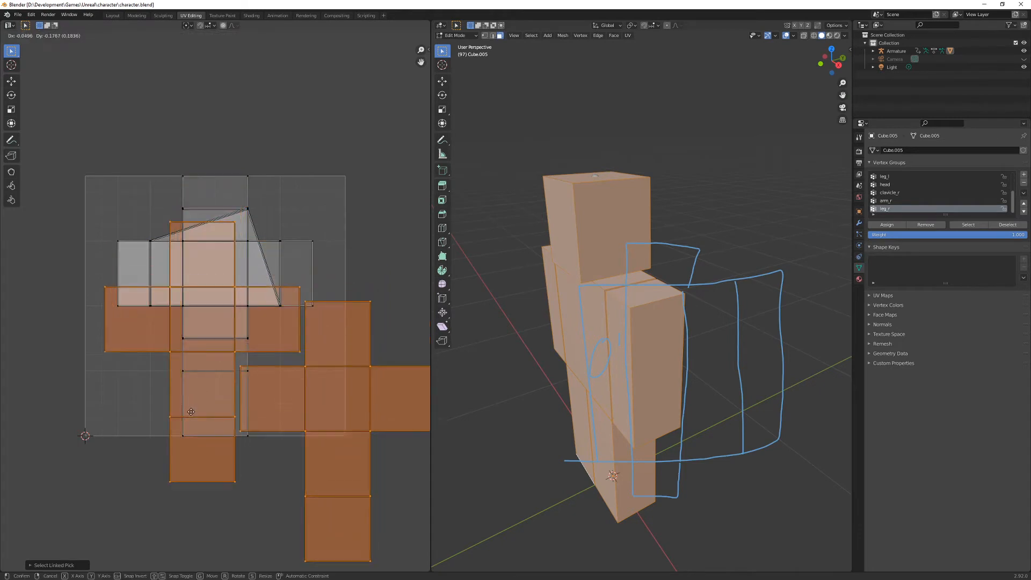
{"action": "left_click", "coordinate": [214, 451]}
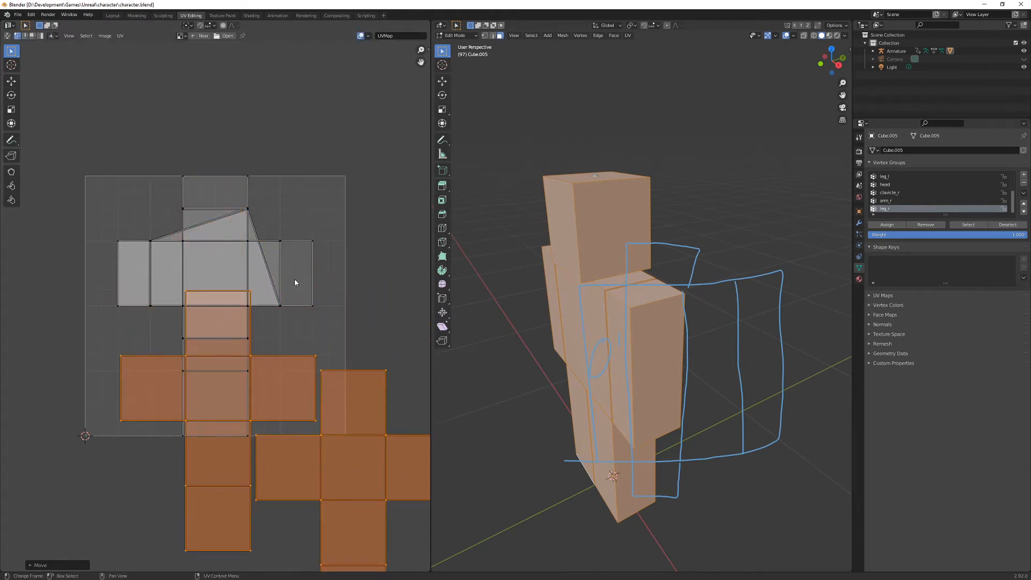
{"action": "key", "text": "l"}
{"action": "key", "text": "g"}
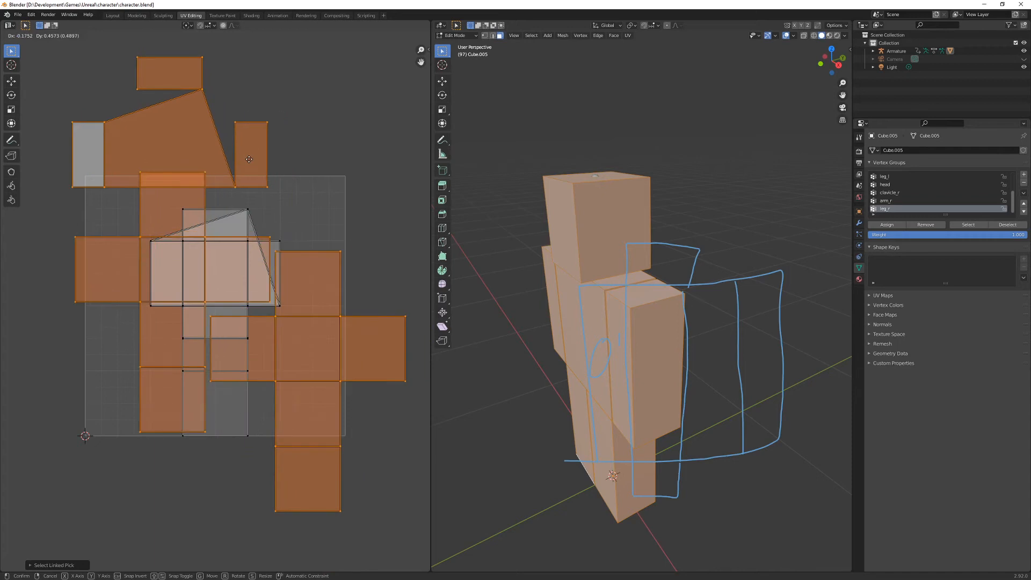
{"action": "left_click", "coordinate": [289, 208]}
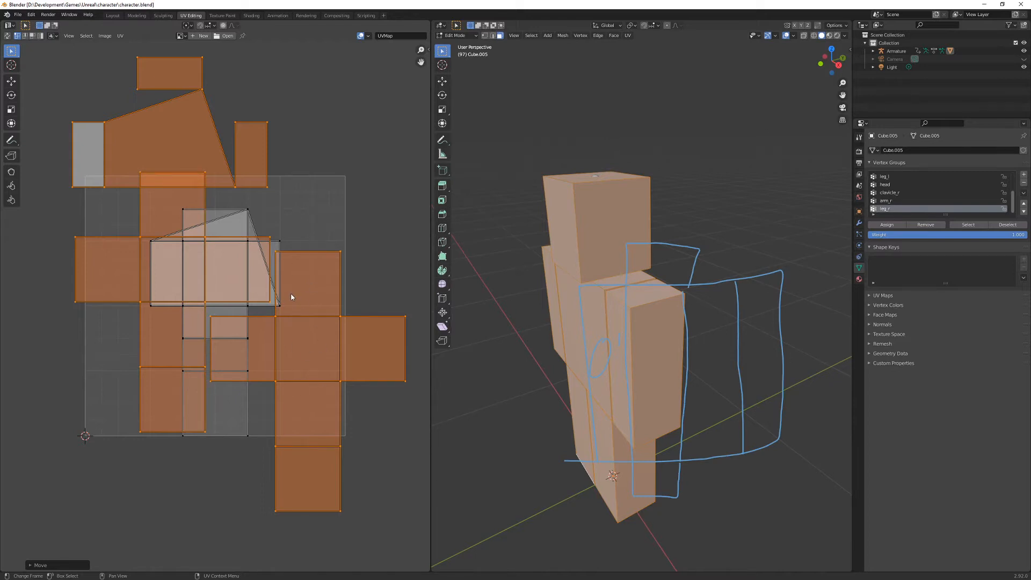
- Turn on Live Unwrap in the UV editor
{"action": "left_click", "coordinate": [105, 36]}
{"action": "mouse_move", "coordinate": [119, 38]}
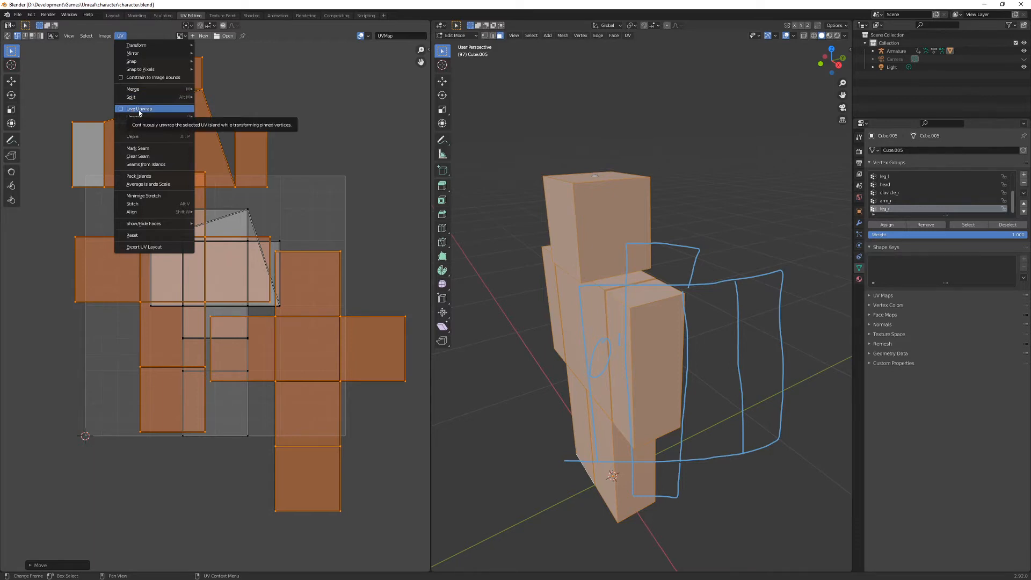
{"action": "left_click", "coordinate": [139, 110]}
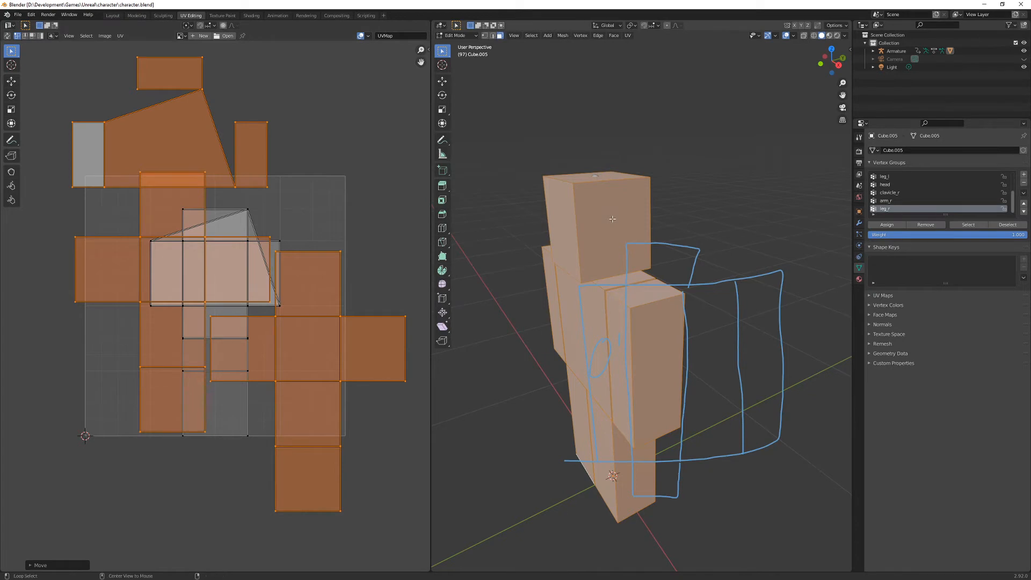
- Select only the head block's linked faces and compare its whole UV island with that of its front face alone
{"action": "key", "text": "alt+a"}
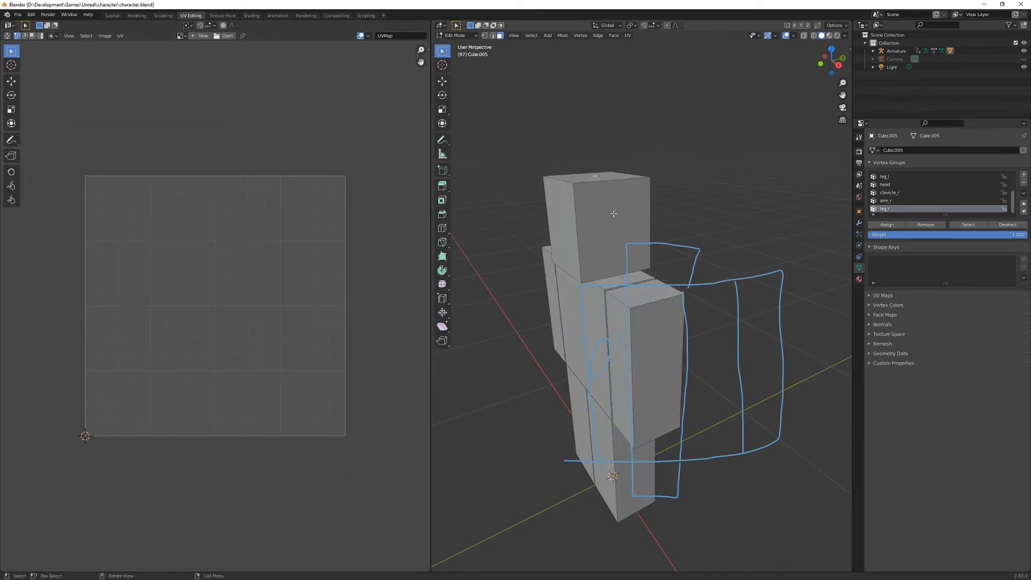
{"action": "key", "text": "l"}
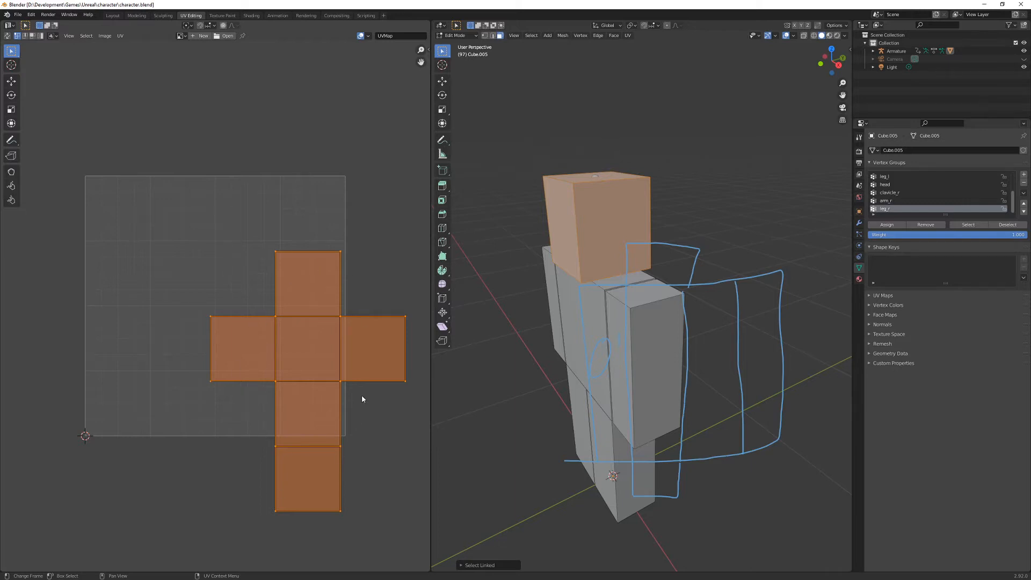
{"action": "left_click", "coordinate": [562, 219]}
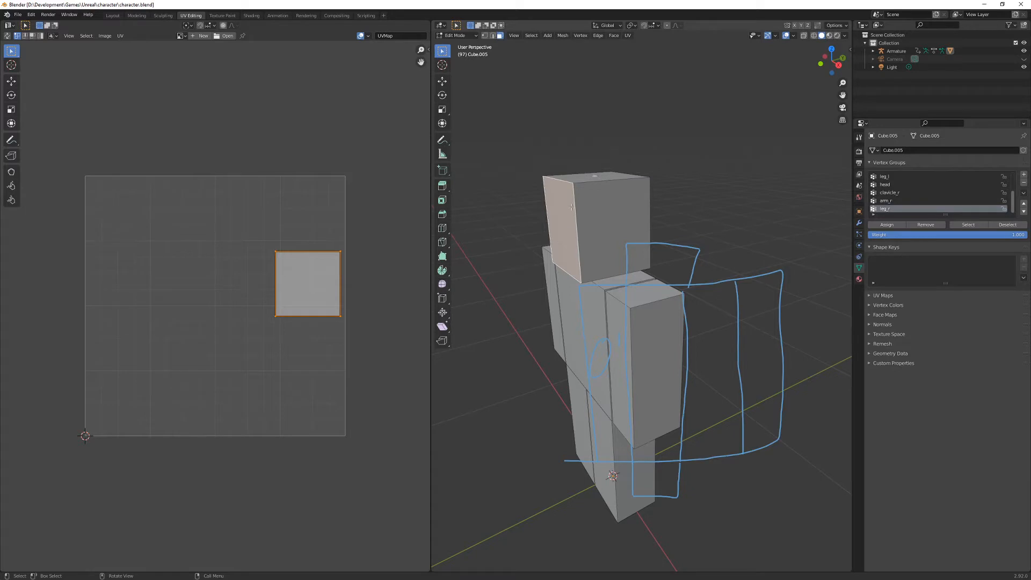
{"action": "key", "text": "KP_1"}
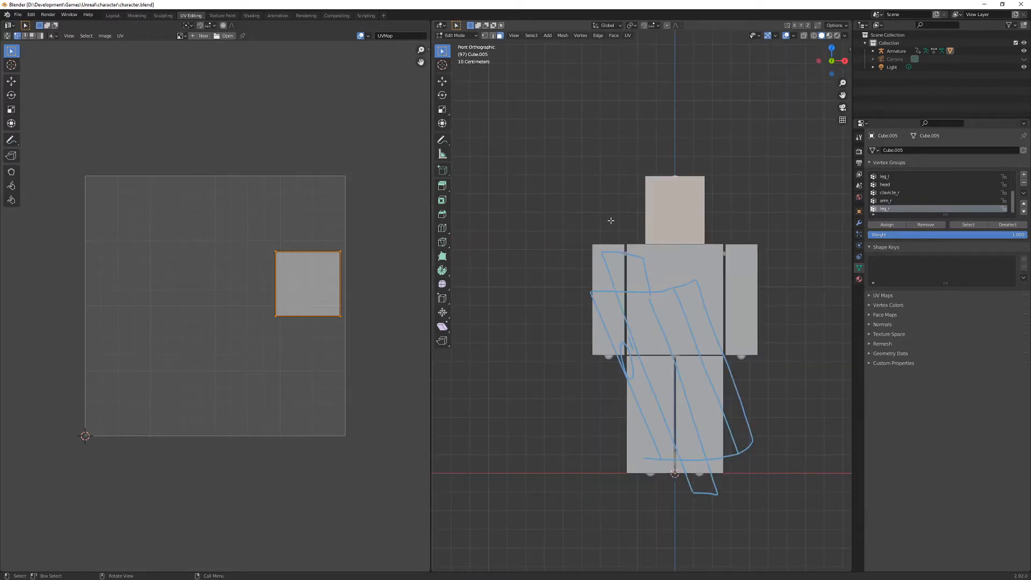
{"action": "middle_click_drag", "start_coordinate": [611, 220], "coordinate": [534, 278]}
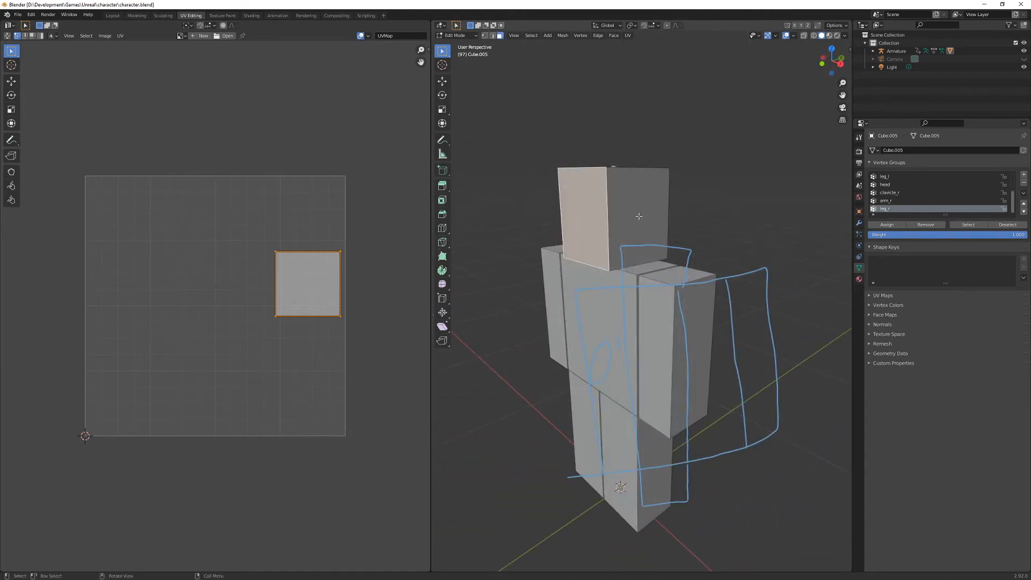
{"action": "key", "text": "ctrl+l"}
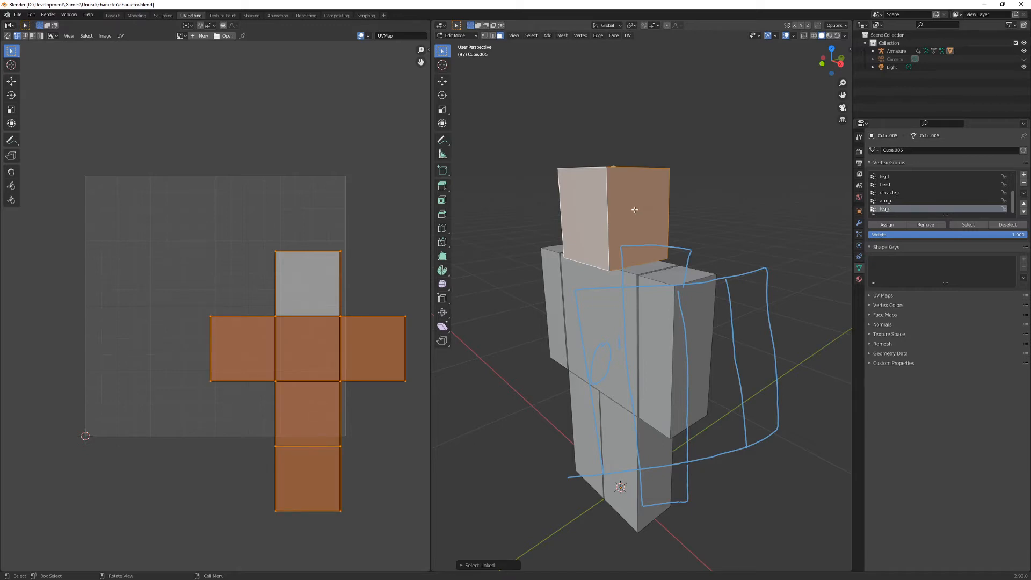
- Select the head's top, front and both side faces one at a time to match each with its UV square
{"action": "middle_click_drag", "start_coordinate": [617, 212], "coordinate": [615, 222]}
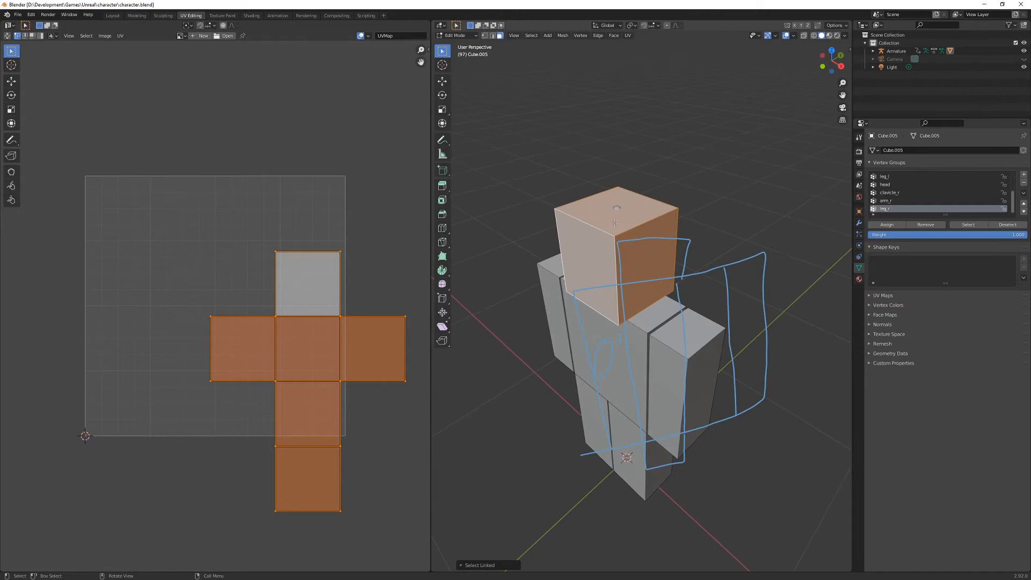
{"action": "left_click", "coordinate": [614, 222]}
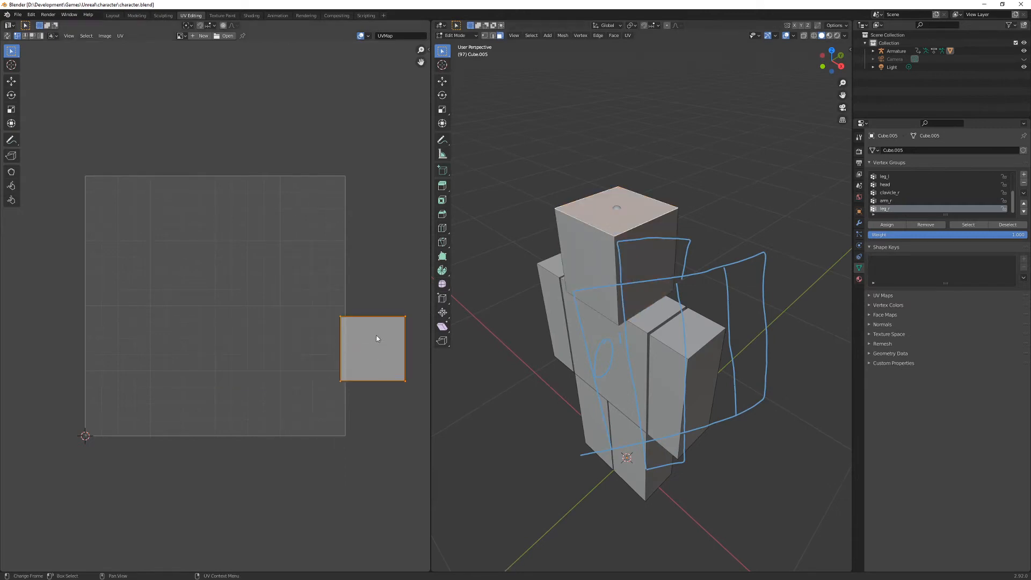
{"action": "left_click", "coordinate": [568, 267]}
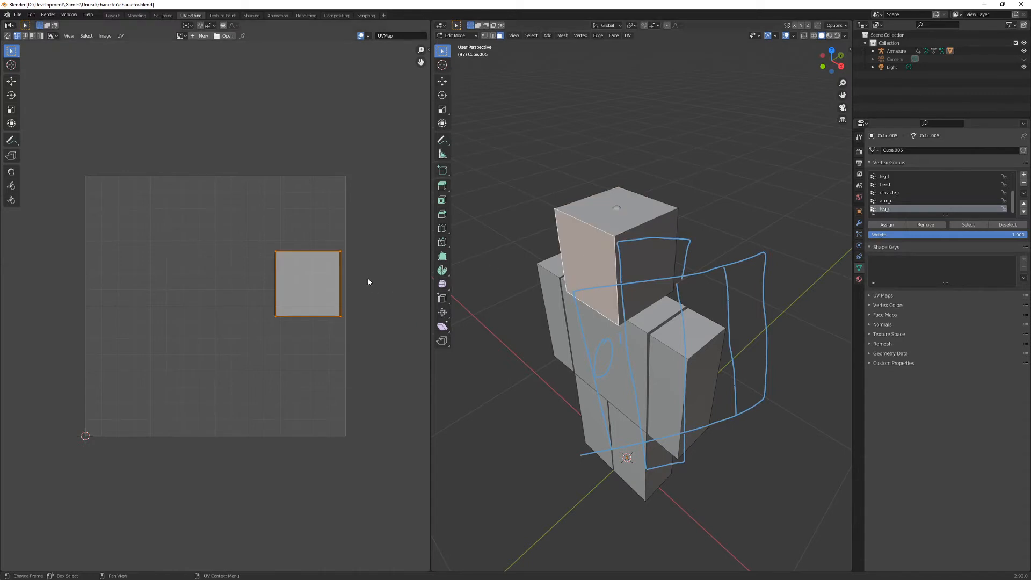
{"action": "left_click", "coordinate": [647, 265]}
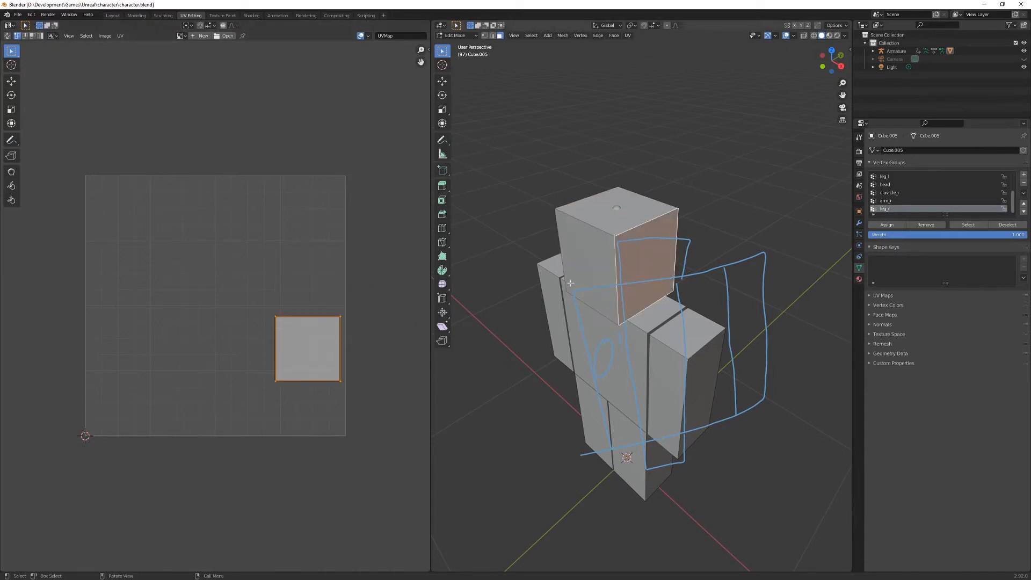
{"action": "middle_click_drag", "start_coordinate": [617, 280], "coordinate": [690, 237]}
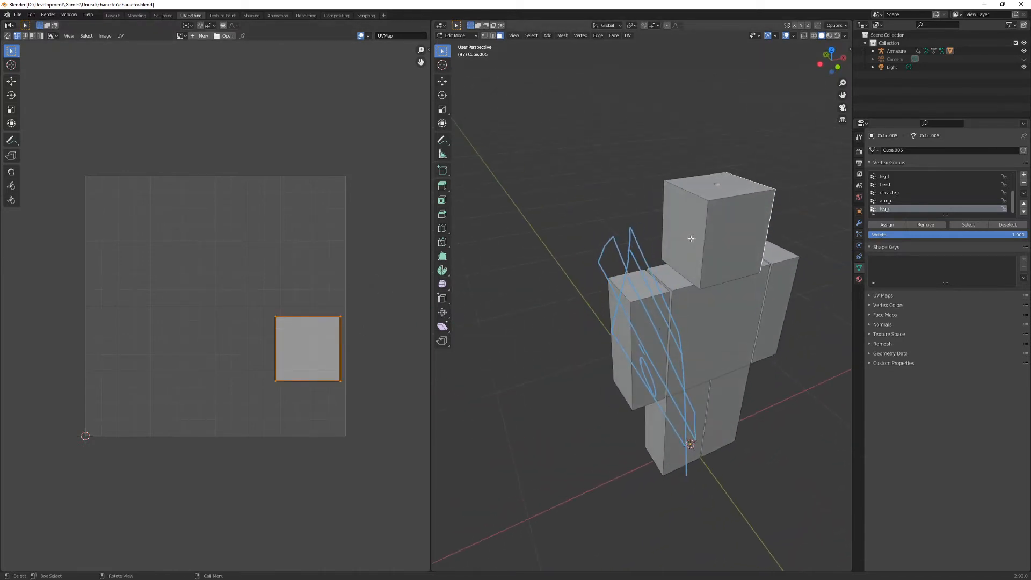
{"action": "left_click", "coordinate": [691, 238]}
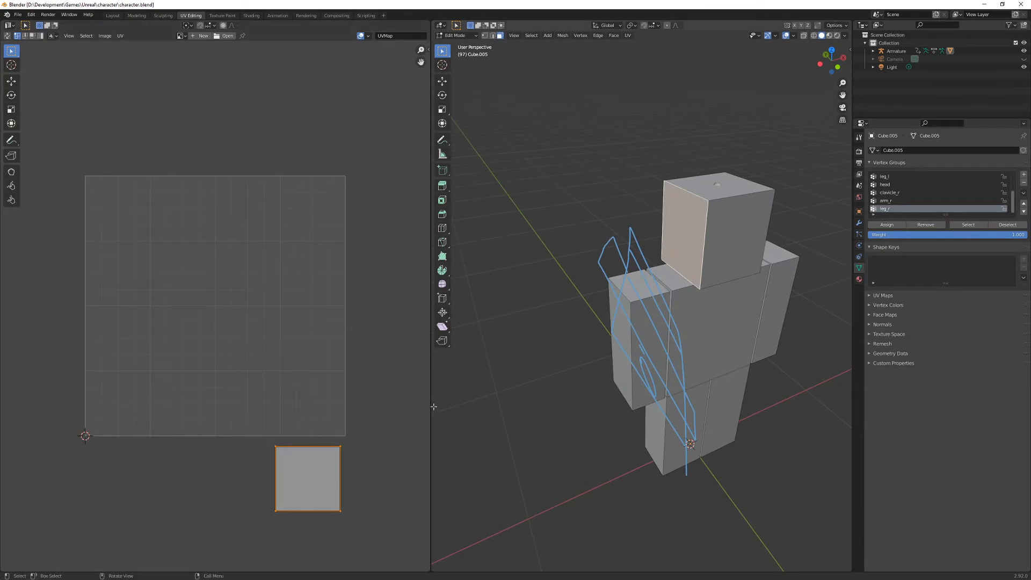
- Select the whole head block again and single out its front face to check where it sits in the UV layout
{"action": "middle_click_drag", "start_coordinate": [574, 325], "coordinate": [620, 298]}
{"action": "key", "text": "l"}
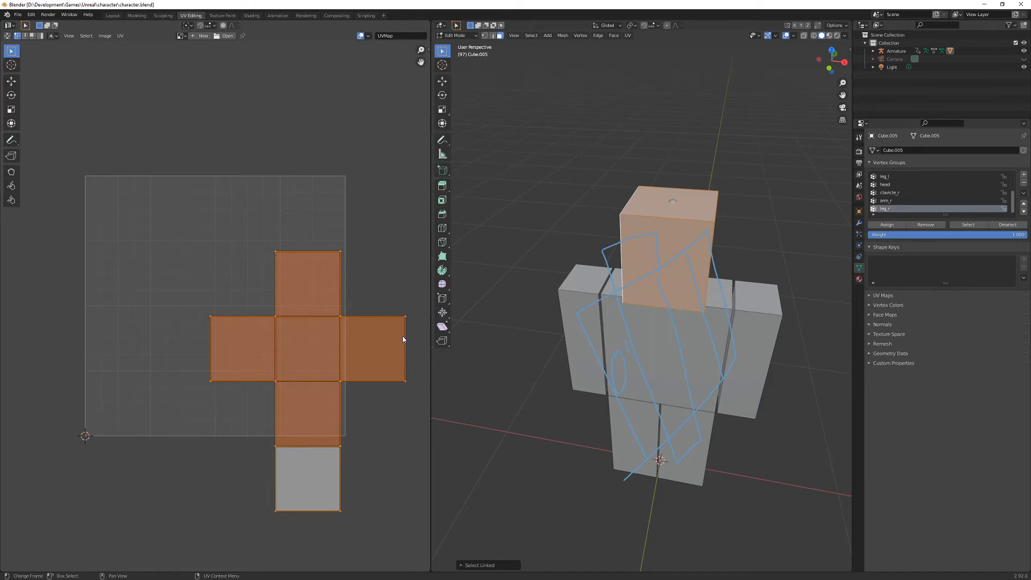
{"action": "left_click", "coordinate": [660, 257]}
{"action": "middle_click_drag", "start_coordinate": [669, 262], "coordinate": [626, 272]}
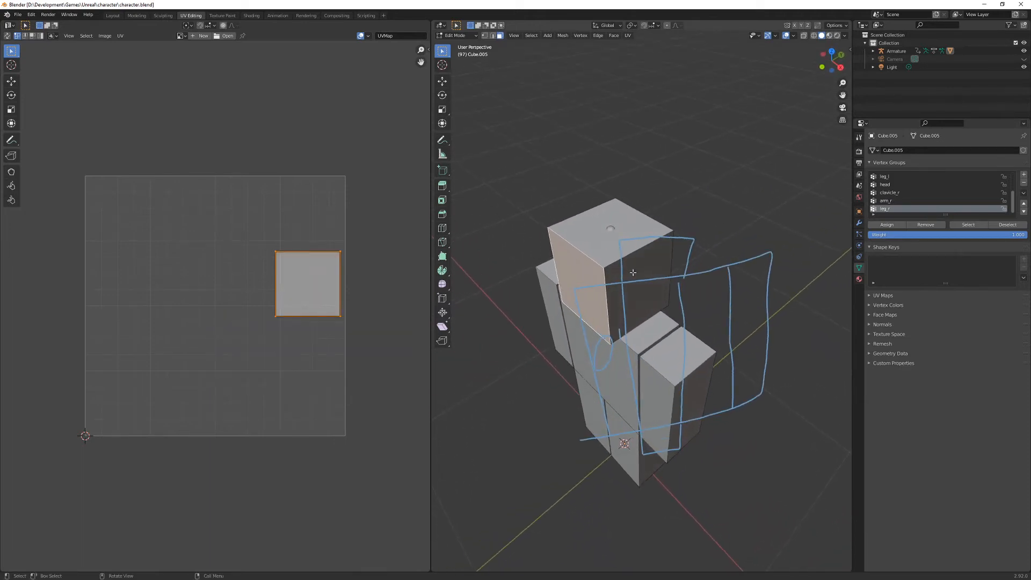
- Switch to edge selection and select the head's bottom front edge and its two vertical front edges
{"action": "key", "text": "2"}
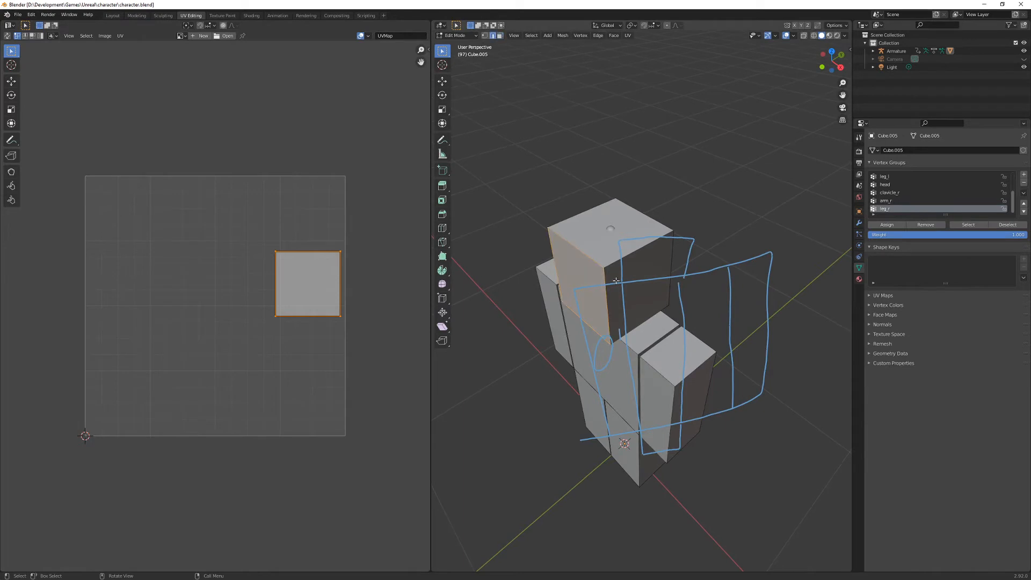
{"action": "key", "text": "alt+a"}
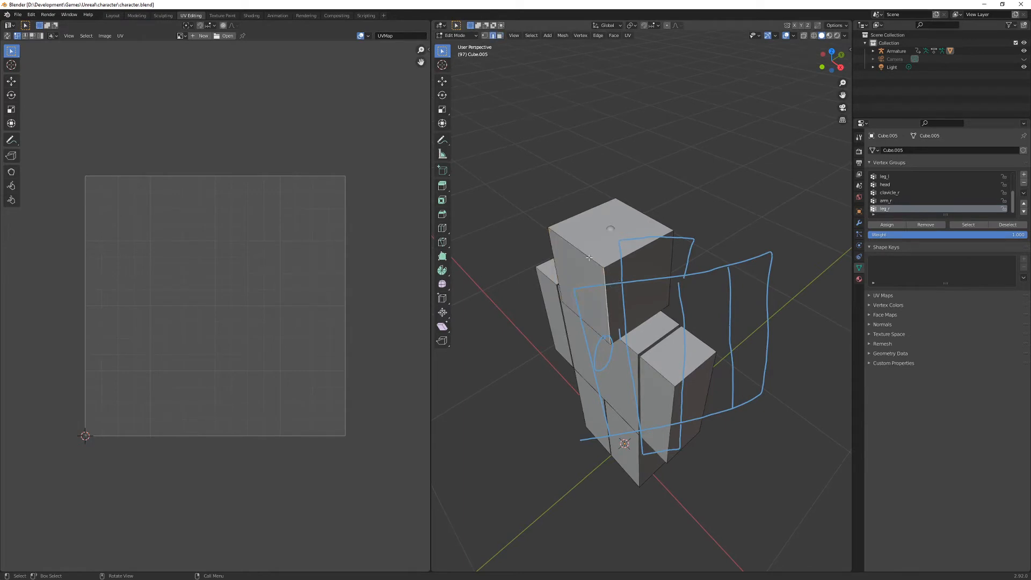
{"action": "middle_click_drag", "start_coordinate": [589, 258], "coordinate": [654, 267]}
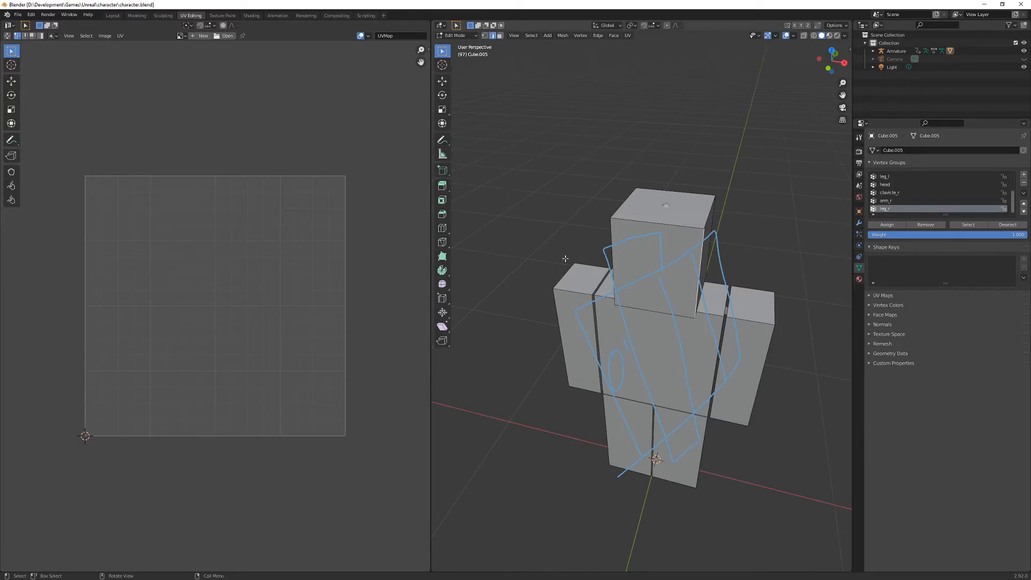
{"action": "key", "text": "l"}
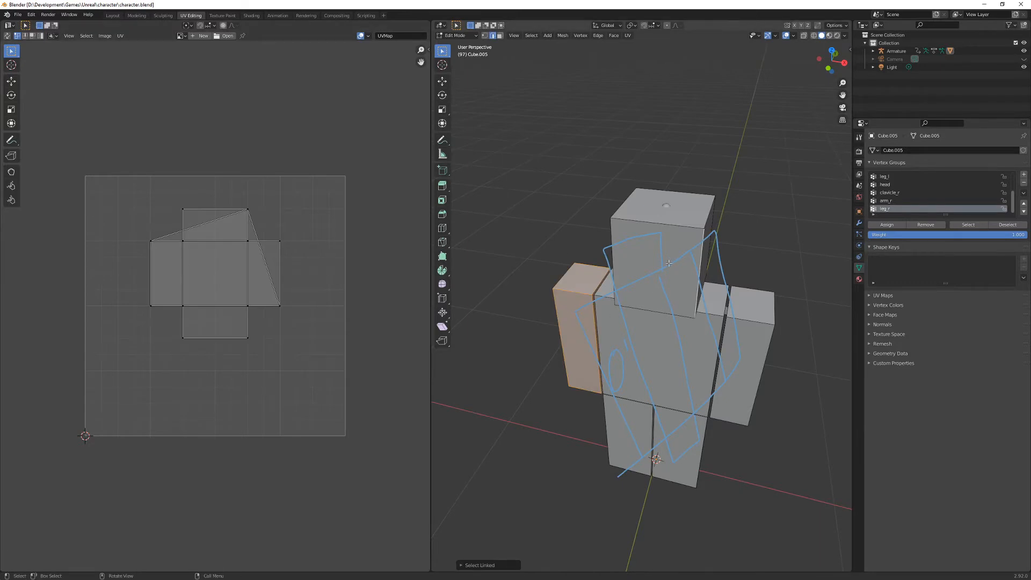
{"action": "key", "text": "alt+a"}
{"action": "key", "text": "l"}
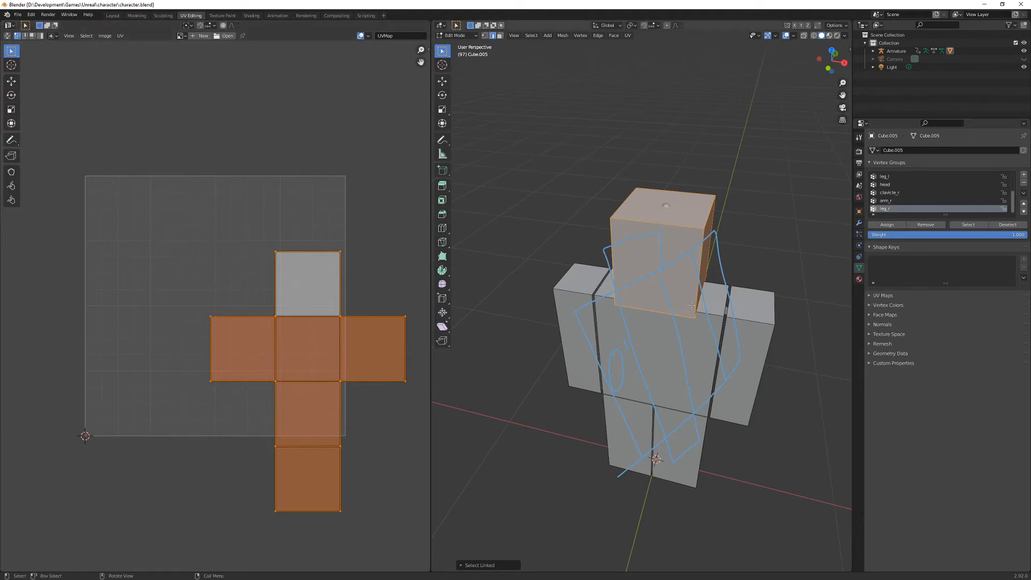
{"action": "left_click", "coordinate": [677, 316]}
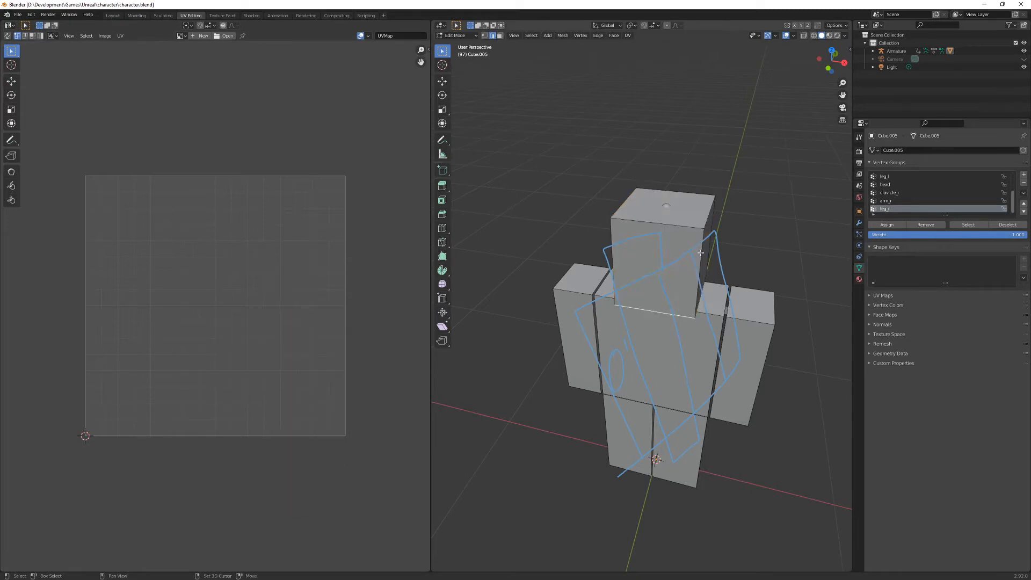
{"action": "left_click", "coordinate": [613, 259], "text": "shift"}
- Remove the annotation drawing from the 3D viewport
{"action": "key", "text": "n"}
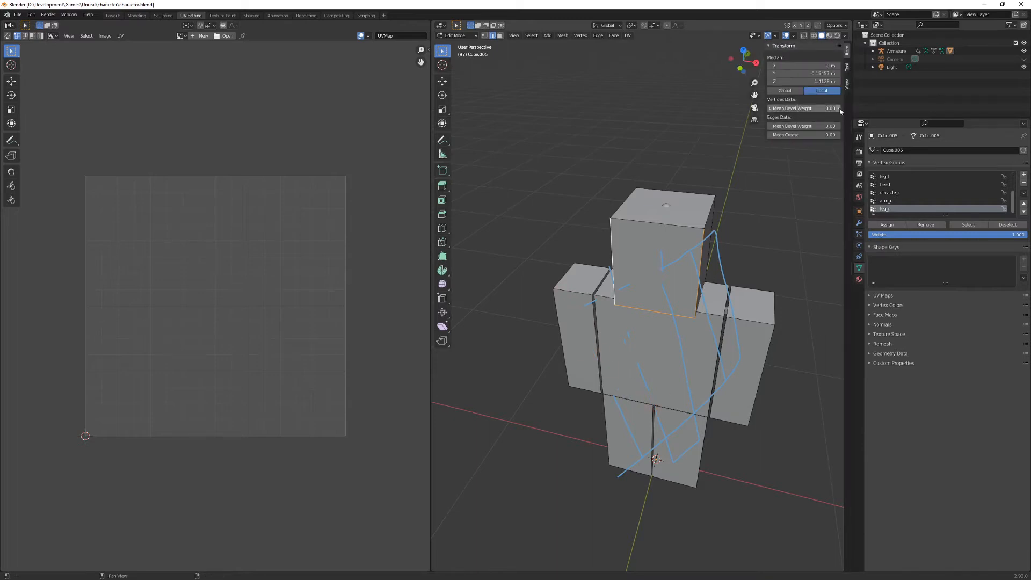
{"action": "left_click", "coordinate": [848, 89]}
{"action": "left_click", "coordinate": [774, 261]}
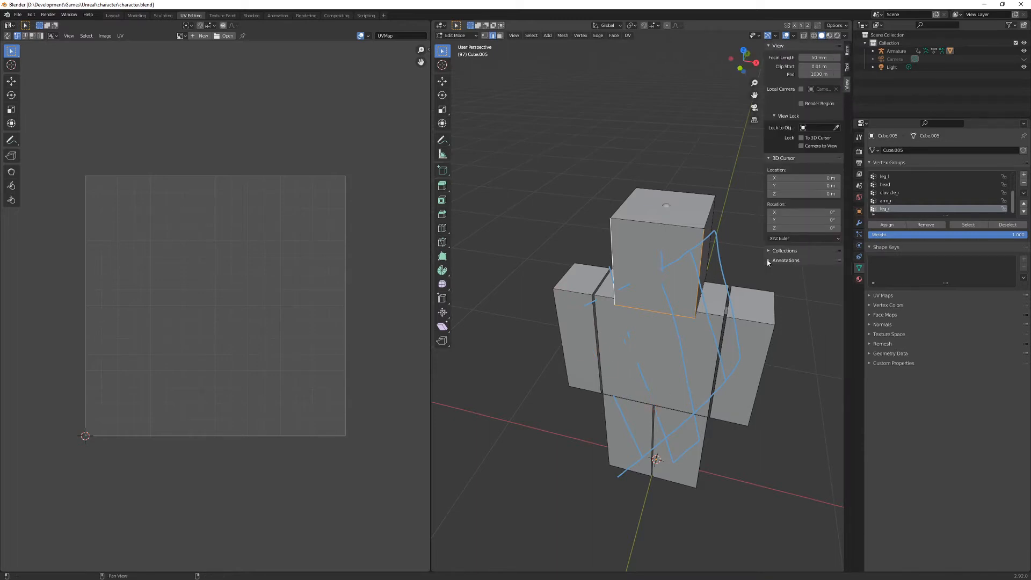
{"action": "left_click", "coordinate": [836, 291]}
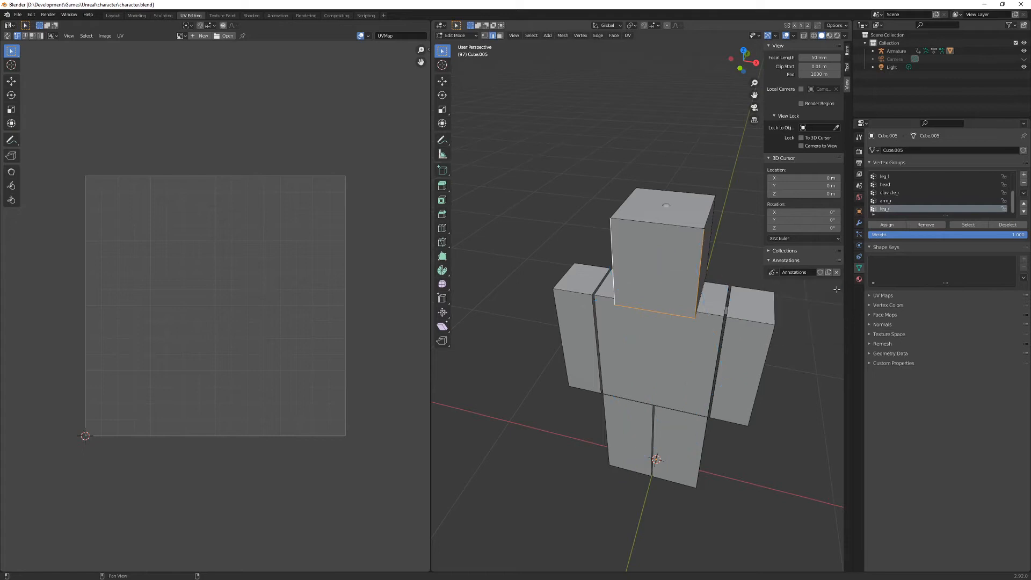
{"action": "key", "text": "n"}
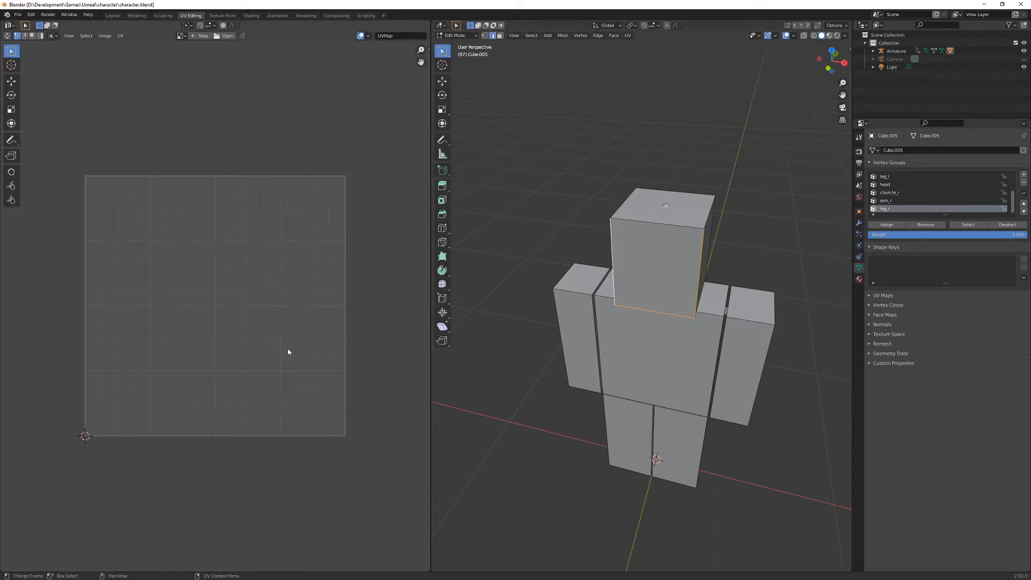
- Annotate an unfolded head layout in the UV editor with a centre square and adjoining squares below, to its left and above
{"action": "mouse_move", "coordinate": [281, 370]}
{"action": "left_mouse_down"}
{"action": "mouse_move", "coordinate": [289, 411]}
{"action": "mouse_move", "coordinate": [320, 429]}
{"action": "mouse_move", "coordinate": [342, 419]}
{"action": "mouse_move", "coordinate": [345, 368]}
{"action": "left_mouse_up"}
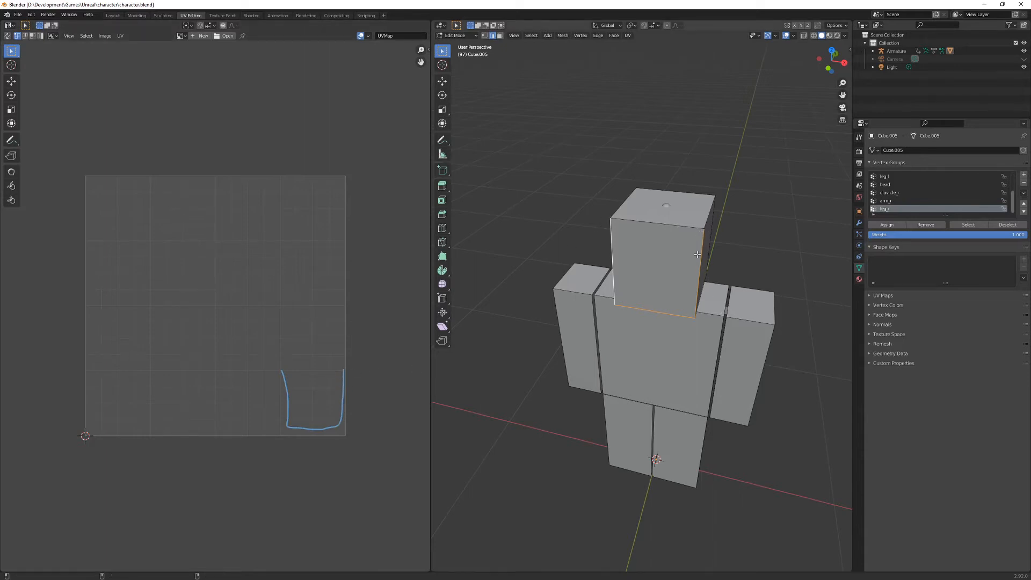
{"action": "mouse_move", "coordinate": [281, 370]}
{"action": "left_mouse_down"}
{"action": "mouse_move", "coordinate": [226, 371]}
{"action": "mouse_move", "coordinate": [225, 339]}
{"action": "mouse_move", "coordinate": [243, 325]}
{"action": "mouse_move", "coordinate": [279, 324]}
{"action": "left_mouse_up"}
{"action": "middle_click_drag", "start_coordinate": [478, 326], "coordinate": [747, 239]}
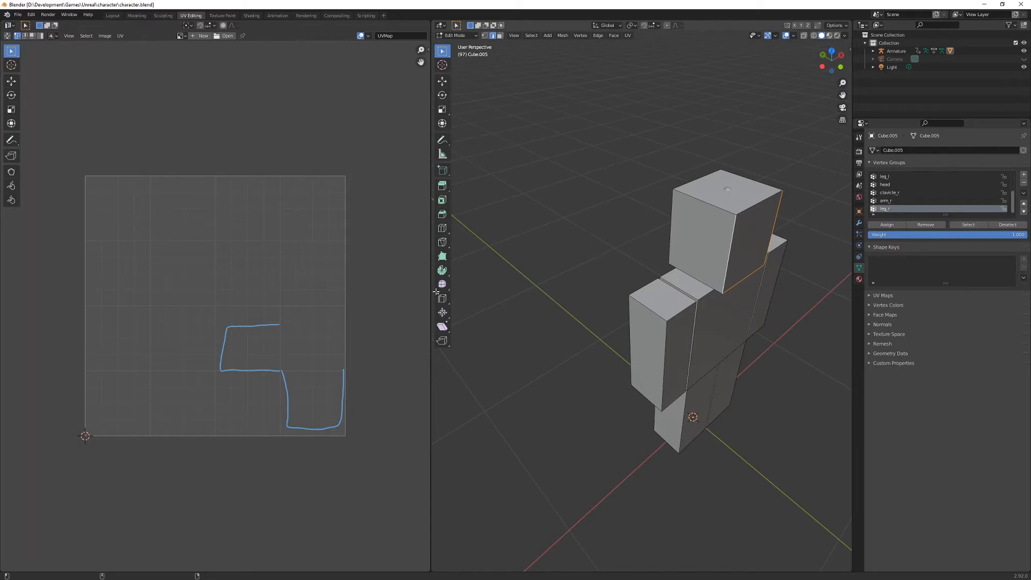
{"action": "mouse_move", "coordinate": [279, 324]}
{"action": "left_mouse_down"}
{"action": "mouse_move", "coordinate": [279, 373]}
{"action": "mouse_move", "coordinate": [340, 320]}
{"action": "mouse_move", "coordinate": [338, 367]}
{"action": "left_mouse_up"}
{"action": "mouse_move", "coordinate": [279, 325]}
{"action": "left_mouse_down"}
{"action": "mouse_move", "coordinate": [280, 288]}
{"action": "mouse_move", "coordinate": [299, 260]}
{"action": "mouse_move", "coordinate": [348, 257]}
{"action": "mouse_move", "coordinate": [341, 323]}
{"action": "left_mouse_up"}
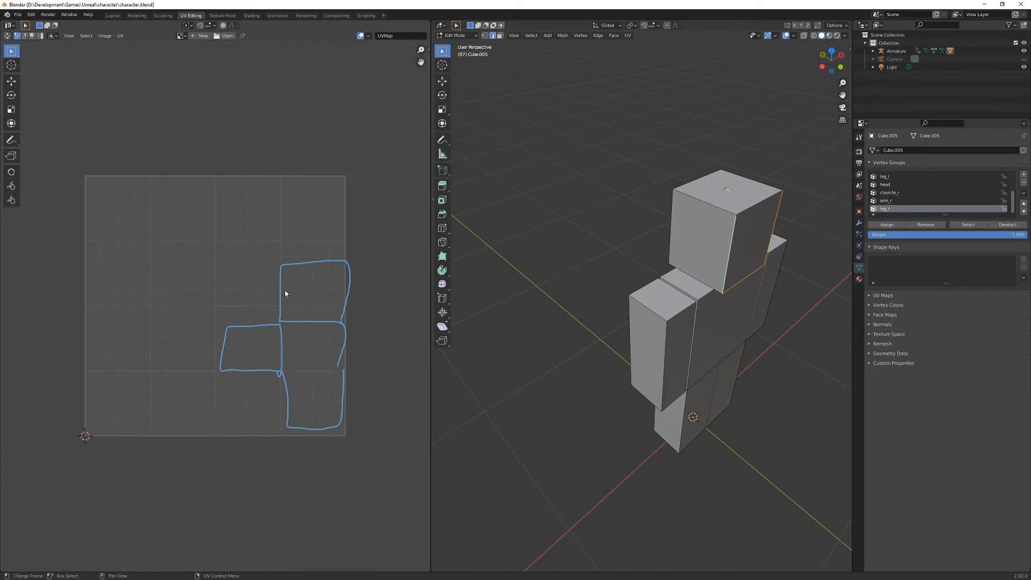
- Add the bottom and rear vertical edges of both head sides to the edge selection
{"action": "left_click", "coordinate": [670, 219], "text": "shift"}
{"action": "left_click", "coordinate": [692, 275], "text": "shift"}
{"action": "middle_click_drag", "start_coordinate": [537, 355], "coordinate": [453, 355]}
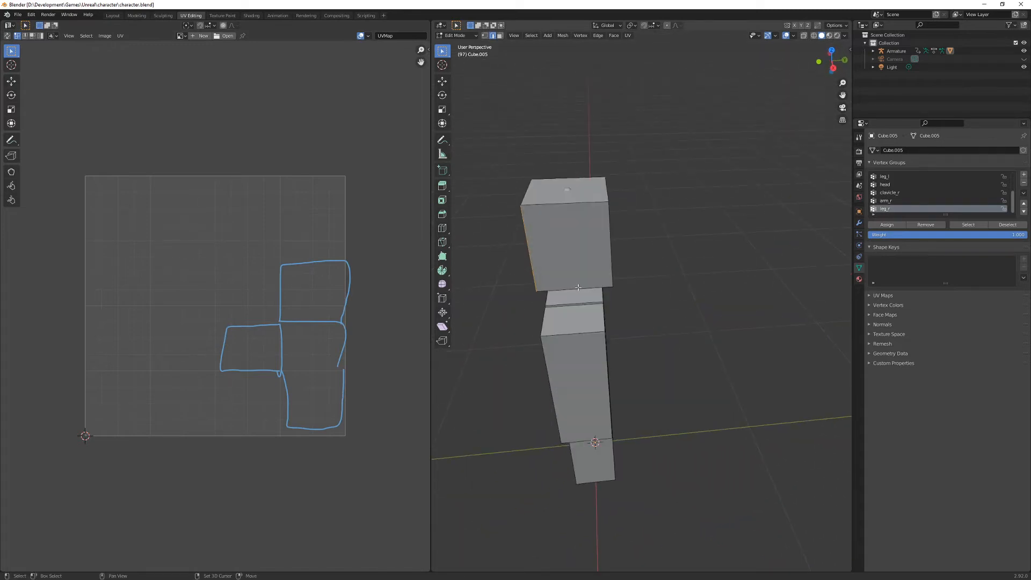
{"action": "left_click", "coordinate": [609, 253]}
- Complete the annotated head layout with a square right of the centre and another at the upper end, comparing it with the selected edges
{"action": "mouse_move", "coordinate": [346, 327]}
{"action": "left_mouse_down"}
{"action": "mouse_move", "coordinate": [404, 319]}
{"action": "mouse_move", "coordinate": [401, 359]}
{"action": "mouse_move", "coordinate": [341, 365]}
{"action": "left_mouse_up"}
{"action": "middle_click_drag", "start_coordinate": [478, 299], "coordinate": [696, 285]}
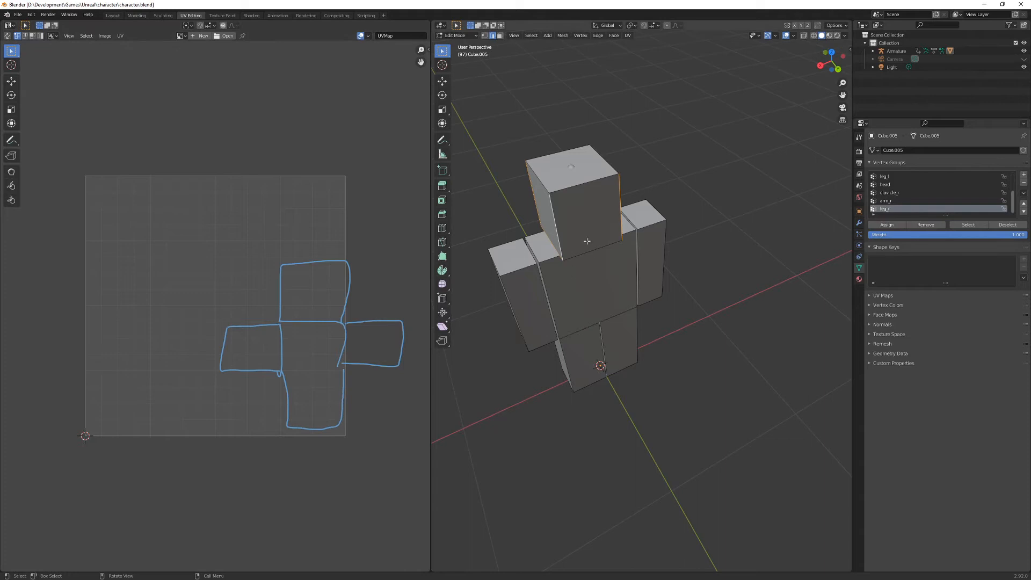
{"action": "mouse_move", "coordinate": [282, 265]}
{"action": "left_mouse_down"}
{"action": "mouse_move", "coordinate": [287, 210]}
{"action": "mouse_move", "coordinate": [343, 204]}
{"action": "mouse_move", "coordinate": [349, 263]}
{"action": "left_mouse_up"}
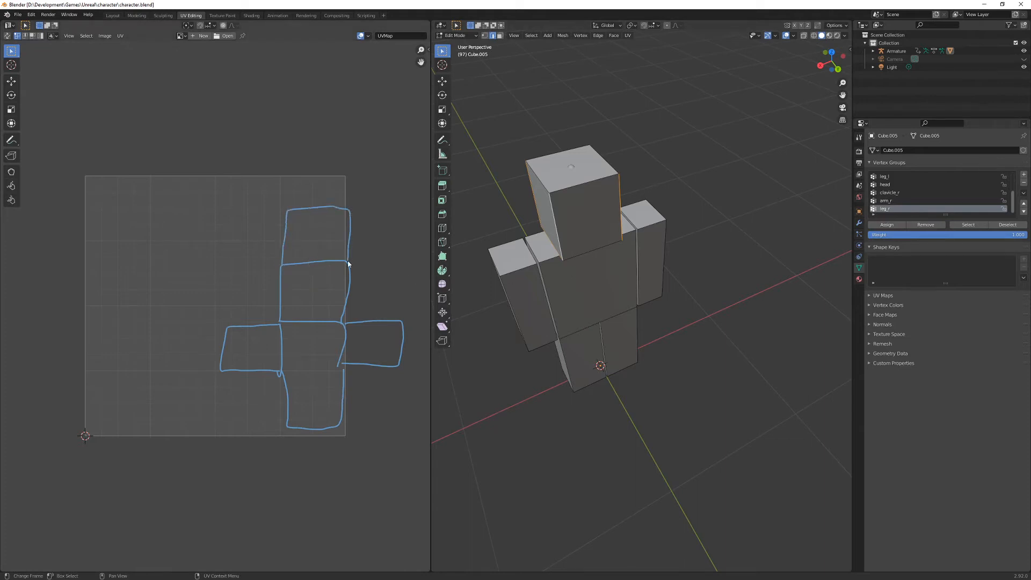
{"action": "middle_click_drag", "start_coordinate": [610, 250], "coordinate": [670, 302]}
{"action": "scroll", "coordinate": [599, 217], "scroll_direction": "up", "scroll_amount": 3}
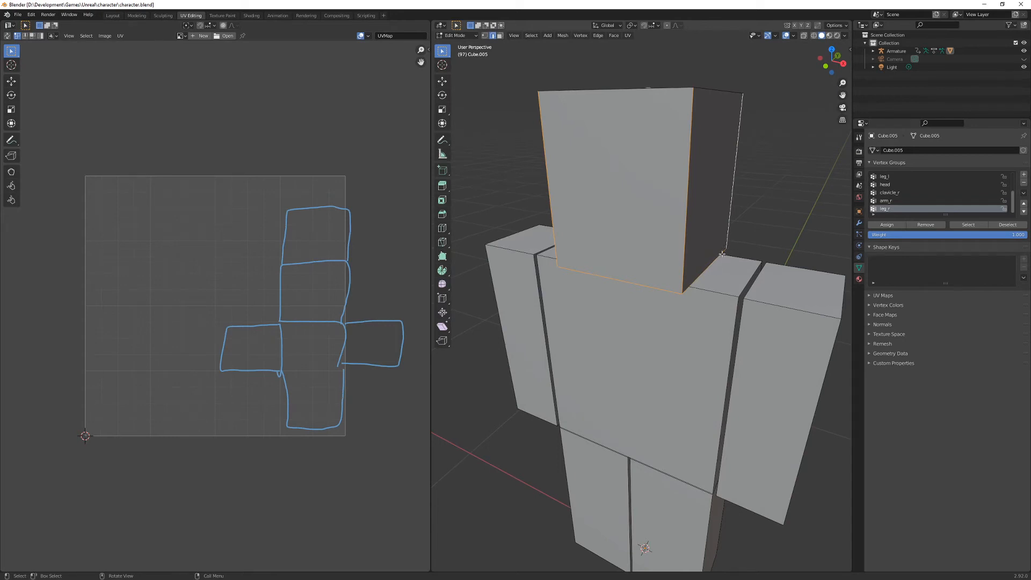
{"action": "middle_click_drag", "start_coordinate": [567, 268], "coordinate": [676, 209]}
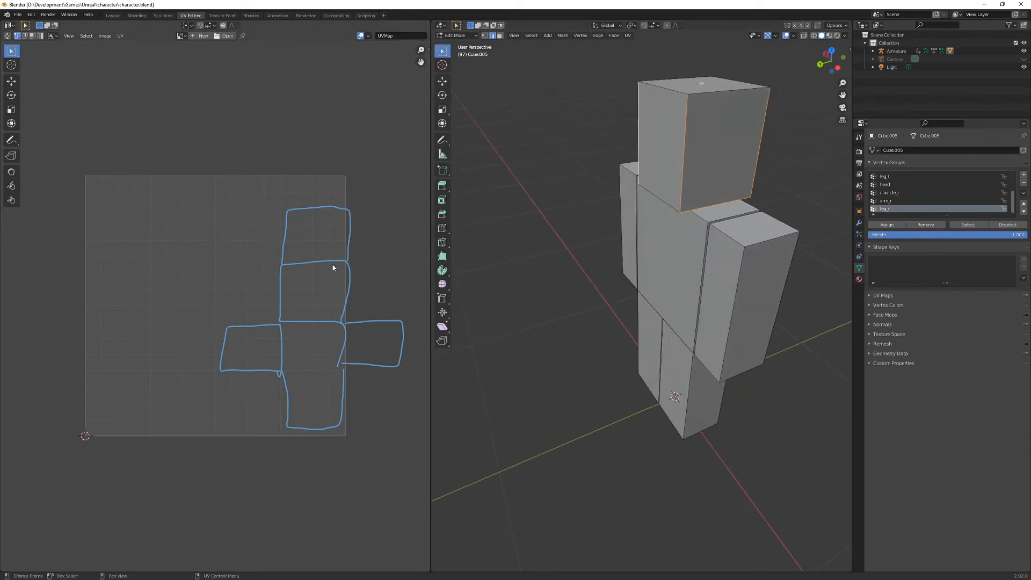
{"action": "middle_click_drag", "start_coordinate": [653, 228], "coordinate": [573, 288]}
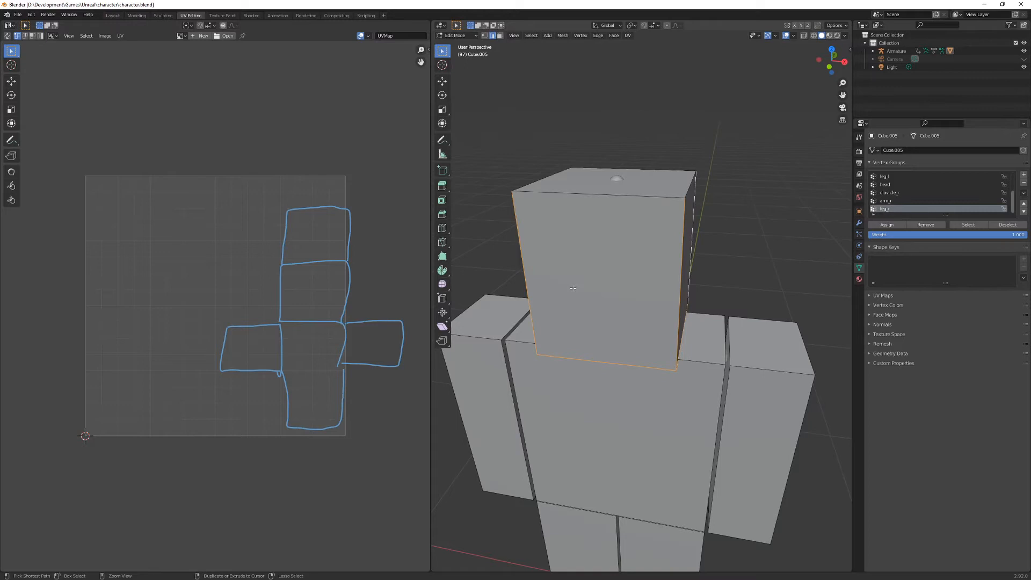
- Mark the selected head edges as seams and clear the selection
{"action": "key", "text": "ctrl+e"}
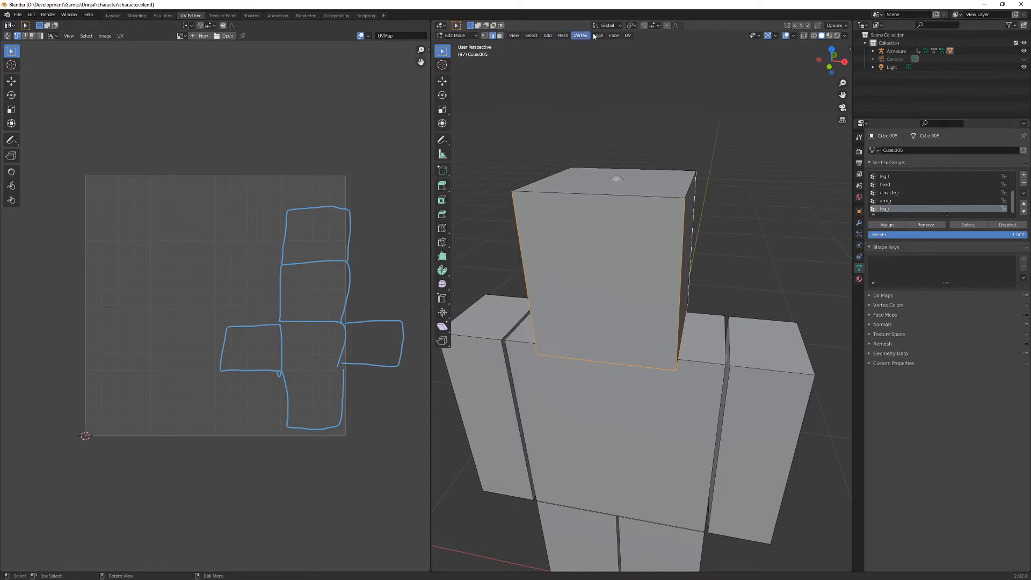
{"action": "left_click", "coordinate": [598, 35]}
{"action": "left_click", "coordinate": [599, 36]}
{"action": "key", "text": "ctrl+e"}
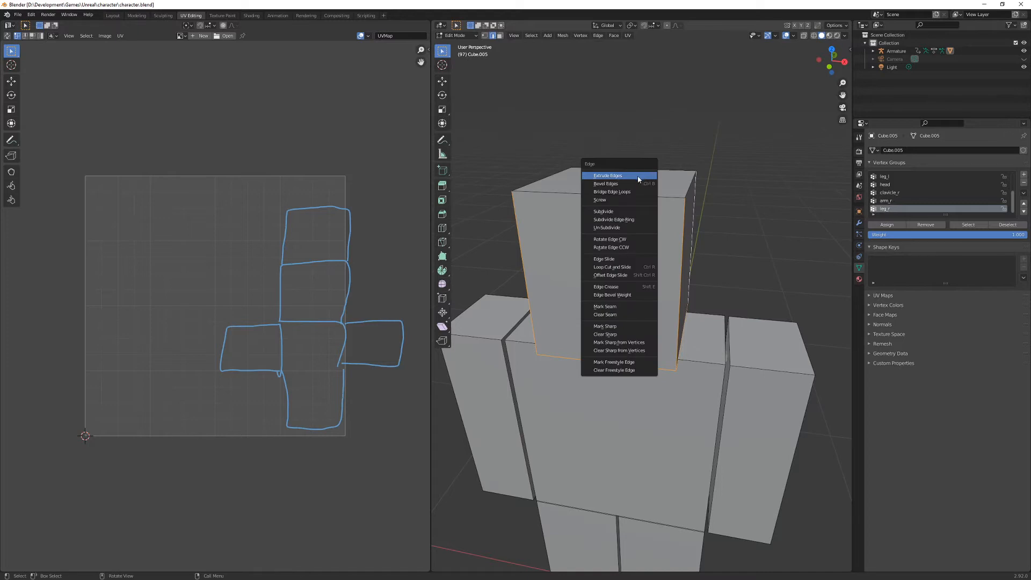
{"action": "left_click", "coordinate": [620, 314]}
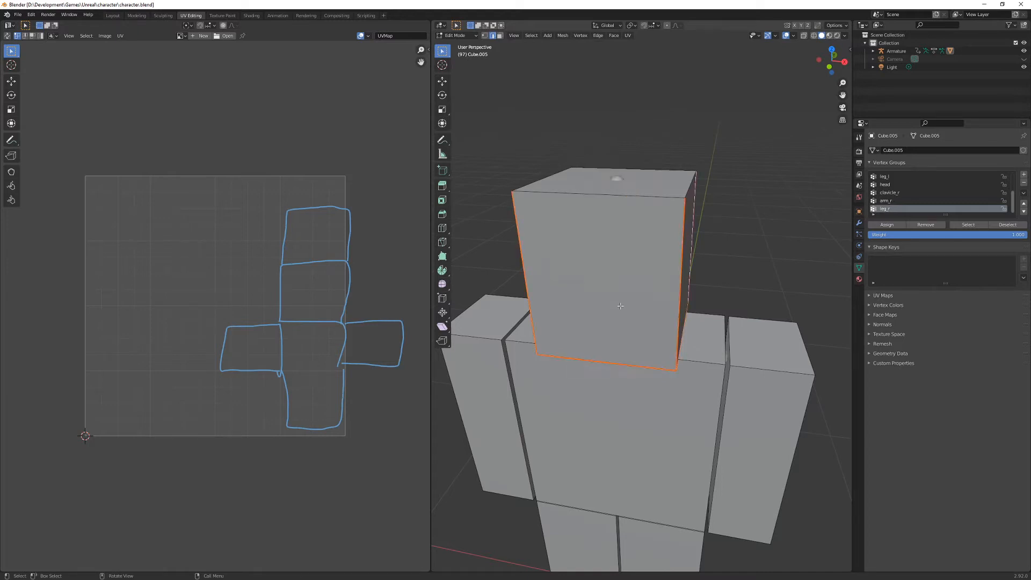
{"action": "key", "text": "alt+a"}
{"action": "mouse_move", "coordinate": [709, 274]}
{"action": "middle_mouse_down"}
{"action": "mouse_move", "coordinate": [676, 282]}
{"action": "mouse_move", "coordinate": [778, 284]}
{"action": "mouse_move", "coordinate": [709, 274]}
{"action": "middle_mouse_up"}
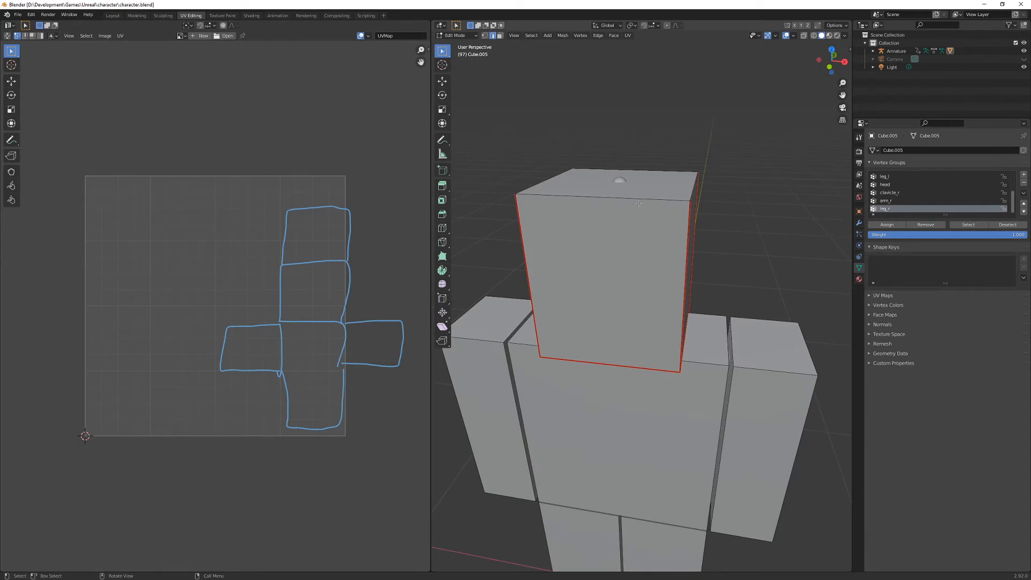
- Select all connected faces of the head and unwrap them along the marked seams
{"action": "key", "text": "3"}
{"action": "key", "text": "l"}
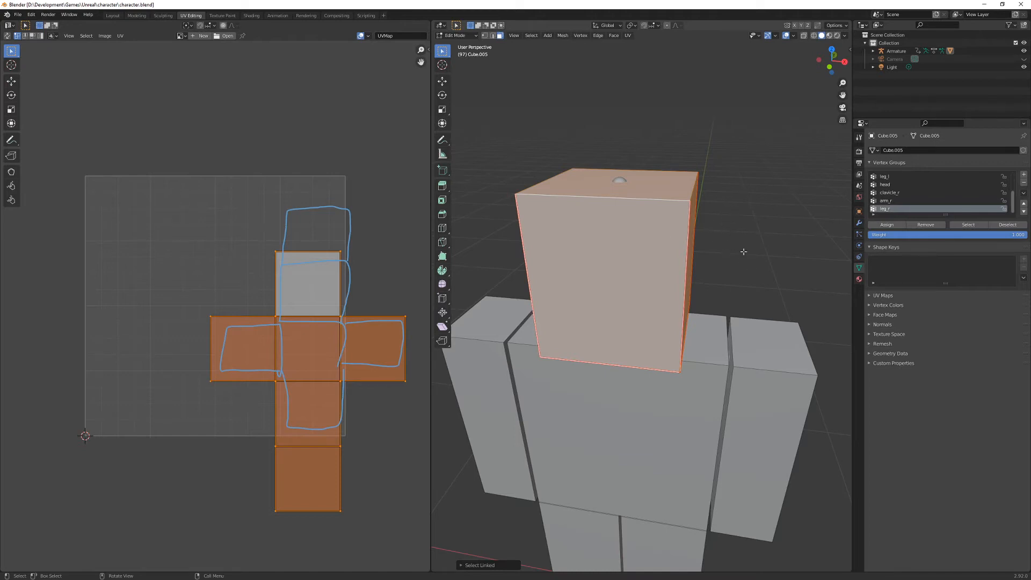
{"action": "key", "text": "u"}
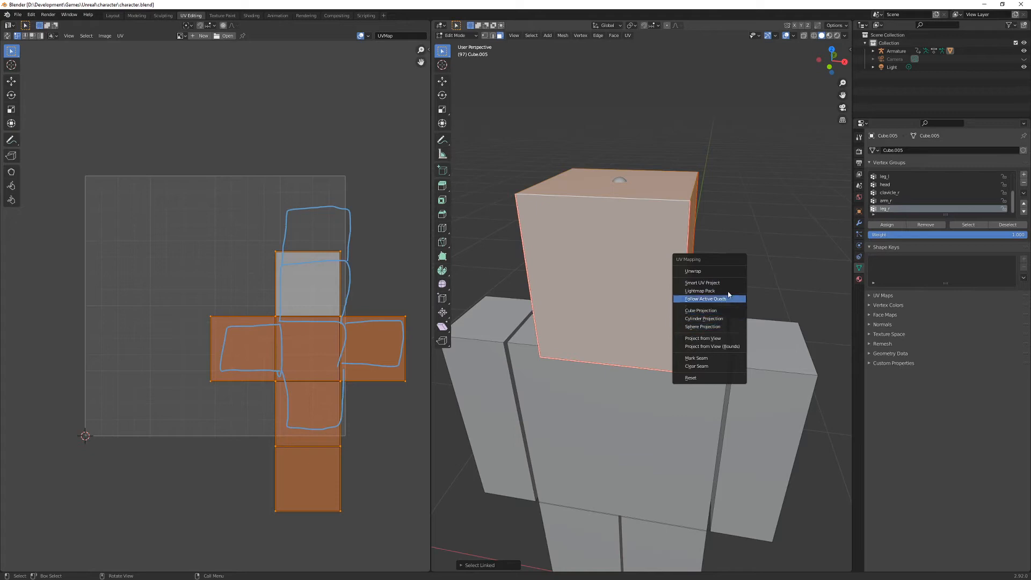
{"action": "left_click", "coordinate": [694, 272]}
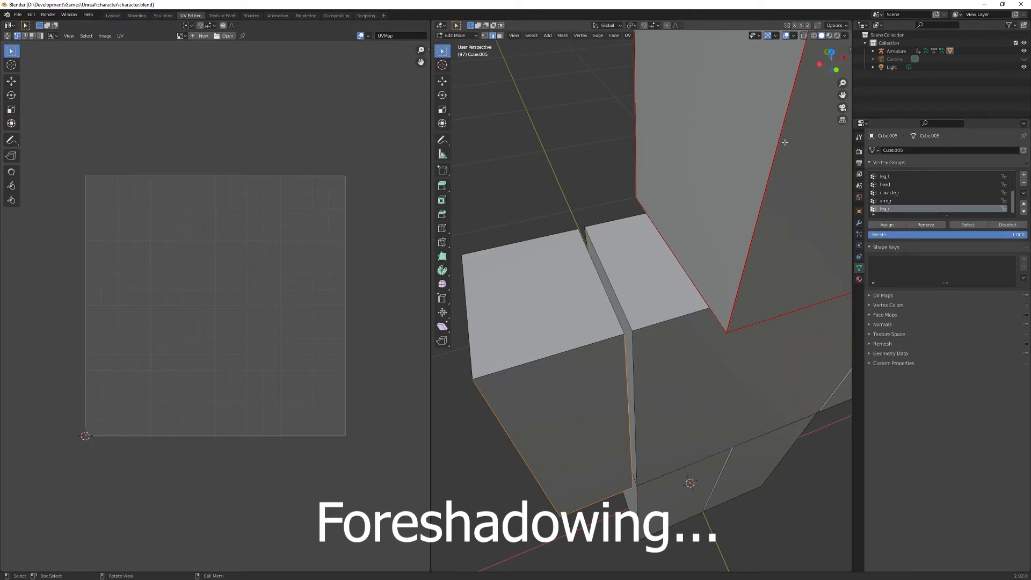
- Add the arm's inner vertical edge beside the torso to the arm's edge selection
{"action": "middle_click_drag", "start_coordinate": [719, 234], "coordinate": [674, 280]}
{"action": "left_click", "coordinate": [627, 279]}
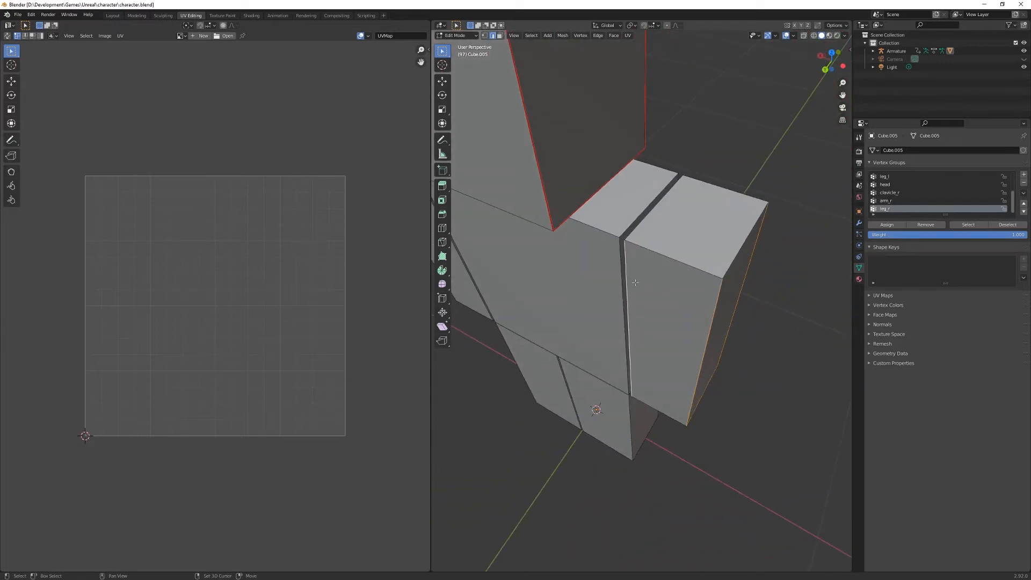
{"action": "middle_click_drag", "start_coordinate": [661, 272], "coordinate": [689, 263]}
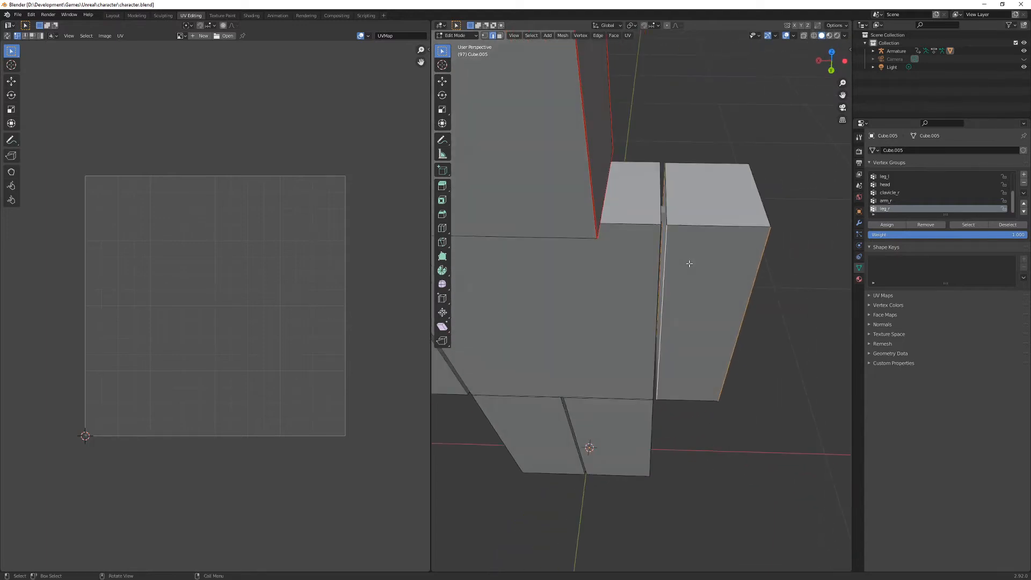
- Sketch a temporary annotation across the arm's upper end and inspect its selected edges from the opposite side
{"action": "mouse_move", "coordinate": [664, 207]}
{"action": "left_mouse_down"}
{"action": "mouse_move", "coordinate": [747, 203]}
{"action": "mouse_move", "coordinate": [772, 216]}
{"action": "left_mouse_up"}
{"action": "middle_click_drag", "start_coordinate": [813, 268], "coordinate": [801, 269]}
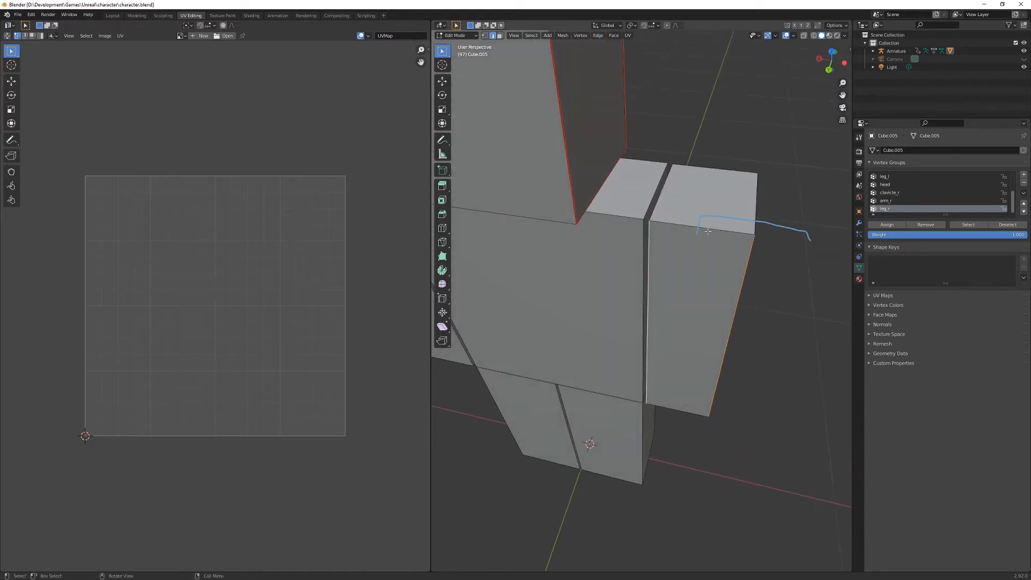
{"action": "left_click_drag", "start_coordinate": [707, 230], "coordinate": [702, 266]}
{"action": "mouse_move", "coordinate": [702, 266]}
{"action": "middle_mouse_down"}
{"action": "mouse_move", "coordinate": [697, 220]}
{"action": "mouse_move", "coordinate": [679, 304]}
{"action": "middle_mouse_up"}
{"action": "middle_click_drag", "start_coordinate": [712, 339], "coordinate": [582, 428]}
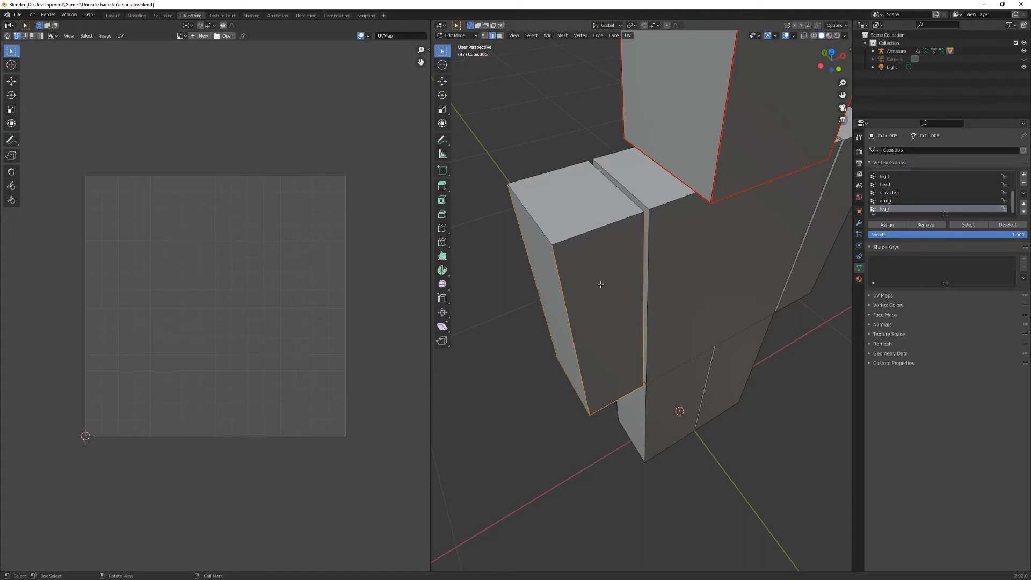
- Select the whole arm, try moving one corner vertex of its UV layout, and undo back to the edge selection
{"action": "key", "text": "3"}
{"action": "key", "text": "l"}
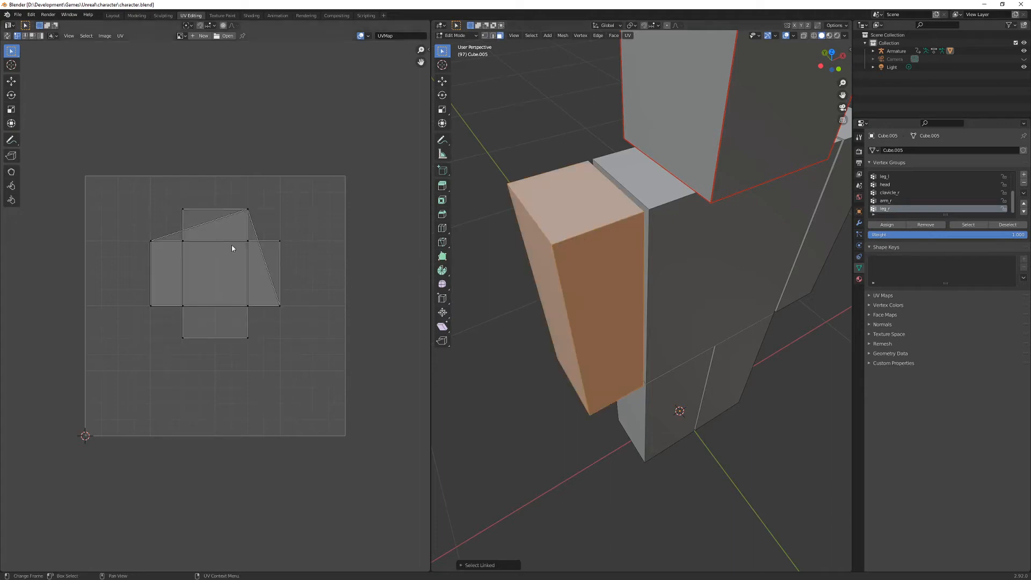
{"action": "left_click", "coordinate": [246, 209]}
{"action": "key", "text": "g"}
{"action": "left_click", "coordinate": [262, 229]}
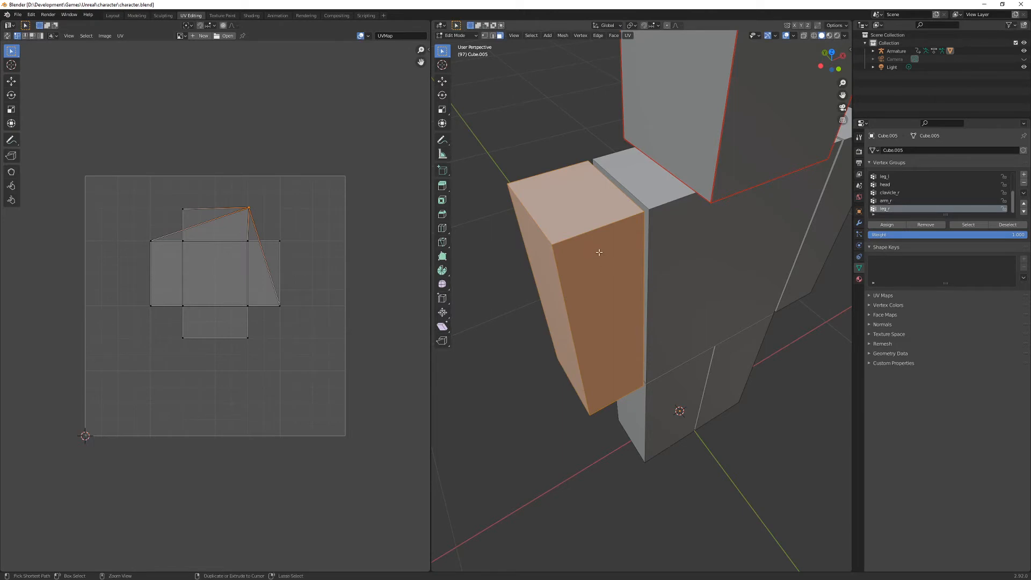
{"action": "key", "text": "ctrl+z"}
{"action": "key", "text": "ctrl+z"}
{"action": "key", "text": "ctrl+z"}
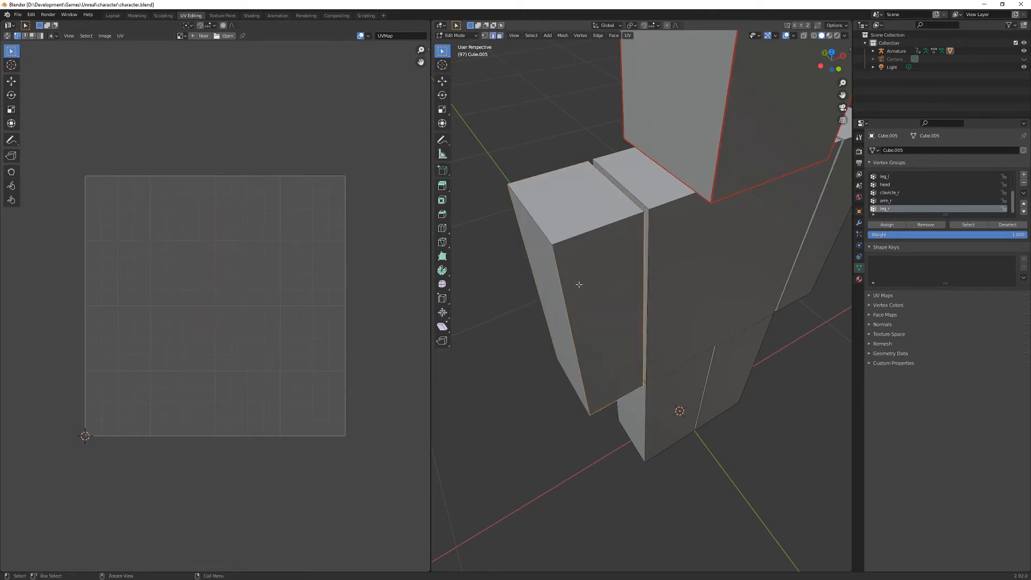
- Mark the selected arm edges as seams, select the whole arm and unwrap it
{"action": "key", "text": "ctrl+e"}
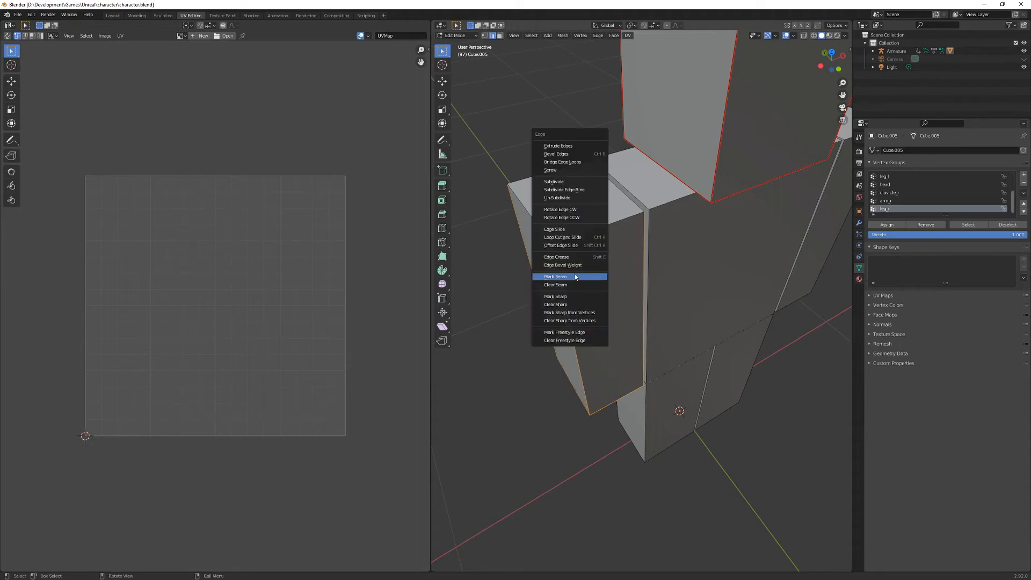
{"action": "left_click", "coordinate": [575, 277]}
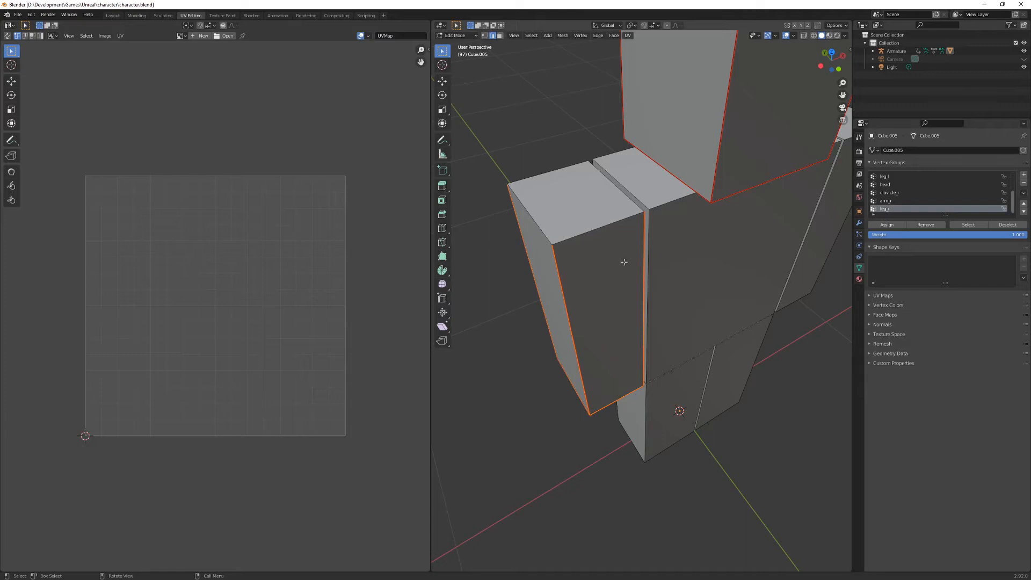
{"action": "middle_click_drag", "start_coordinate": [552, 240], "coordinate": [596, 306]}
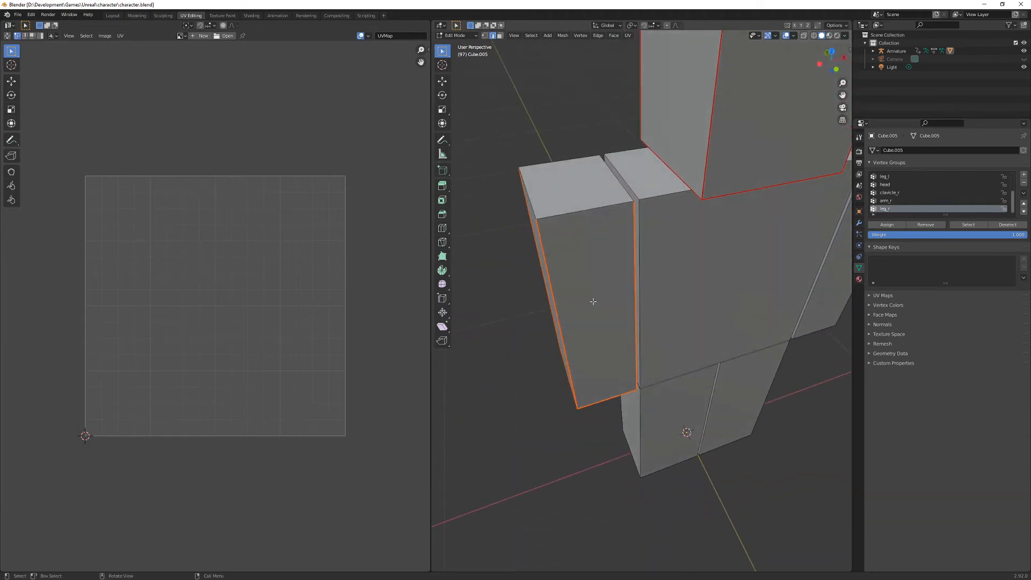
{"action": "key", "text": "ctrl+l"}
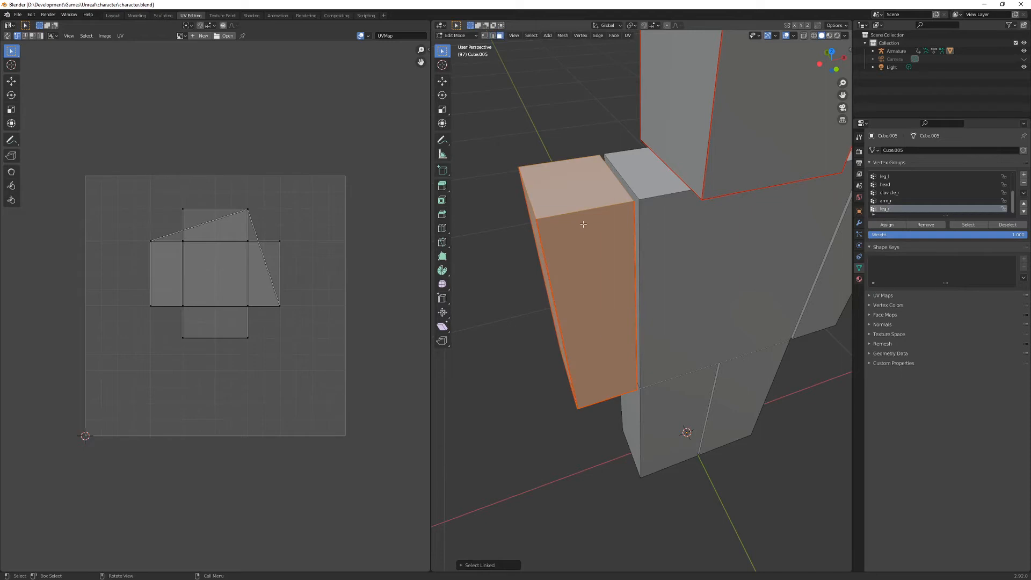
{"action": "key", "text": "u"}
{"action": "left_click", "coordinate": [584, 226]}
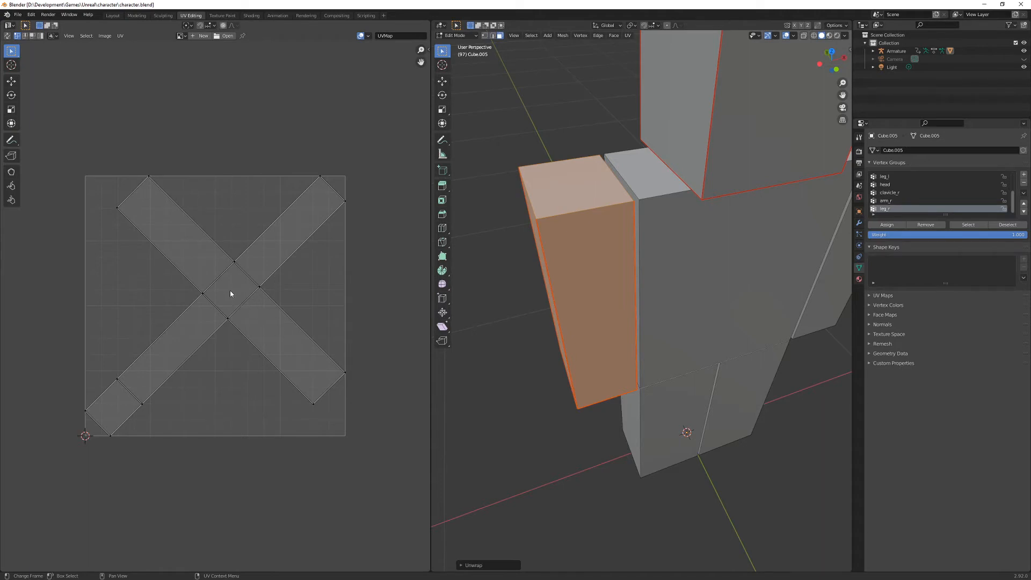
- Select the arm's top face and one long side face separately to examine where each lies in the UV layout
{"action": "left_click", "coordinate": [576, 189]}
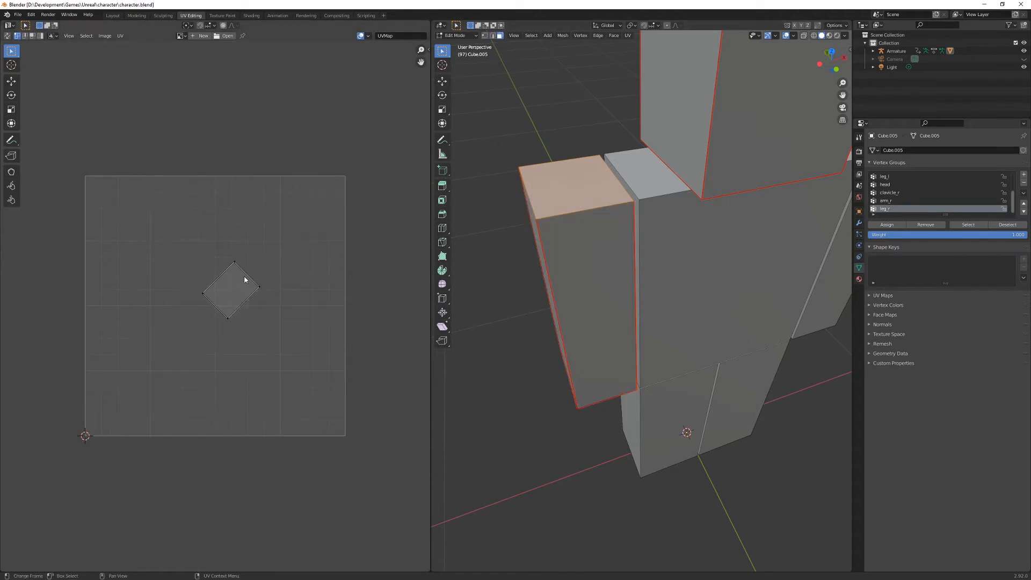
{"action": "key", "text": "ctrl+l"}
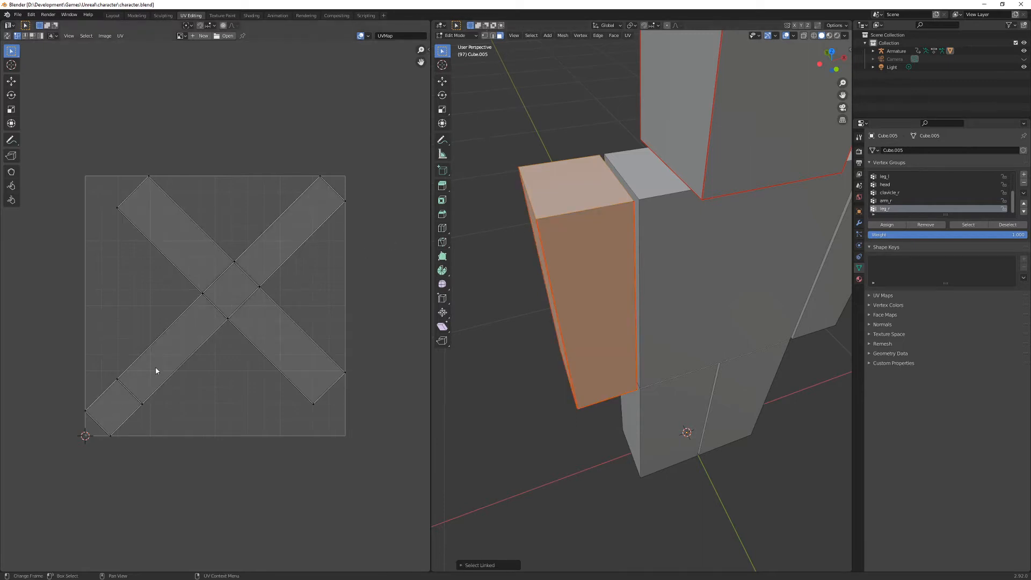
{"action": "left_click", "coordinate": [594, 311]}
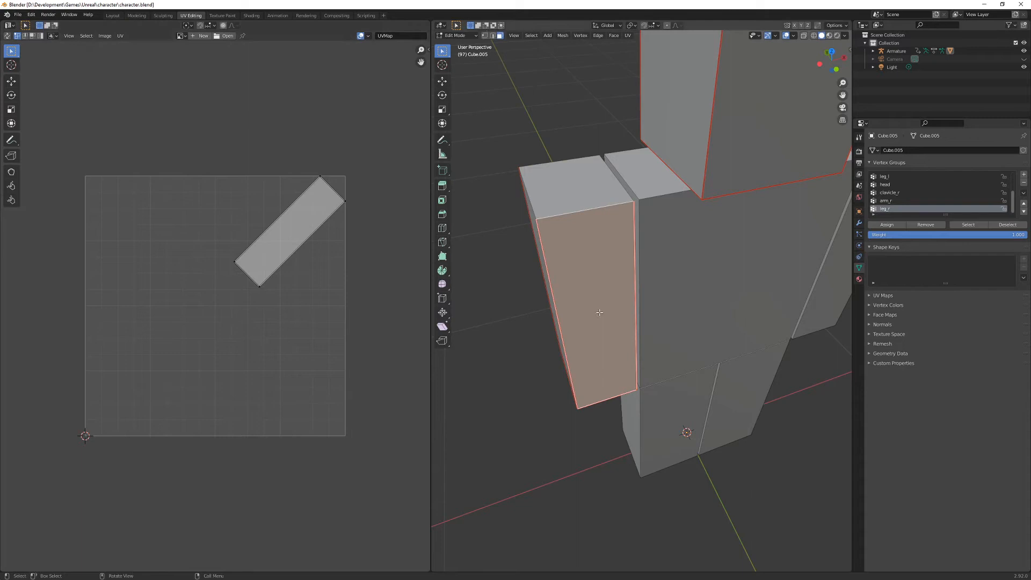
- Select the whole arm with its UV island and rotate the island 135 degrees clockwise
{"action": "key", "text": "l"}
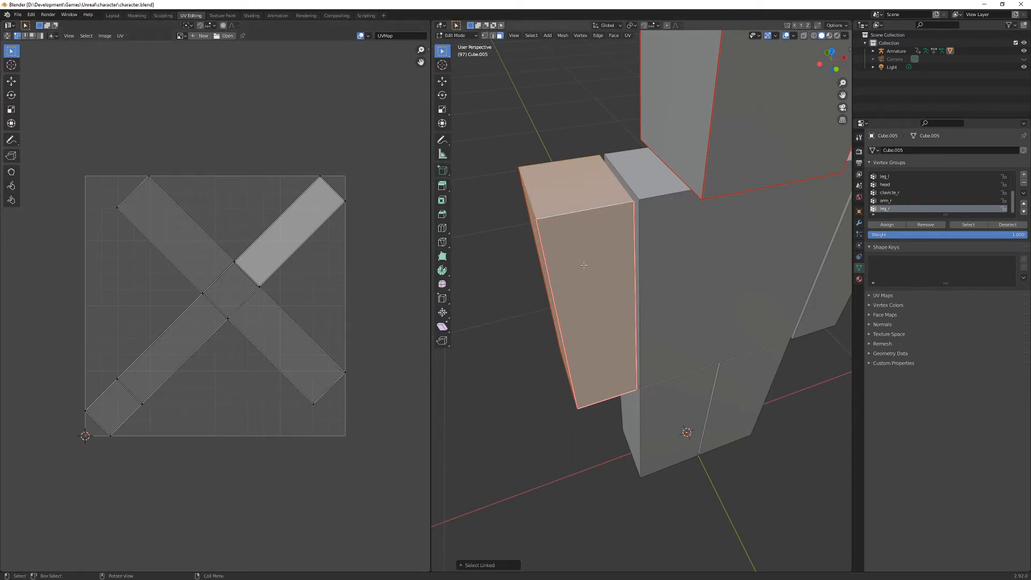
{"action": "key", "text": "l"}
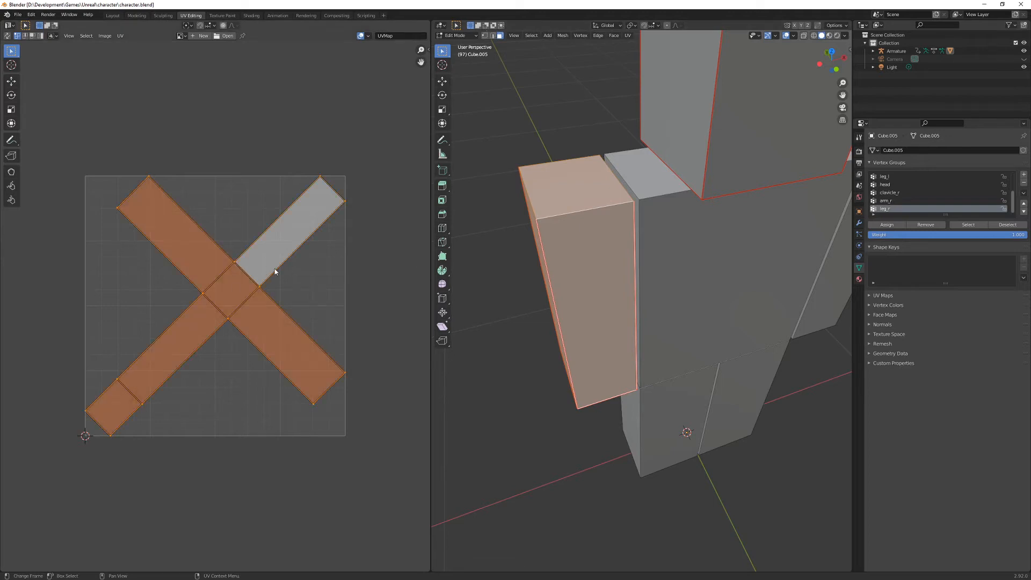
{"action": "key", "text": "r"}
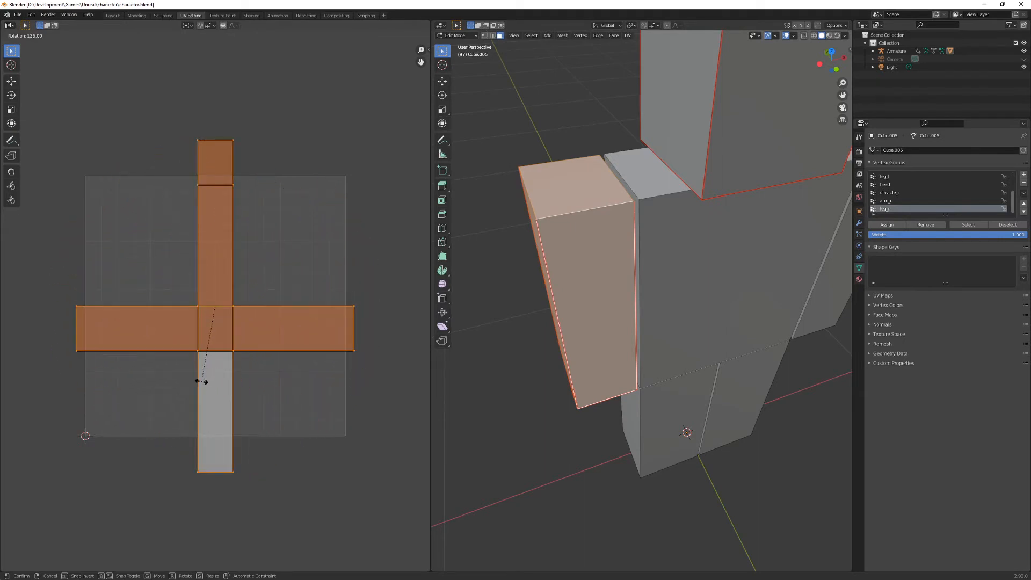
{"action": "left_click", "coordinate": [202, 382]}
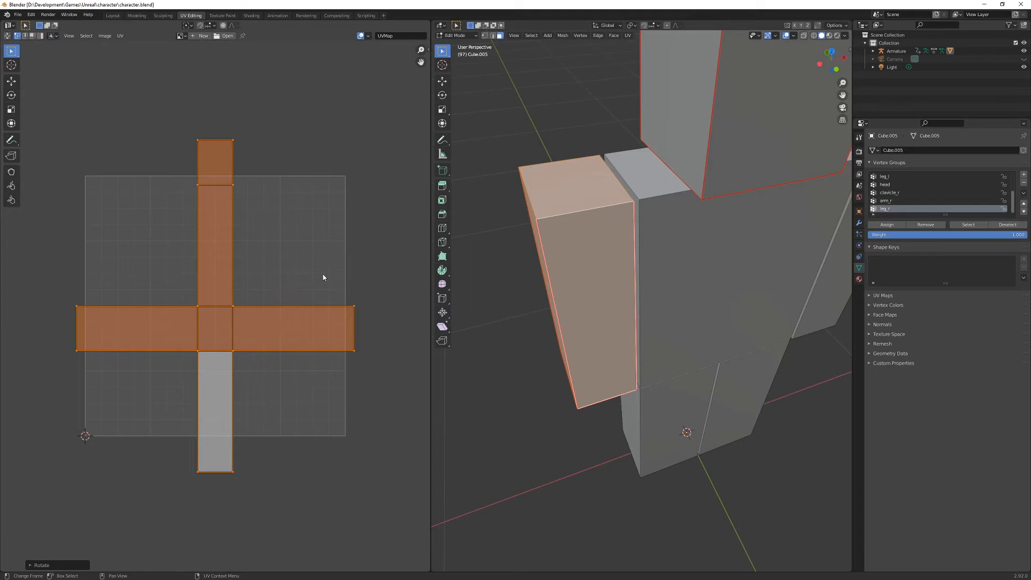
- Try scaling down the arm's UV island and undo the scaling
{"action": "key", "text": "s"}
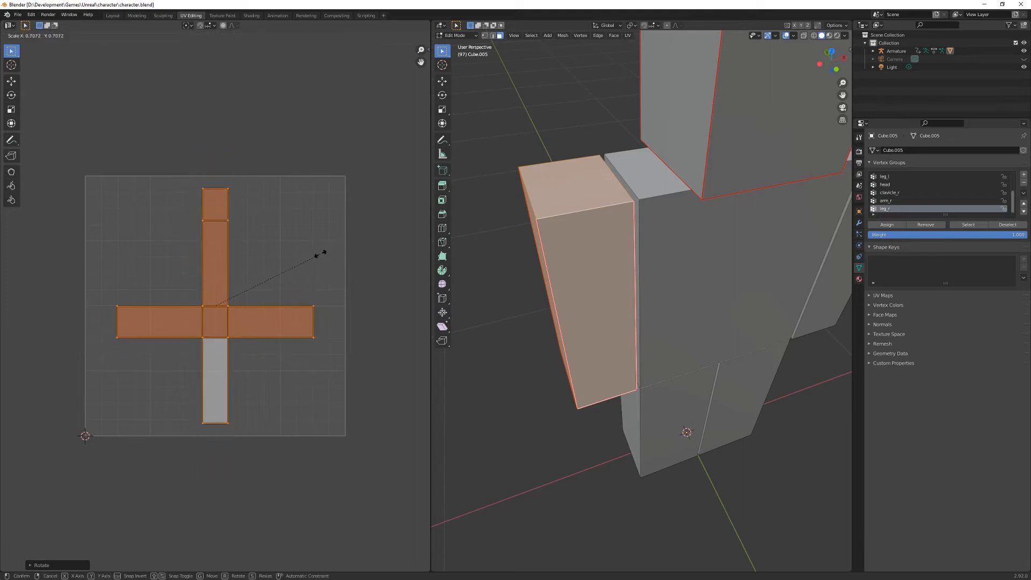
{"action": "left_click", "coordinate": [316, 260]}
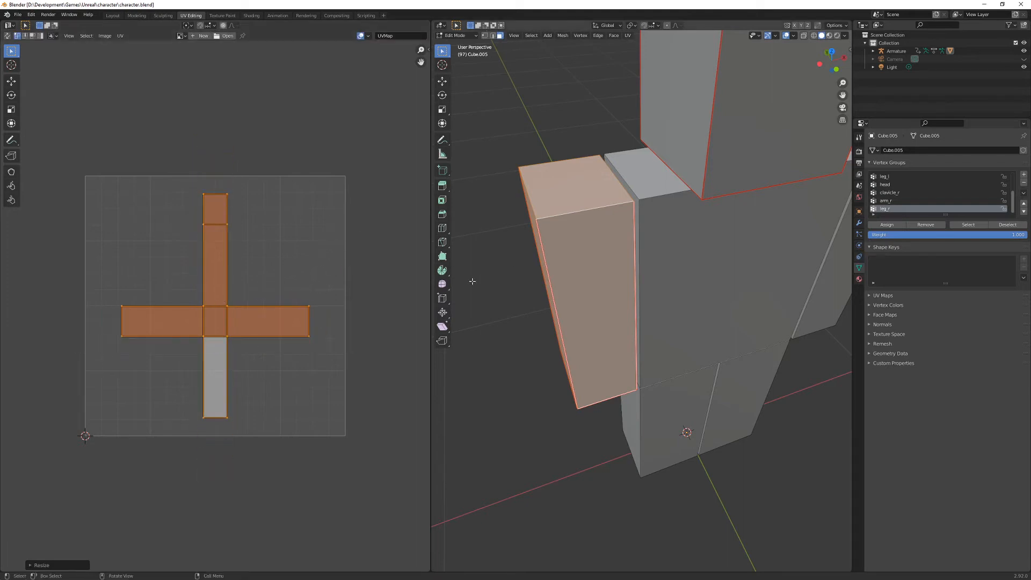
{"action": "key", "text": "ctrl+z"}
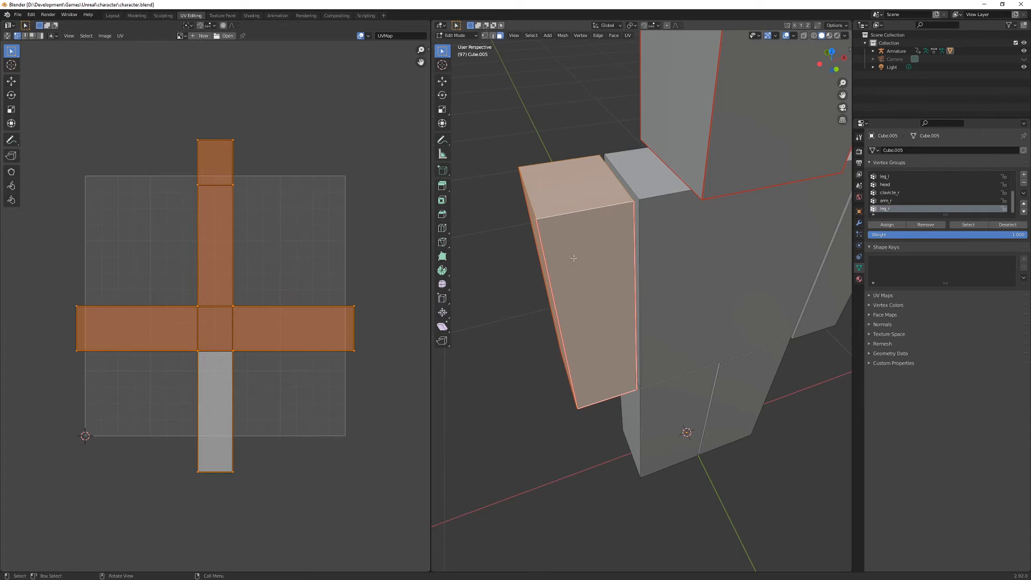
- Select the four vertical edges and three bottom edges of the opposite arm, leaving its top edges unselected
{"action": "middle_click_drag", "start_coordinate": [570, 265], "coordinate": [629, 198]}
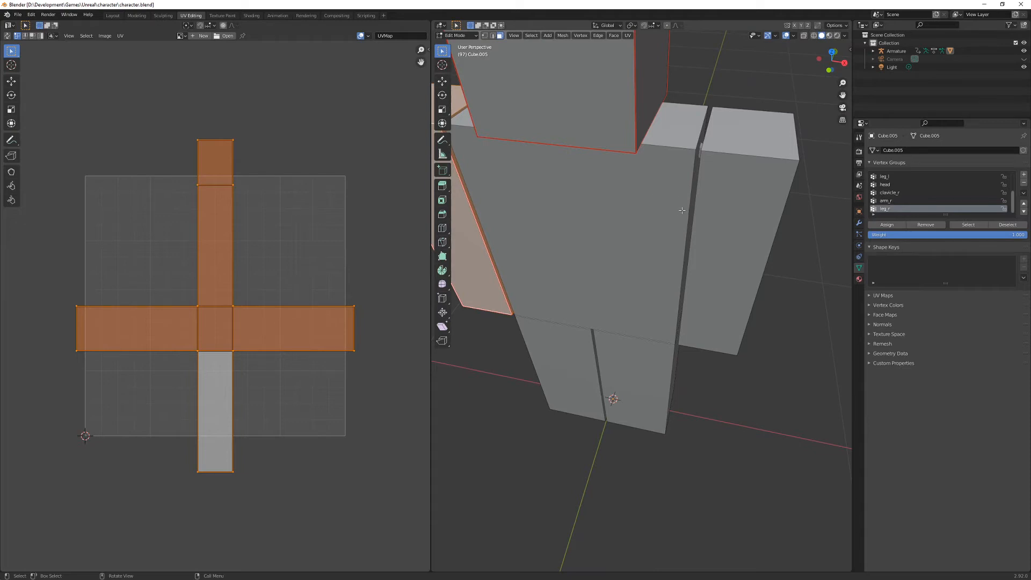
{"action": "left_click", "coordinate": [700, 208]}
{"action": "key", "text": "2"}
{"action": "left_click", "coordinate": [687, 314]}
{"action": "left_click", "coordinate": [704, 347], "text": "shift"}
{"action": "left_click", "coordinate": [758, 286], "text": "shift"}
{"action": "middle_click_drag", "start_coordinate": [757, 286], "coordinate": [598, 231]}
{"action": "left_click", "coordinate": [591, 431], "text": "shift"}
{"action": "middle_click_drag", "start_coordinate": [660, 440], "coordinate": [629, 443]}
{"action": "left_click", "coordinate": [591, 388], "text": "shift"}
{"action": "left_click", "coordinate": [591, 389], "text": "shift"}
{"action": "left_click", "coordinate": [598, 409], "text": "shift"}
{"action": "middle_click_drag", "start_coordinate": [597, 409], "coordinate": [706, 386]}
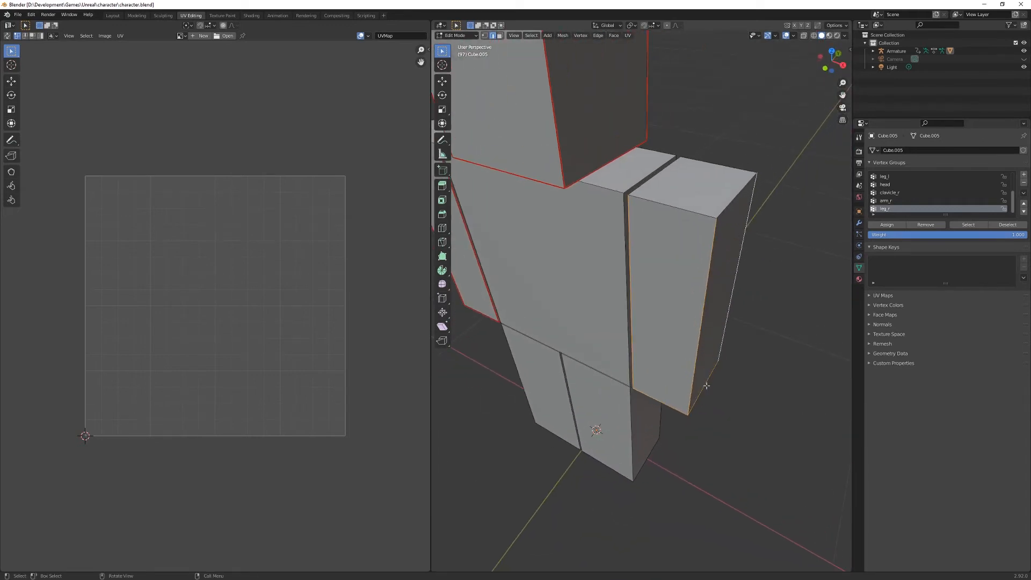
- Mark the opposite arm's selected edges as seams, unwrap the whole arm and clear the selection
{"action": "key", "text": "ctrl+e"}
{"action": "left_click", "coordinate": [738, 324]}
{"action": "key", "text": "ctrl+l"}
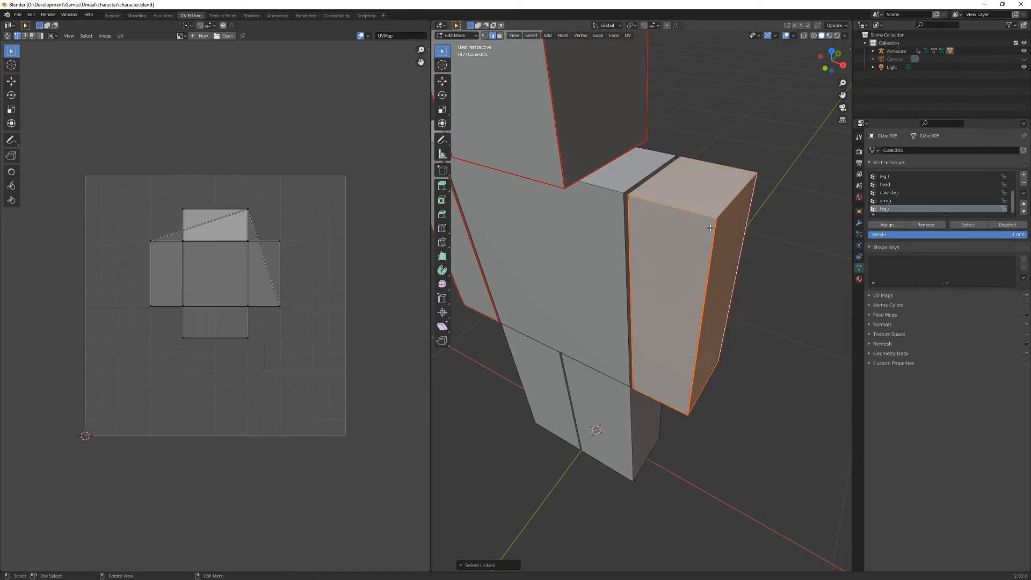
{"action": "key", "text": "u"}
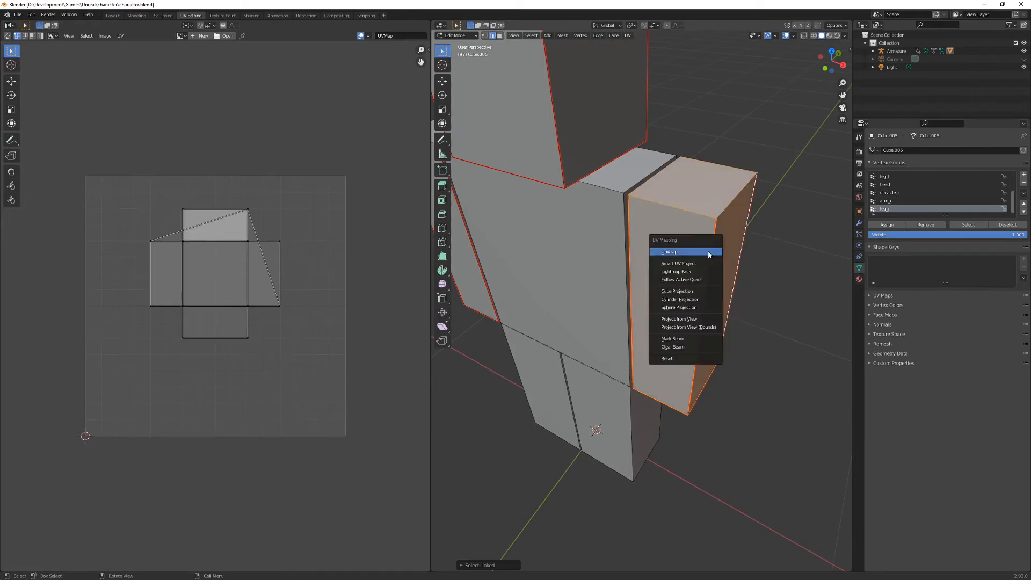
{"action": "left_click", "coordinate": [708, 254]}
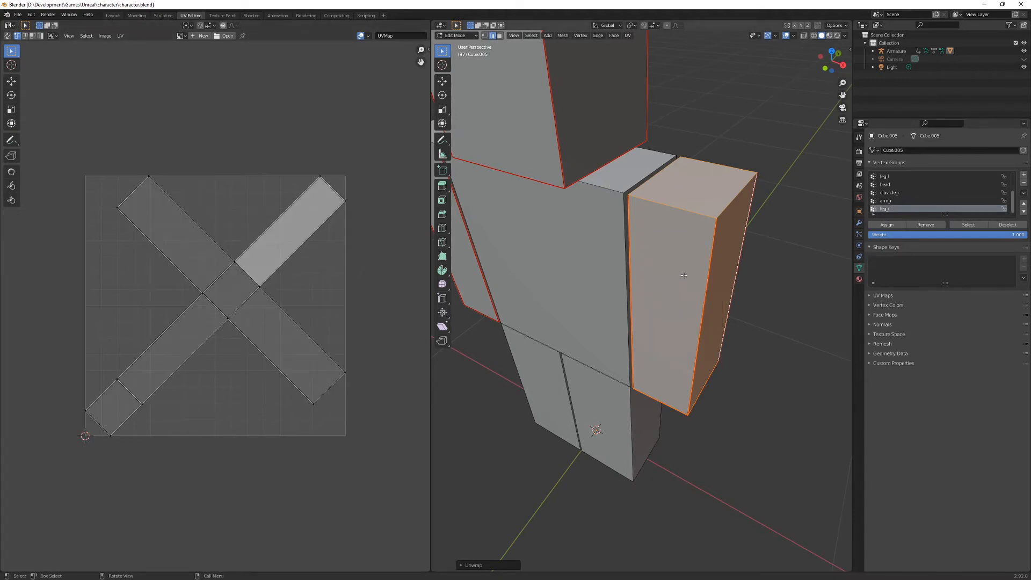
{"action": "key", "text": "alt+a"}
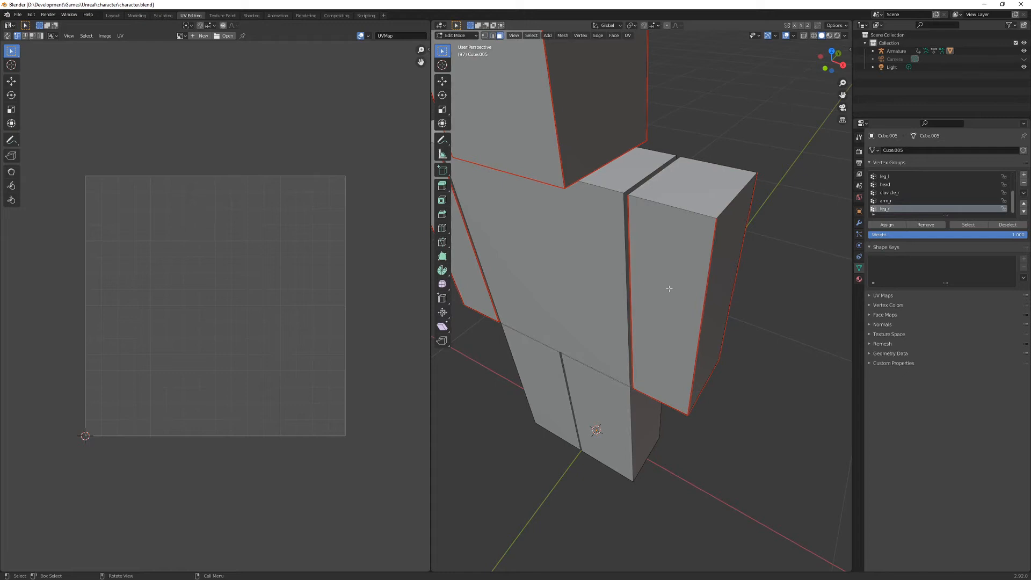
- Select the whole newly unwrapped arm with its UV island and rotate the island 135 degrees clockwise until it stands upright
{"action": "left_click", "coordinate": [670, 290]}
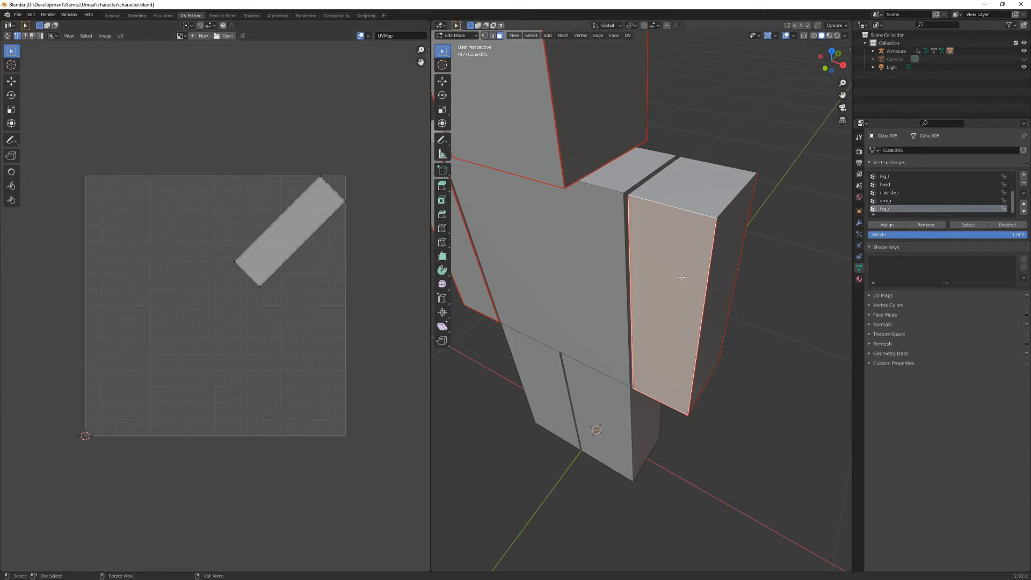
{"action": "key", "text": "l"}
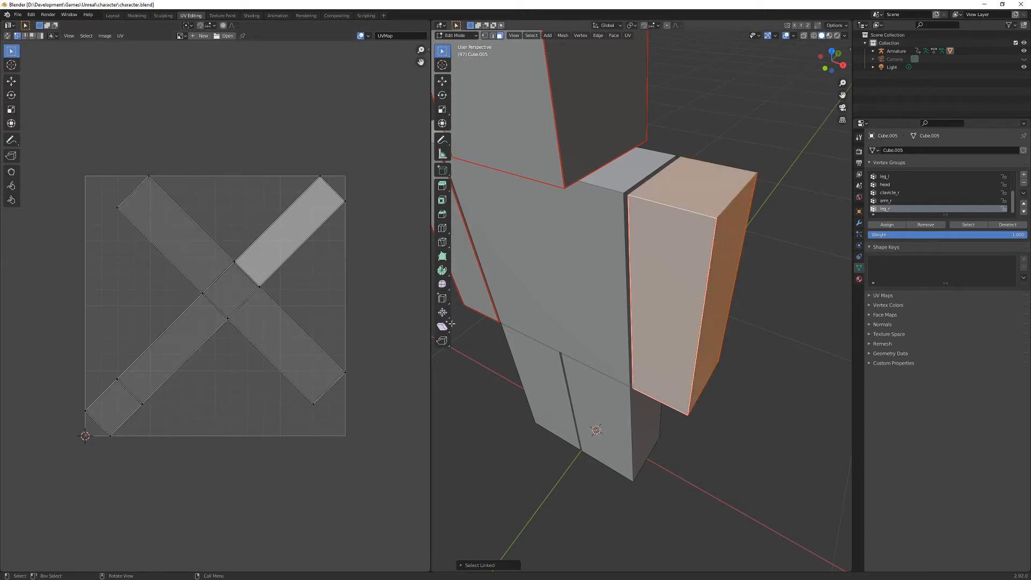
{"action": "key", "text": "a"}
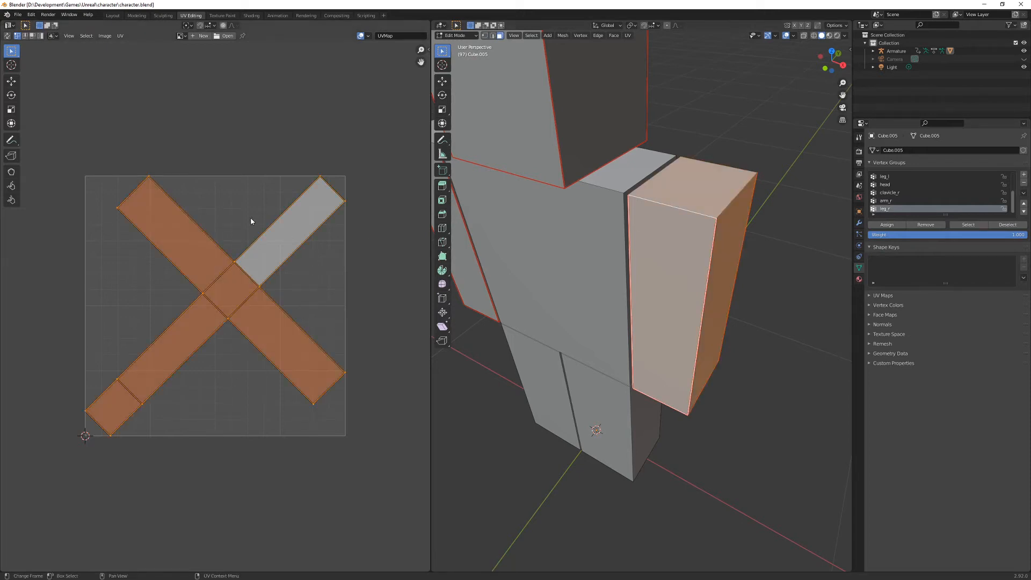
{"action": "key", "text": "r"}
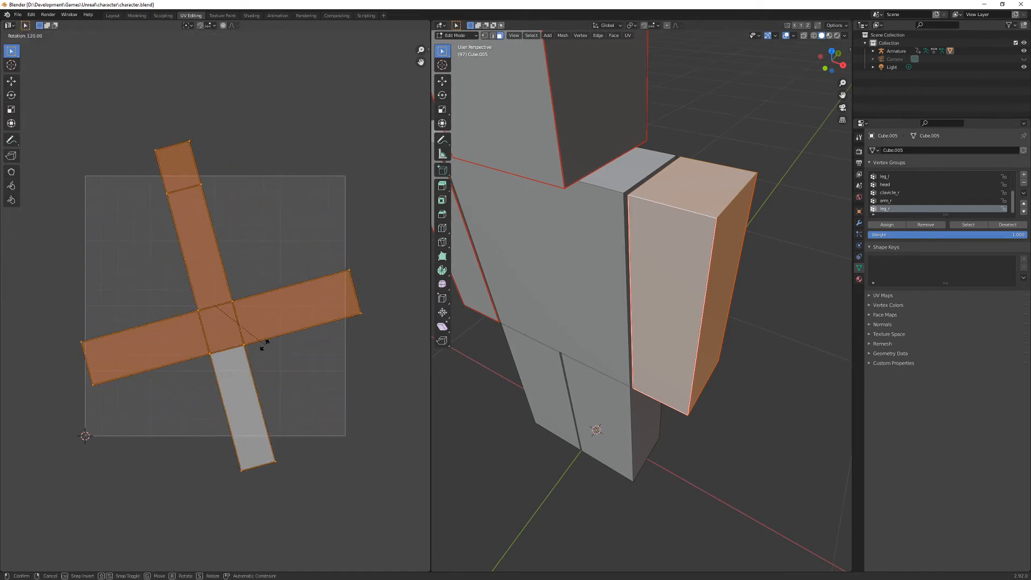
{"action": "left_click", "coordinate": [258, 362]}
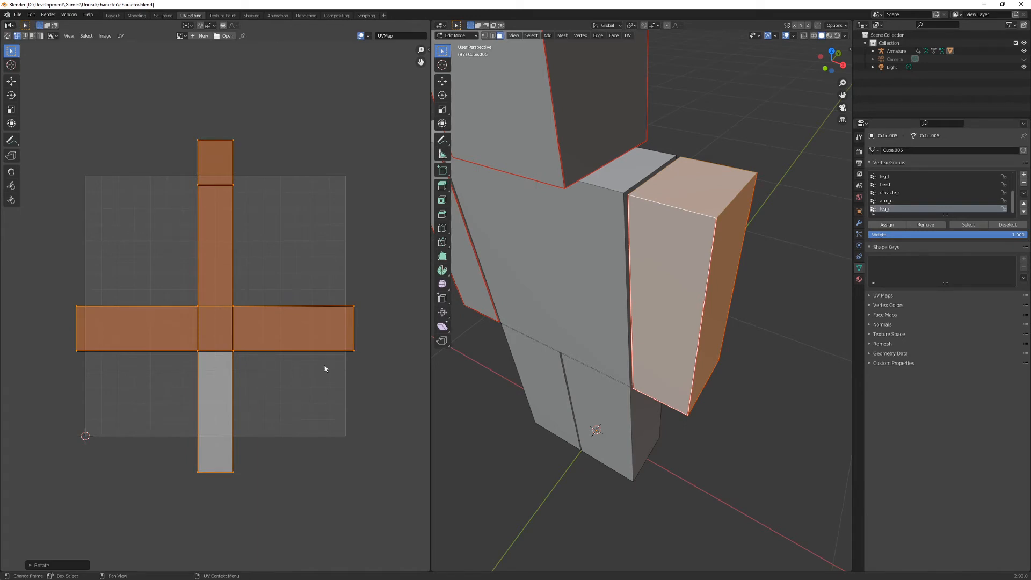
- Add the other arm to the mesh selection and select only one of the two overlapping arm UV islands
{"action": "middle_click_drag", "start_coordinate": [542, 269], "coordinate": [584, 266]}
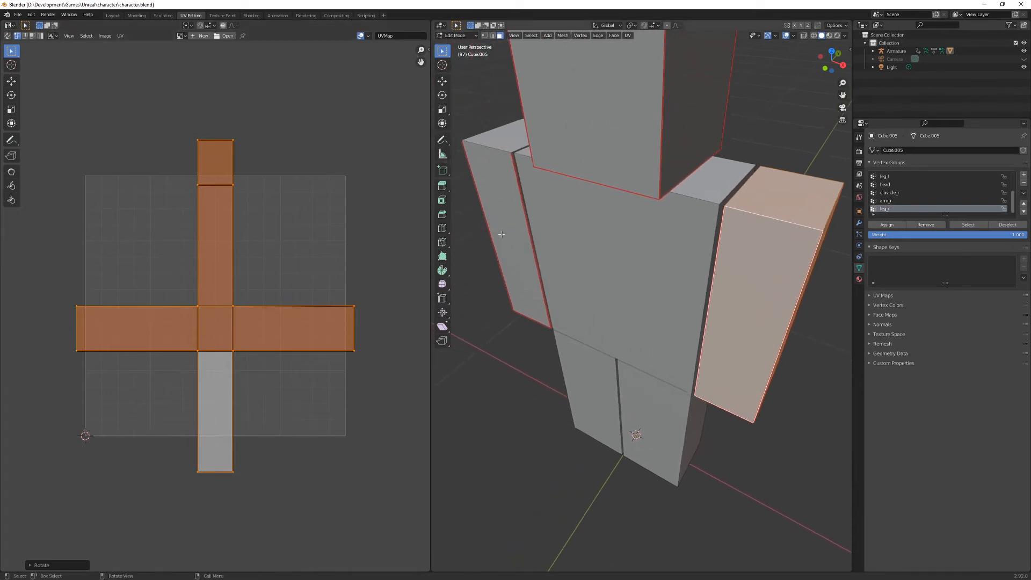
{"action": "key", "text": "l"}
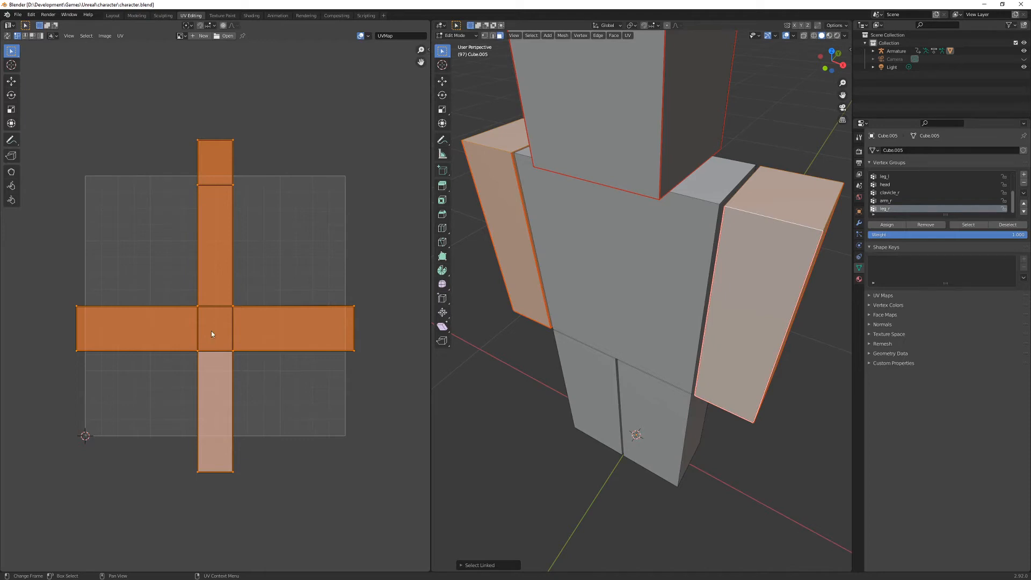
{"action": "key", "text": "alt+a"}
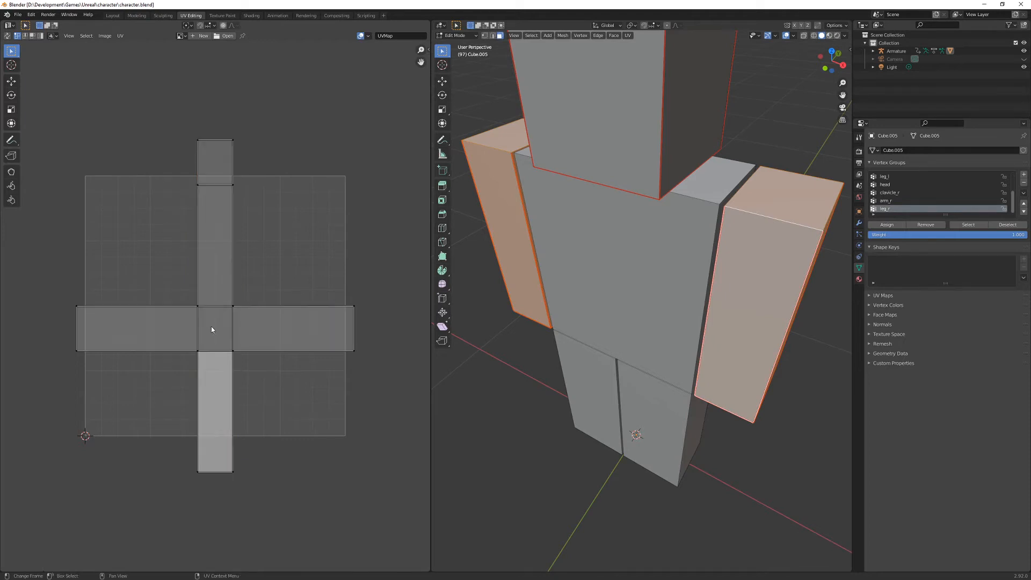
{"action": "key", "text": "l"}
{"action": "key", "text": "g"}
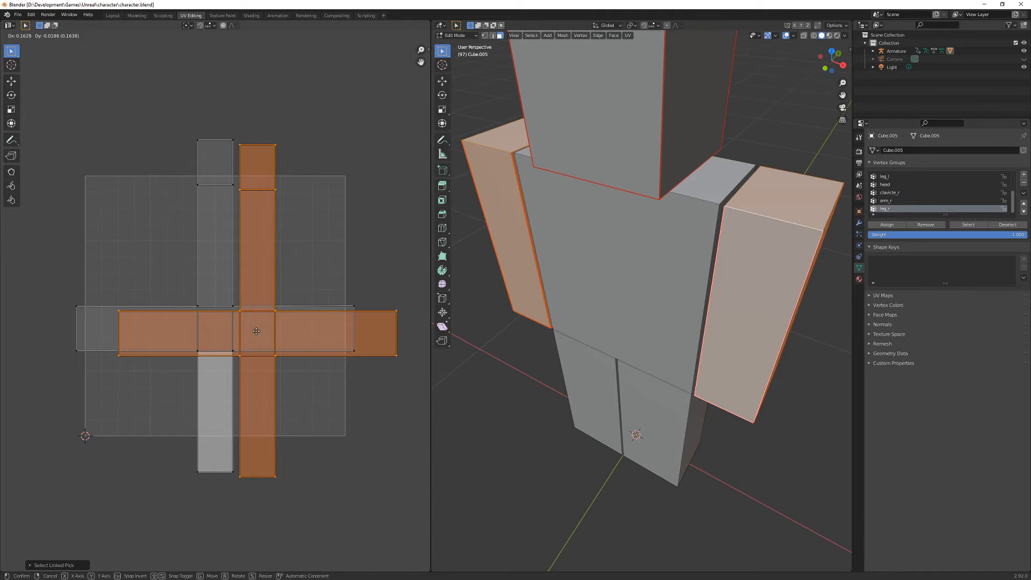
{"action": "left_click", "coordinate": [215, 328]}
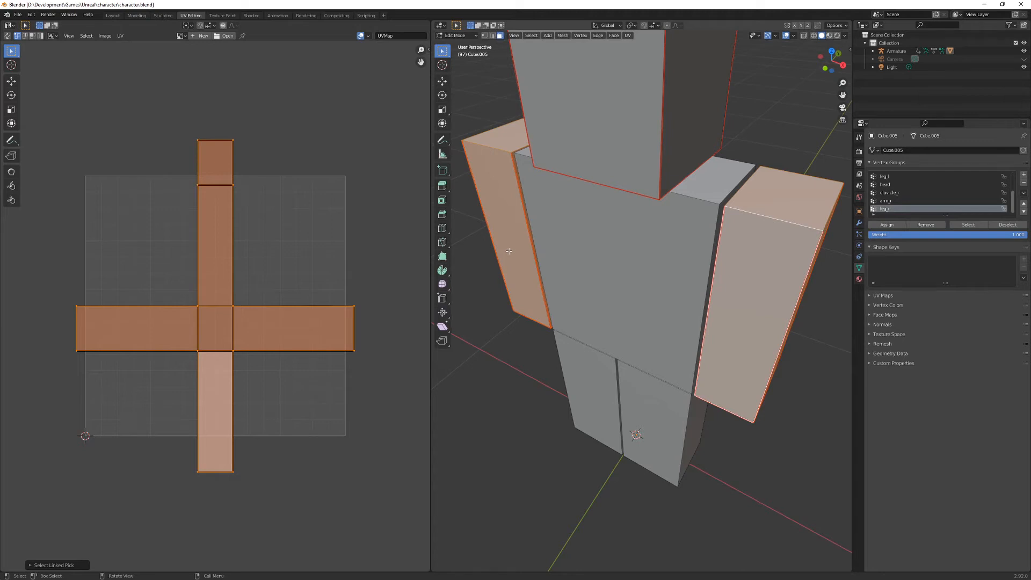
{"action": "left_click", "coordinate": [119, 36]}
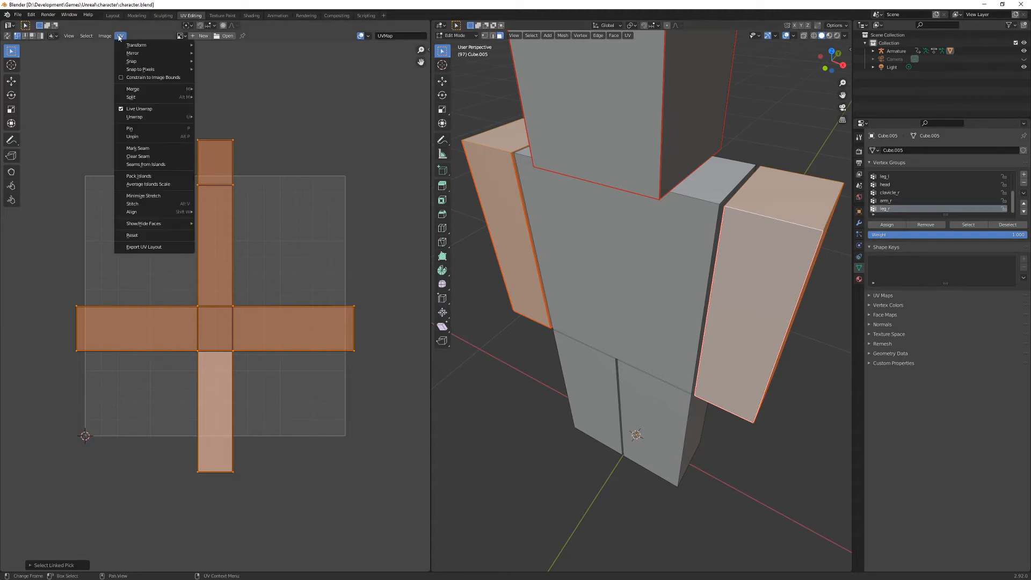
{"action": "left_click", "coordinate": [118, 36]}
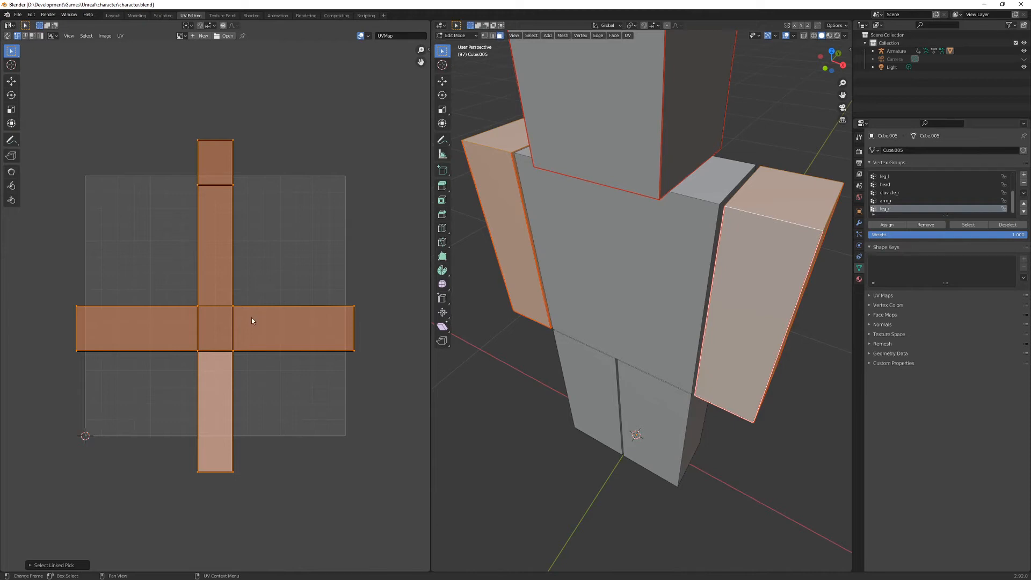
- Move the selected arm's UV island sideways along X until it lies completely beside the other arm's island
{"action": "key", "text": "g"}
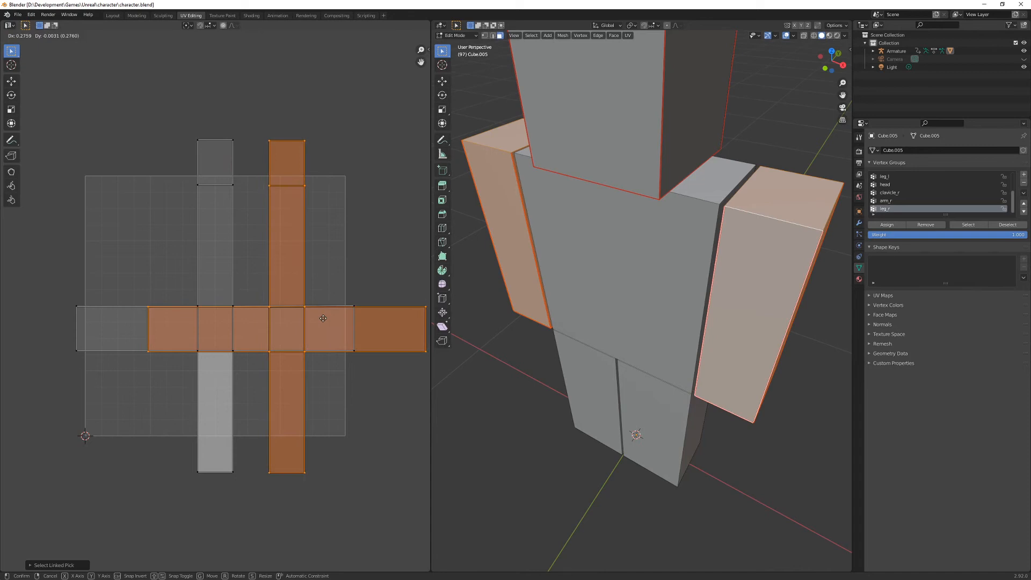
{"action": "key", "text": "x"}
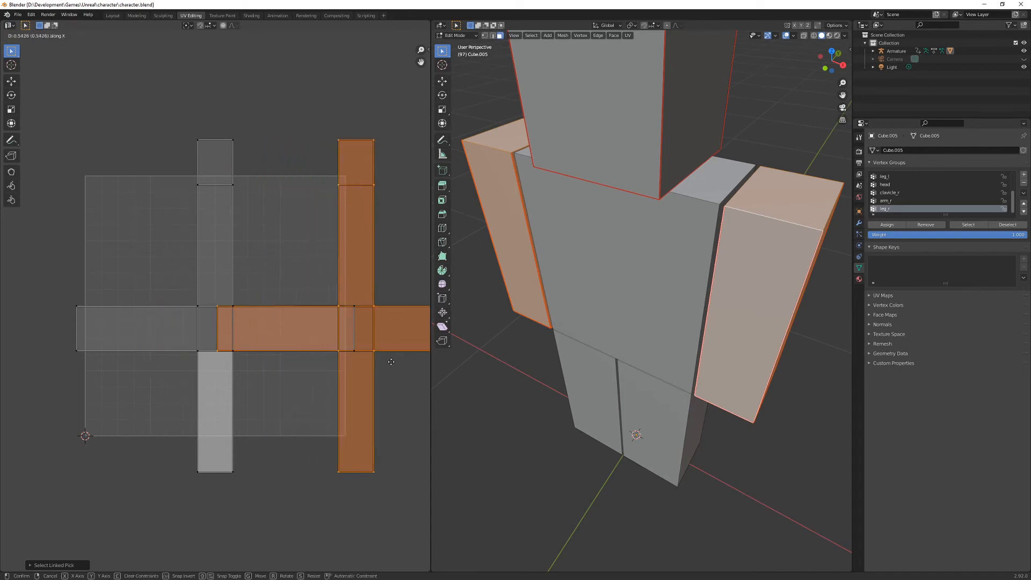
{"action": "left_click", "coordinate": [110, 376]}
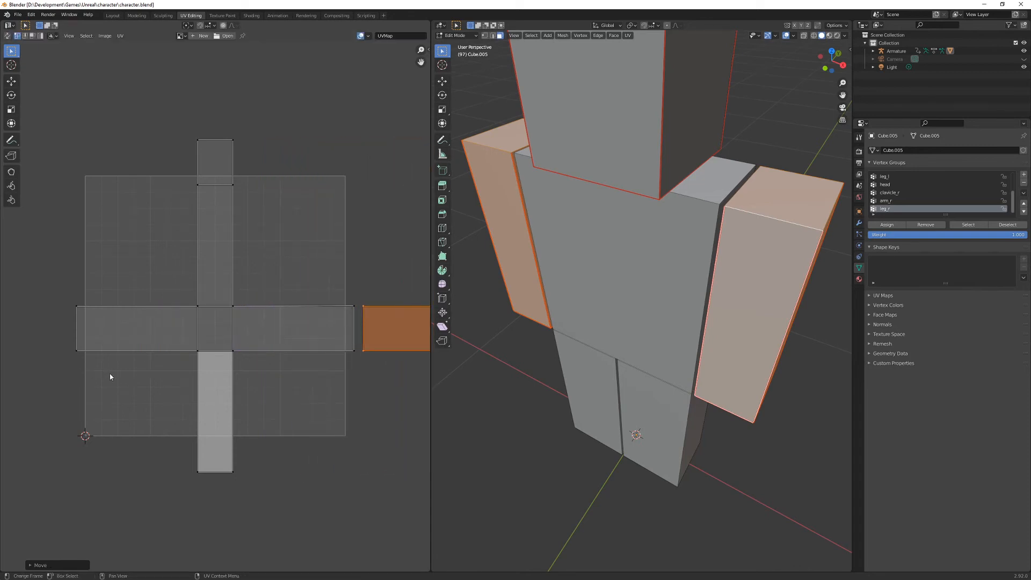
- Move both arm UV islands together about -0.55 along X and scale them down to fit side by side within the UV square
{"action": "key", "text": "l"}
{"action": "key", "text": "g"}
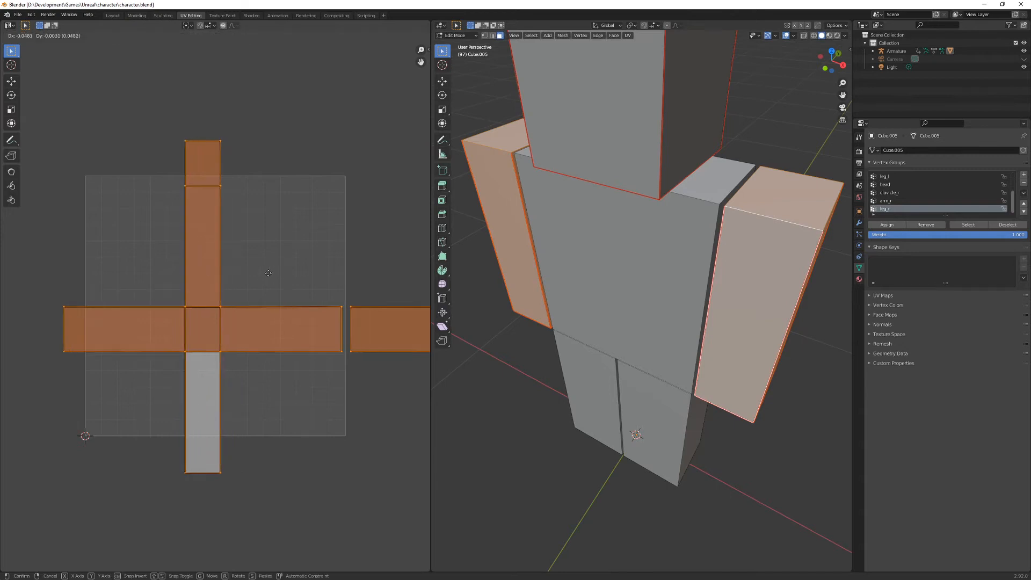
{"action": "key", "text": "x"}
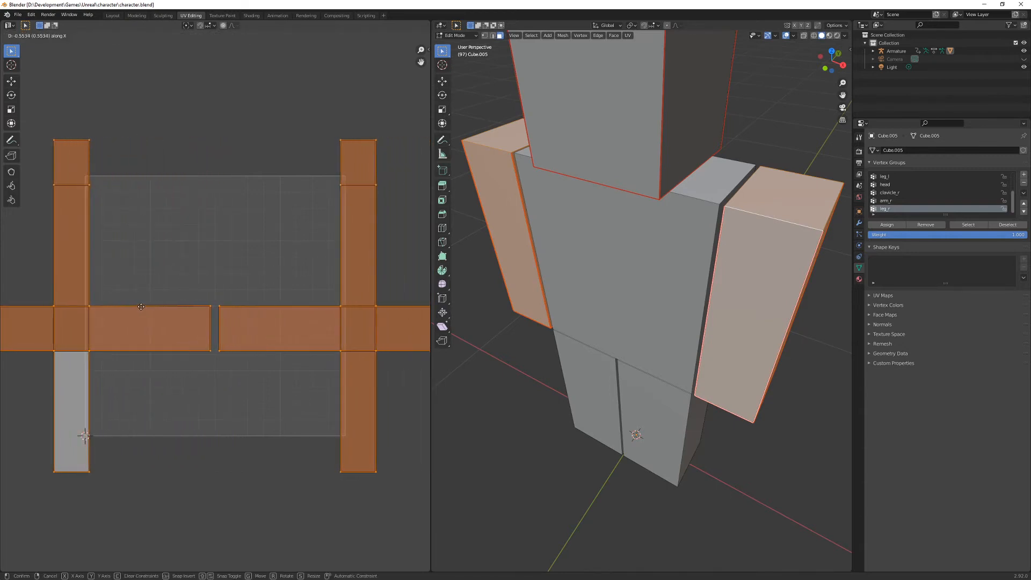
{"action": "left_click", "coordinate": [139, 306]}
{"action": "key", "text": "s"}
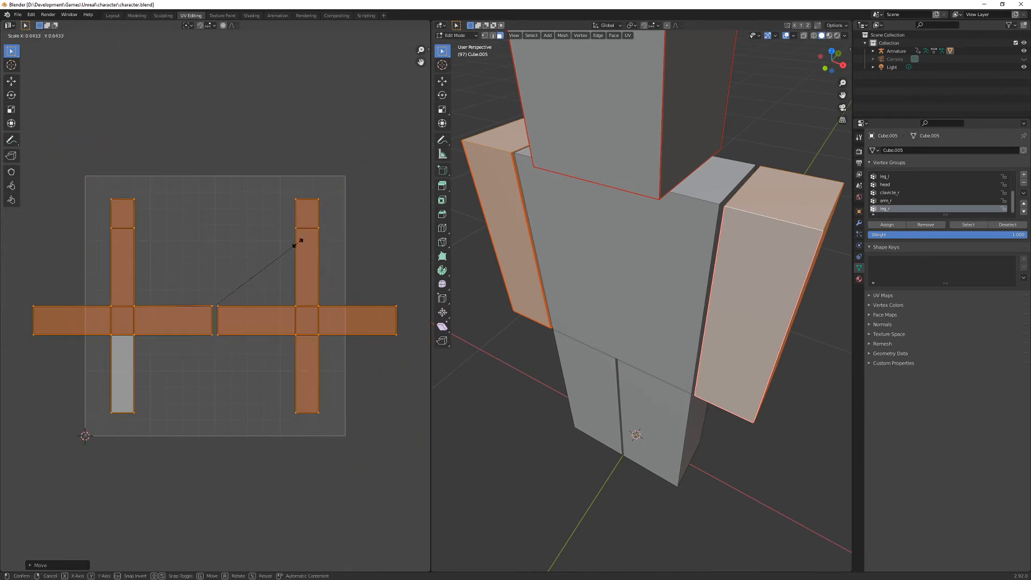
{"action": "left_click", "coordinate": [269, 258]}
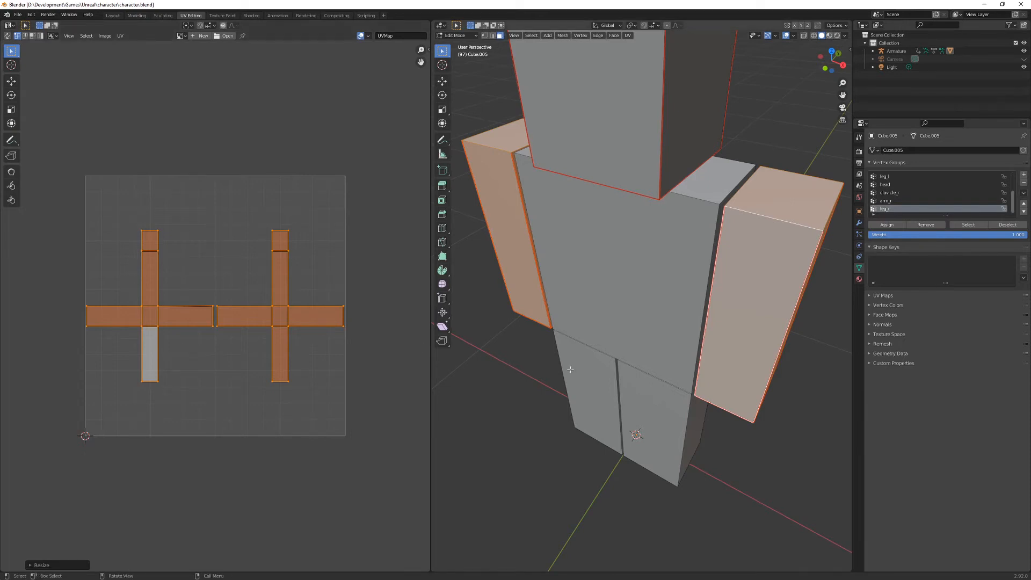
- Select the edges around both side faces of the torso plus its front bottom edge, and mark them as seams
{"action": "key", "text": "2"}
{"action": "left_click", "coordinate": [716, 230]}
{"action": "left_click", "coordinate": [540, 279], "text": "shift"}
{"action": "left_click", "coordinate": [602, 352], "text": "shift"}
{"action": "middle_click_drag", "start_coordinate": [602, 349], "coordinate": [805, 215]}
{"action": "left_click", "coordinate": [664, 397], "text": "shift"}
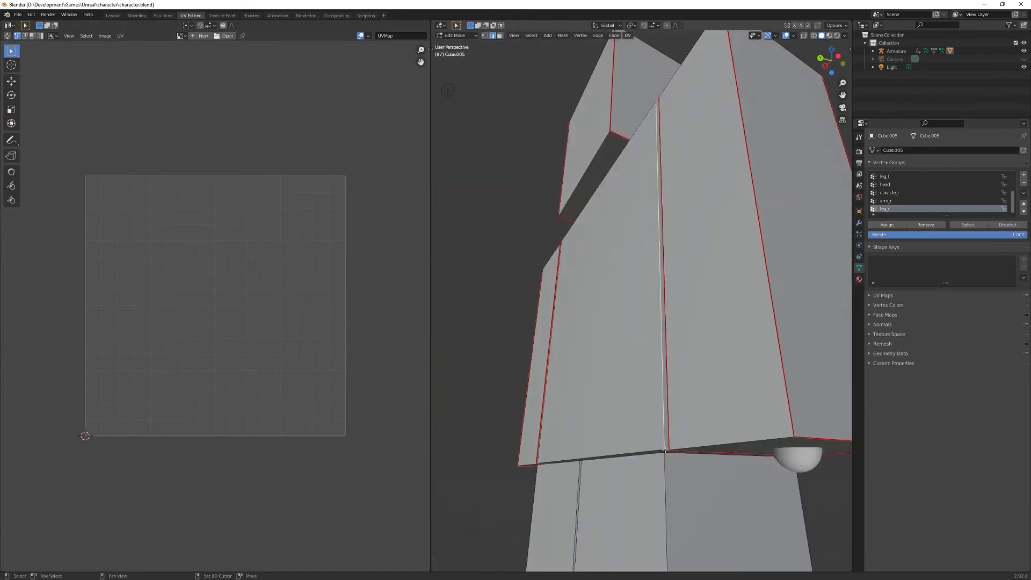
{"action": "left_click", "coordinate": [667, 450], "text": "shift"}
{"action": "middle_click_drag", "start_coordinate": [680, 449], "coordinate": [591, 154]}
{"action": "left_click", "coordinate": [591, 154], "text": "shift"}
{"action": "left_click", "coordinate": [564, 482], "text": "shift"}
{"action": "middle_click_drag", "start_coordinate": [565, 482], "coordinate": [752, 378]}
{"action": "right_click", "coordinate": [752, 378]}
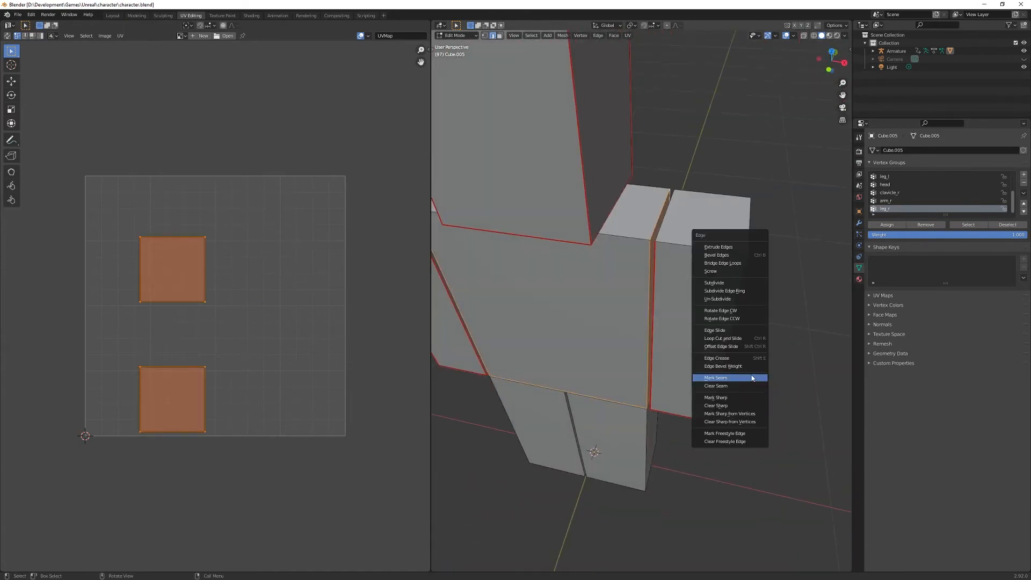
{"action": "left_click", "coordinate": [752, 377]}
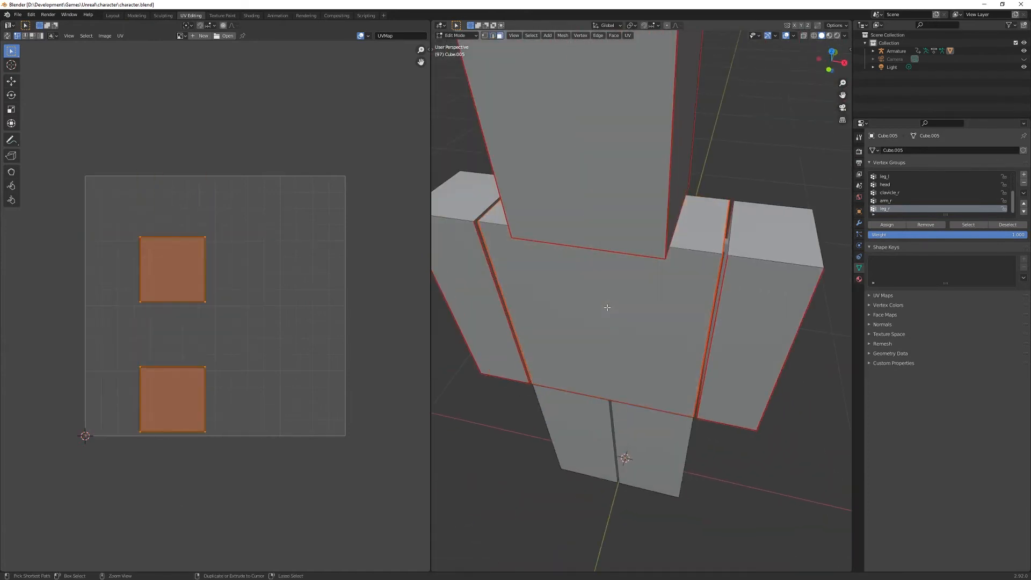
- Clear the seams from the two top side edges of the torso, next to the arms
{"action": "key", "text": "KP_1"}
{"action": "middle_click_drag", "start_coordinate": [564, 257], "coordinate": [451, 317]}
{"action": "left_click", "coordinate": [563, 186], "text": "shift"}
{"action": "key", "text": "2"}
{"action": "left_click", "coordinate": [548, 184], "text": "shift"}
{"action": "middle_click_drag", "start_coordinate": [548, 184], "coordinate": [475, 191]}
{"action": "left_click", "coordinate": [776, 202], "text": "shift"}
{"action": "middle_click_drag", "start_coordinate": [777, 203], "coordinate": [742, 240], "text": "shift"}
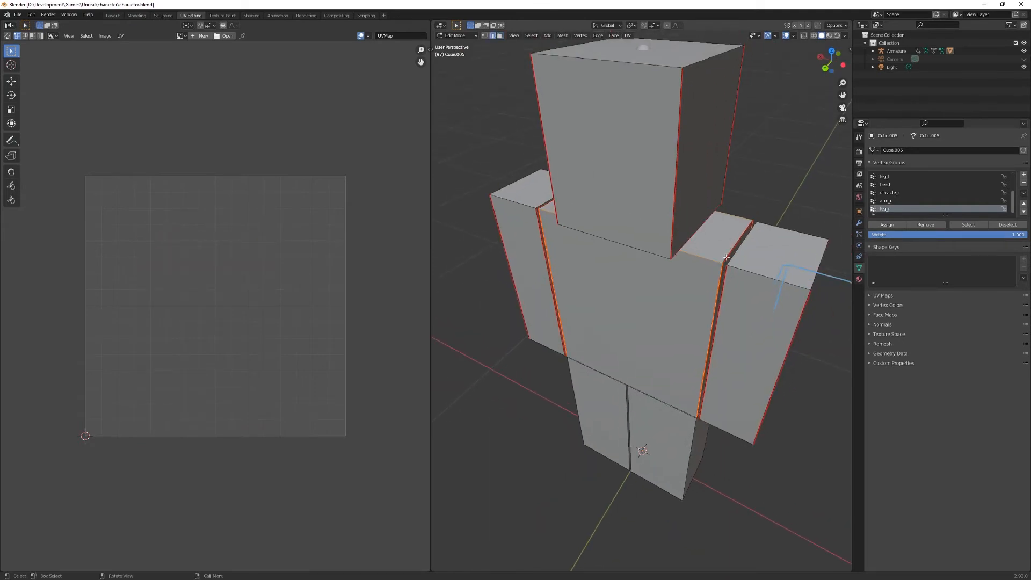
{"action": "left_click", "coordinate": [733, 247]}
{"action": "right_click", "coordinate": [733, 247]}
{"action": "left_click", "coordinate": [733, 258]}
{"action": "middle_click_drag", "start_coordinate": [734, 258], "coordinate": [712, 266]}
{"action": "left_click", "coordinate": [536, 241]}
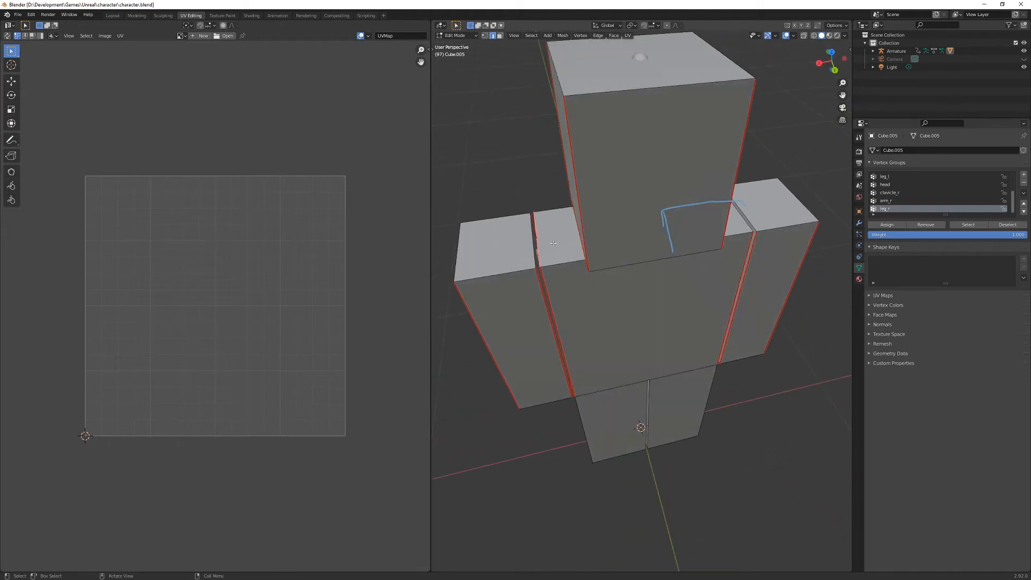
{"action": "key", "text": "ctrl+e"}
{"action": "left_click", "coordinate": [554, 245]}
- Select the whole torso and unwrap it
{"action": "middle_click_drag", "start_coordinate": [623, 272], "coordinate": [592, 253]}
{"action": "middle_click_drag", "start_coordinate": [638, 305], "coordinate": [671, 288]}
{"action": "key", "text": "3"}
{"action": "key", "text": "l"}
{"action": "key", "text": "u"}
{"action": "key", "text": "u"}
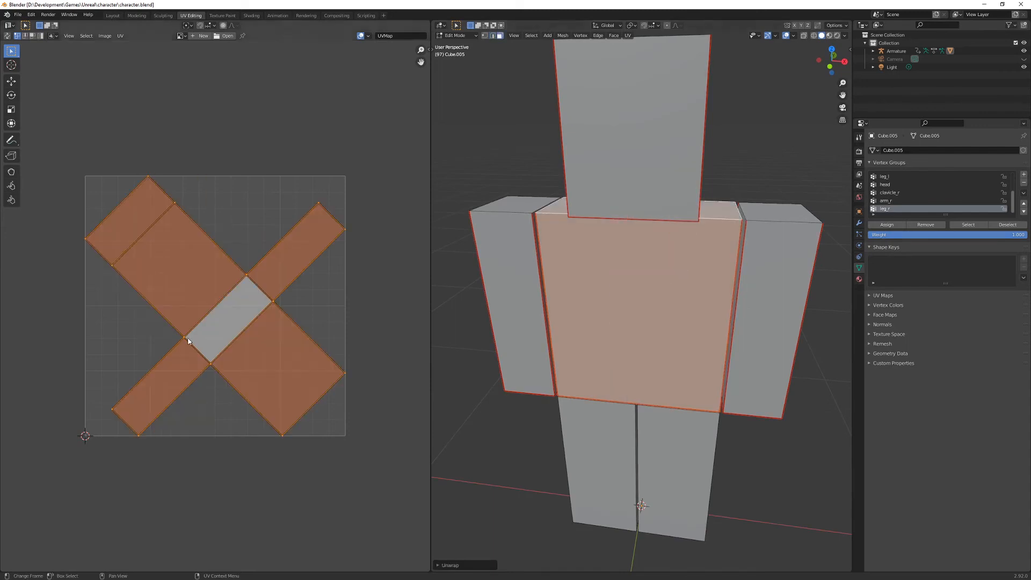
- Rotate the torso's UV island upright, scale it down and move it along Y within the UV square
{"action": "left_click", "coordinate": [596, 317]}
{"action": "key", "text": "l"}
{"action": "key", "text": "r"}
{"action": "left_click", "coordinate": [288, 407]}
{"action": "key", "text": "s"}
{"action": "left_click", "coordinate": [301, 351]}
{"action": "key", "text": "g"}
{"action": "key", "text": "y"}
- Select the vertical and bottom edges of both legs that have to be cut, and mark them as seams
{"action": "mouse_move", "coordinate": [645, 300]}
{"action": "middle_mouse_down"}
{"action": "mouse_move", "coordinate": [654, 322]}
{"action": "mouse_move", "coordinate": [649, 289]}
{"action": "middle_mouse_up"}
{"action": "key", "text": "2"}
{"action": "left_click", "coordinate": [559, 344]}
{"action": "left_click", "coordinate": [639, 387], "text": "shift"}
{"action": "left_click", "coordinate": [614, 489], "text": "shift"}
{"action": "scroll", "coordinate": [618, 478], "scroll_direction": "up", "scroll_amount": 4}
{"action": "middle_click_drag", "start_coordinate": [618, 477], "coordinate": [668, 528]}
{"action": "key", "text": "ctrl+e"}
{"action": "left_click", "coordinate": [668, 508]}
- Select both whole legs and unwrap them
{"action": "key", "text": "l"}
{"action": "key", "text": "l"}
{"action": "key", "text": "u"}
{"action": "left_click", "coordinate": [620, 349]}
- Select both legs with their UV islands in front view and rotate the islands until they stand upright
{"action": "key", "text": "KP_1"}
{"action": "key", "text": "3"}
{"action": "key", "text": "l"}
{"action": "key", "text": "l"}
{"action": "key", "text": "a"}
{"action": "key", "text": "r"}
{"action": "left_click", "coordinate": [273, 122], "text": "ctrl"}
- Select one leg's UV island and move it beside the other leg's island so they no longer overlap
{"action": "key", "text": "l"}
{"action": "key", "text": "g"}
{"action": "left_click", "coordinate": [253, 251]}
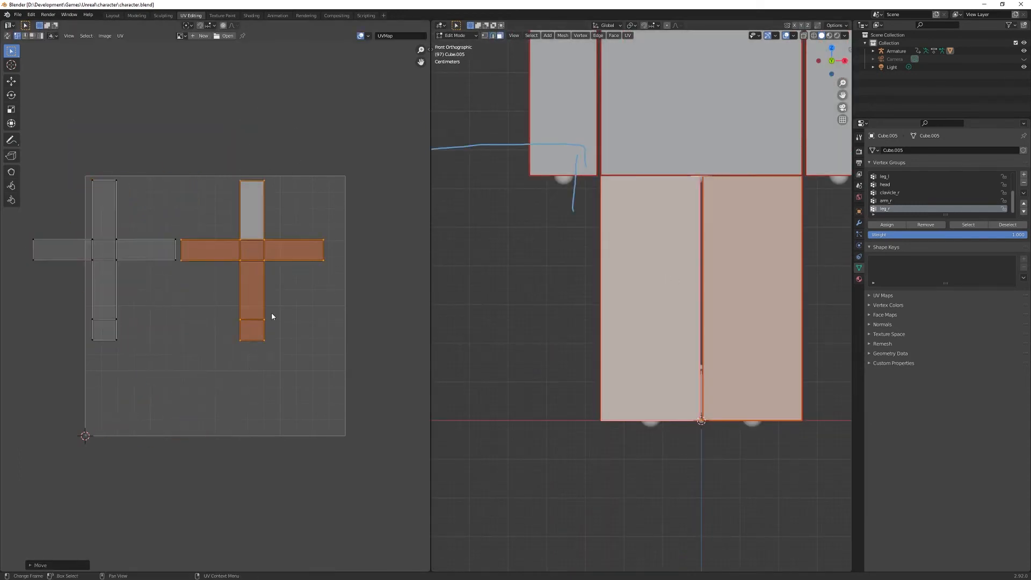
- Select the entire character mesh and all of its UV islands
{"action": "scroll", "coordinate": [744, 199], "scroll_direction": "down", "scroll_amount": 3}
{"action": "middle_click_drag", "start_coordinate": [757, 184], "coordinate": [729, 262], "text": "shift"}
{"action": "key", "text": "a"}
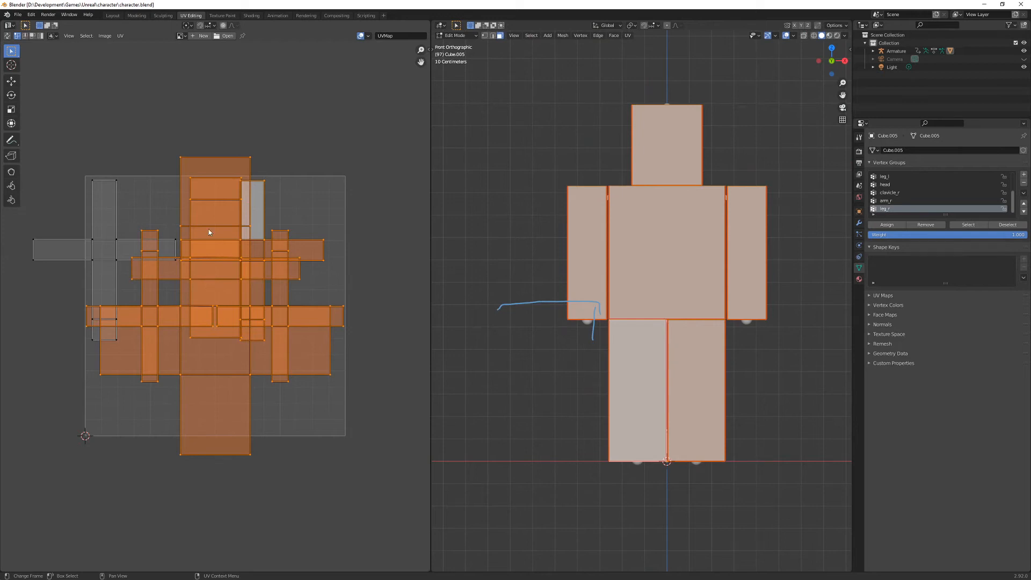
{"action": "key", "text": "a"}
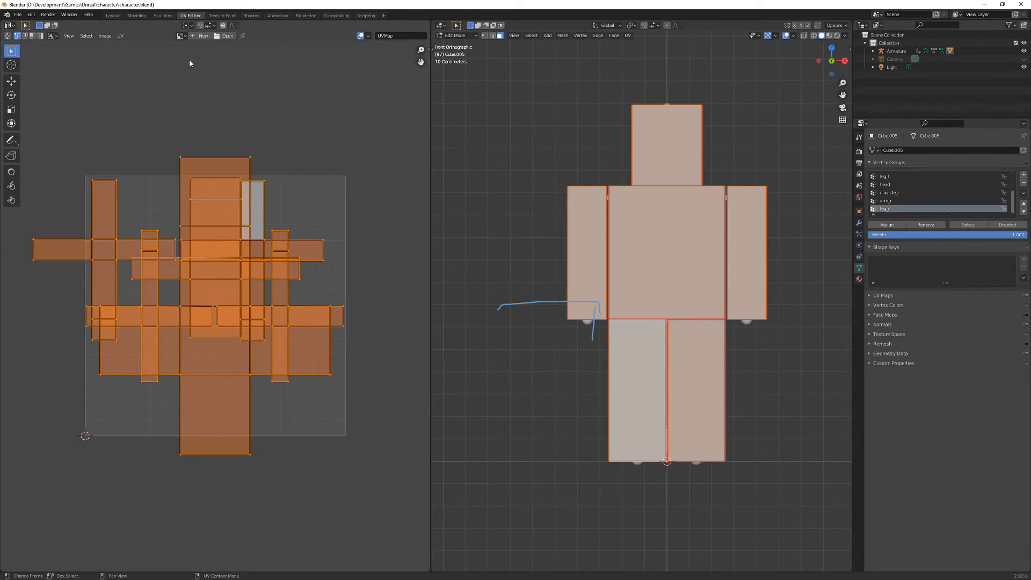
- Try packing all UV islands and averaging their scale, and undo both operations
{"action": "left_click", "coordinate": [121, 36]}
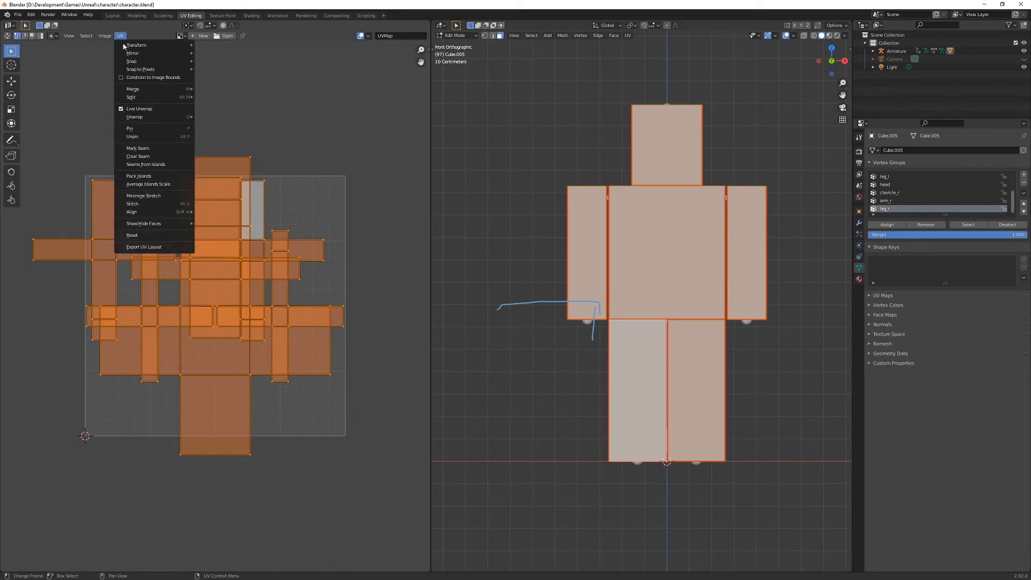
{"action": "left_click", "coordinate": [158, 175]}
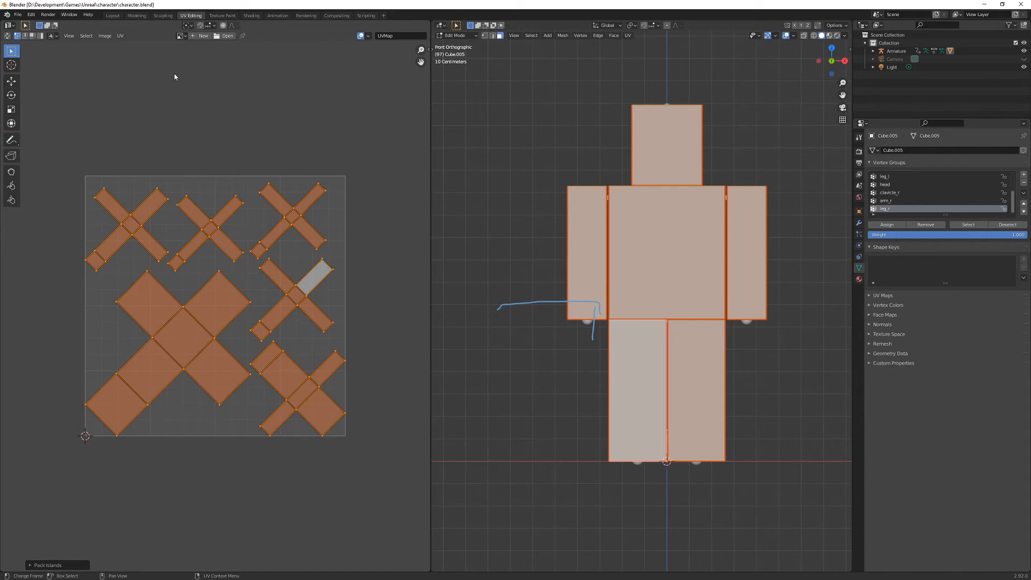
{"action": "left_click", "coordinate": [121, 36]}
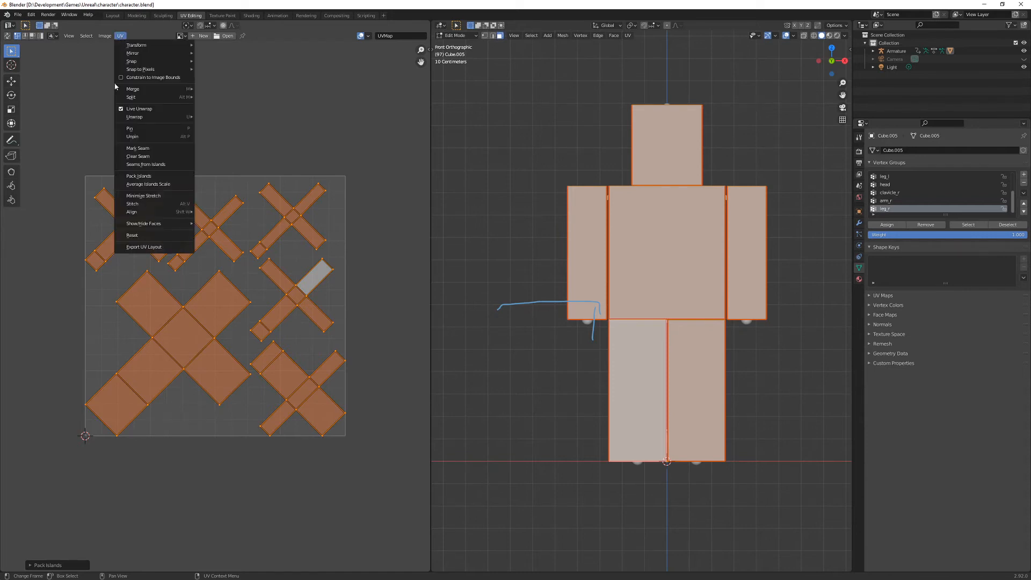
{"action": "left_click", "coordinate": [139, 184]}
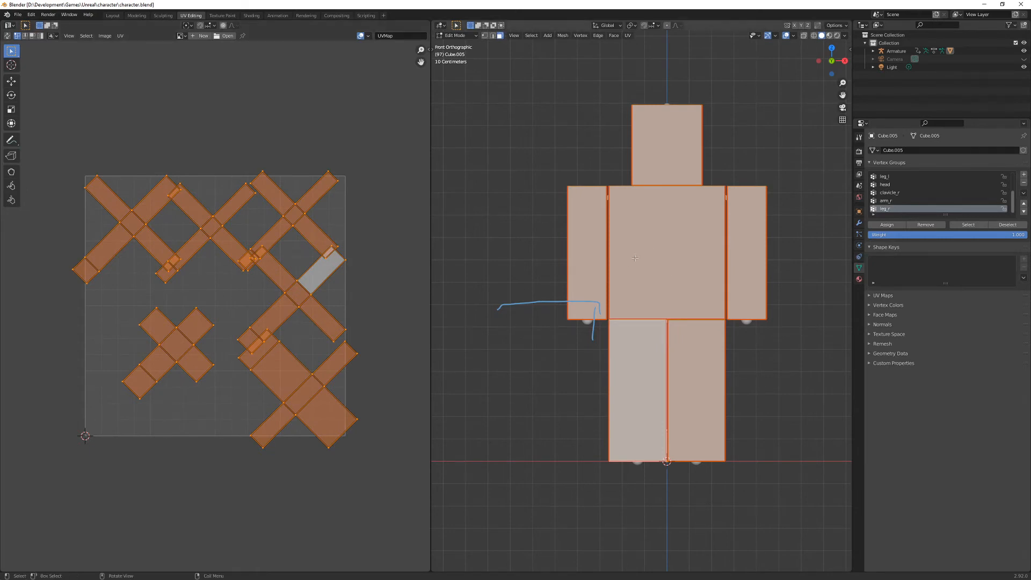
{"action": "key", "text": "ctrl+p"}
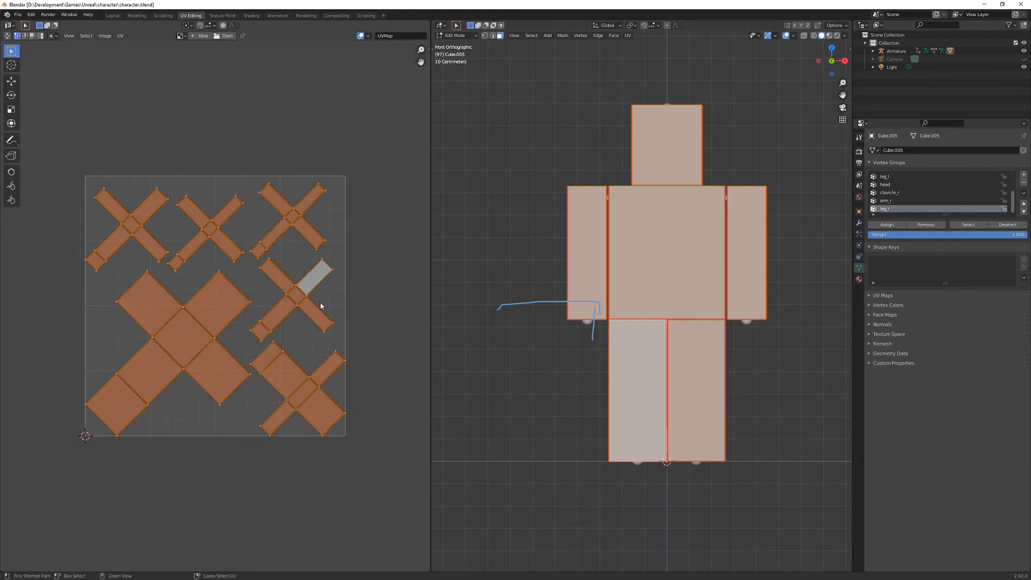
{"action": "key", "text": "ctrl+z"}
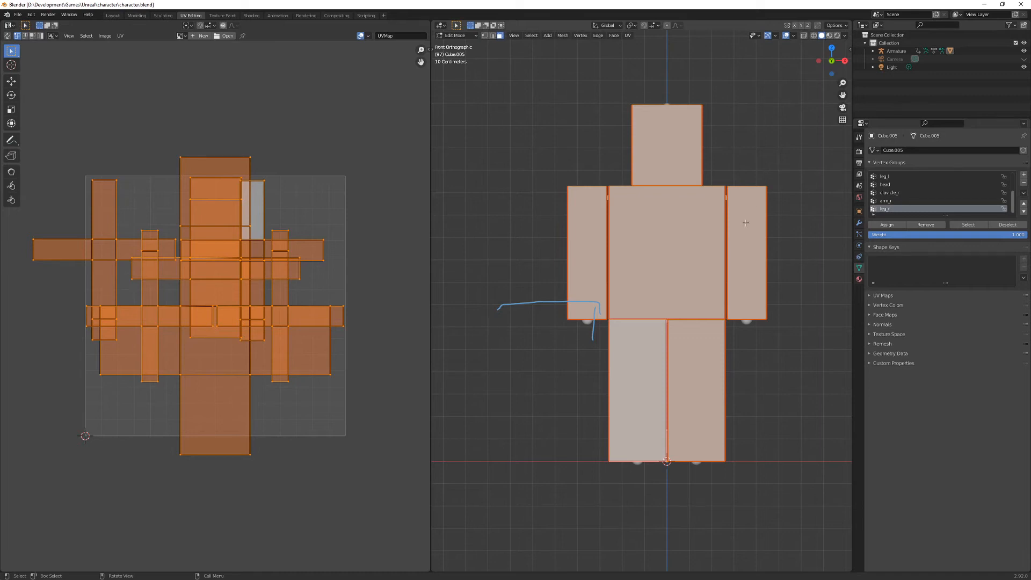
- Select only the head, scale its UV island down and move it up to the top edge of the UV square
{"action": "left_click", "coordinate": [270, 403]}
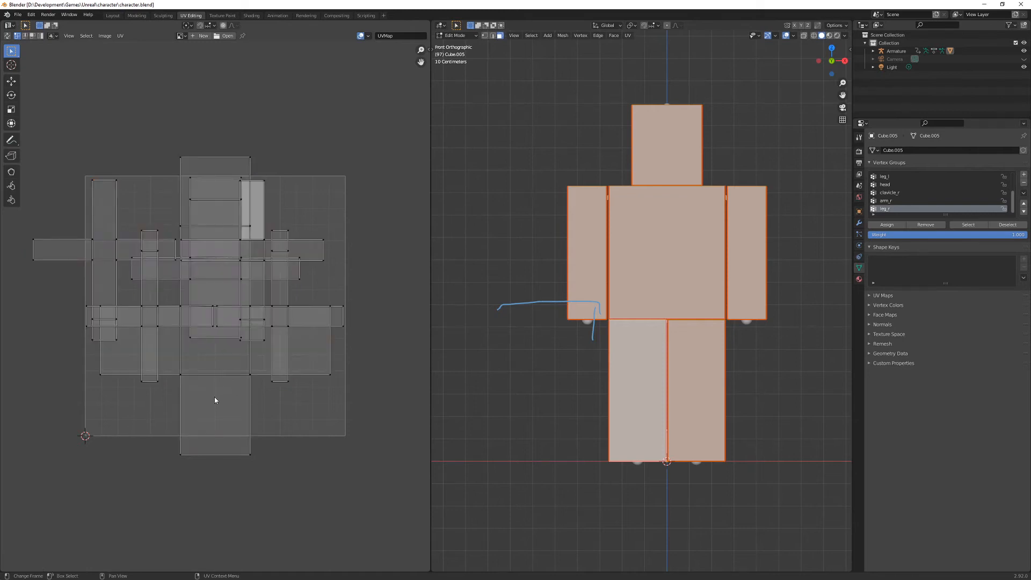
{"action": "key", "text": "l"}
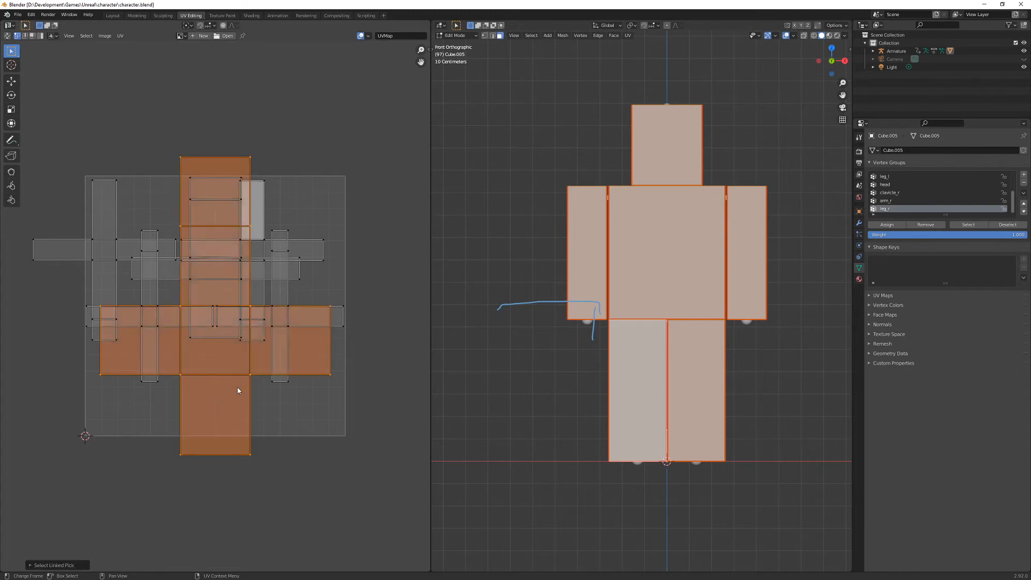
{"action": "key", "text": "alt+a"}
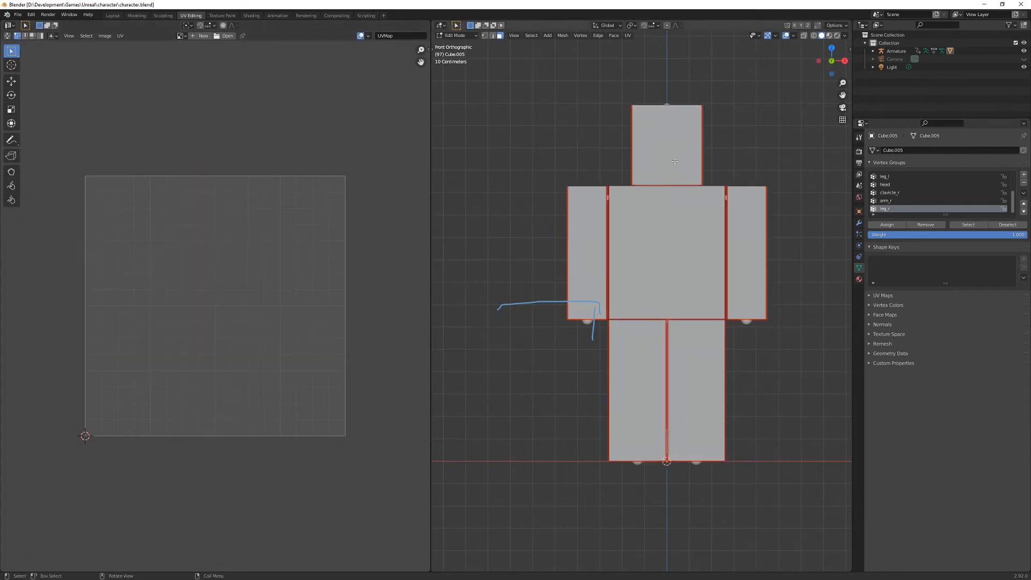
{"action": "left_click", "coordinate": [675, 161]}
{"action": "key", "text": "ctrl+l"}
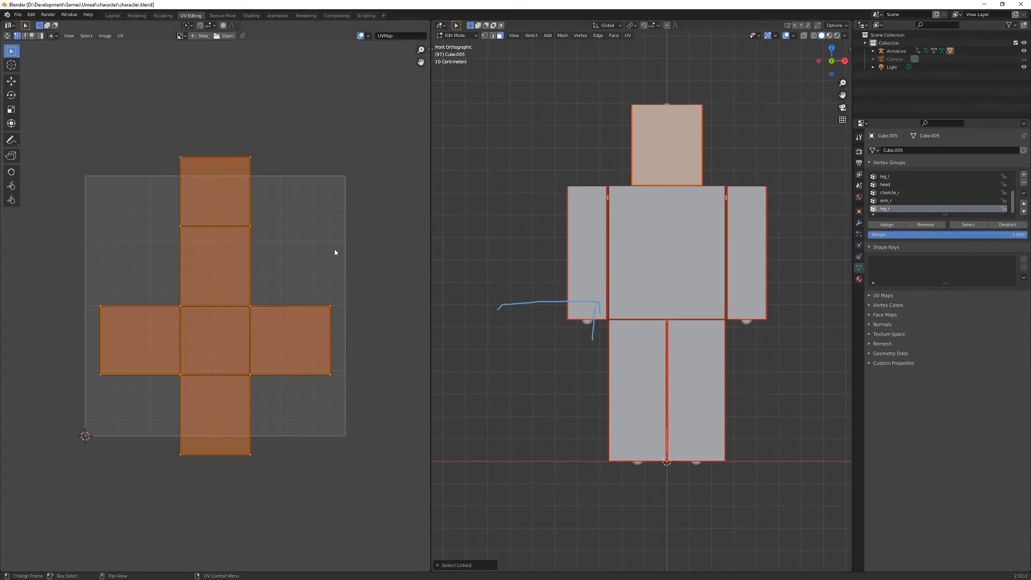
{"action": "key", "text": "s"}
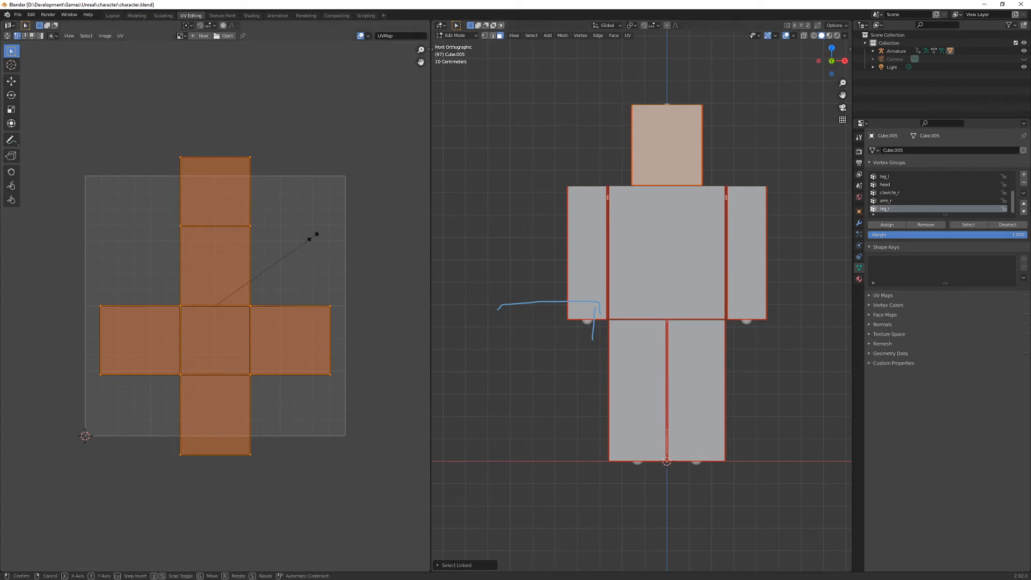
{"action": "left_click", "coordinate": [247, 274]}
{"action": "key", "text": "g"}
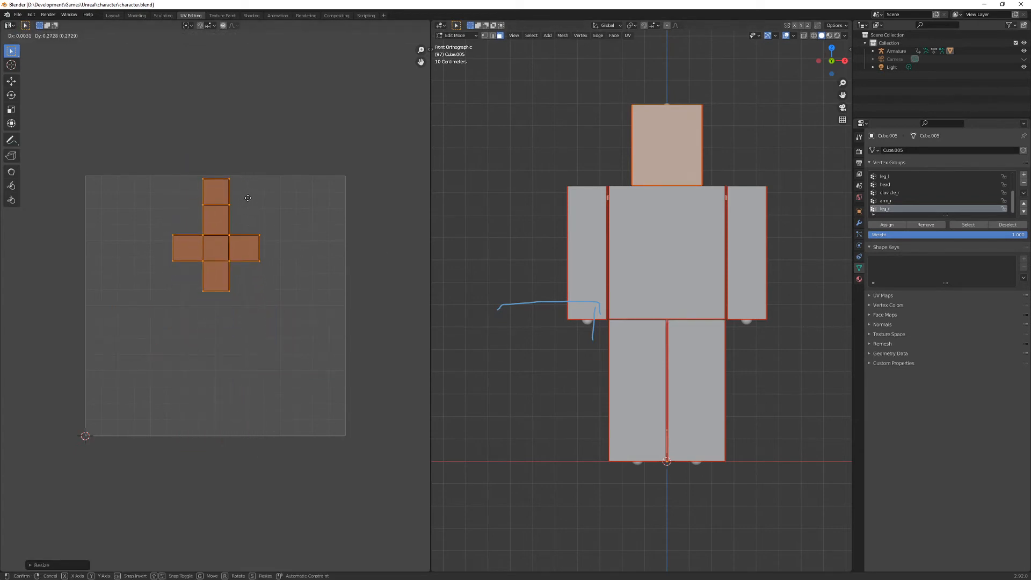
{"action": "left_click", "coordinate": [248, 199]}
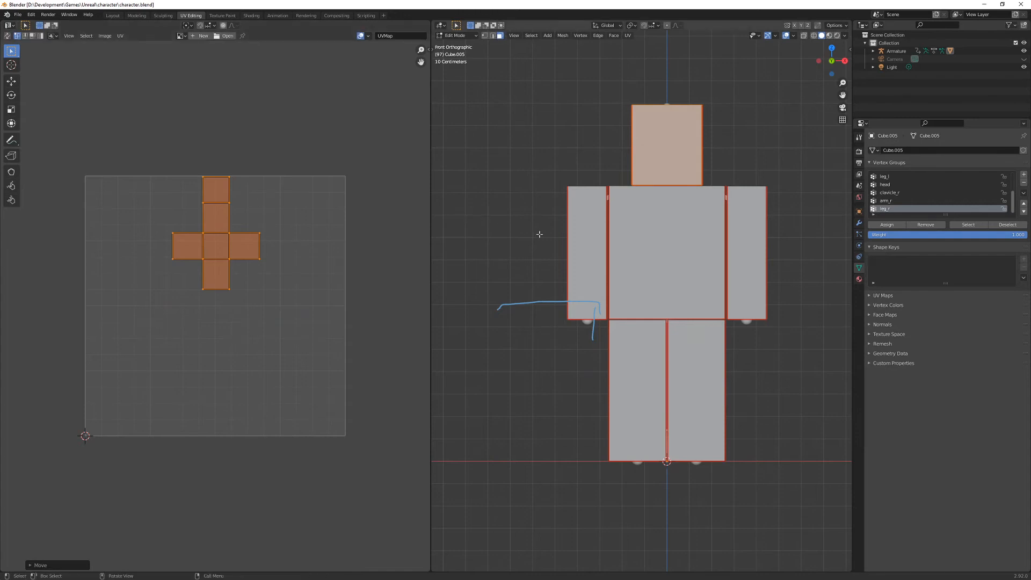
- Select both arms with their UV islands and scale the two islands down together
{"action": "key", "text": "alt+a"}
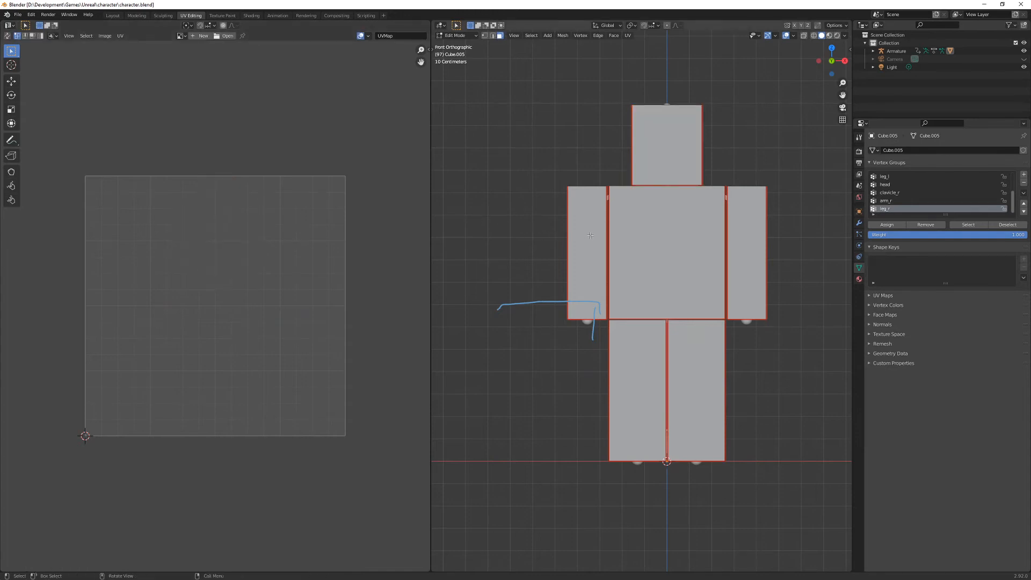
{"action": "key", "text": "l"}
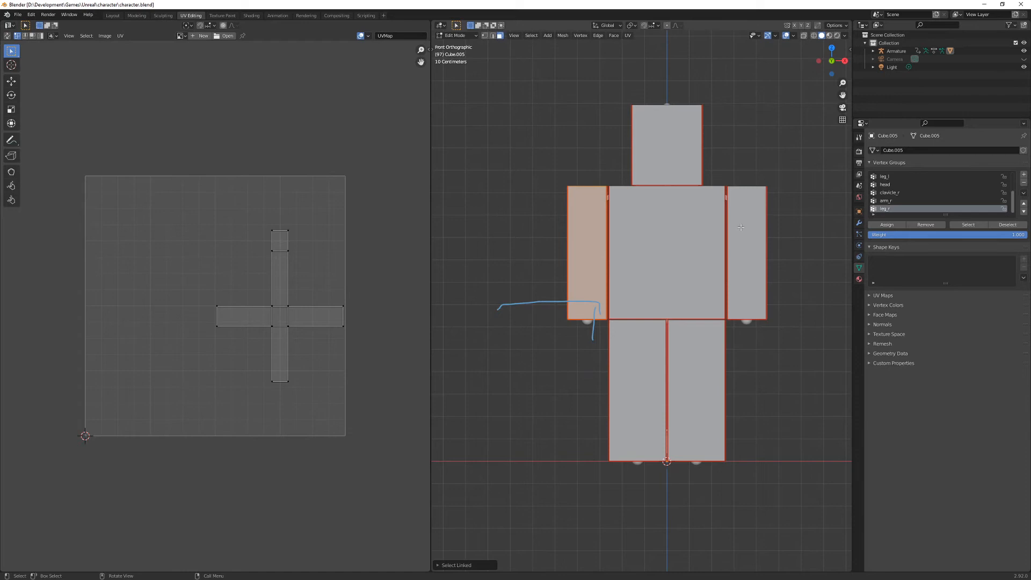
{"action": "key", "text": "l"}
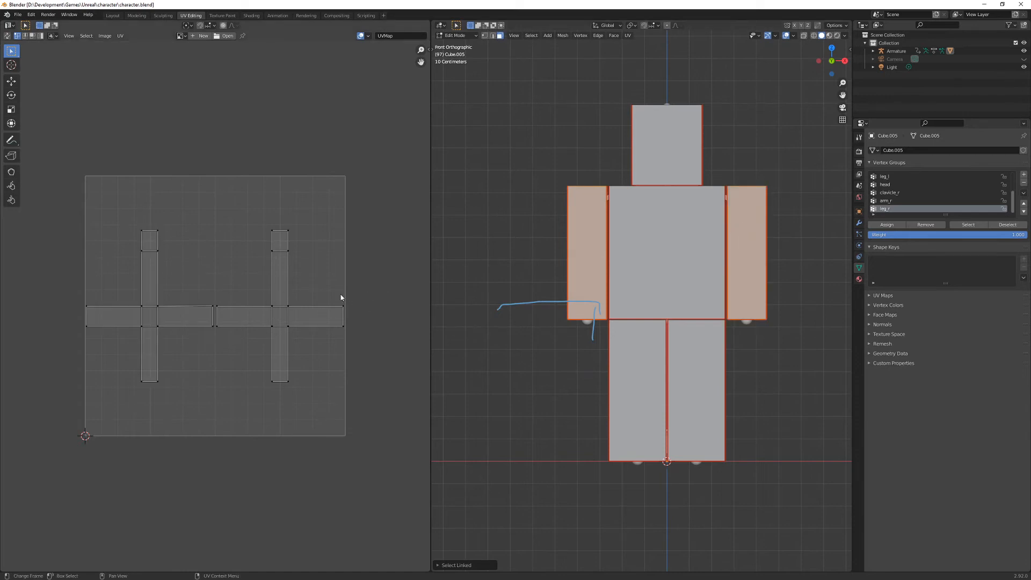
{"action": "key", "text": "a"}
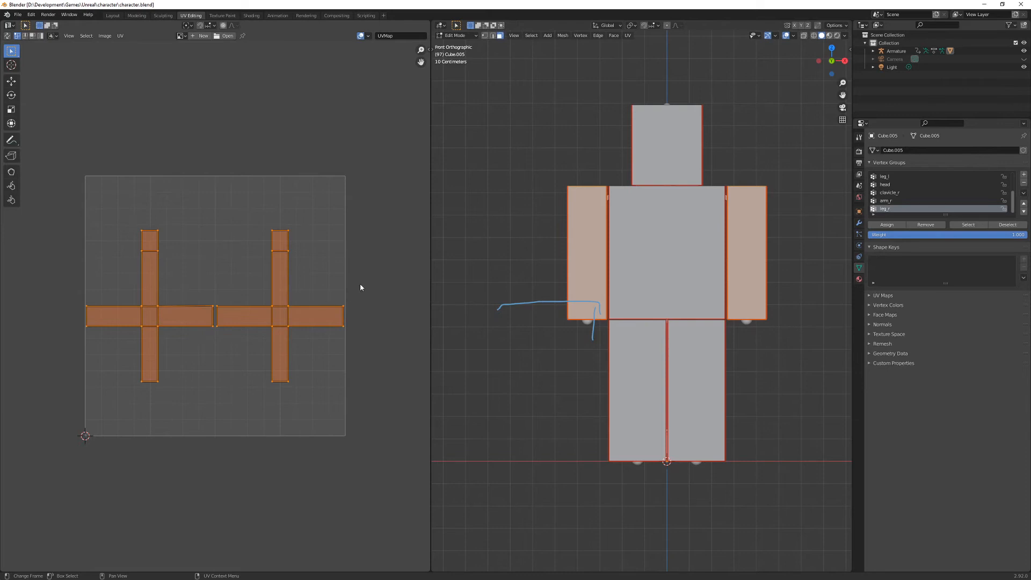
{"action": "key", "text": "s"}
{"action": "left_click", "coordinate": [335, 278]}
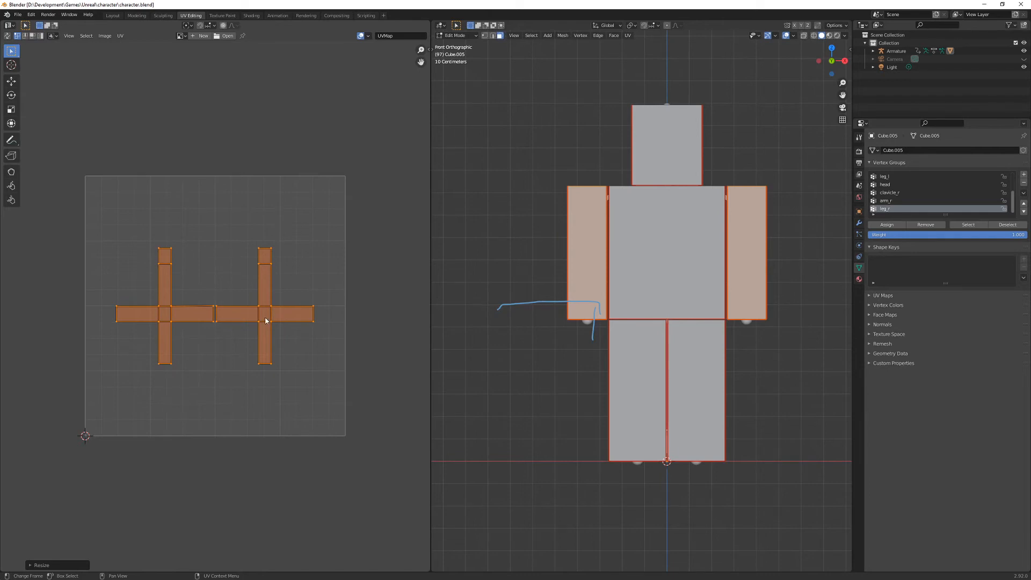
- Select the right-hand arm UV island and move it along X to the right edge of the UV square
{"action": "key", "text": "alt+a"}
{"action": "key", "text": "l"}
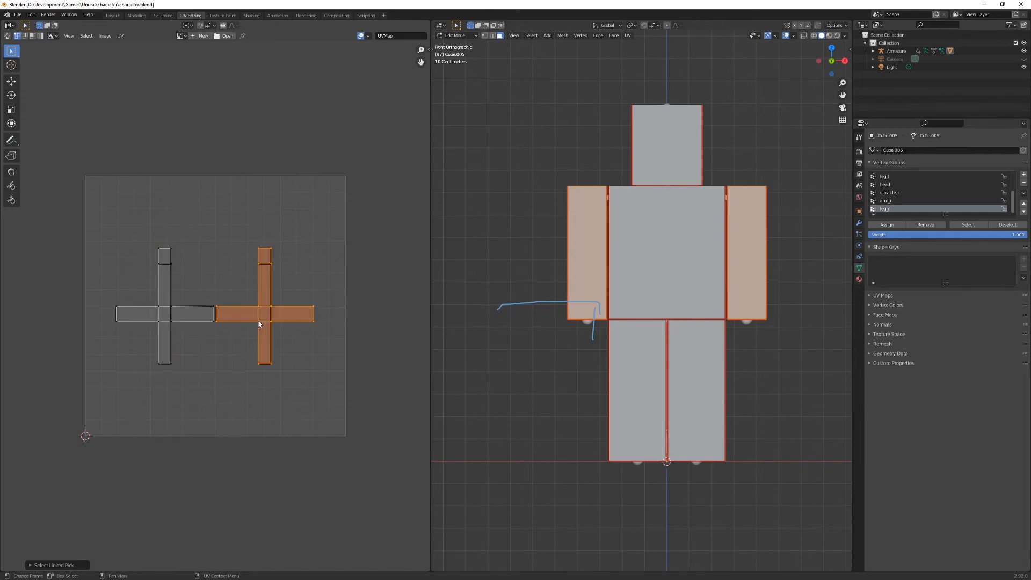
{"action": "key", "text": "g"}
{"action": "key", "text": "x"}
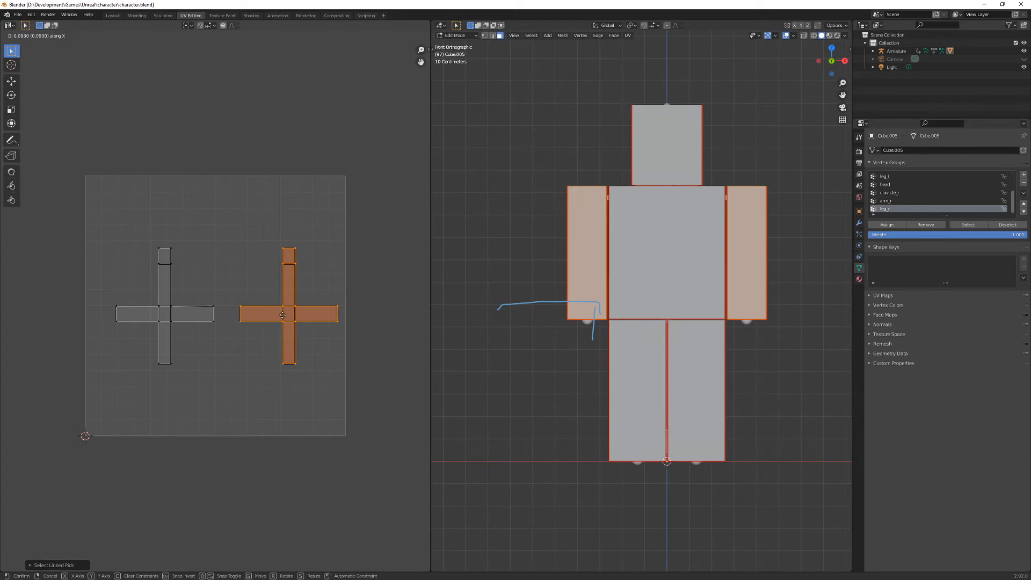
{"action": "left_click", "coordinate": [289, 315]}
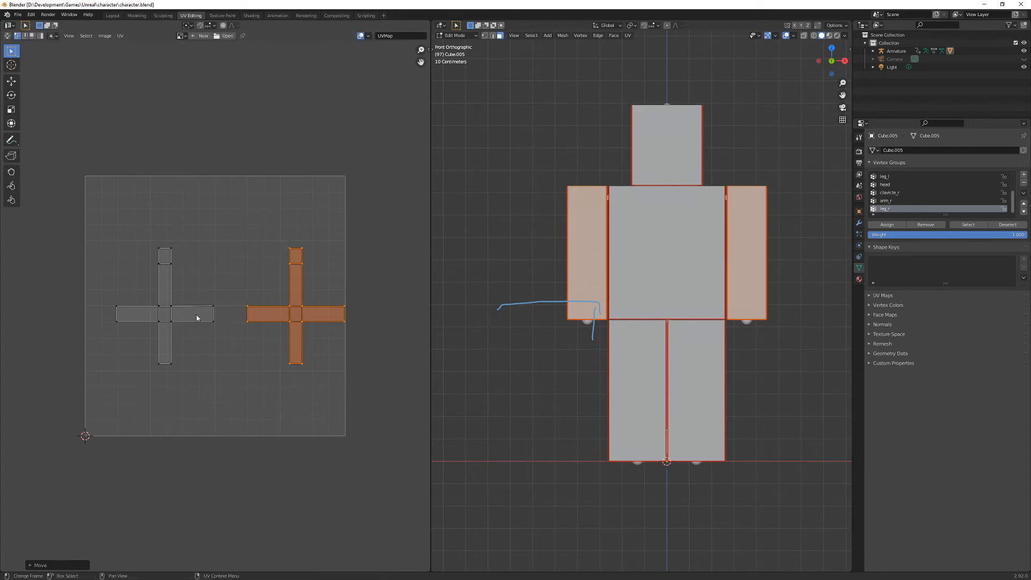
- Select the other arm's UV island and move it along X to the left edge of the UV square
{"action": "key", "text": "l"}
{"action": "key", "text": "alt+a"}
{"action": "key", "text": "l"}
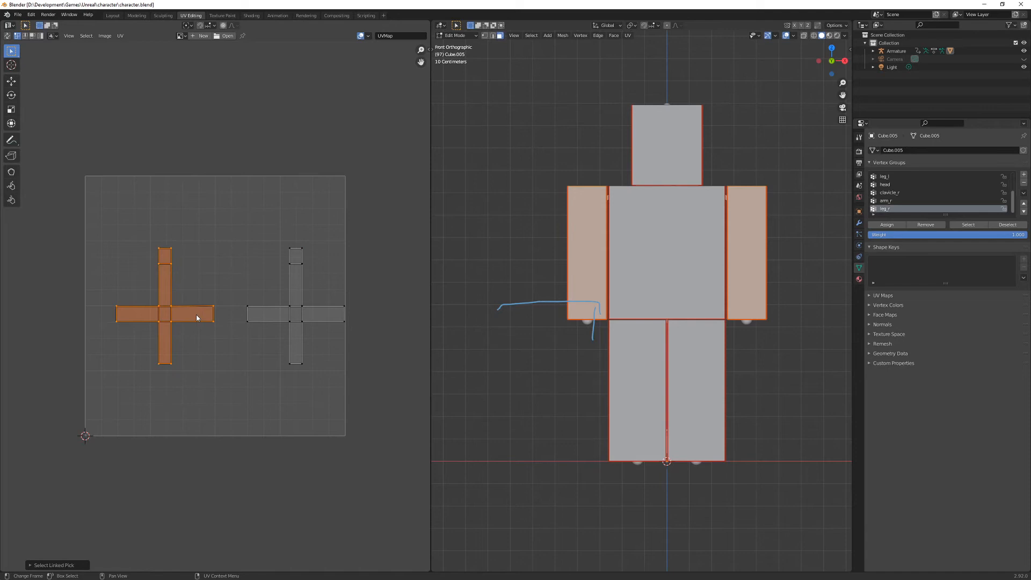
{"action": "key", "text": "g"}
{"action": "key", "text": "x"}
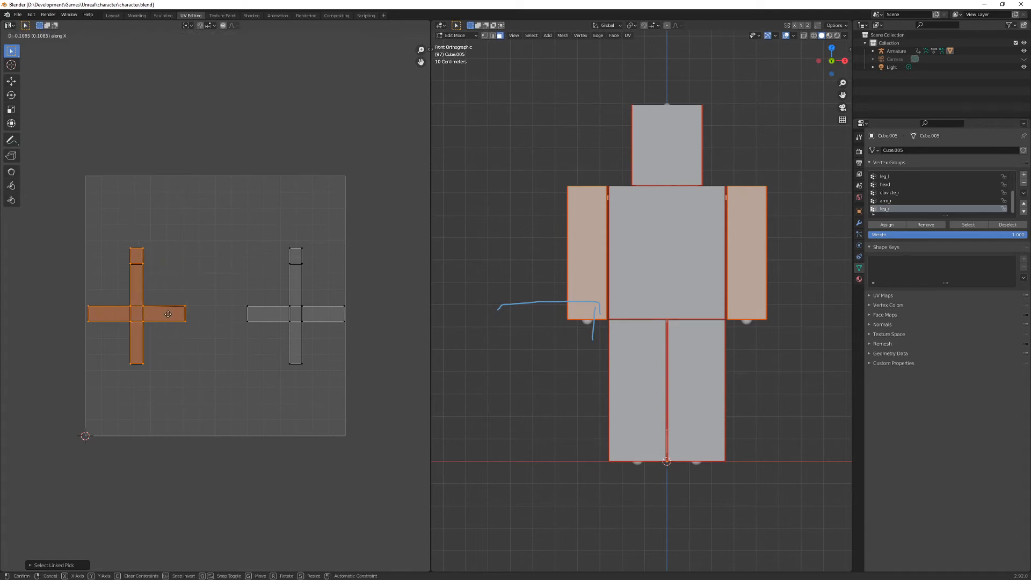
{"action": "left_click", "coordinate": [171, 314]}
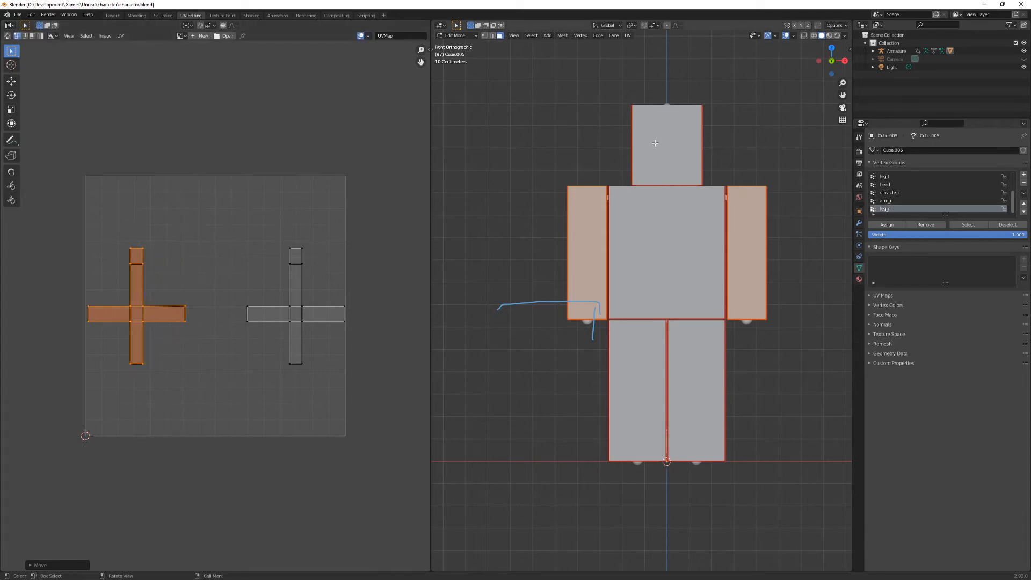
- Select only the torso and move its UV island down along Y by about 0.29
{"action": "key", "text": "l"}
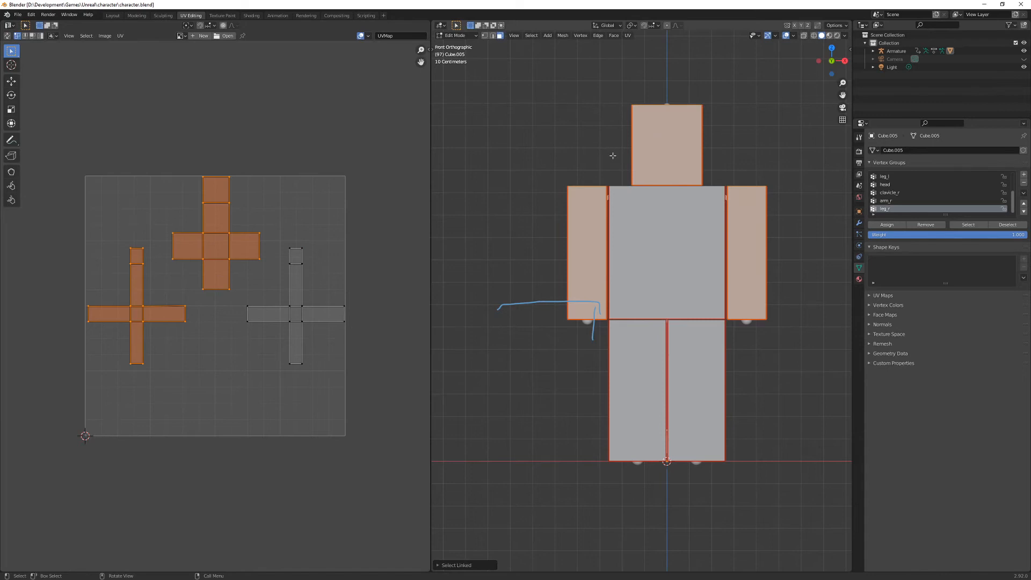
{"action": "key", "text": "alt+a"}
{"action": "left_click", "coordinate": [653, 258]}
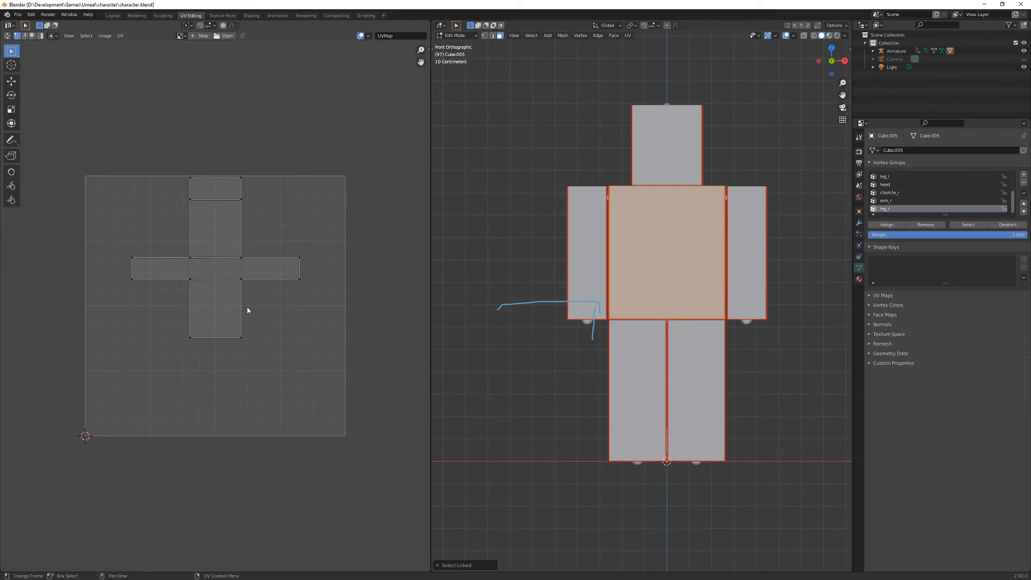
{"action": "key", "text": "a"}
{"action": "key", "text": "g"}
{"action": "key", "text": "y"}
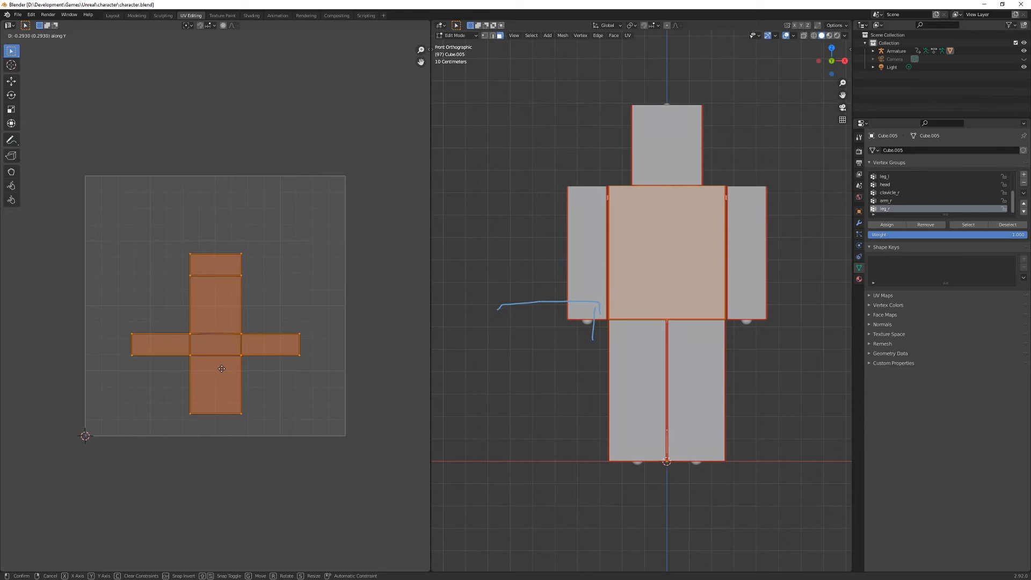
{"action": "left_click", "coordinate": [221, 369]}
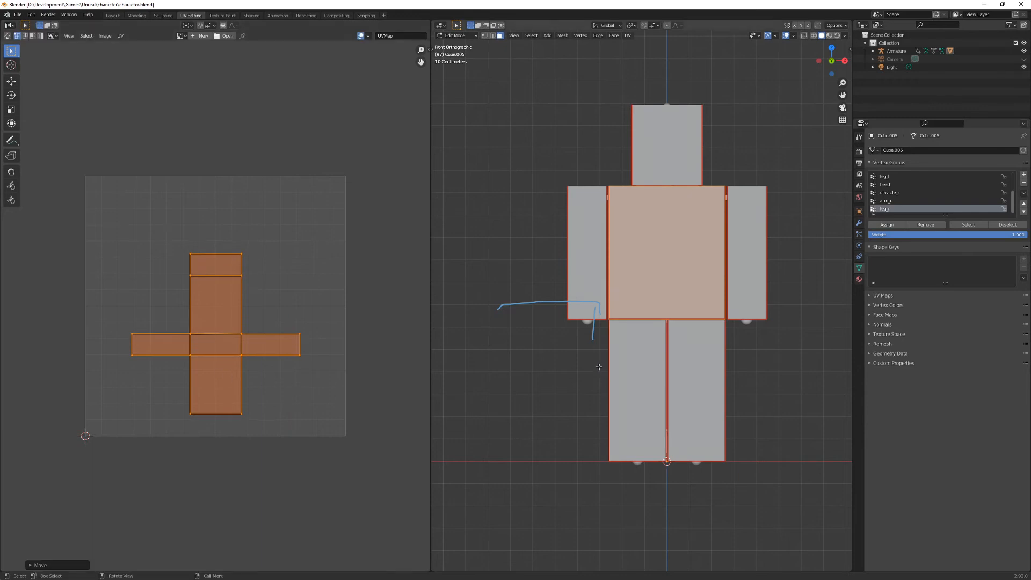
- Select both legs, scale their UV islands down and move them to the bottom edge of the UV square
{"action": "key", "text": "alt+a"}
{"action": "left_click", "coordinate": [655, 351]}
{"action": "left_click", "coordinate": [696, 387], "text": "shift"}
{"action": "key", "text": "a"}
{"action": "key", "text": "g"}
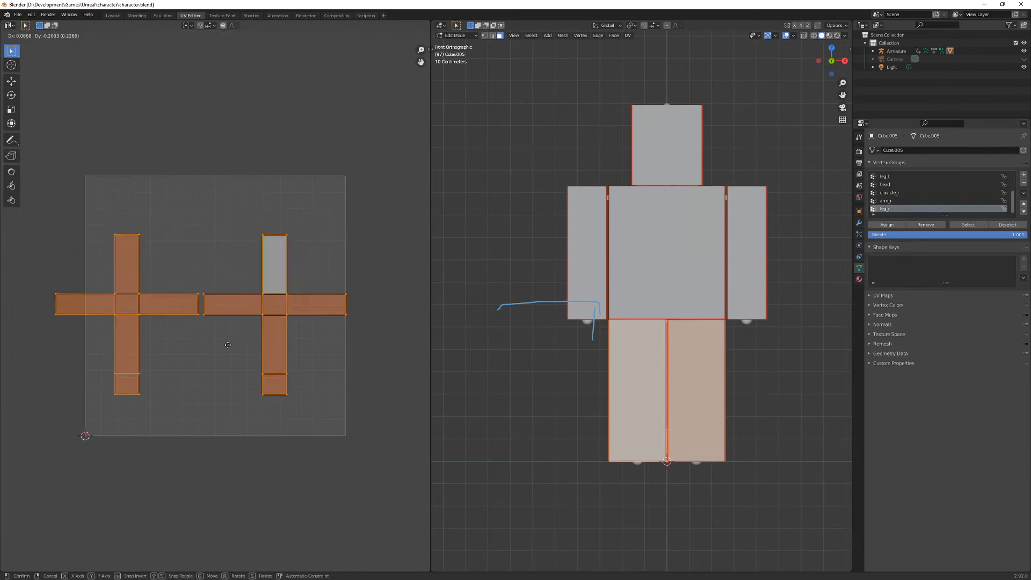
{"action": "left_click", "coordinate": [244, 385]}
{"action": "key", "text": "s"}
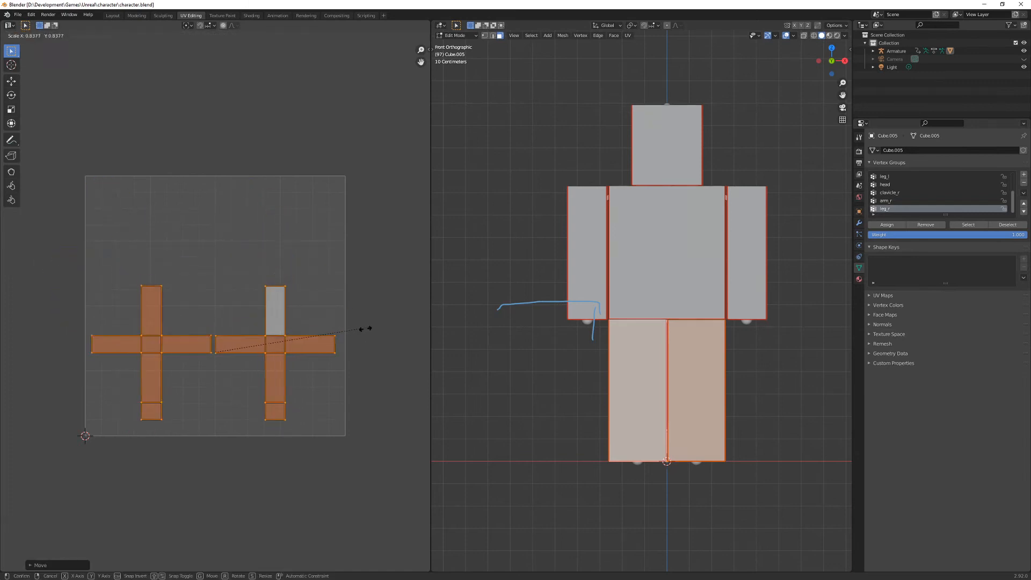
{"action": "left_click", "coordinate": [317, 377]}
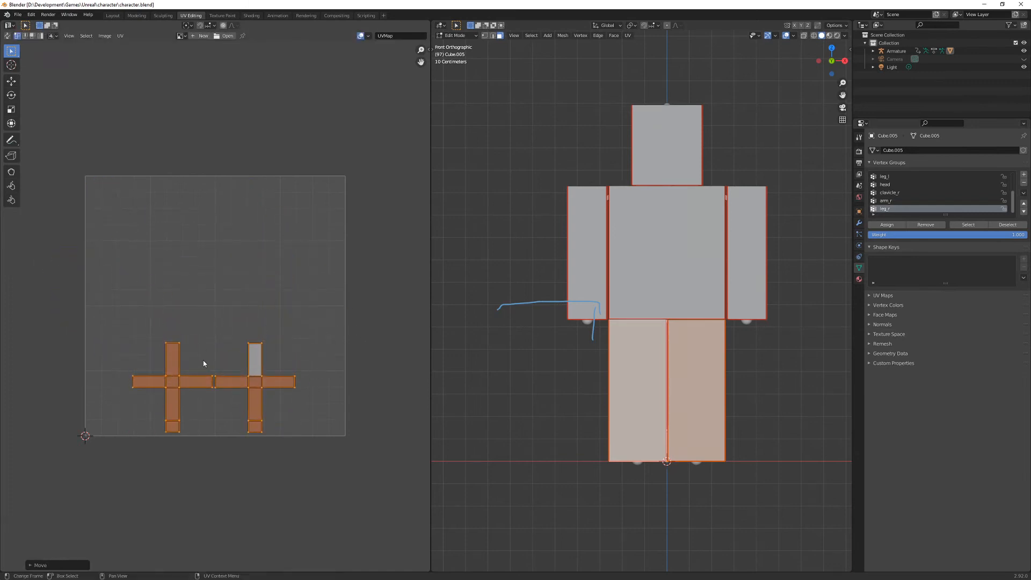
- Move the two leg UV islands apart along X to the right and left edges of the UV square
{"action": "double_click", "coordinate": [237, 378]}
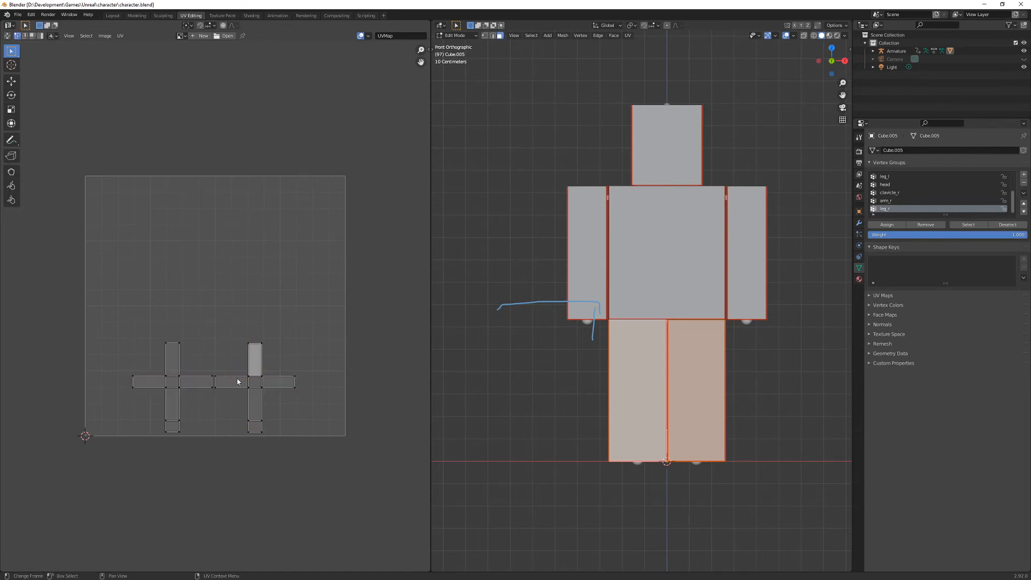
{"action": "key", "text": "g"}
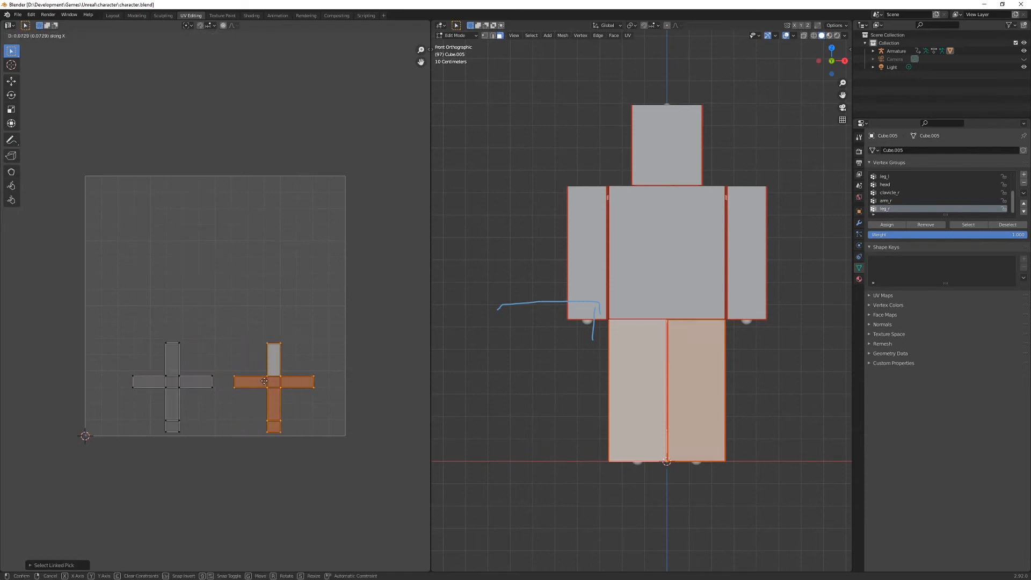
{"action": "left_click", "coordinate": [292, 382]}
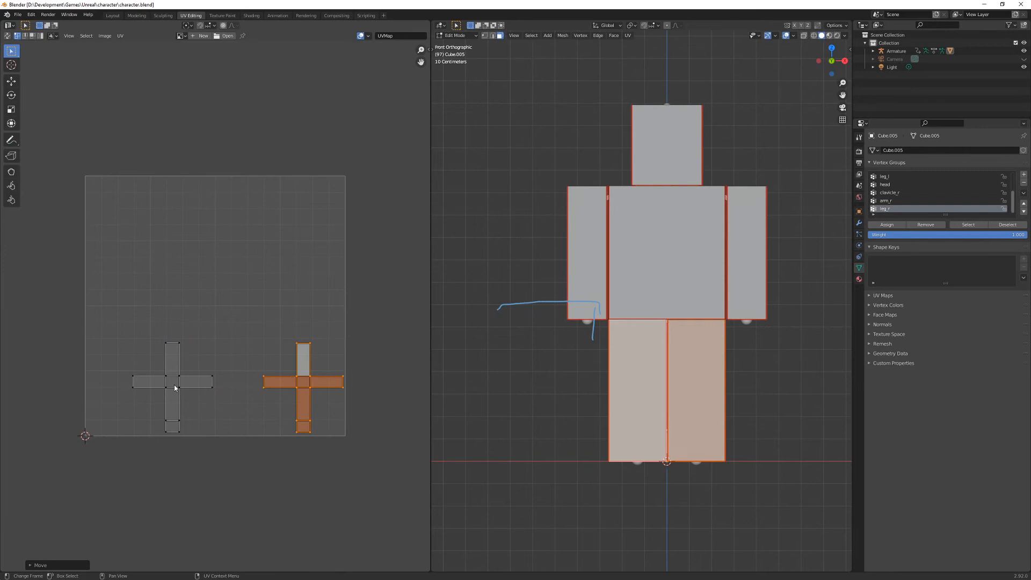
{"action": "key", "text": "alt+a"}
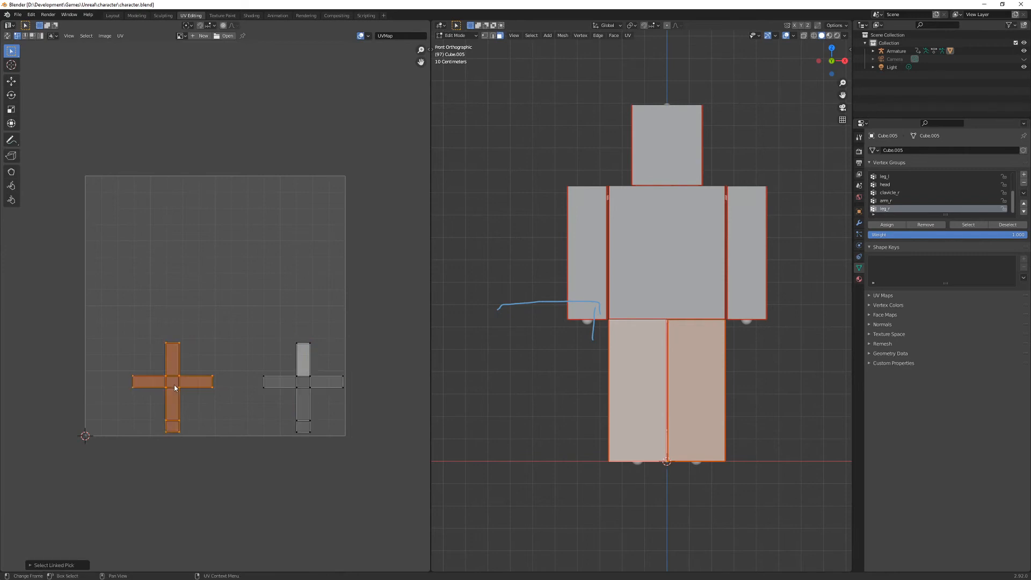
{"action": "key", "text": "g"}
{"action": "key", "text": "x"}
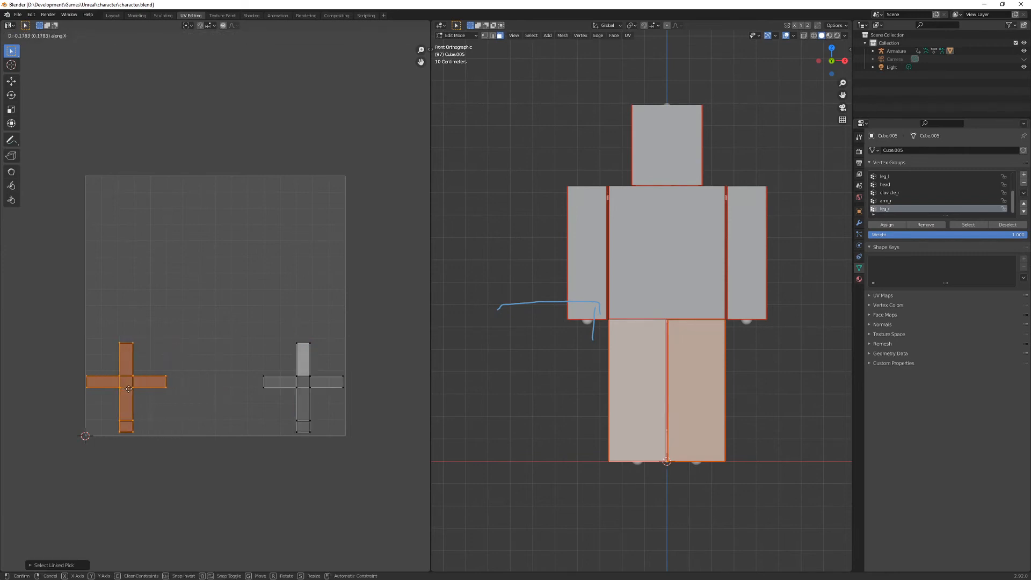
{"action": "left_click", "coordinate": [130, 388]}
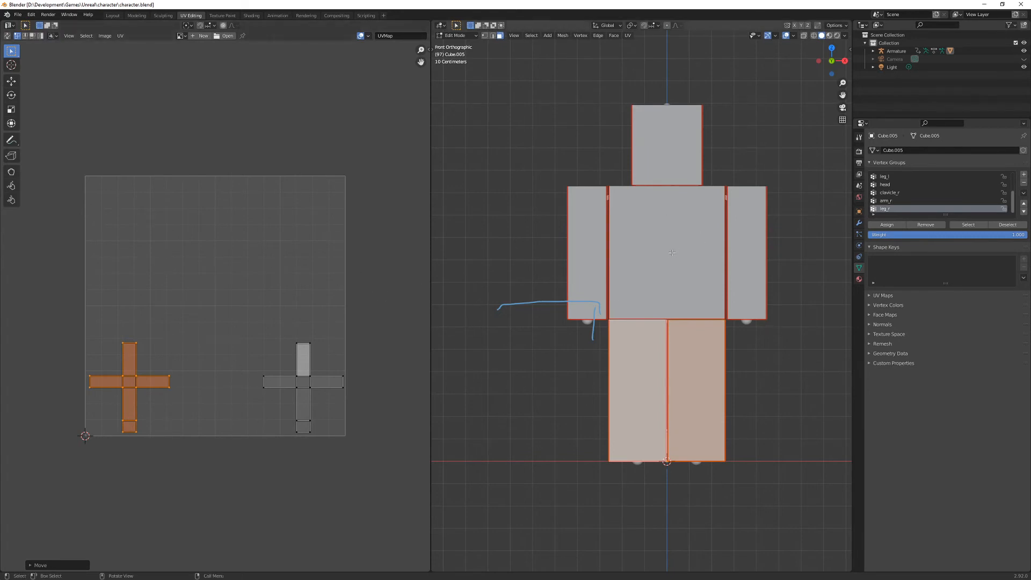
- Select the whole mesh and move the right-hand arm UV island up, clear of the torso and leg islands
{"action": "key", "text": "a"}
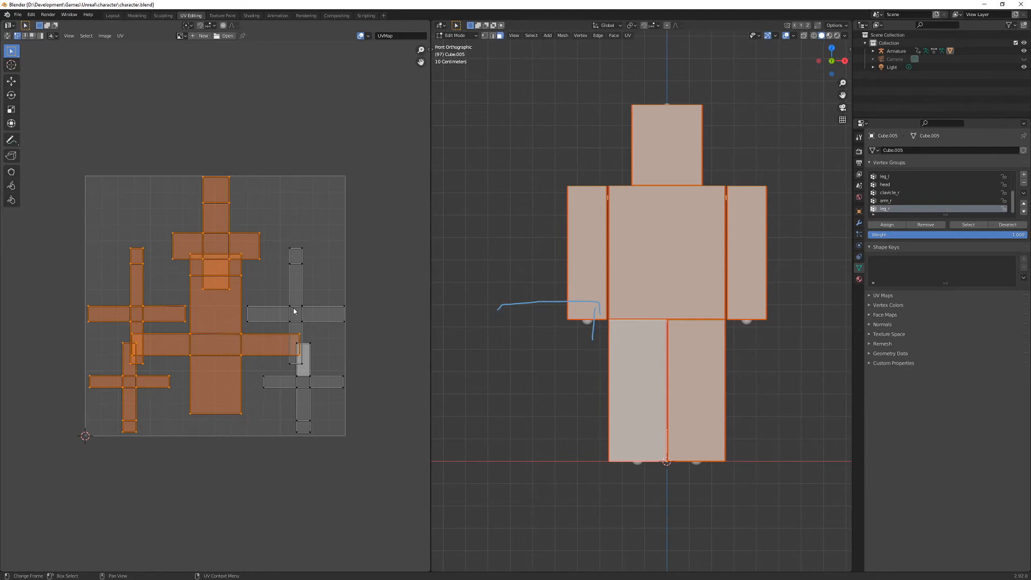
{"action": "key", "text": "alt+a"}
{"action": "key", "text": "l"}
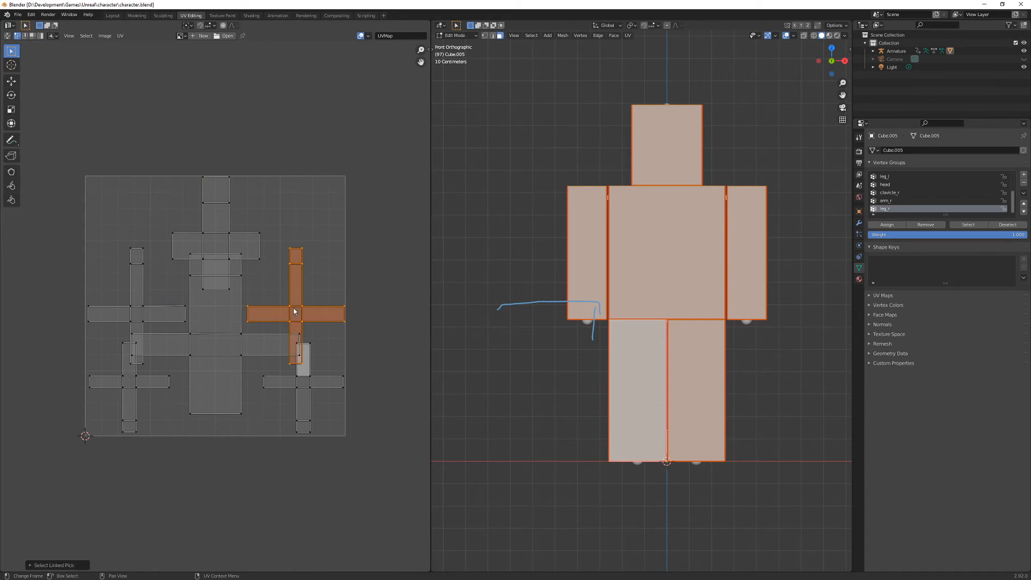
{"action": "key", "text": "g"}
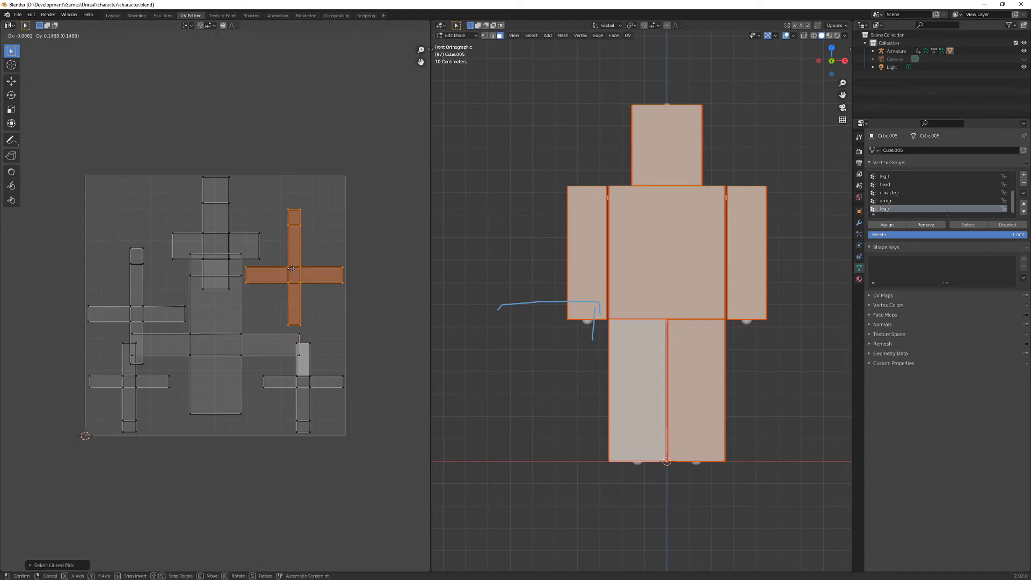
{"action": "left_click", "coordinate": [291, 269]}
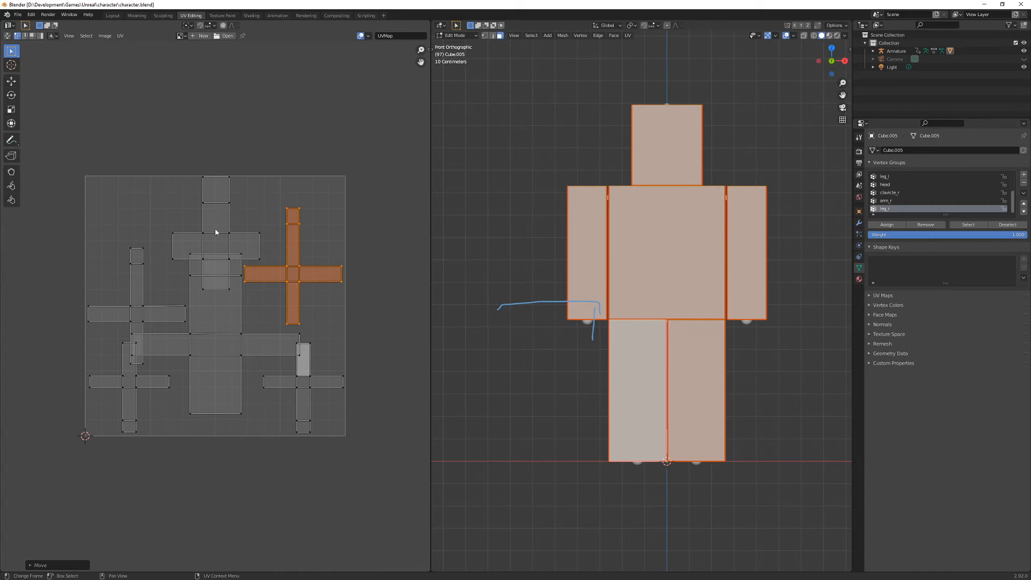
- Select only the torso UV island, scale it down and move it down just below the head island
{"action": "key", "text": "alt+a"}
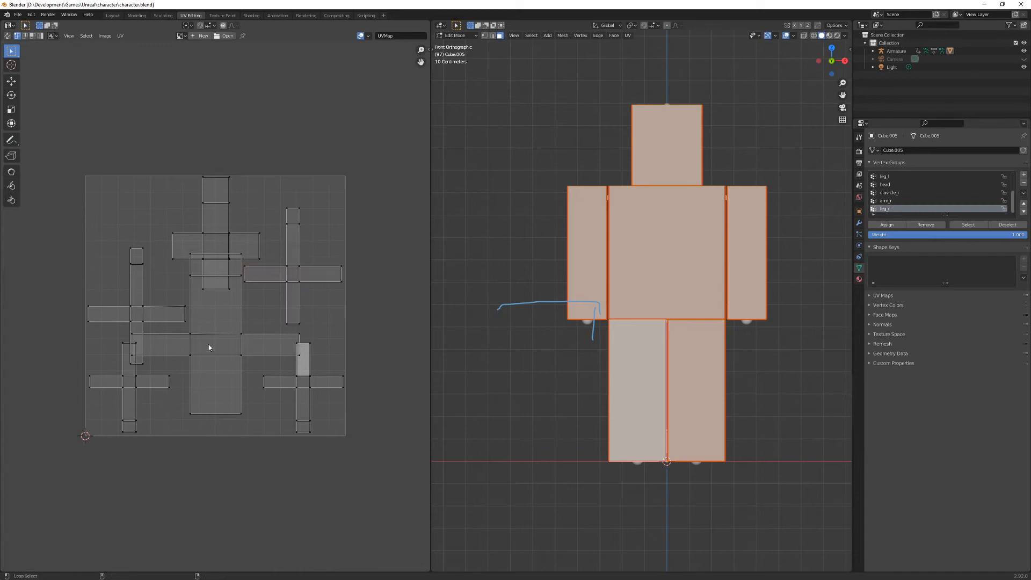
{"action": "key", "text": "l"}
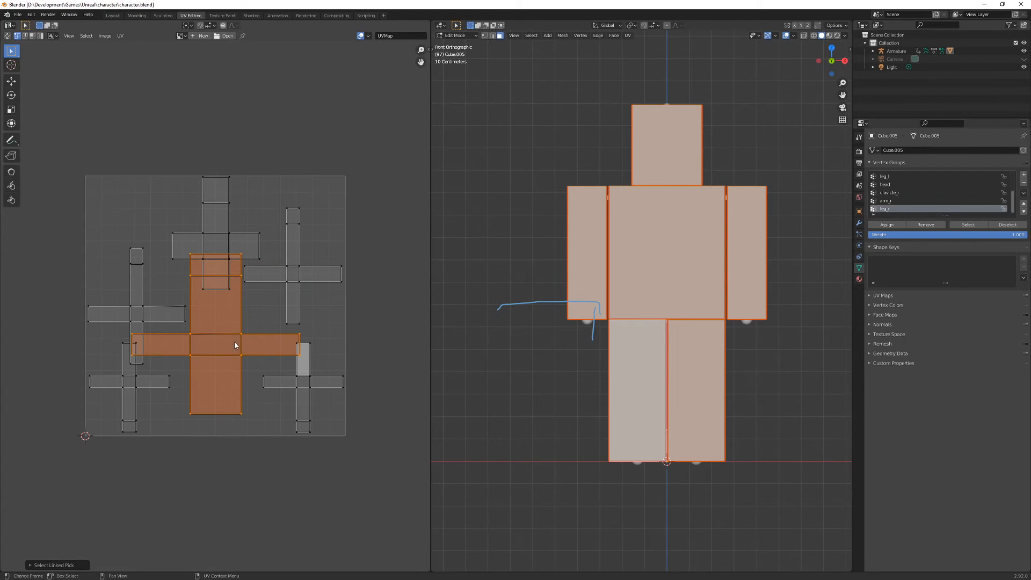
{"action": "key", "text": "s"}
{"action": "left_click", "coordinate": [267, 322]}
{"action": "key", "text": "g"}
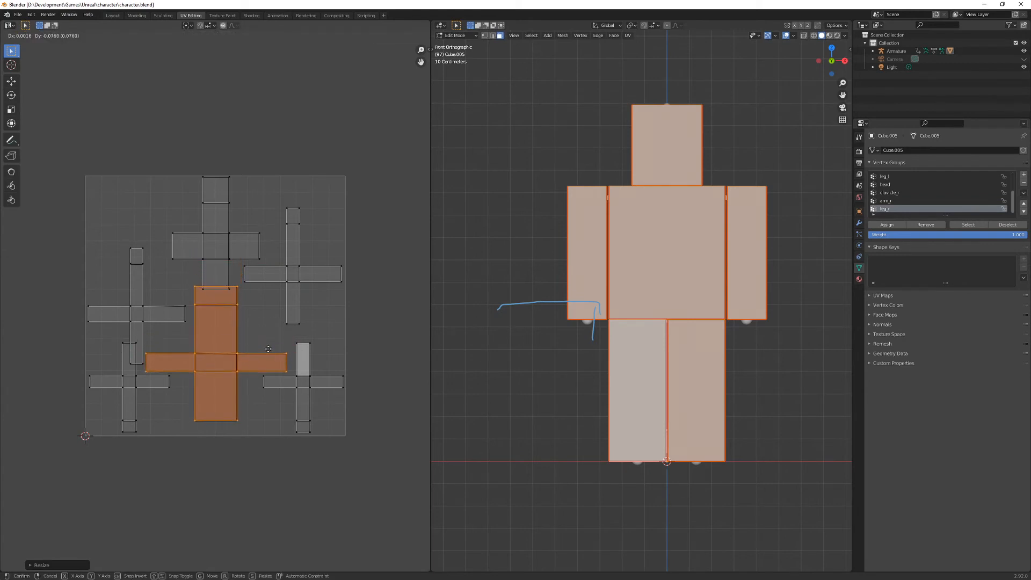
{"action": "left_click", "coordinate": [270, 353]}
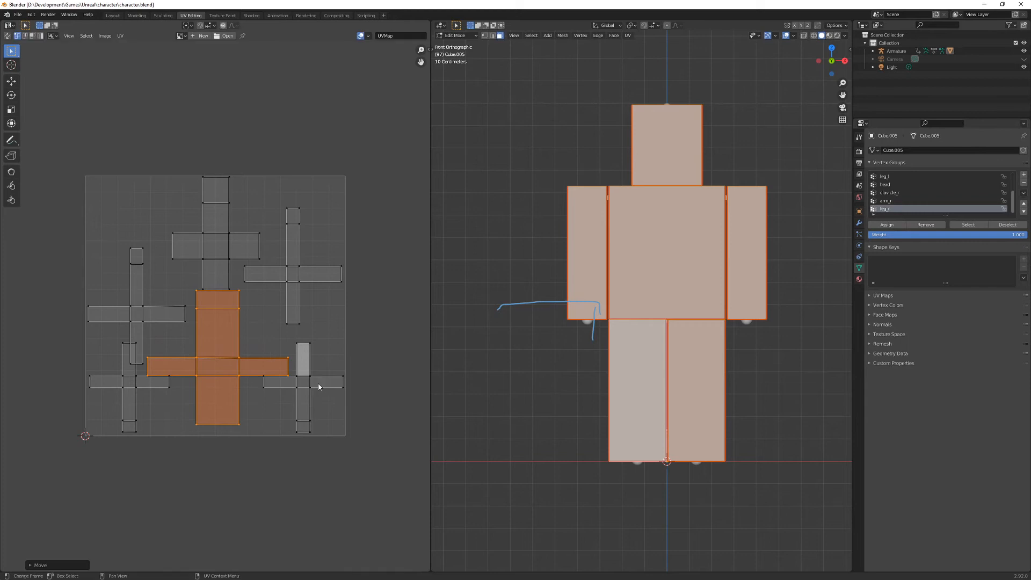
- Select only the two leg UV islands and move them down along Y by about 0.008 to the bottom edge of the UV square
{"action": "key", "text": "alt+a"}
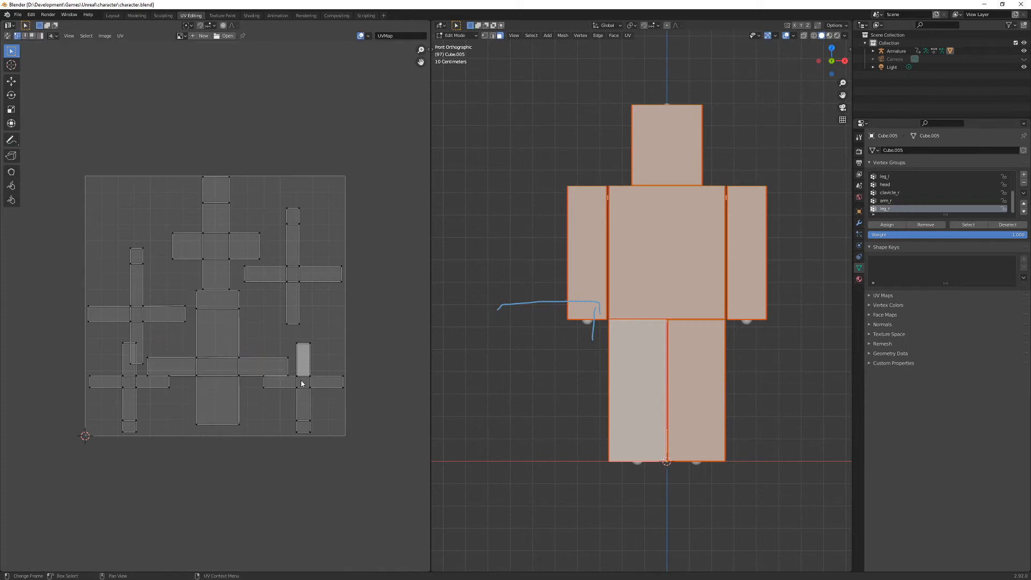
{"action": "key", "text": "l"}
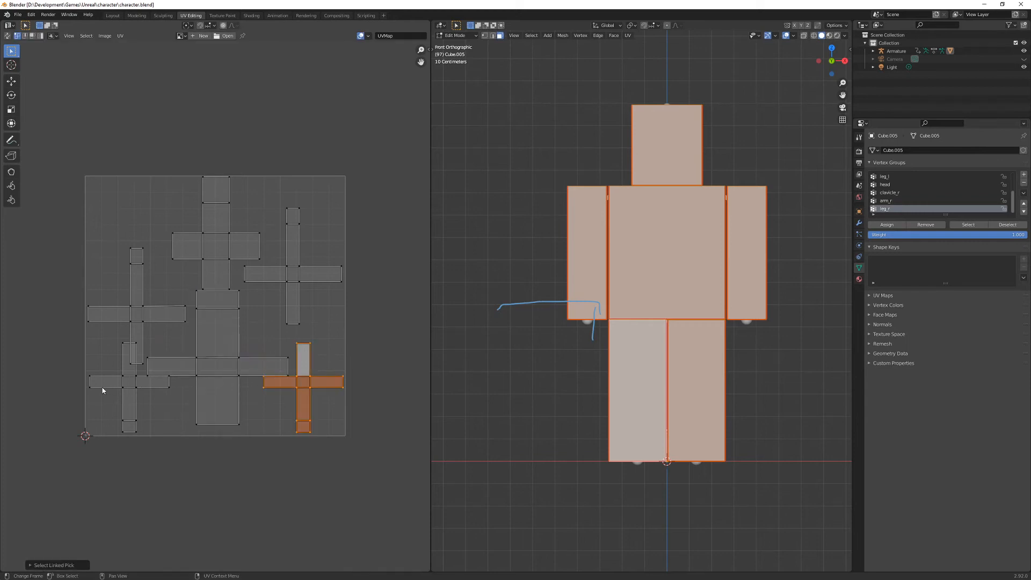
{"action": "key", "text": "l"}
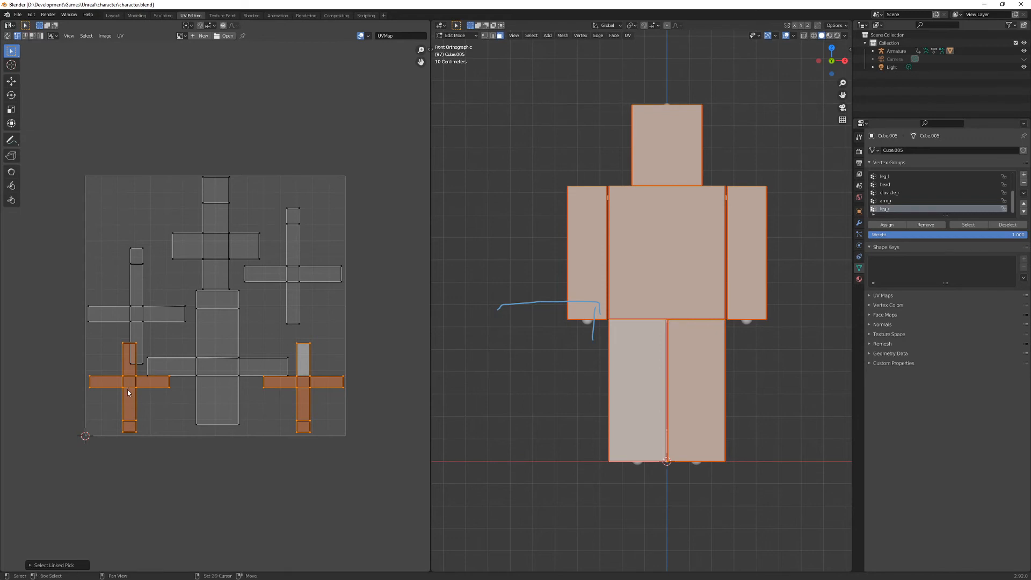
{"action": "key", "text": "g"}
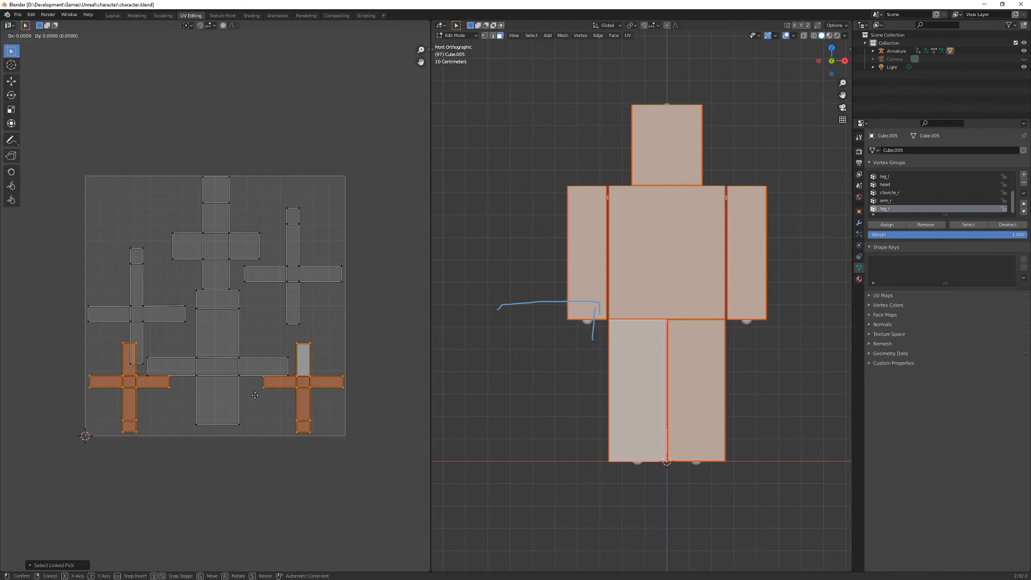
{"action": "key", "text": "y"}
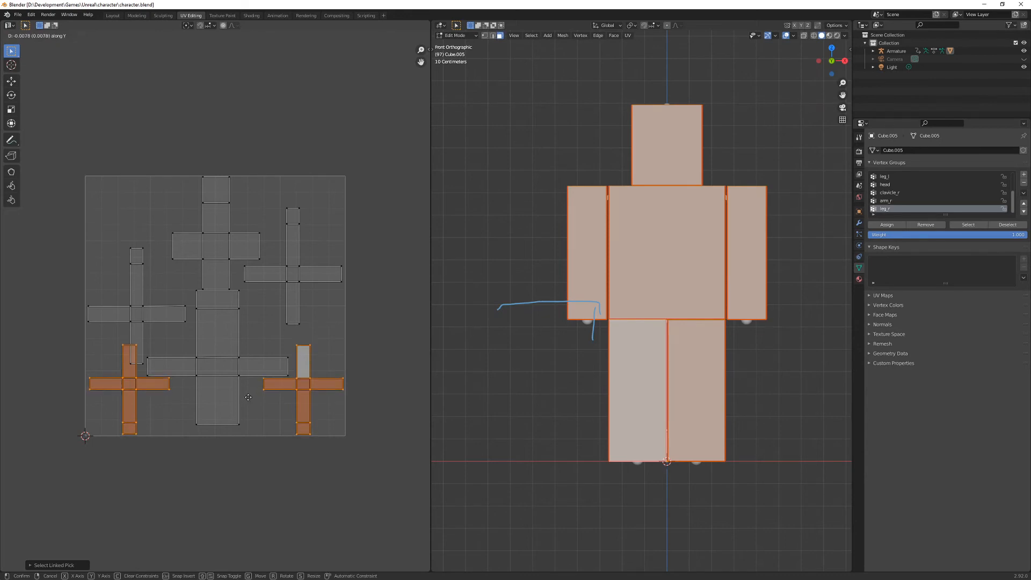
{"action": "left_click", "coordinate": [248, 397]}
- Select only the head UV island, scale it down slightly and move it up near the top edge of the UV square
{"action": "key", "text": "alt+a"}
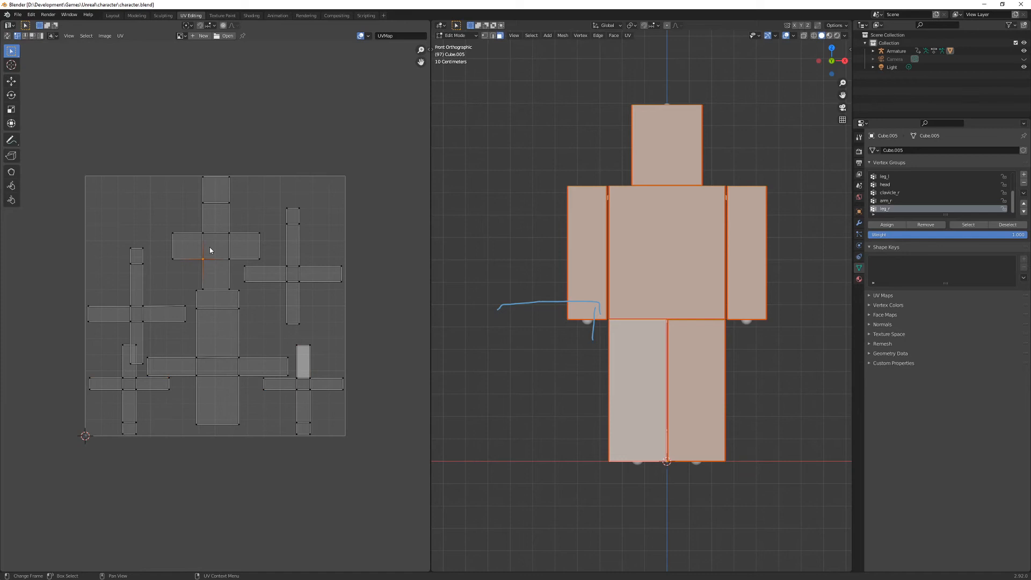
{"action": "key", "text": "l"}
{"action": "key", "text": "s"}
{"action": "left_click", "coordinate": [255, 217]}
{"action": "key", "text": "g"}
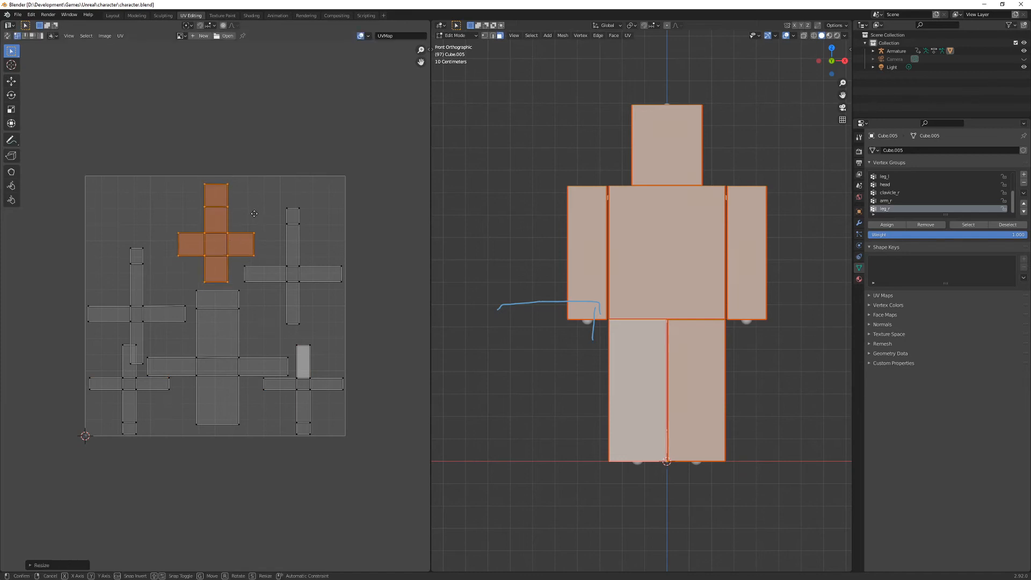
{"action": "left_click", "coordinate": [252, 209]}
- Move the left-hand arm UV island up level with the other arm, then slightly rescale and reposition both arm islands together
{"action": "key", "text": "alt+a"}
{"action": "key", "text": "l"}
{"action": "key", "text": "g"}
{"action": "left_click", "coordinate": [144, 264]}
{"action": "key", "text": "l"}
{"action": "key", "text": "s"}
{"action": "left_click", "coordinate": [299, 278]}
{"action": "key", "text": "g"}
{"action": "left_click", "coordinate": [299, 276]}
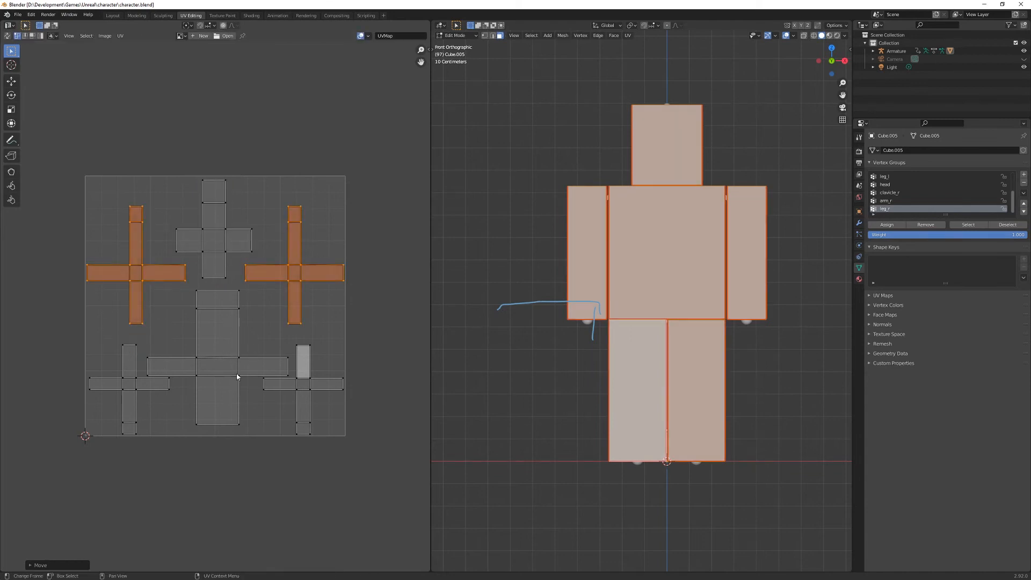
- Add the torso to the selected arm UV islands and move all three slightly up along Y
{"action": "key", "text": "l"}
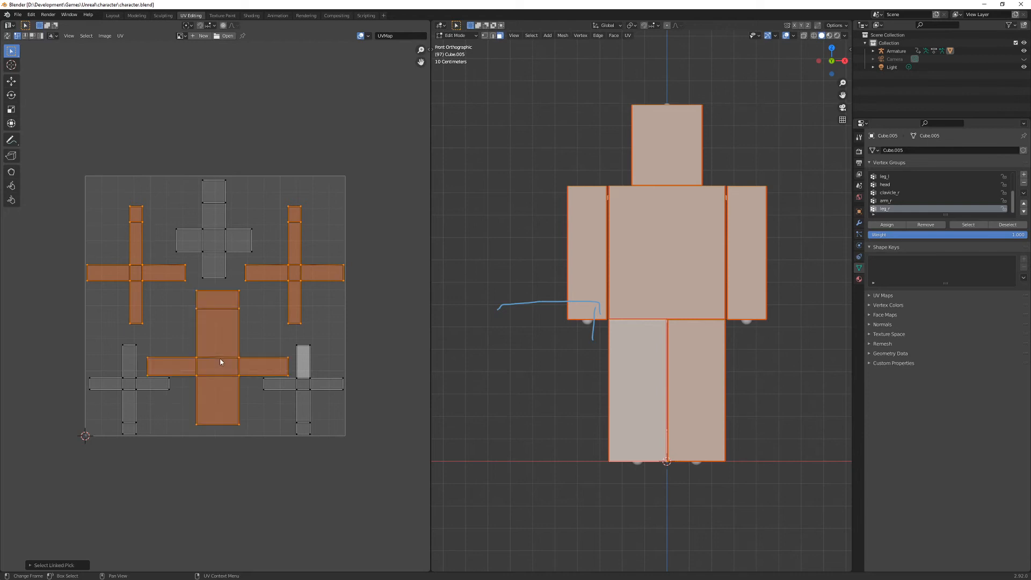
{"action": "key", "text": "g"}
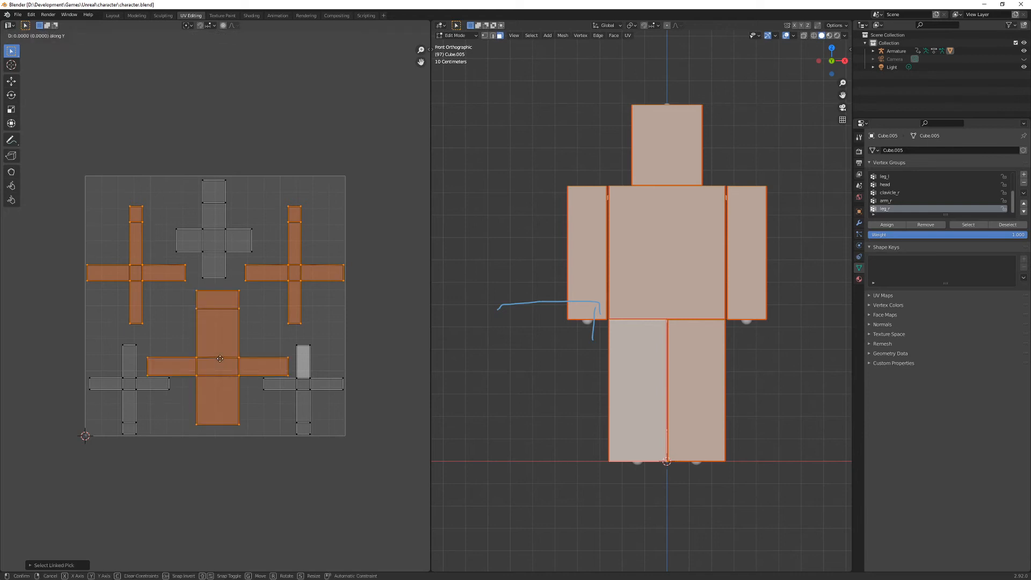
{"action": "left_click", "coordinate": [220, 357]}
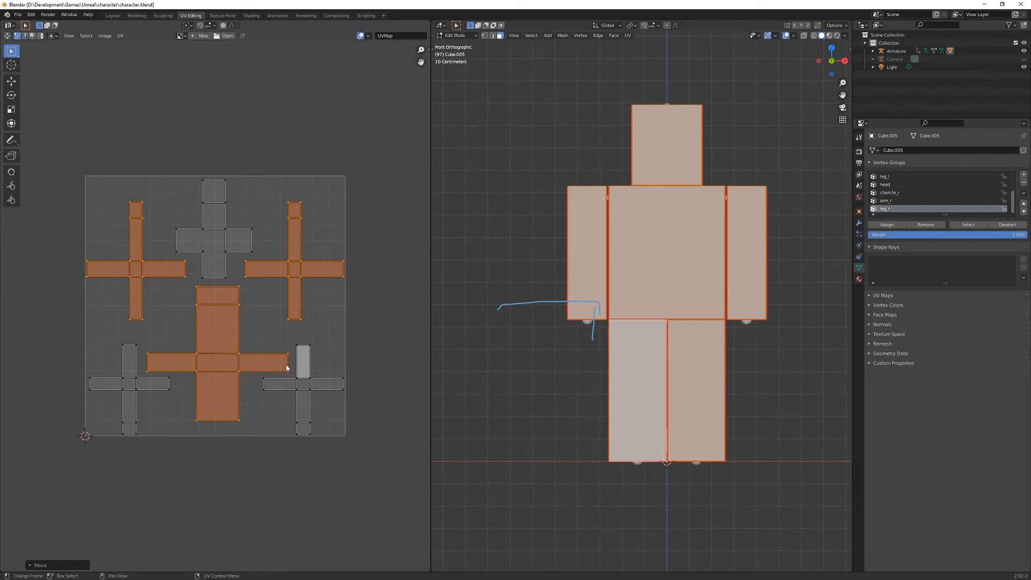
- Check which UV face belongs to the front of each leg, and reselect the whole mesh
{"action": "left_click", "coordinate": [626, 366]}
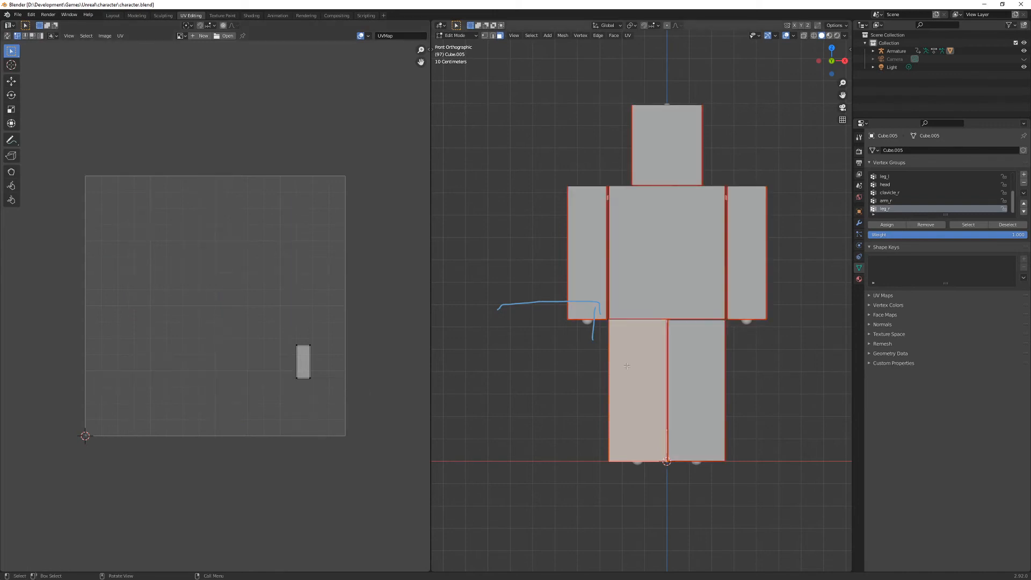
{"action": "left_click", "coordinate": [713, 374]}
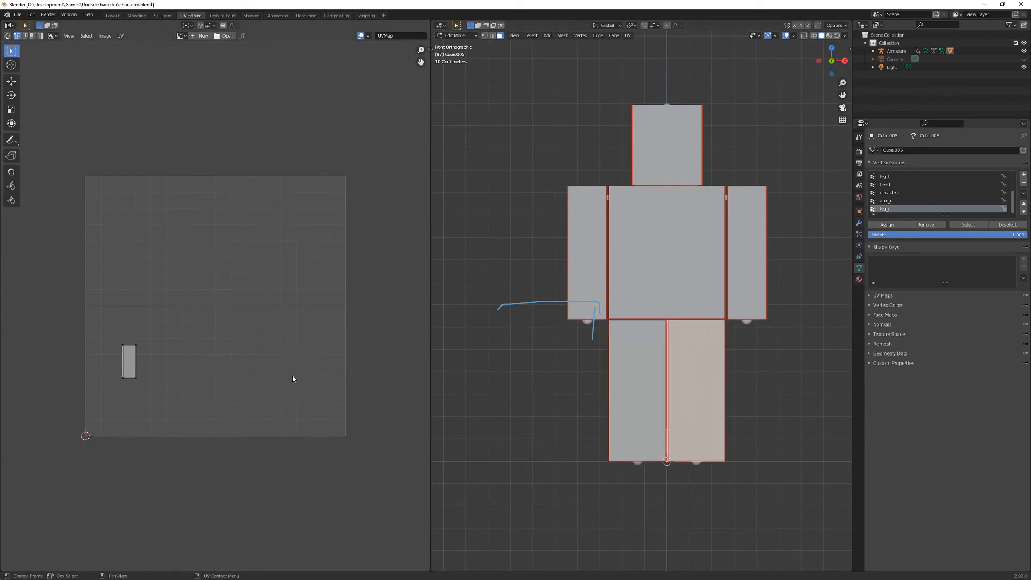
{"action": "key", "text": "a"}
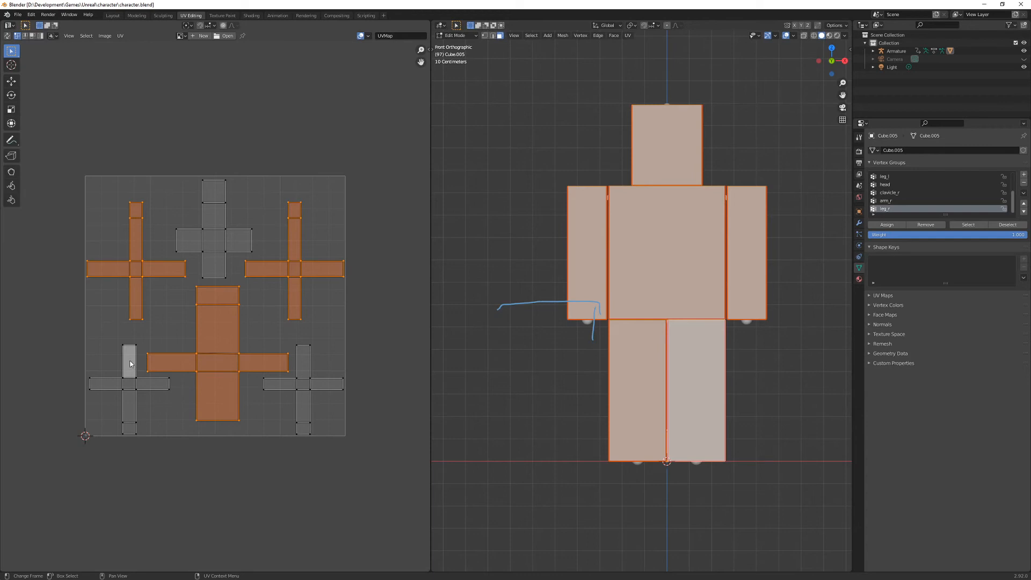
- Select only the two leg UV islands
{"action": "key", "text": "alt+a"}
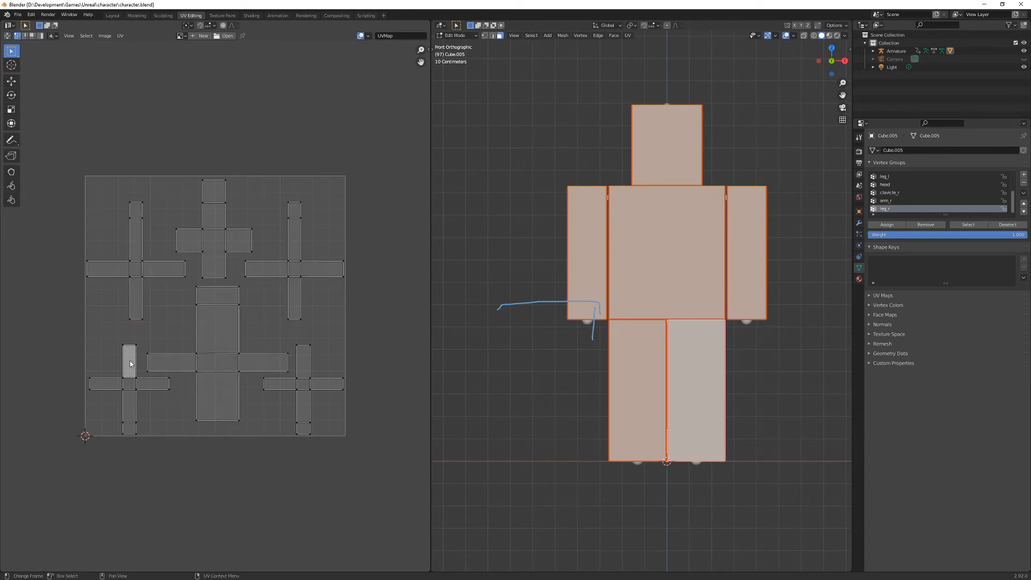
{"action": "key", "text": "l"}
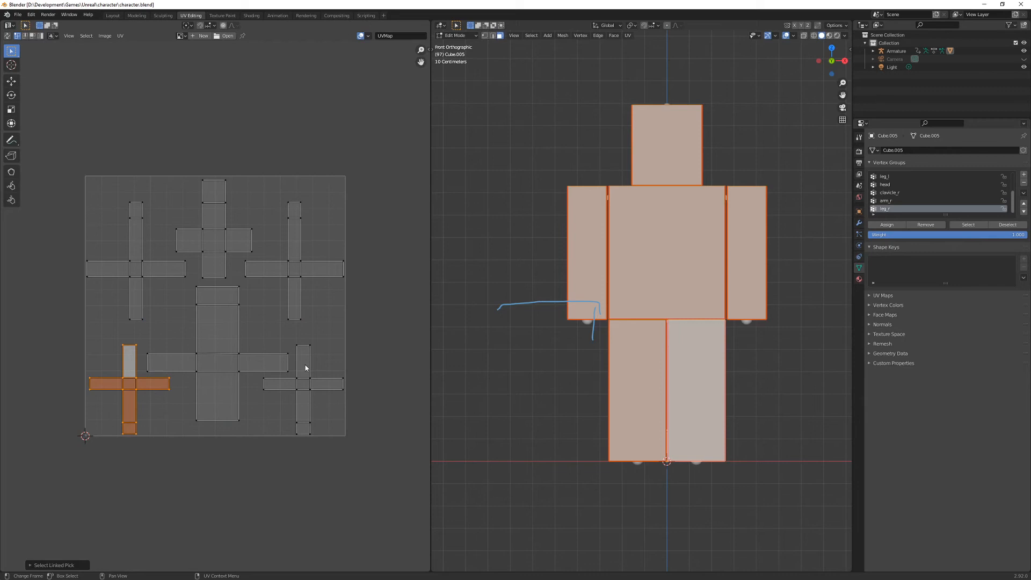
{"action": "key", "text": "l"}
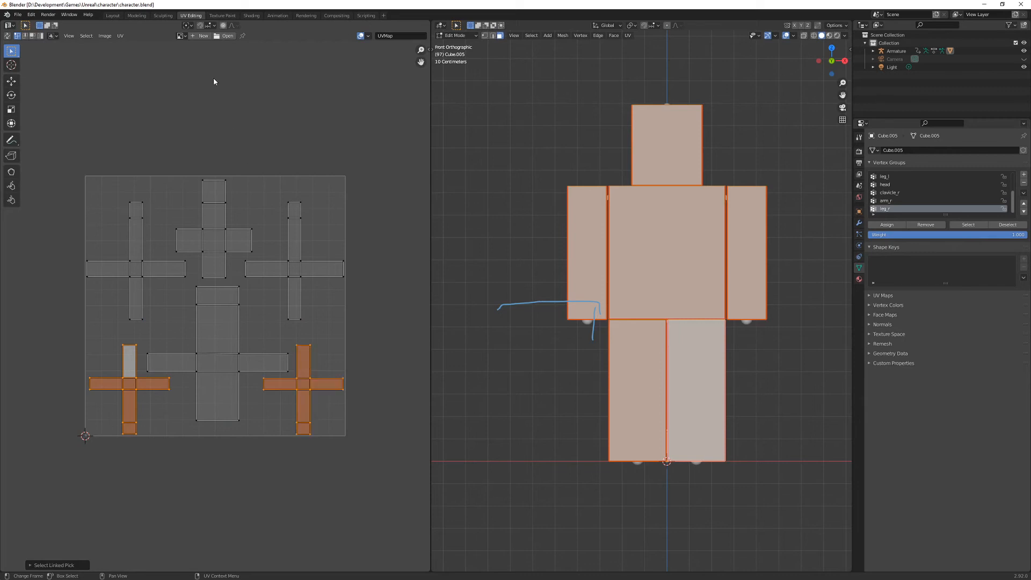
- Try rotating both leg UV islands 180° about their individual origins and moving them up inside the UV square
{"action": "key", "text": "r"}
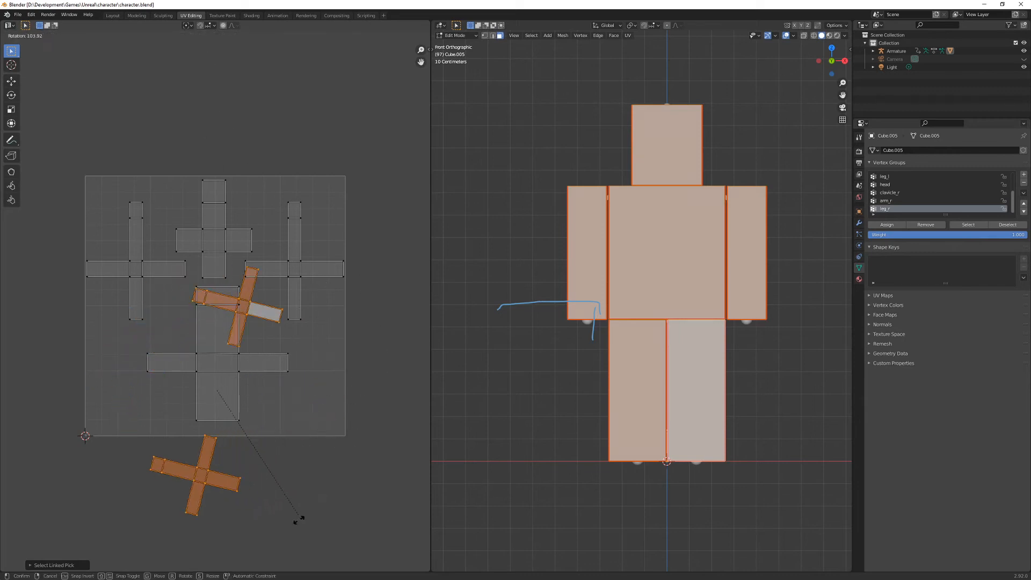
{"action": "key", "text": "Escape"}
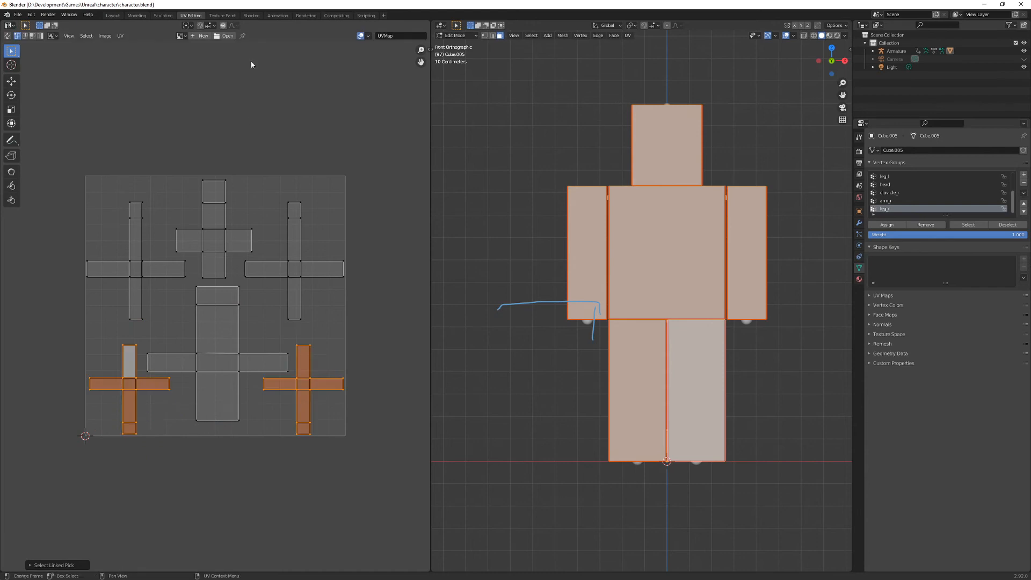
{"action": "left_click", "coordinate": [187, 26]}
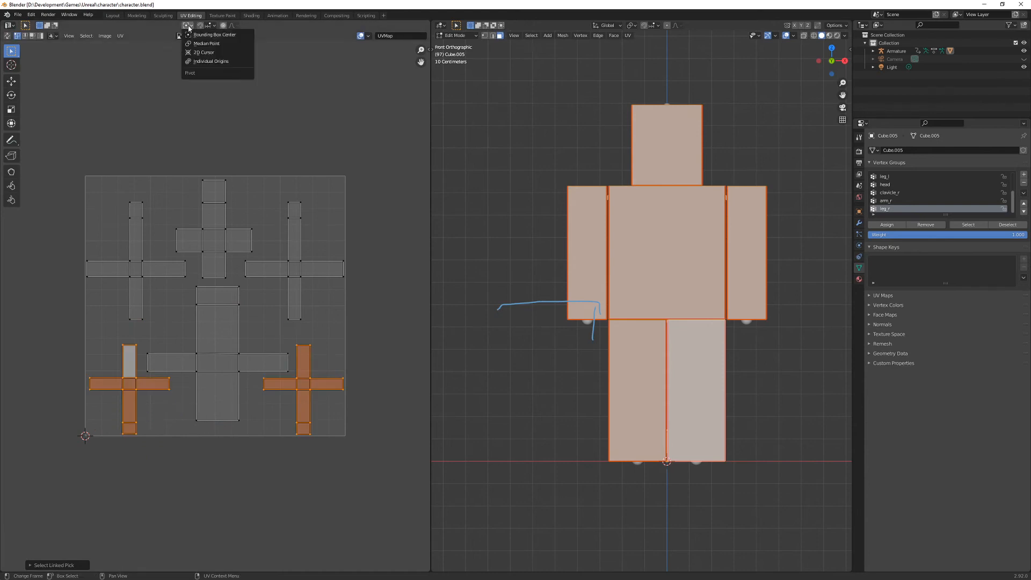
{"action": "left_click", "coordinate": [213, 44]}
{"action": "key", "text": "r"}
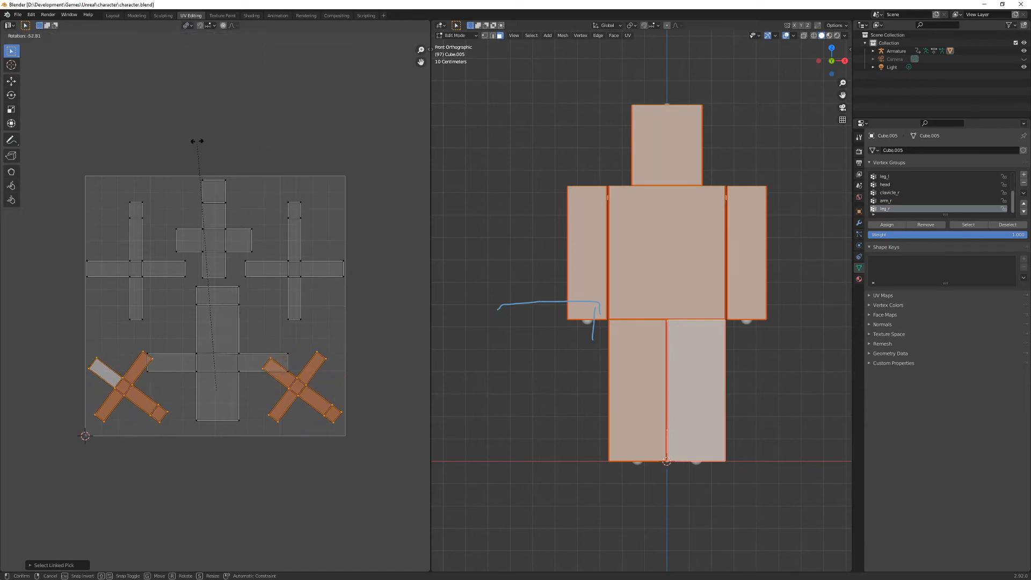
{"action": "type", "text": "180"}
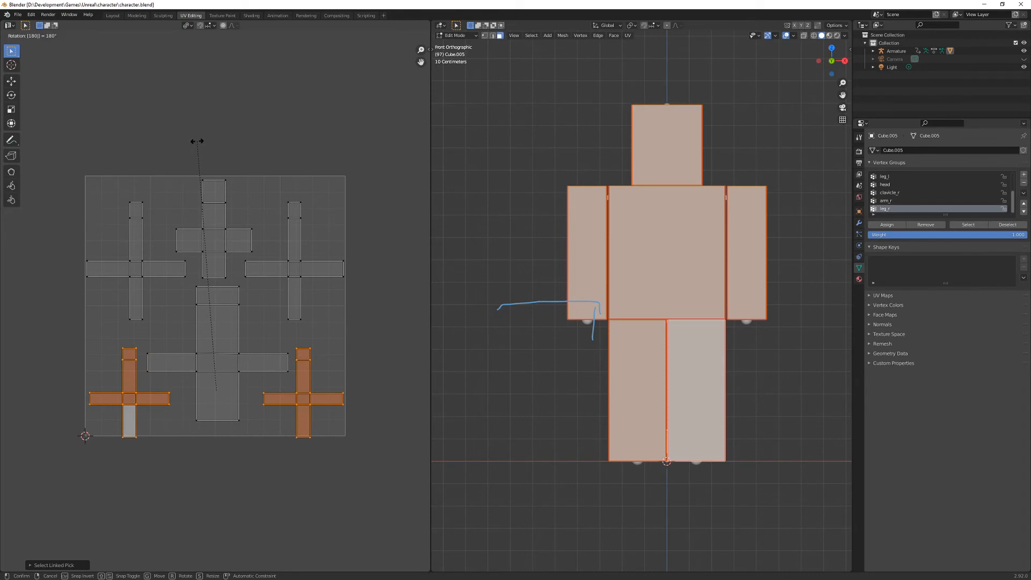
{"action": "key", "text": "Return"}
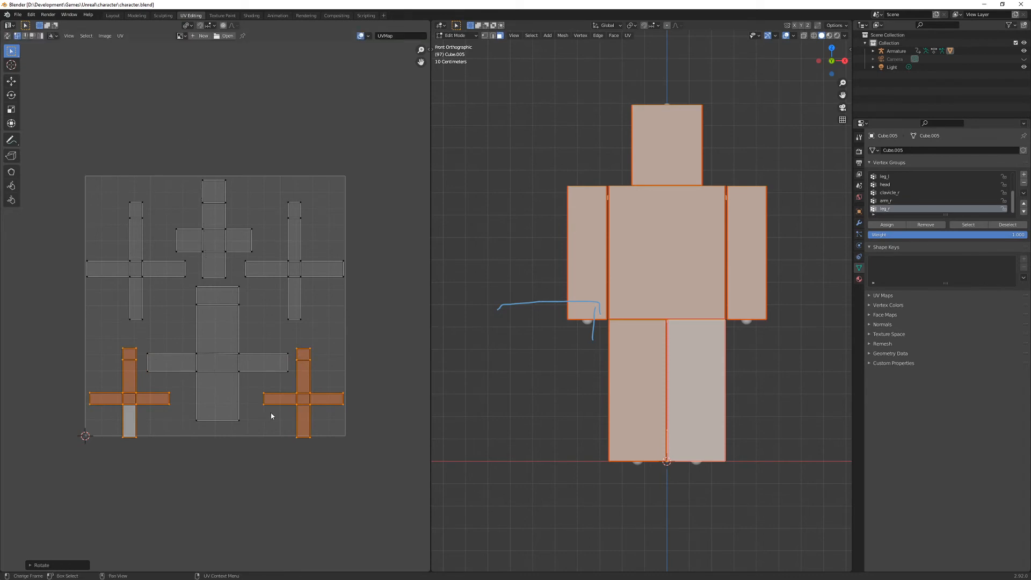
{"action": "key", "text": "g"}
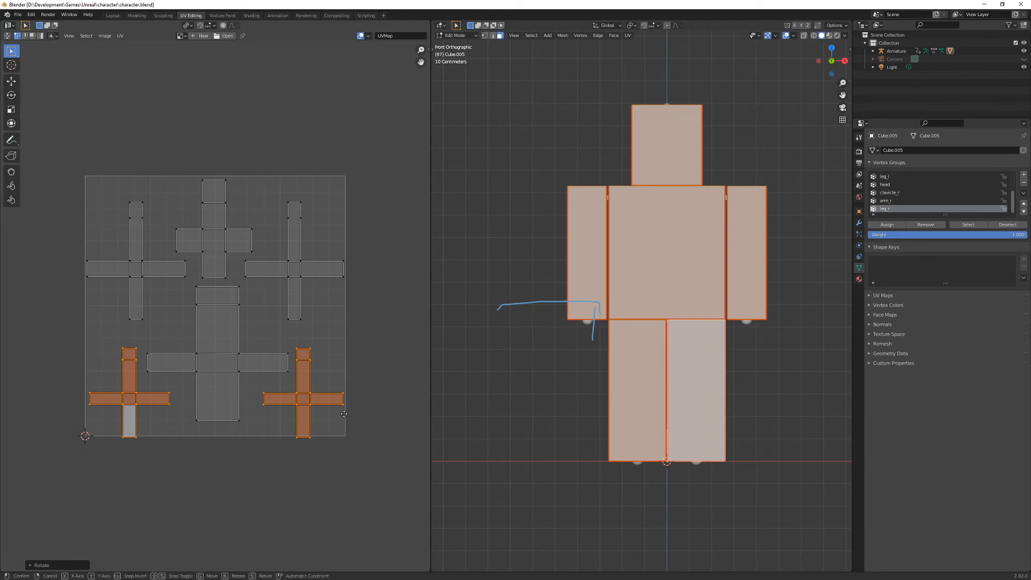
{"action": "left_click", "coordinate": [344, 410]}
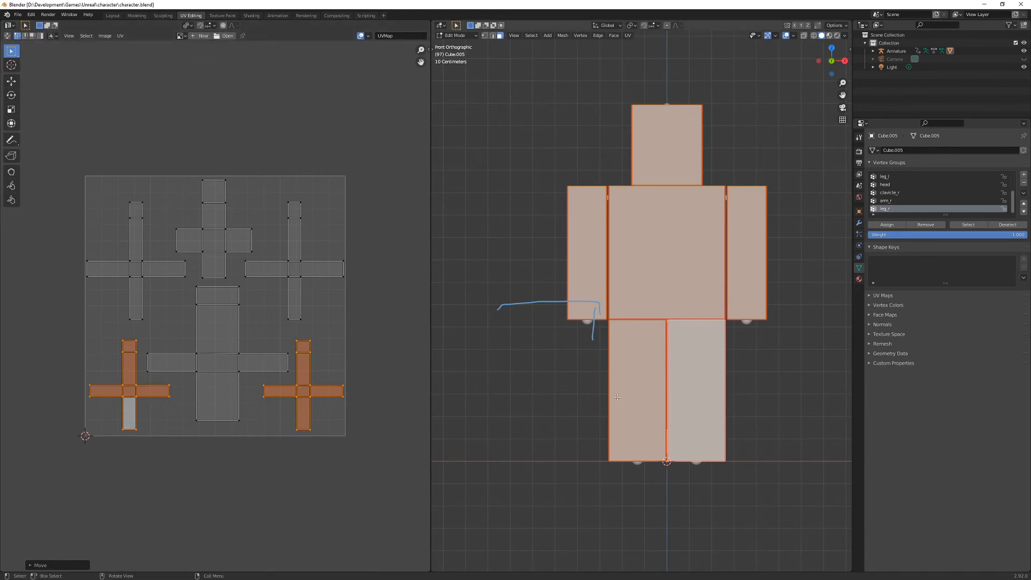
- Check where each leg's front face lies in the rotated UV layout, and reselect the whole mesh
{"action": "left_click", "coordinate": [634, 393]}
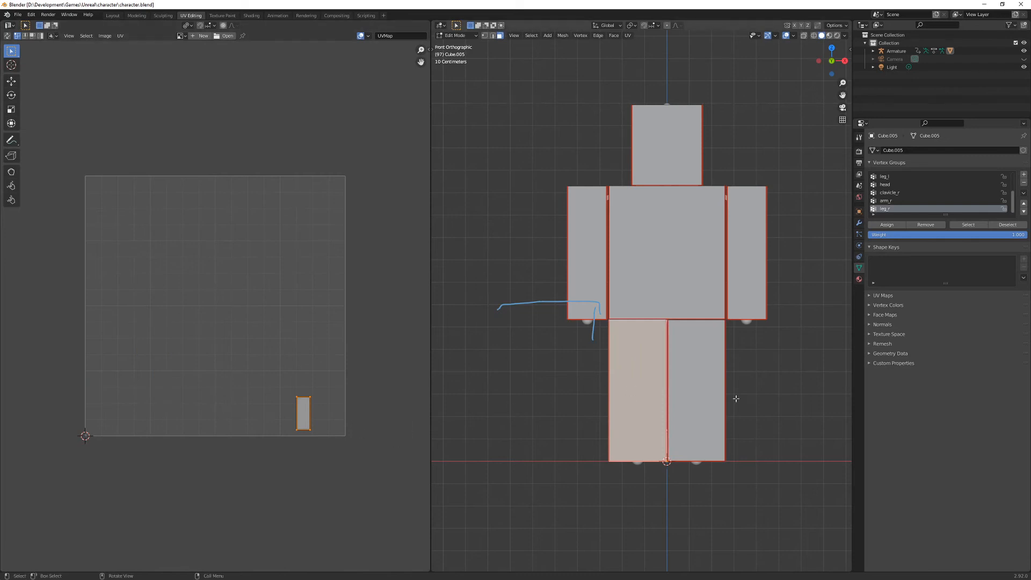
{"action": "left_click", "coordinate": [704, 392]}
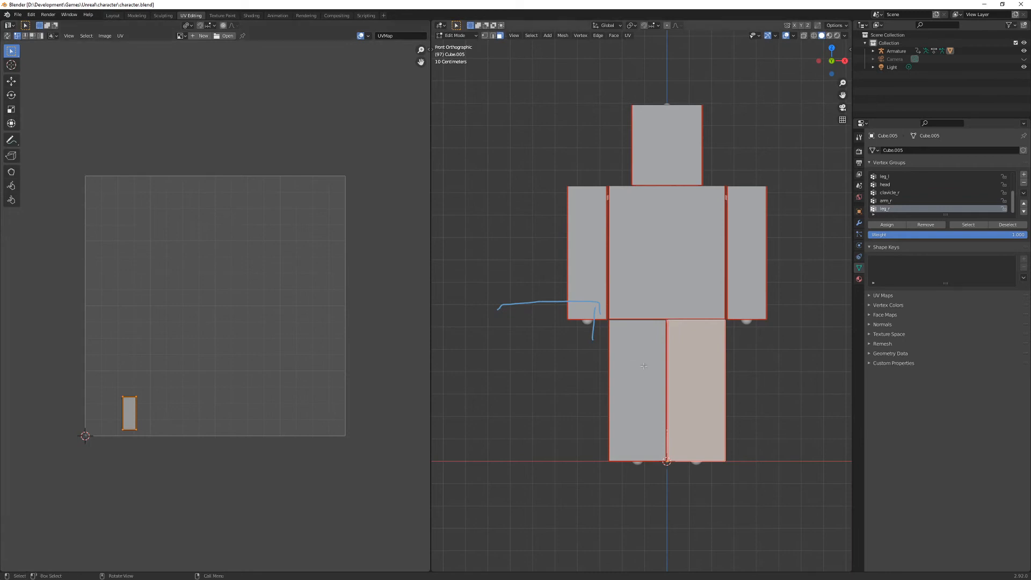
{"action": "key", "text": "a"}
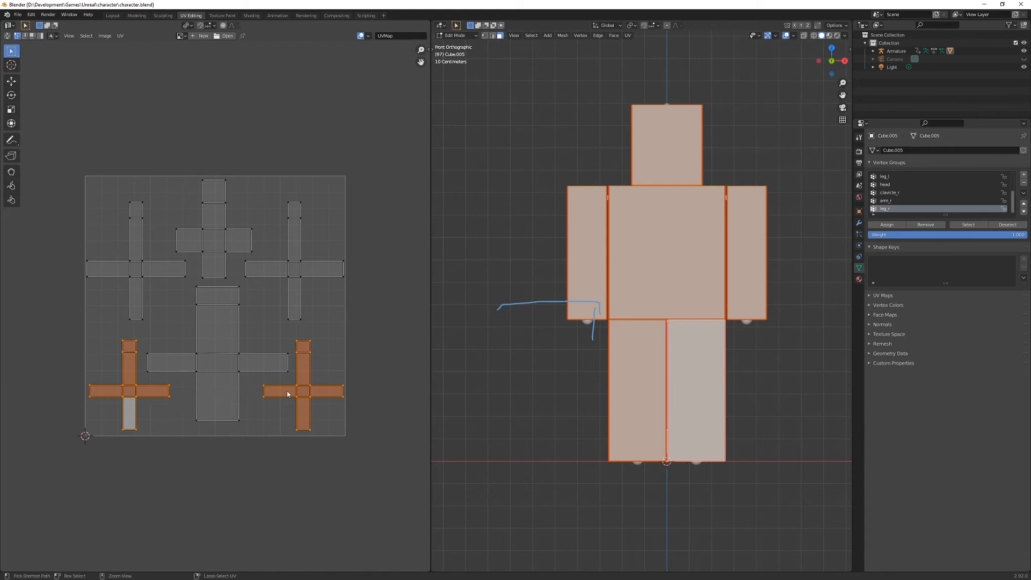
- Undo the last move and 180° rotation of the two leg UV islands
{"action": "key", "text": "ctrl+z"}
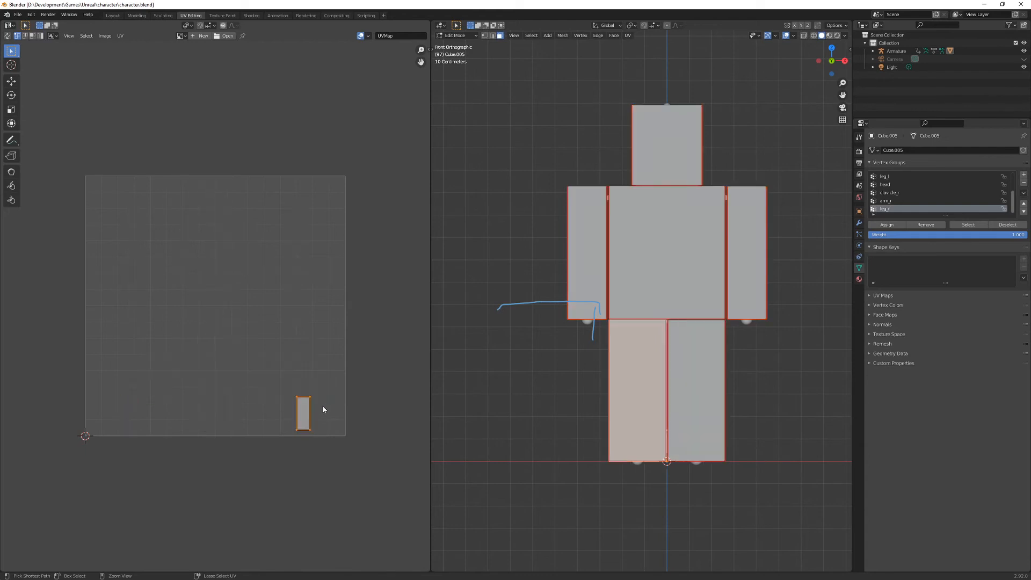
{"action": "key", "text": "ctrl+z"}
{"action": "key", "text": "ctrl+shift+z"}
{"action": "key", "text": "ctrl+shift+z"}
{"action": "key", "text": "ctrl+z"}
{"action": "key", "text": "ctrl+z"}
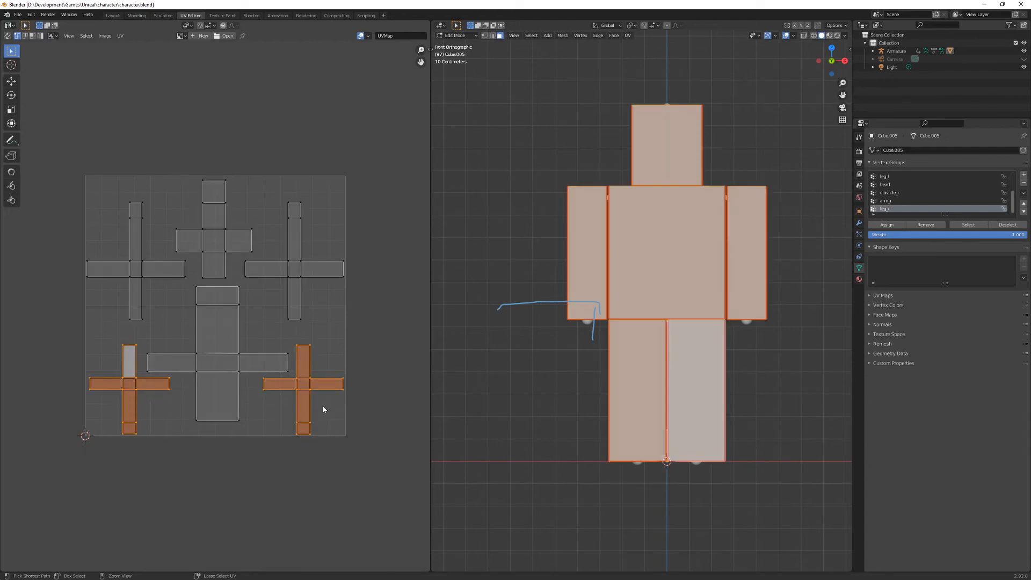
- Set the UV pivot to Median Point, rotate both leg UV islands together by 180°, and move them up inside the UV square
{"action": "left_click", "coordinate": [187, 26]}
{"action": "left_click", "coordinate": [210, 41]}
{"action": "key", "text": "r"}
{"action": "key", "text": "Escape"}
{"action": "key", "text": "r"}
{"action": "type", "text": "180"}
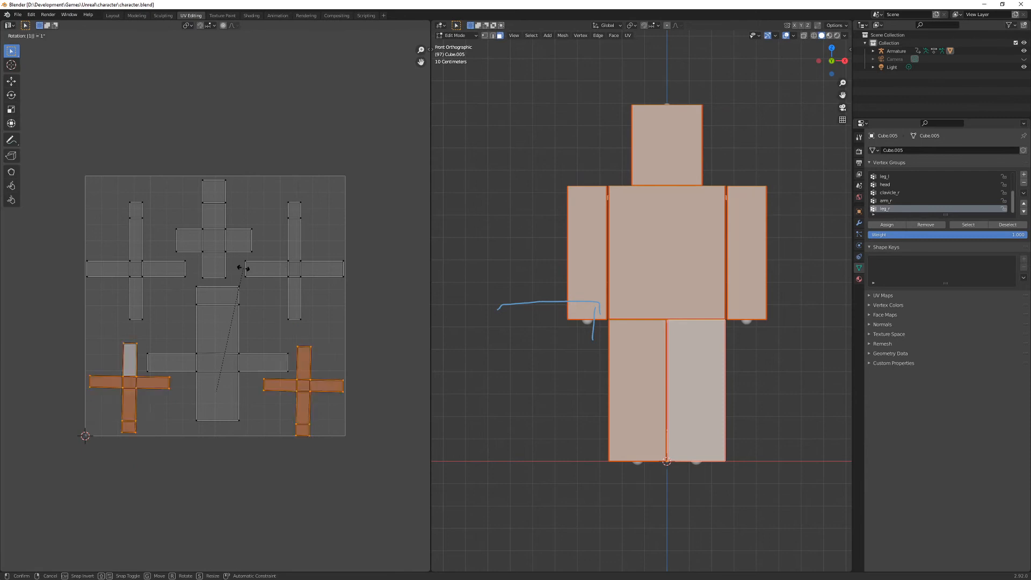
{"action": "key", "text": "Return"}
{"action": "key", "text": "g"}
{"action": "key", "text": "y"}
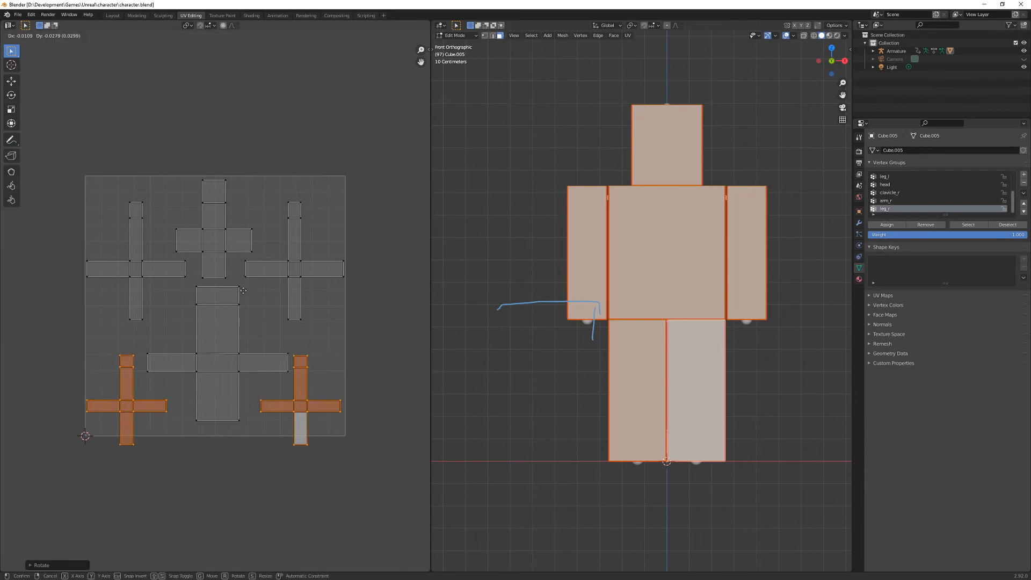
{"action": "left_click", "coordinate": [239, 282]}
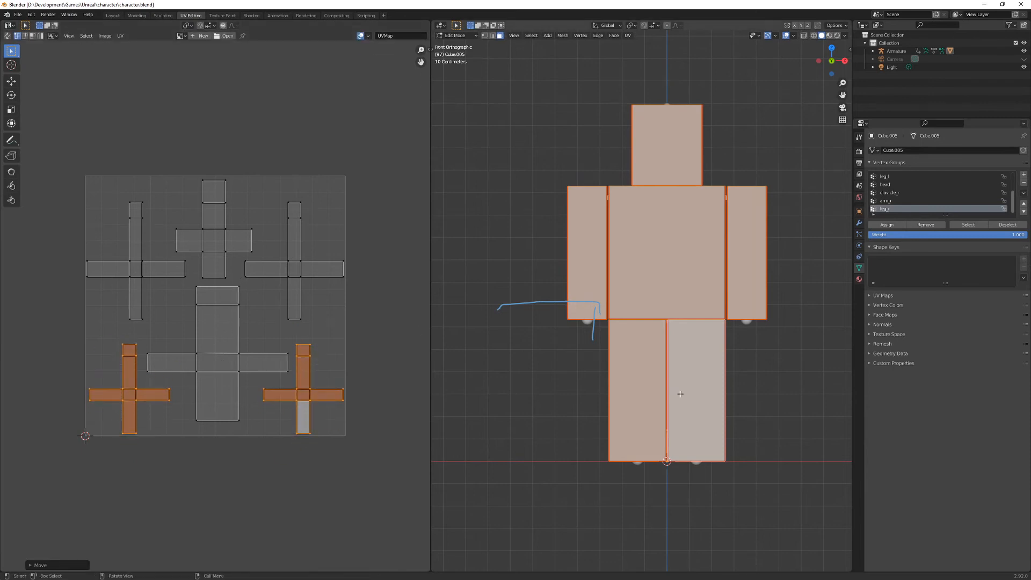
- Check where the front faces of both legs, the torso and the head lie in the UV layout, and reselect the whole mesh
{"action": "left_click", "coordinate": [626, 389]}
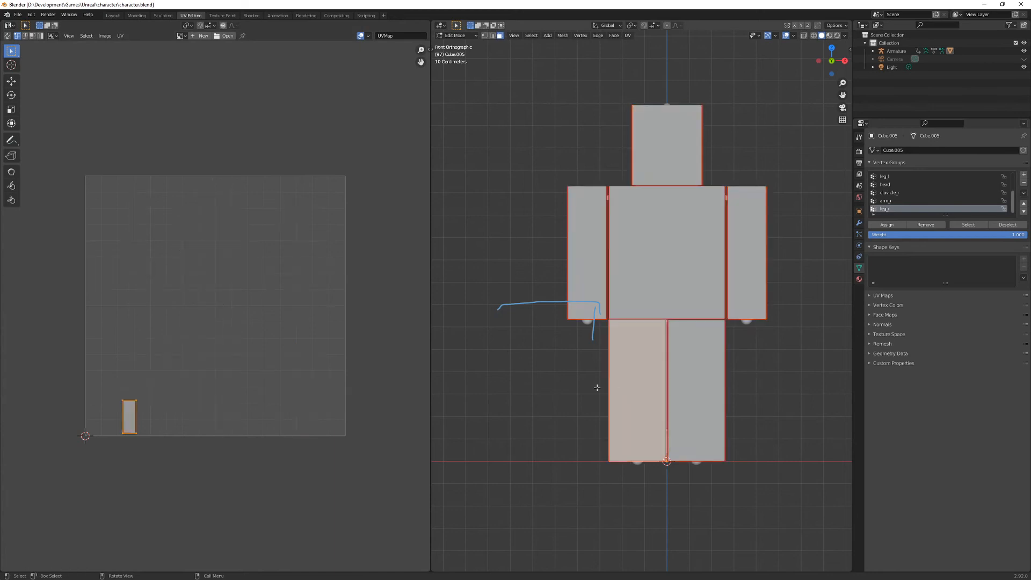
{"action": "left_click", "coordinate": [696, 389]}
{"action": "key", "text": "a"}
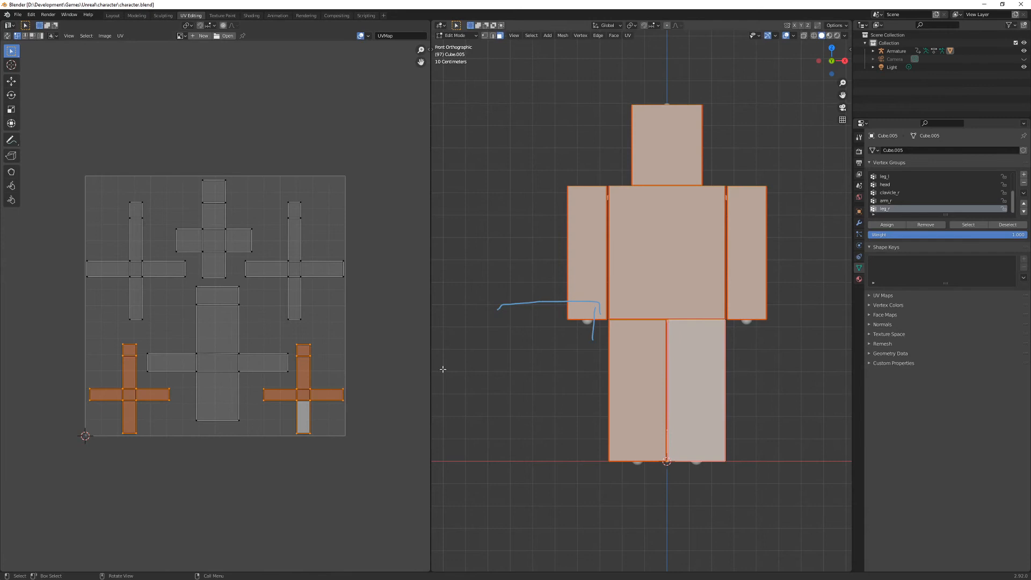
{"action": "left_click", "coordinate": [216, 399]}
{"action": "left_click", "coordinate": [650, 261]}
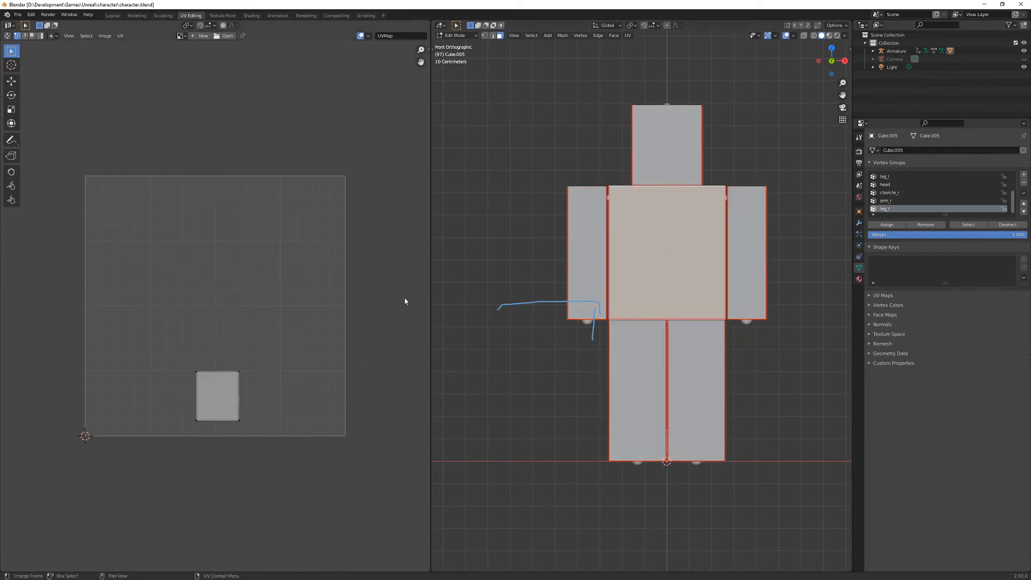
{"action": "left_click", "coordinate": [664, 153]}
{"action": "key", "text": "a"}
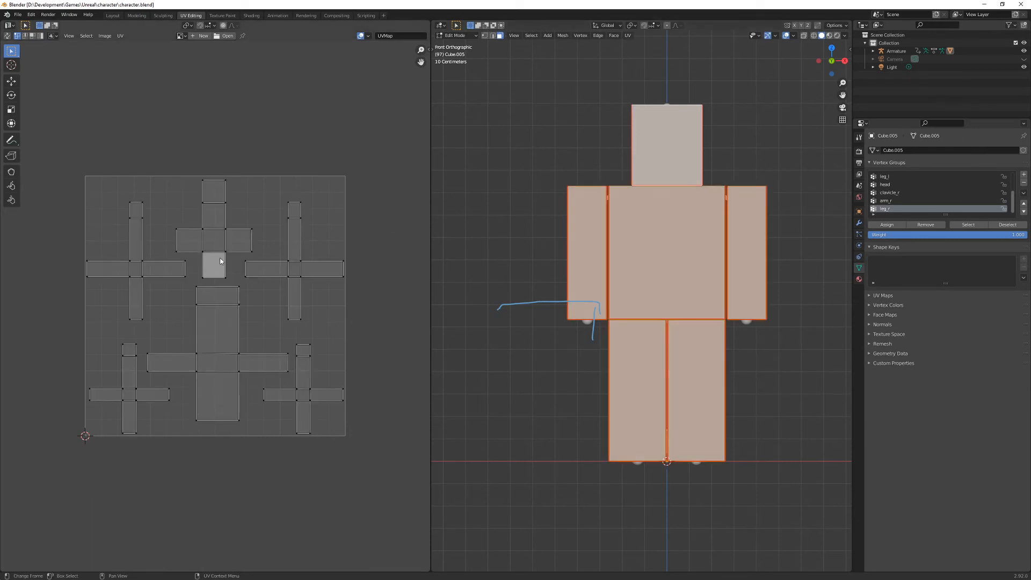
- Select only the two arms and rotate their UV islands together by 180° around their shared median point
{"action": "left_click", "coordinate": [600, 265]}
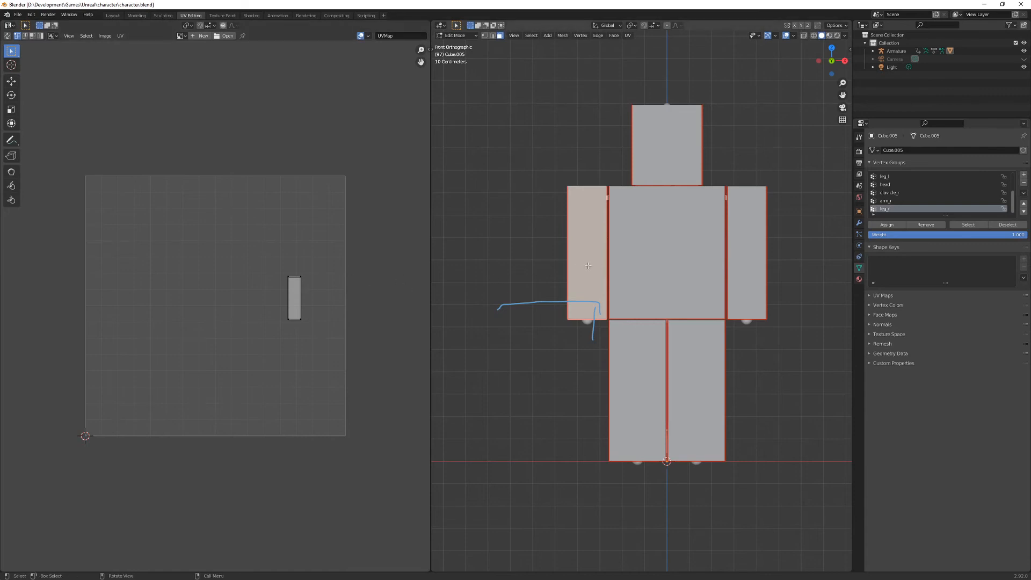
{"action": "key", "text": "ctrl+l"}
{"action": "key", "text": "l"}
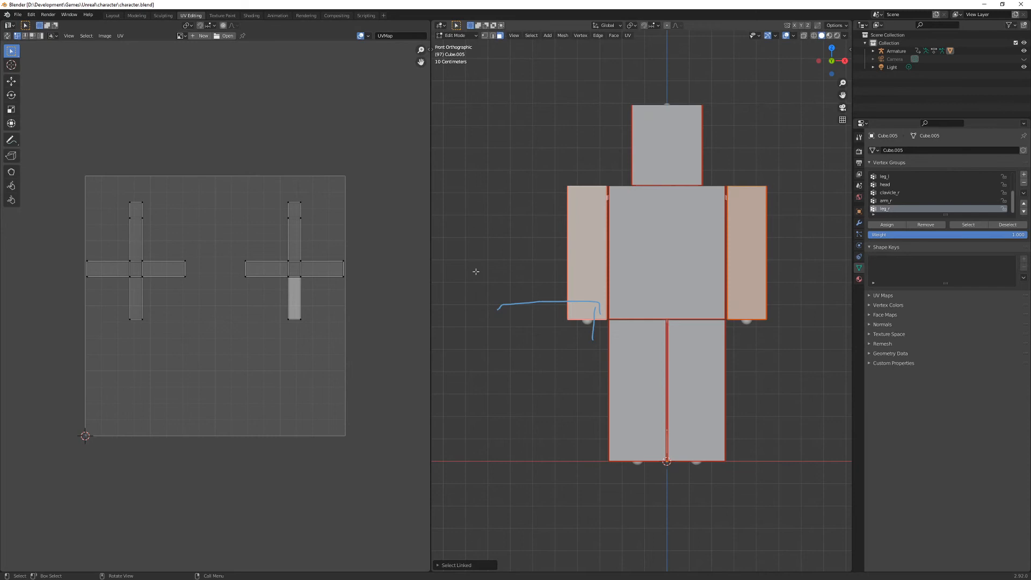
{"action": "key", "text": "a"}
{"action": "key", "text": "r"}
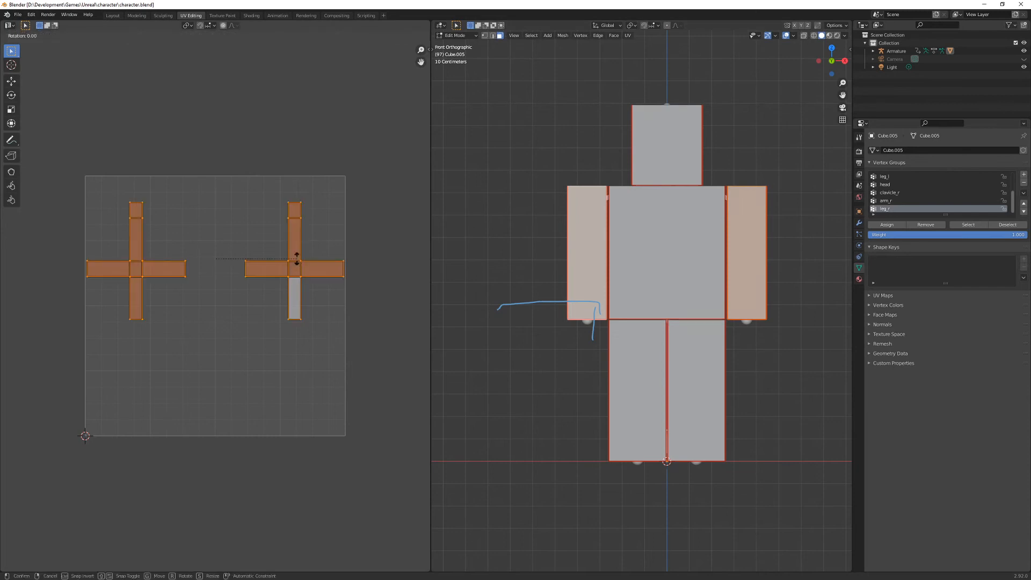
{"action": "type", "text": "180"}
{"action": "key", "text": "Return"}
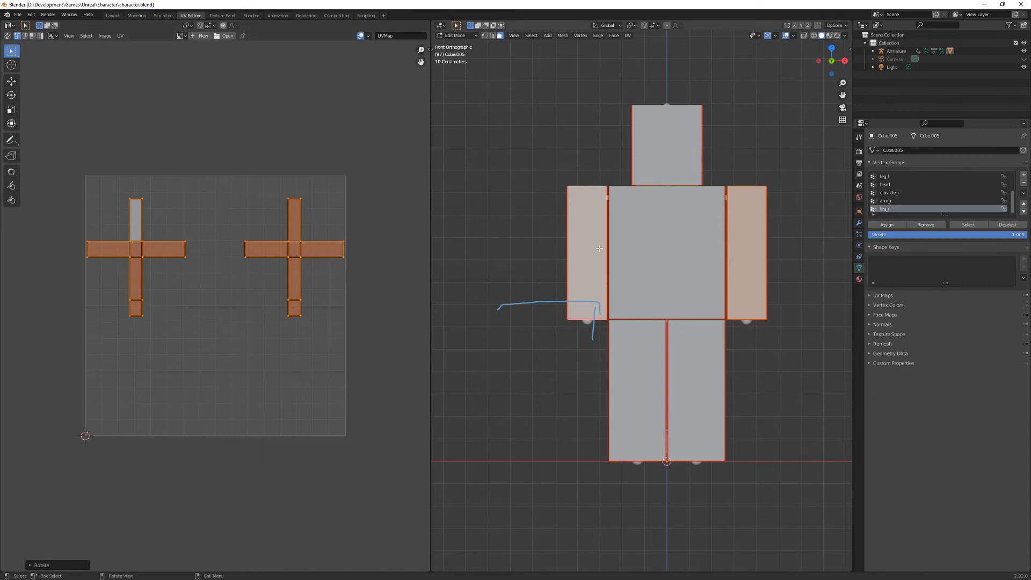
- Check an arm's front face, reselect both arms, and rotate each arm UV island 180° about its individual origin
{"action": "left_click", "coordinate": [582, 245]}
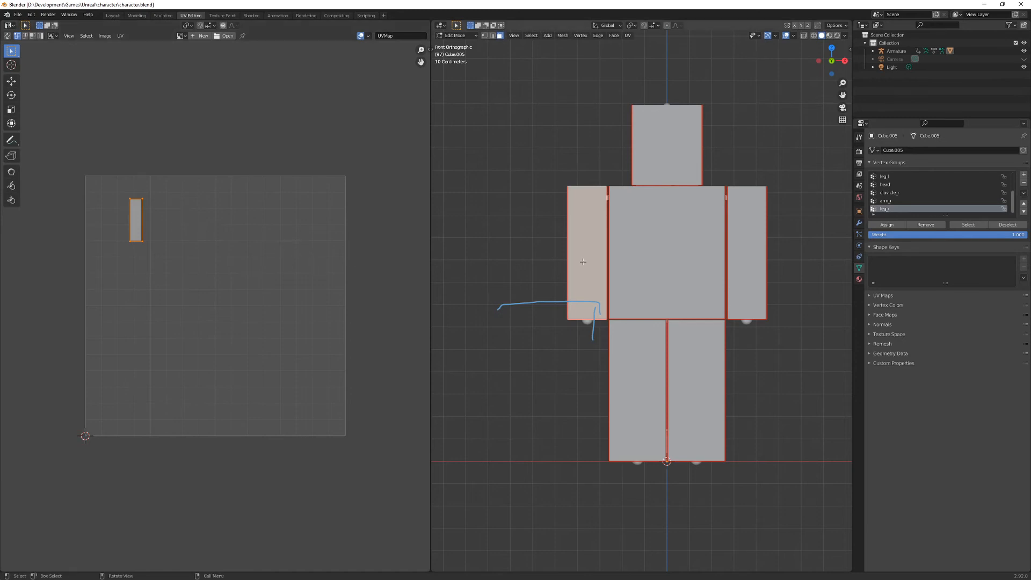
{"action": "key", "text": "l"}
{"action": "key", "text": "l"}
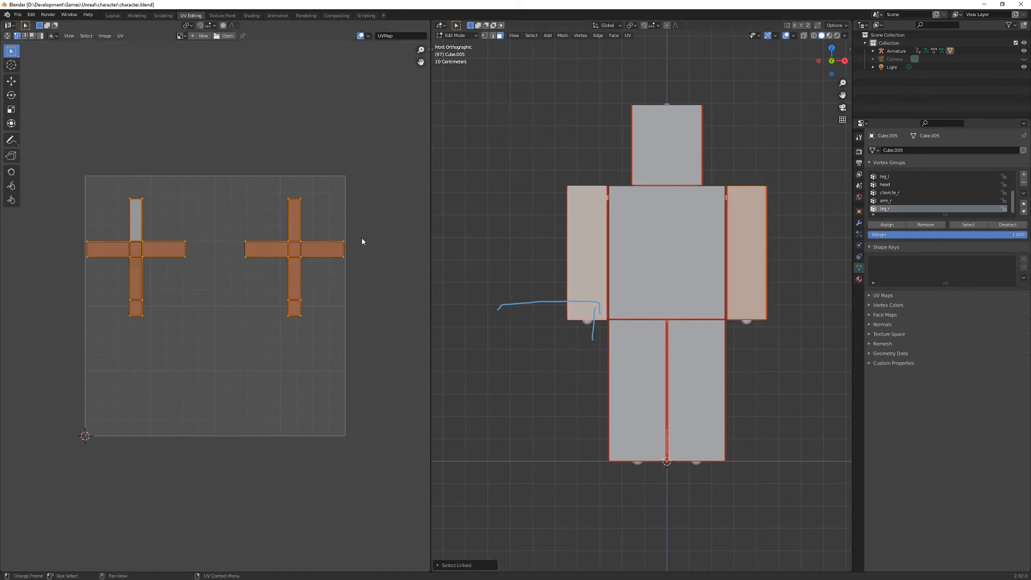
{"action": "left_click", "coordinate": [181, 35]}
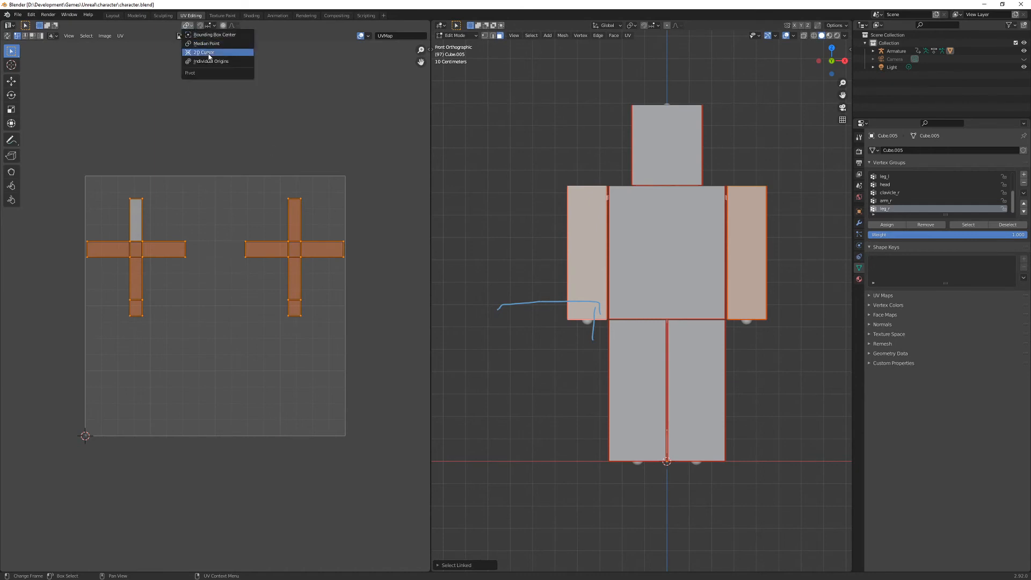
{"action": "key", "text": "Escape"}
{"action": "key", "text": "r"}
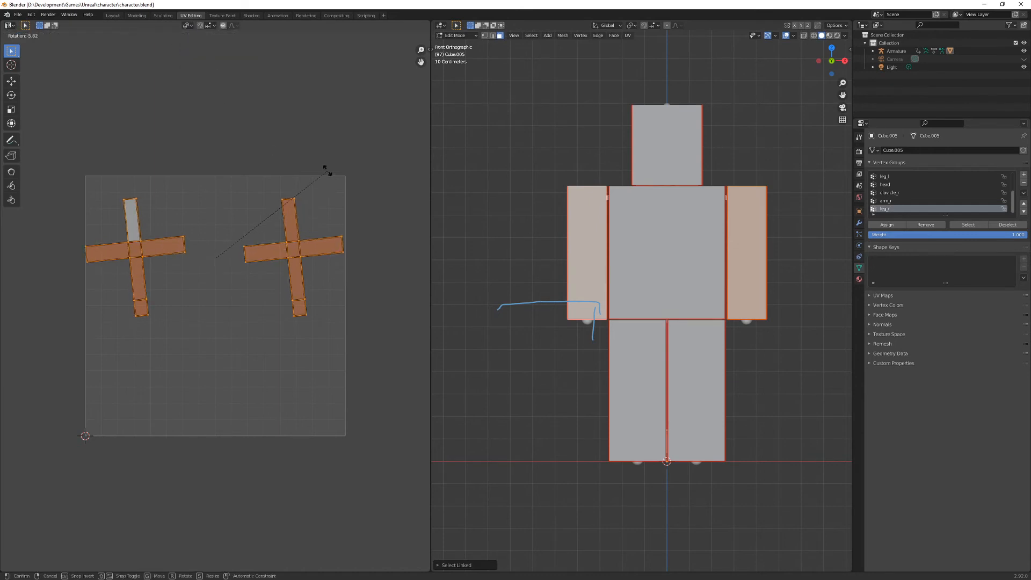
{"action": "left_click", "coordinate": [303, 146]}
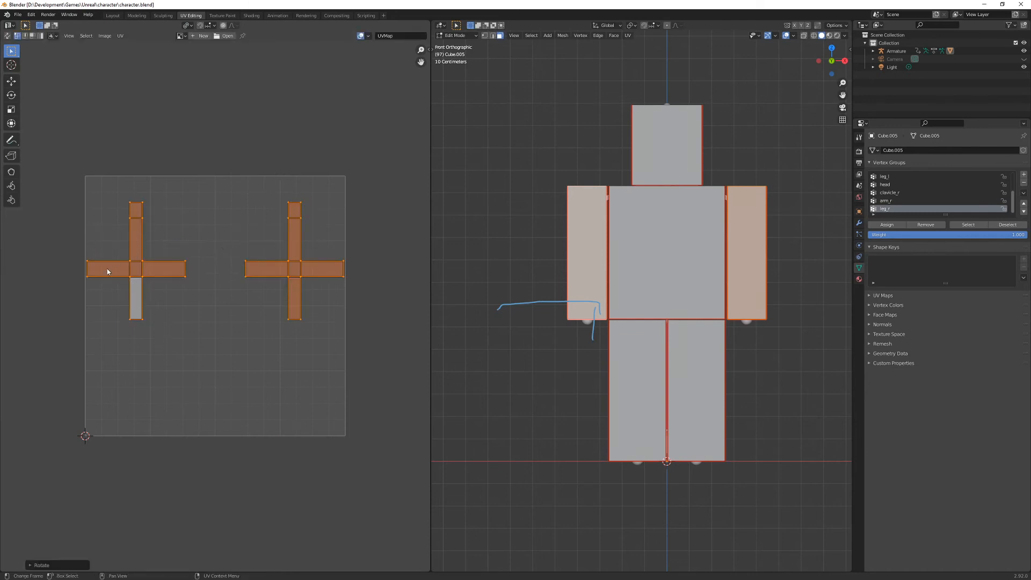
- Check where the outer side faces of both arms lie in the UV layout
{"action": "mouse_move", "coordinate": [671, 290]}
{"action": "middle_mouse_down"}
{"action": "mouse_move", "coordinate": [775, 272]}
{"action": "mouse_move", "coordinate": [667, 295]}
{"action": "middle_mouse_up"}
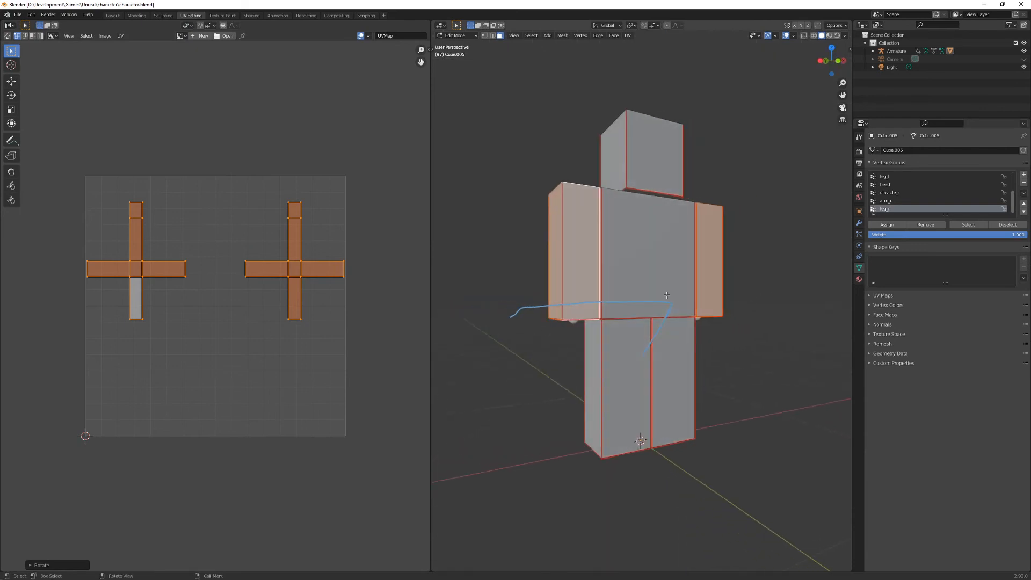
{"action": "left_click", "coordinate": [557, 265]}
{"action": "middle_click_drag", "start_coordinate": [445, 287], "coordinate": [618, 289]}
{"action": "middle_click_drag", "start_coordinate": [791, 264], "coordinate": [787, 264]}
{"action": "left_click", "coordinate": [787, 264]}
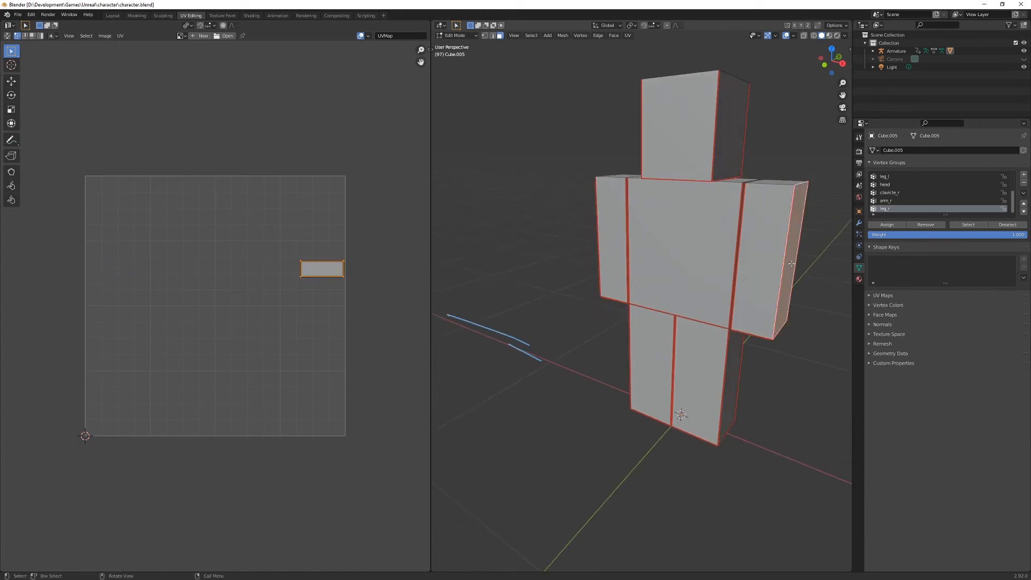
- Select the whole mesh and export its UV layout as the PNG image CharactUVs.png in the character folder
{"action": "middle_click_drag", "start_coordinate": [689, 242], "coordinate": [599, 247]}
{"action": "key", "text": "a"}
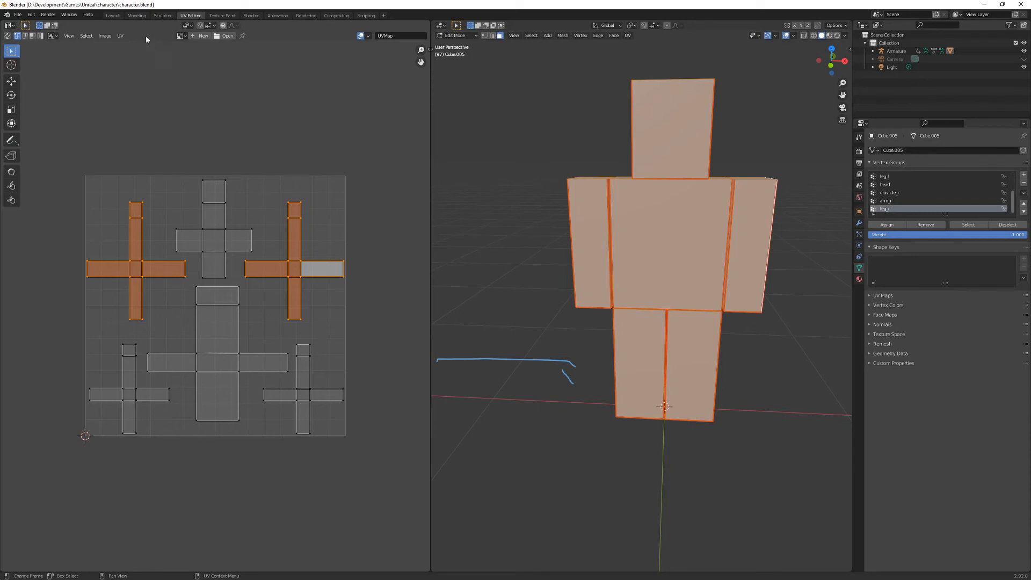
{"action": "left_click", "coordinate": [120, 36]}
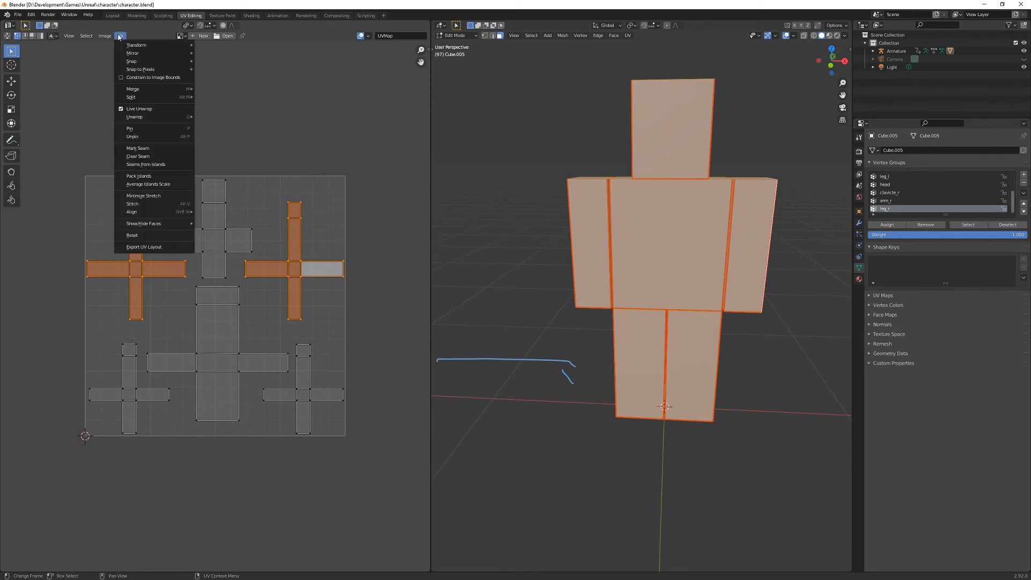
{"action": "left_click", "coordinate": [152, 247]}
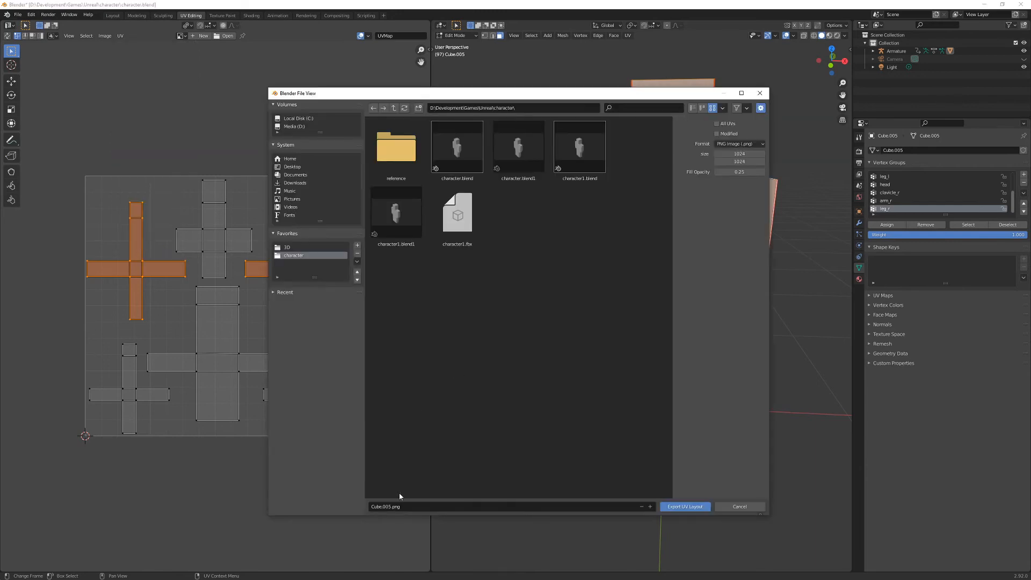
{"action": "left_click", "coordinate": [392, 508]}
{"action": "left_click", "coordinate": [391, 507]}
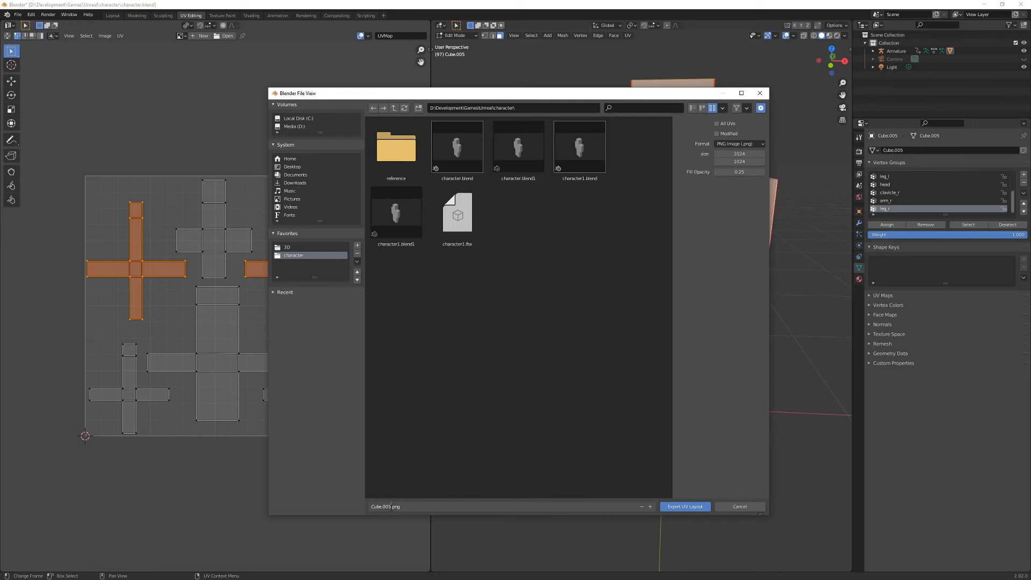
{"action": "key", "text": "BackSpace"}
{"action": "key", "text": "BackSpace"}
{"action": "key", "text": "BackSpace"}
{"action": "key", "text": "BackSpace"}
{"action": "key", "text": "BackSpace"}
{"action": "key", "text": "BackSpace"}
{"action": "key", "text": "BackSpace"}
{"action": "key", "text": "BackSpace"}
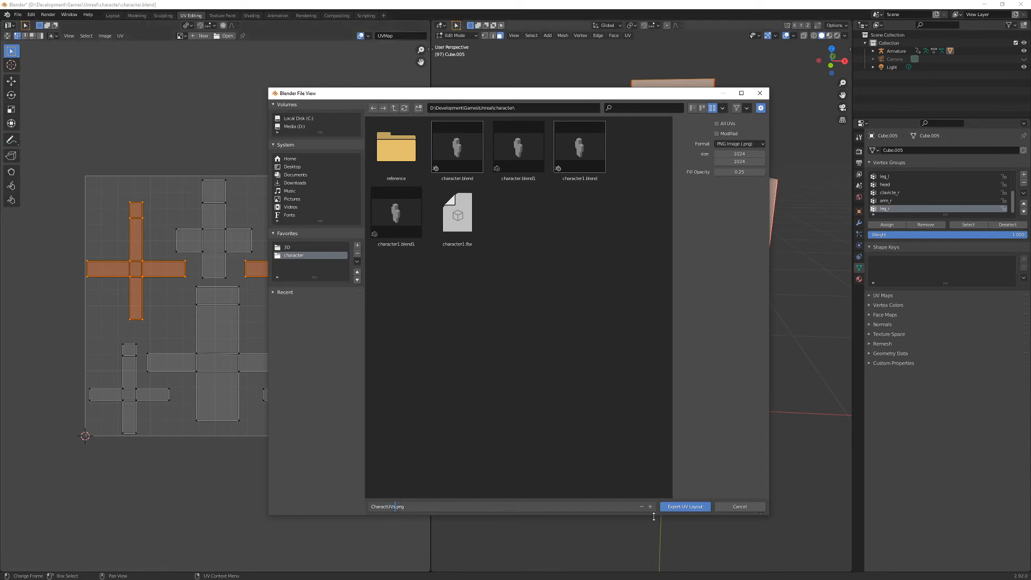
{"action": "left_click", "coordinate": [682, 507]}
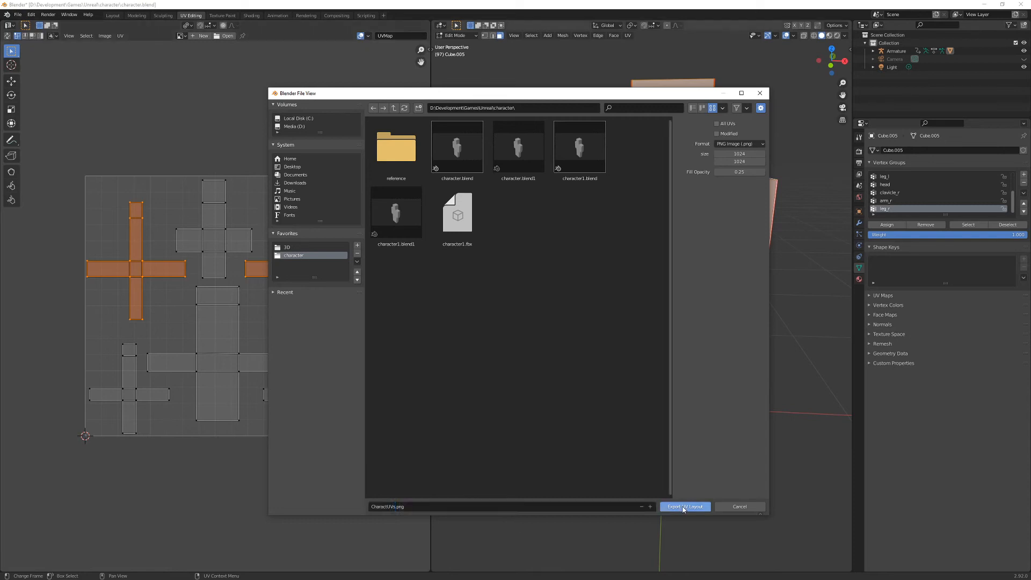
{"action": "left_click", "coordinate": [682, 507]}
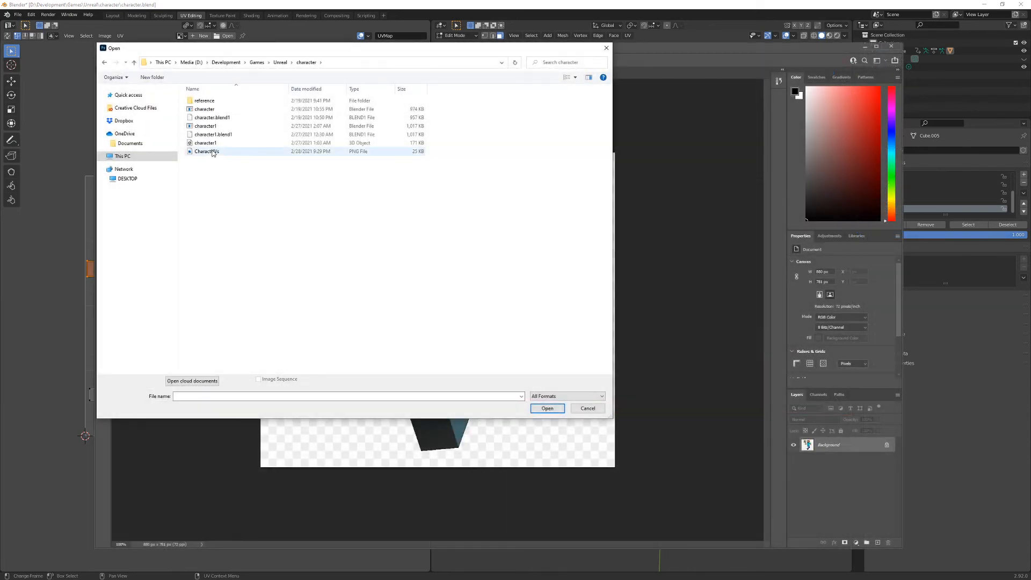
- Switch to Photoshop and open the exported CharactUVs.png alongside the Minecraft character reference image
{"action": "left_click", "coordinate": [213, 152]}
{"action": "left_click", "coordinate": [547, 408]}
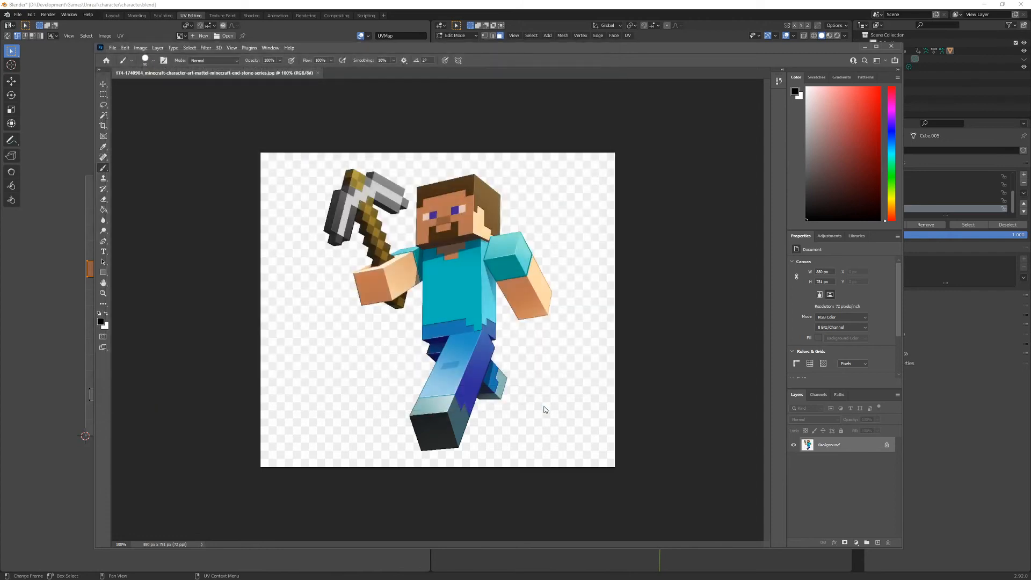
{"action": "left_click", "coordinate": [292, 73]}
{"action": "left_click", "coordinate": [388, 75]}
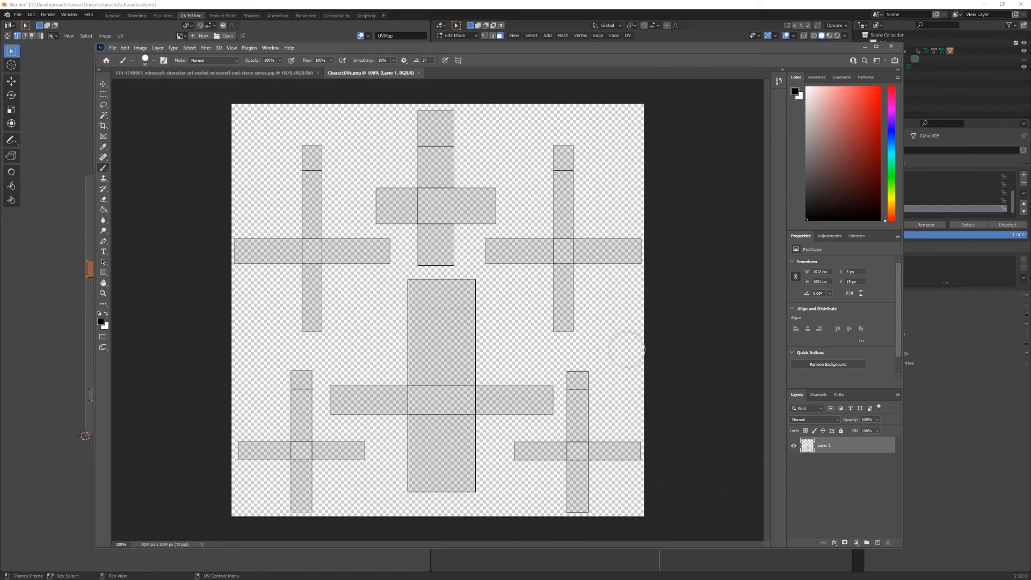
- Sample the blue of the trousers from the character reference image with the Eyedropper, and return to CharactUVs.png
{"action": "left_click", "coordinate": [231, 73]}
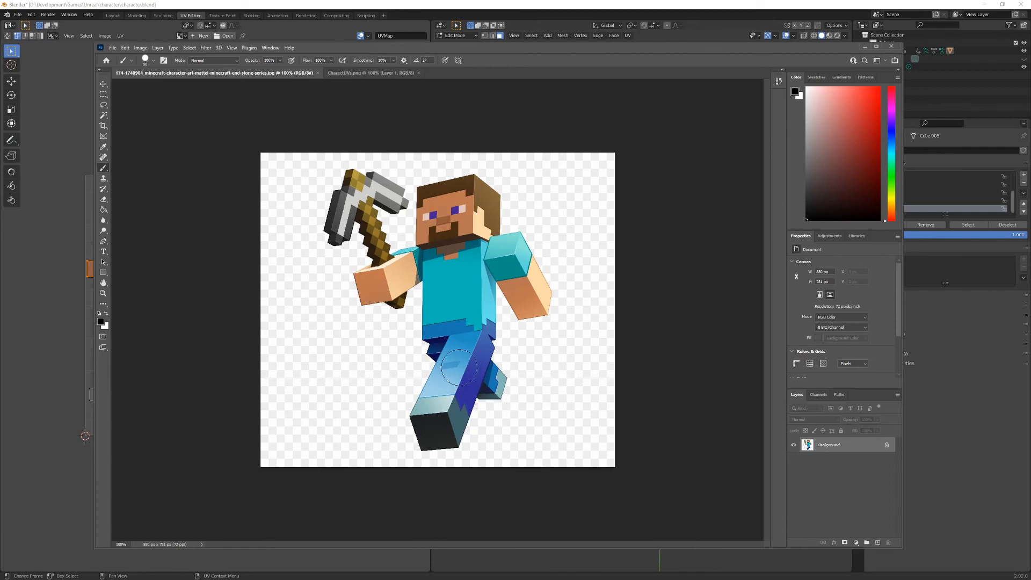
{"action": "key", "text": "i"}
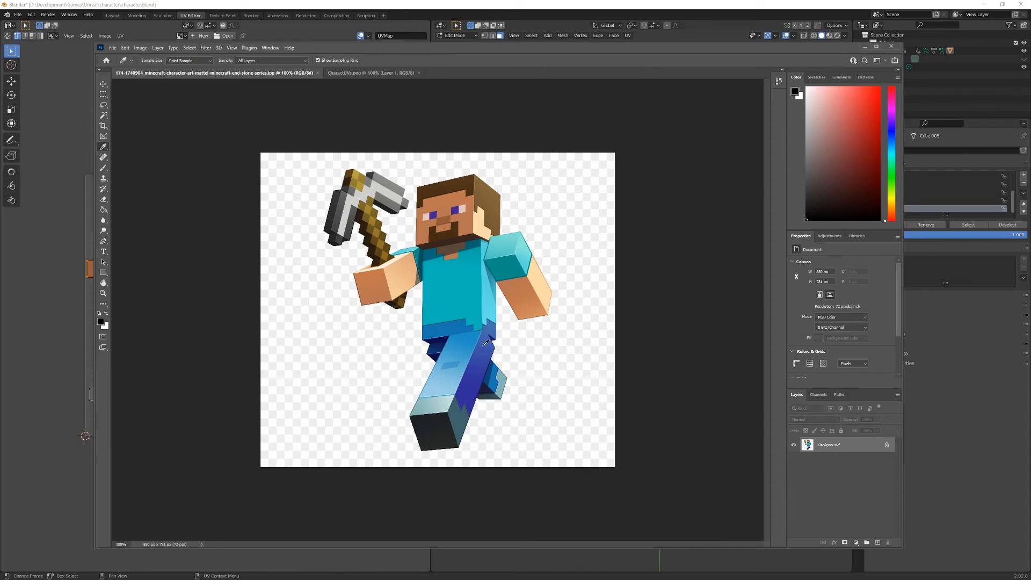
{"action": "left_click", "coordinate": [482, 350]}
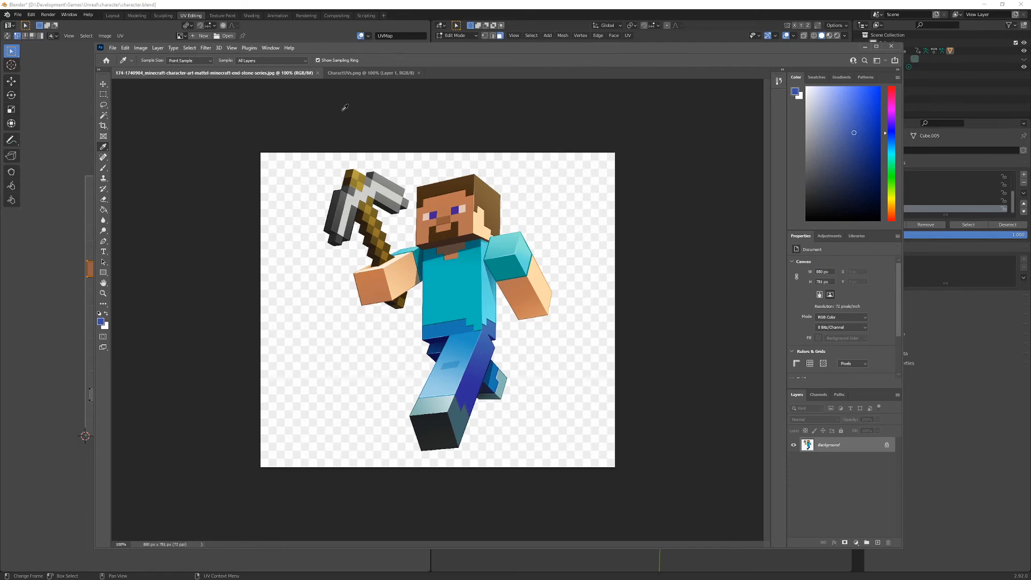
{"action": "left_click", "coordinate": [356, 74]}
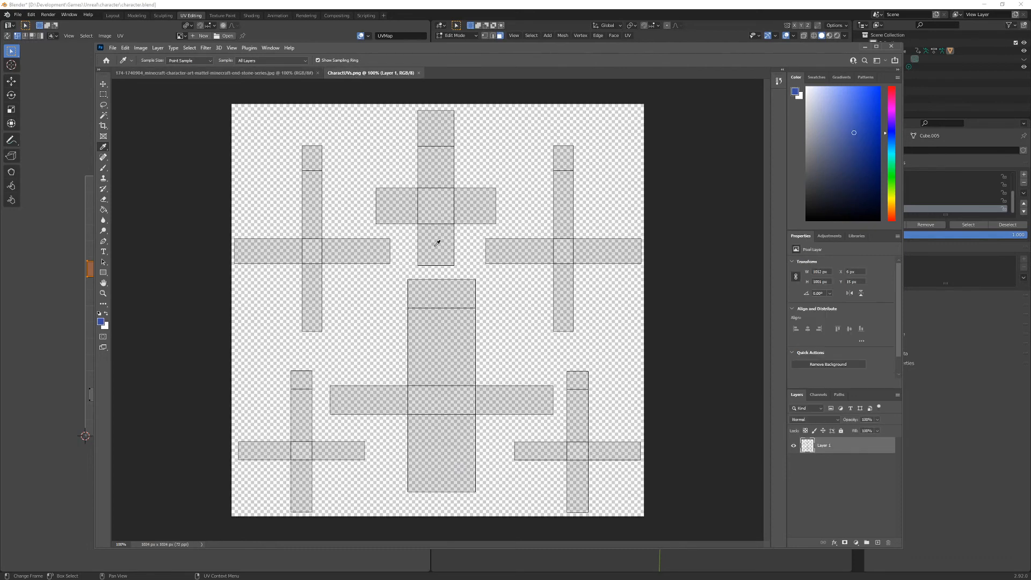
- Try a blue stroke with a smaller brush across the lower-right leg island's front face, and undo it
{"action": "key", "text": "b"}
{"action": "key", "text": "bracketleft"}
{"action": "key", "text": "bracketleft"}
{"action": "key", "text": "bracketleft"}
{"action": "key", "text": "bracketleft"}
{"action": "key", "text": "bracketleft"}
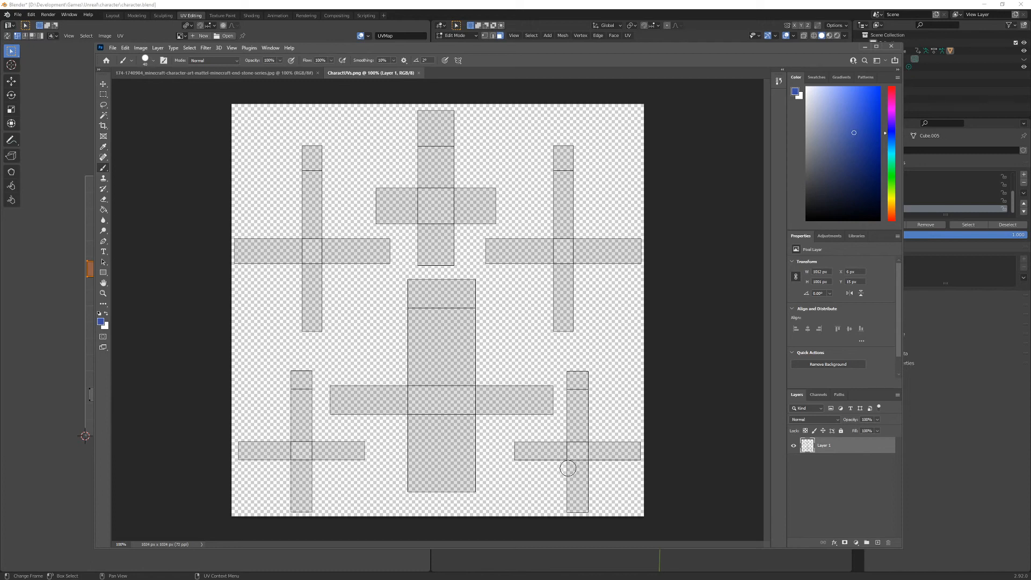
{"action": "left_click_drag", "start_coordinate": [568, 468], "coordinate": [589, 468]}
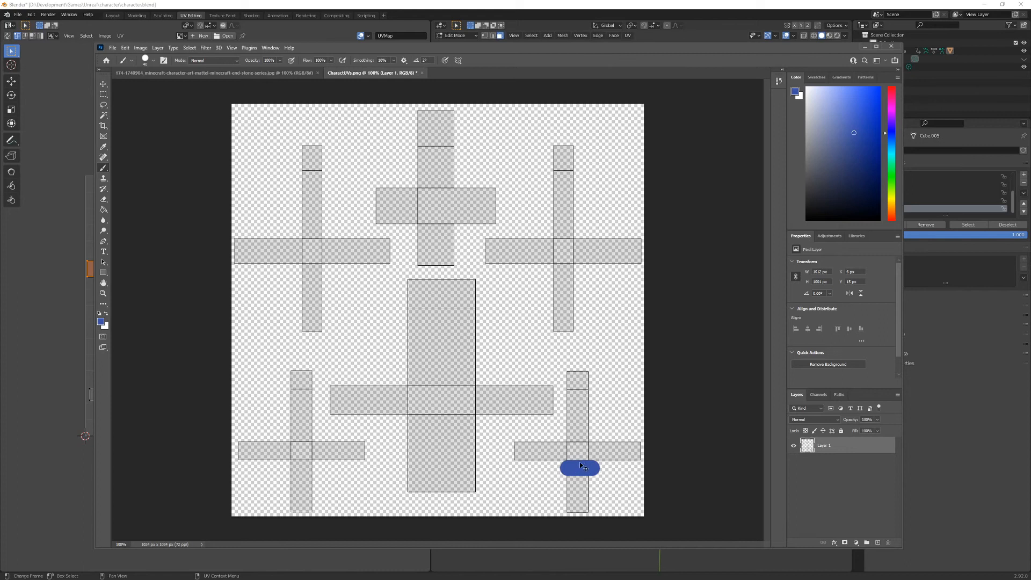
{"action": "key", "text": "ctrl+z"}
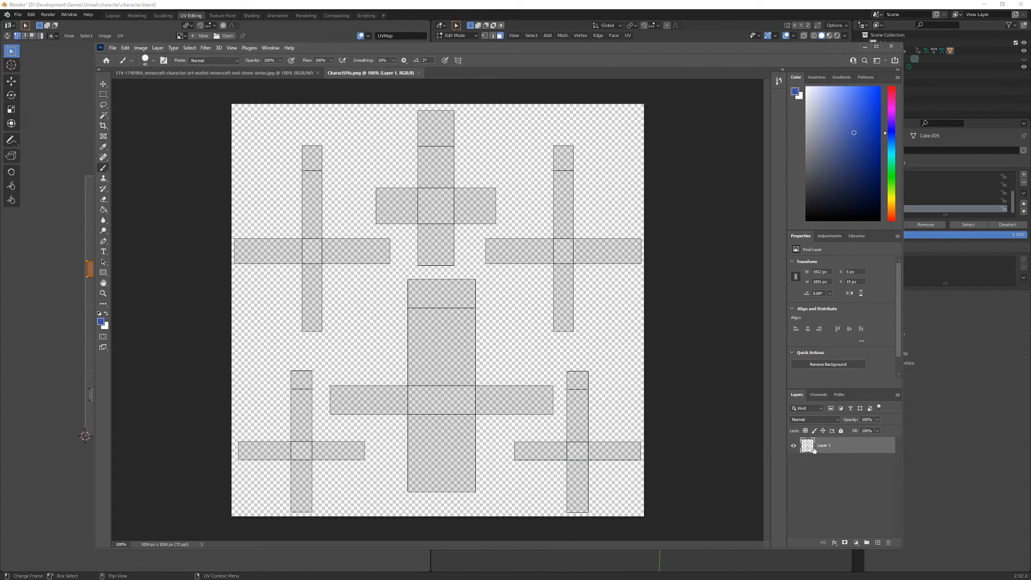
- Check the UV layout layer's visibility and add a new empty layer above it for painting
{"action": "left_click", "coordinate": [794, 446]}
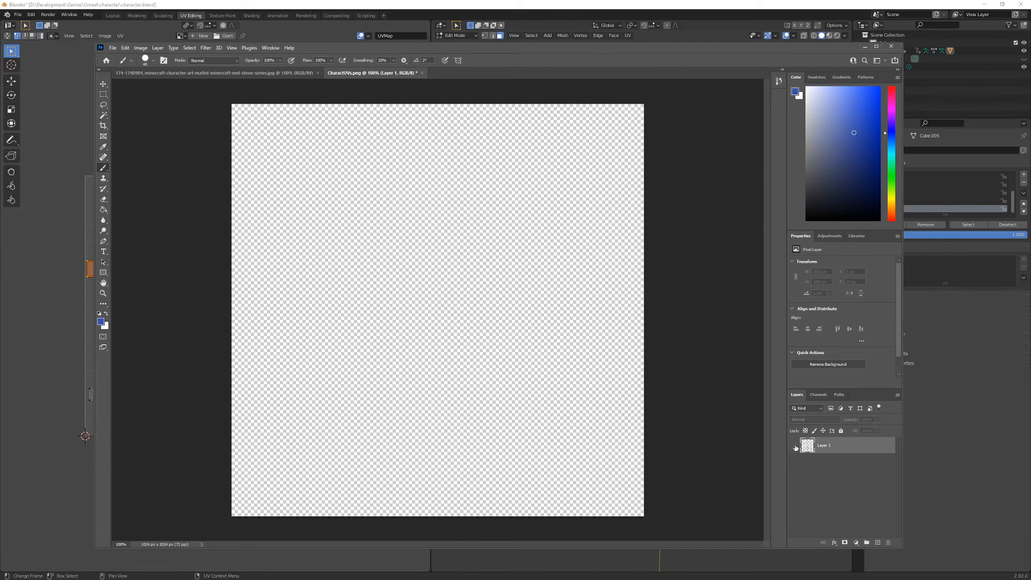
{"action": "left_click", "coordinate": [795, 446]}
{"action": "left_click", "coordinate": [877, 543]}
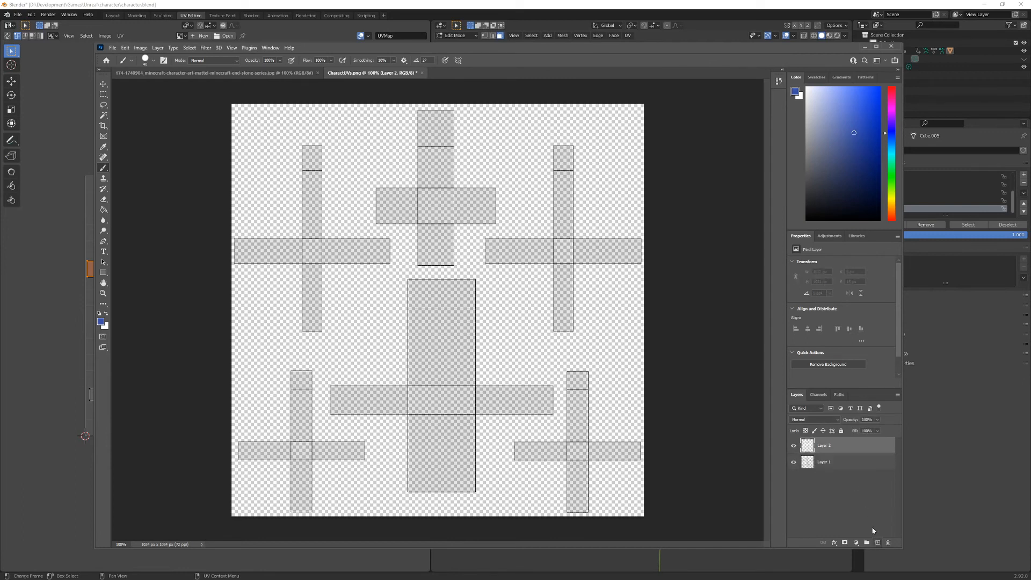
{"action": "left_click", "coordinate": [793, 462]}
{"action": "left_click", "coordinate": [793, 462]}
- Rename the UV layout layer as UVs and make the empty paint layer active
{"action": "double_click", "coordinate": [823, 461]}
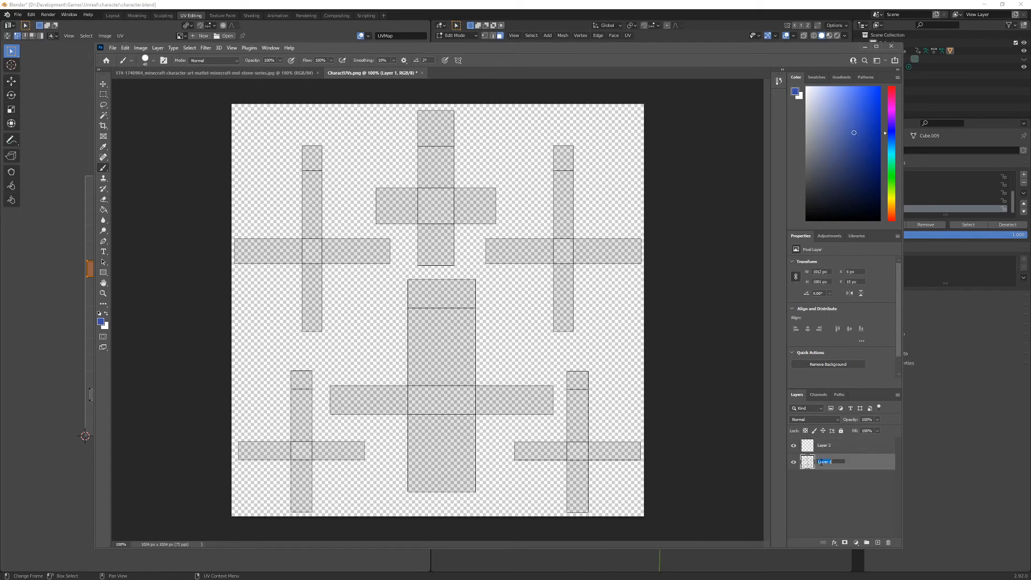
{"action": "key", "text": "Return"}
{"action": "left_click", "coordinate": [826, 446]}
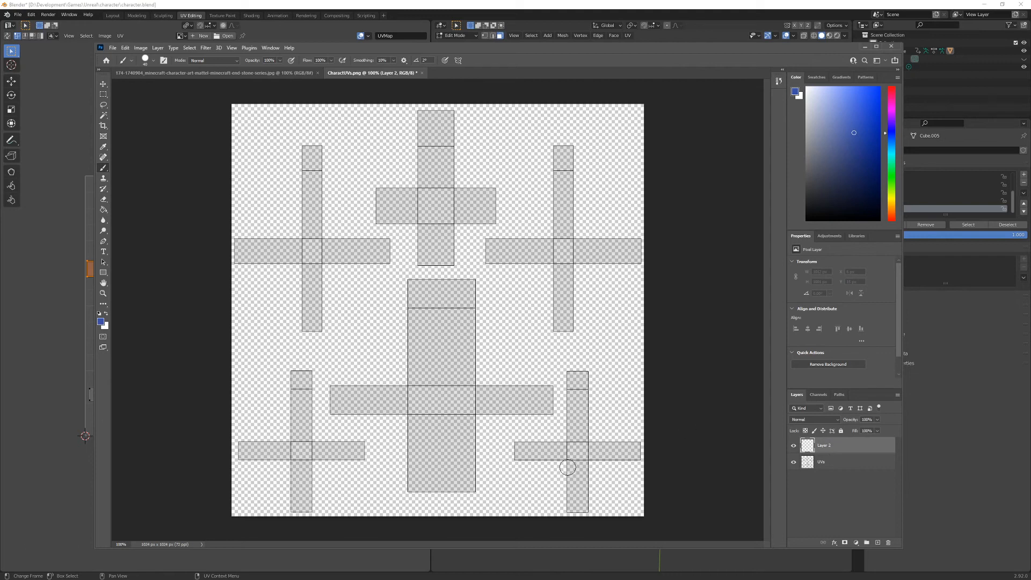
- Brush both lower leg islands solid blue, slightly past their outlines, and move the UVs layer above the paint layer
{"action": "mouse_move", "coordinate": [515, 446]}
{"action": "left_mouse_down"}
{"action": "mouse_move", "coordinate": [636, 447]}
{"action": "mouse_move", "coordinate": [510, 458]}
{"action": "left_mouse_up"}
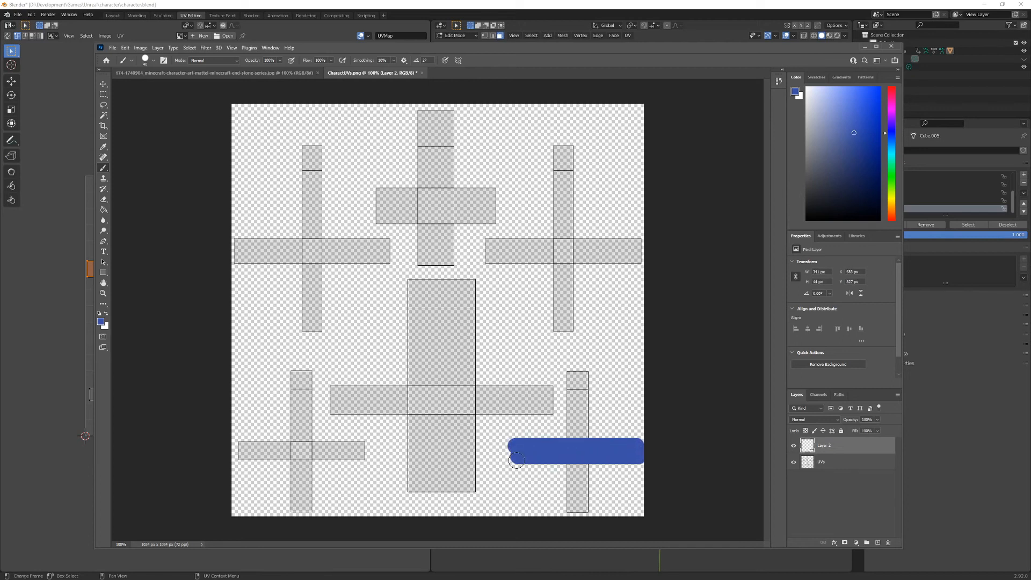
{"action": "mouse_move", "coordinate": [570, 369]}
{"action": "left_mouse_down"}
{"action": "mouse_move", "coordinate": [518, 439]}
{"action": "mouse_move", "coordinate": [567, 453]}
{"action": "left_mouse_up"}
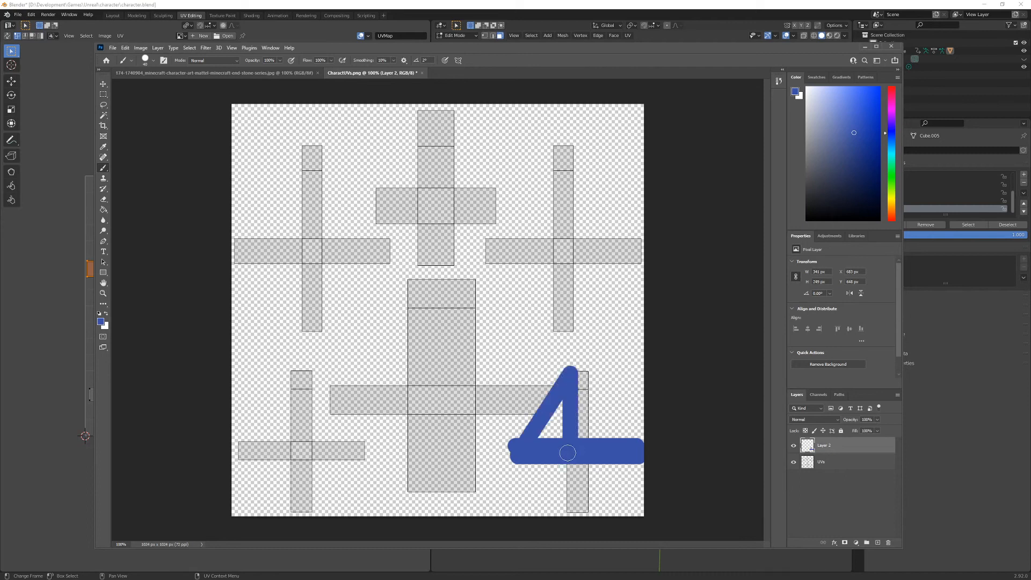
{"action": "key", "text": "ctrl+z"}
{"action": "key", "text": "ctrl+z"}
{"action": "left_click_drag", "start_coordinate": [569, 369], "coordinate": [578, 510]}
{"action": "mouse_move", "coordinate": [579, 373]}
{"action": "left_mouse_down", "text": "shift"}
{"action": "mouse_move", "coordinate": [578, 515]}
{"action": "mouse_move", "coordinate": [591, 513]}
{"action": "mouse_move", "coordinate": [588, 367]}
{"action": "left_mouse_up", "text": "shift"}
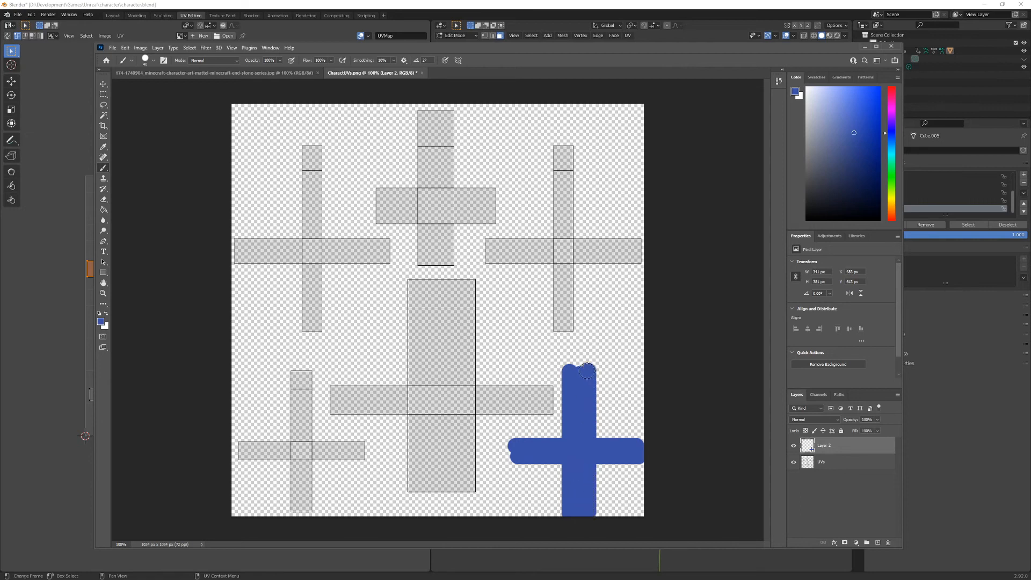
{"action": "mouse_move", "coordinate": [299, 369]}
{"action": "left_mouse_down"}
{"action": "mouse_move", "coordinate": [307, 512]}
{"action": "mouse_move", "coordinate": [361, 453]}
{"action": "mouse_move", "coordinate": [373, 457]}
{"action": "left_mouse_up"}
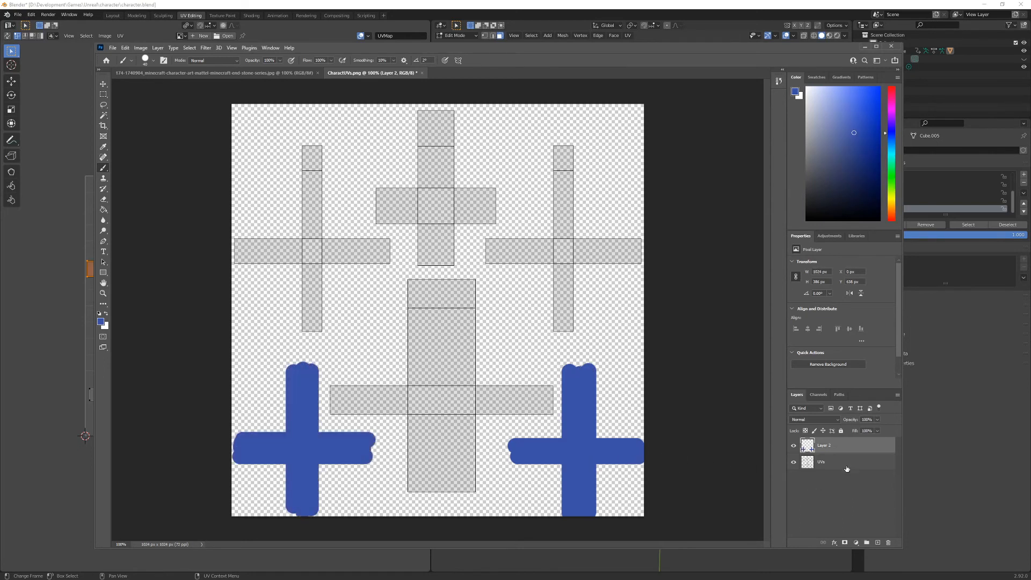
{"action": "left_click_drag", "start_coordinate": [846, 464], "coordinate": [845, 442]}
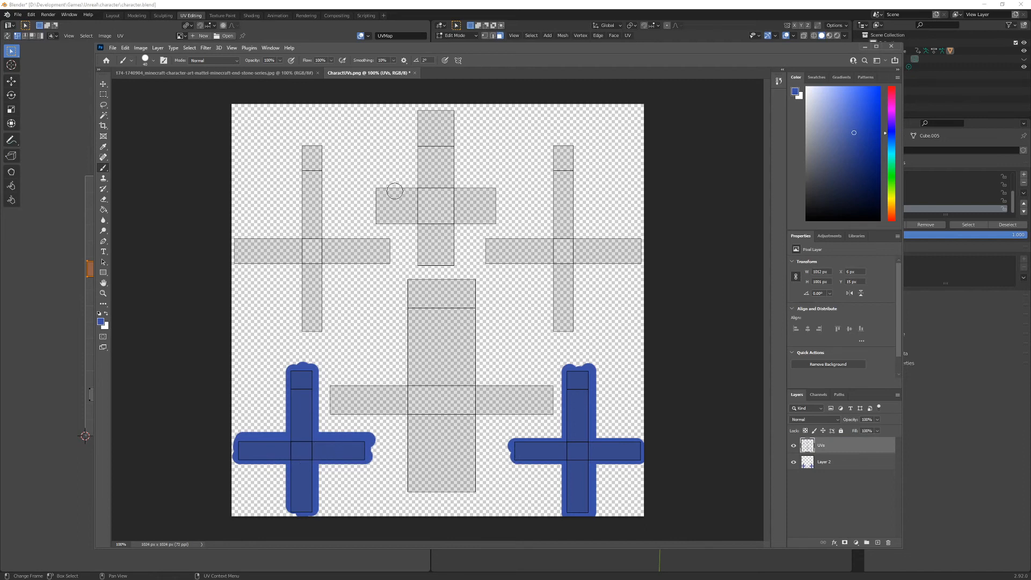
- Sample the light cyan of the shirt's side from the character reference image with the Eyedropper, and return to CharactUVs.png
{"action": "left_click", "coordinate": [281, 76]}
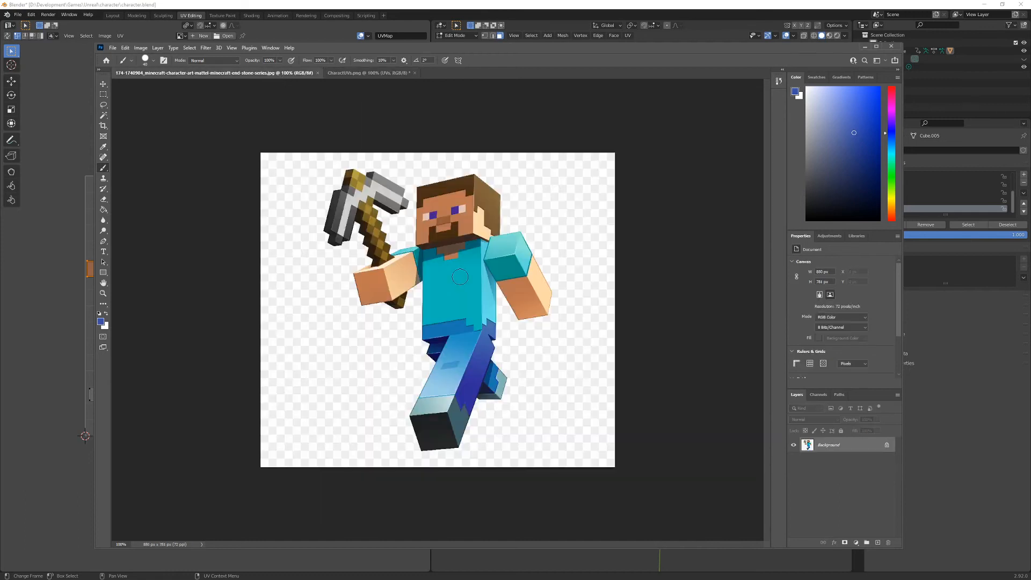
{"action": "key", "text": "i"}
{"action": "left_click", "coordinate": [488, 288]}
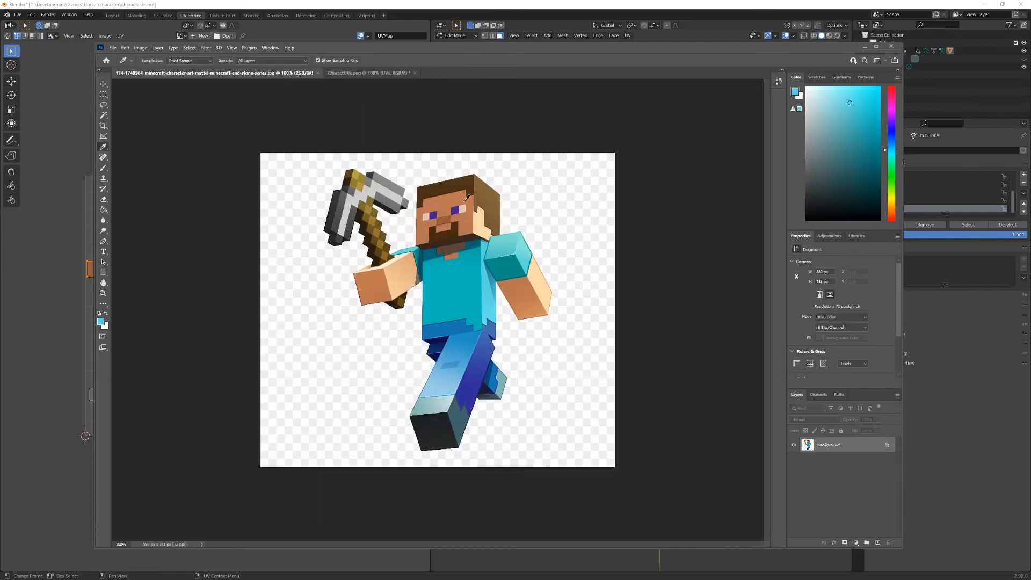
{"action": "left_click", "coordinate": [351, 73]}
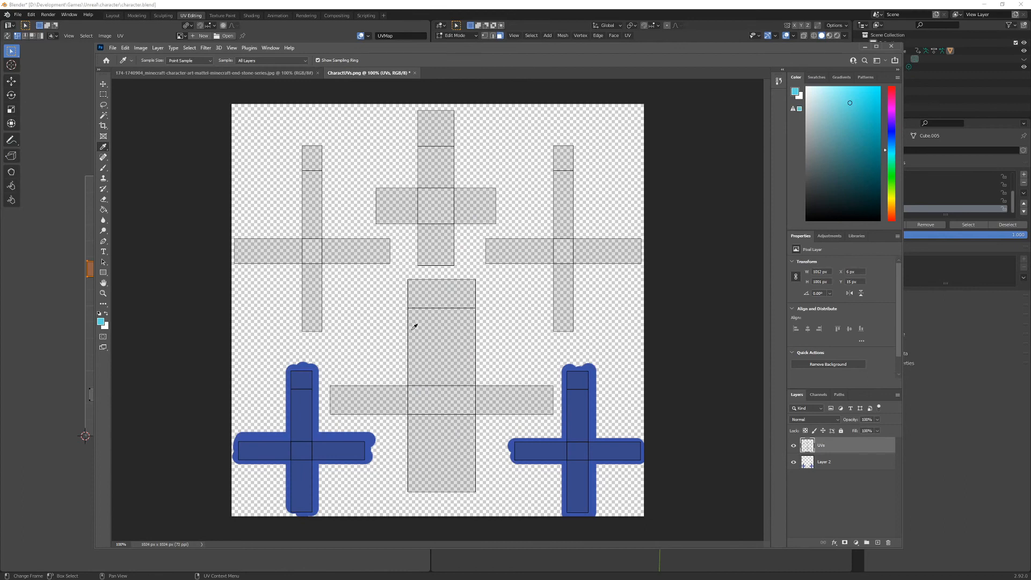
- Brush the large central torso island light cyan, slightly past its outlines, on the paint layer beneath the UVs layer
{"action": "key", "text": "b"}
{"action": "left_click_drag", "start_coordinate": [411, 276], "coordinate": [413, 510]}
{"action": "key", "text": "ctrl+z"}
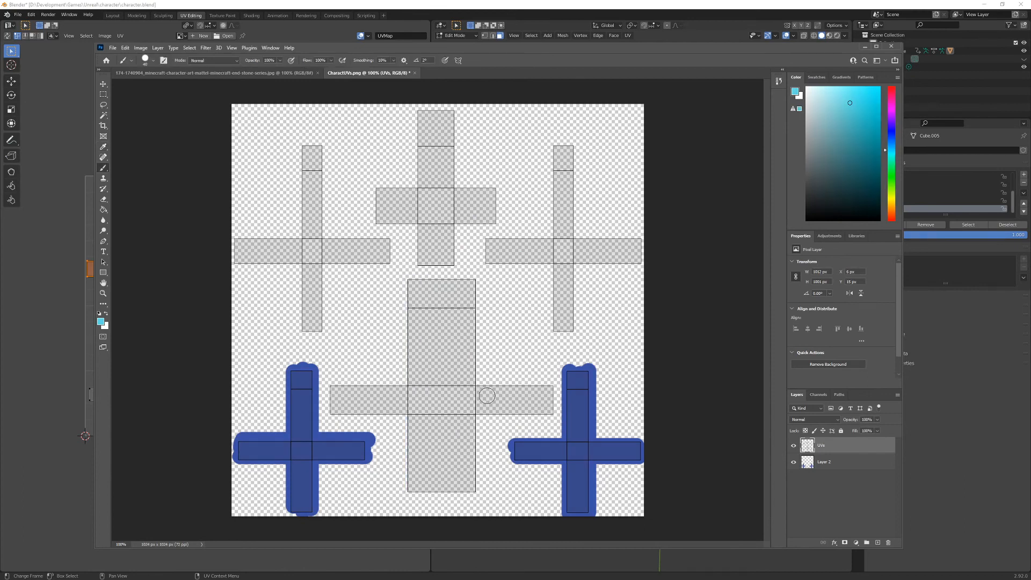
{"action": "left_click", "coordinate": [836, 462]}
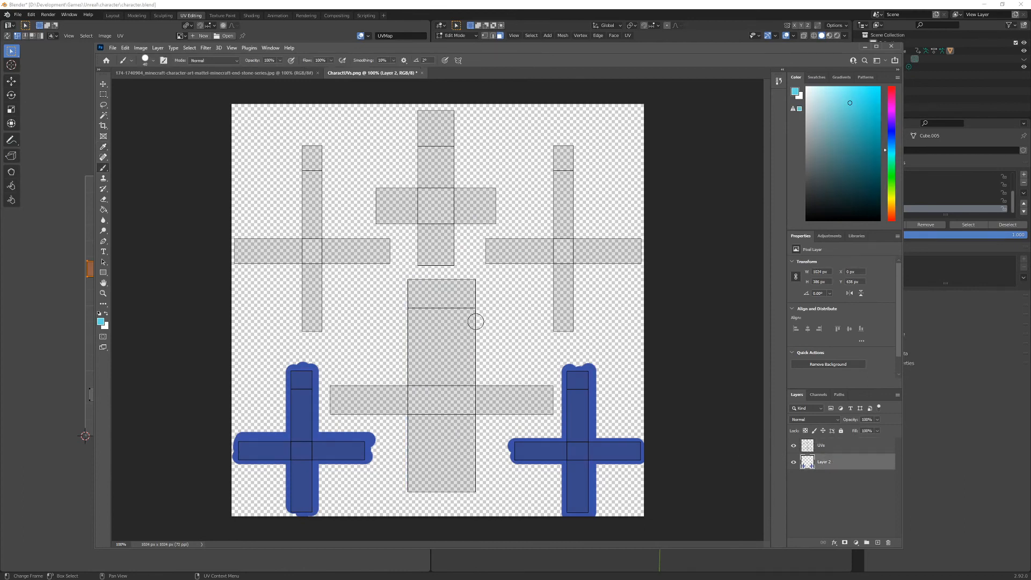
{"action": "mouse_move", "coordinate": [411, 281]}
{"action": "left_mouse_down"}
{"action": "mouse_move", "coordinate": [424, 272]}
{"action": "mouse_move", "coordinate": [443, 481]}
{"action": "mouse_move", "coordinate": [460, 486]}
{"action": "mouse_move", "coordinate": [457, 262]}
{"action": "left_mouse_up"}
{"action": "mouse_move", "coordinate": [484, 392]}
{"action": "left_mouse_down"}
{"action": "mouse_move", "coordinate": [550, 384]}
{"action": "mouse_move", "coordinate": [396, 384]}
{"action": "mouse_move", "coordinate": [367, 404]}
{"action": "left_mouse_up"}
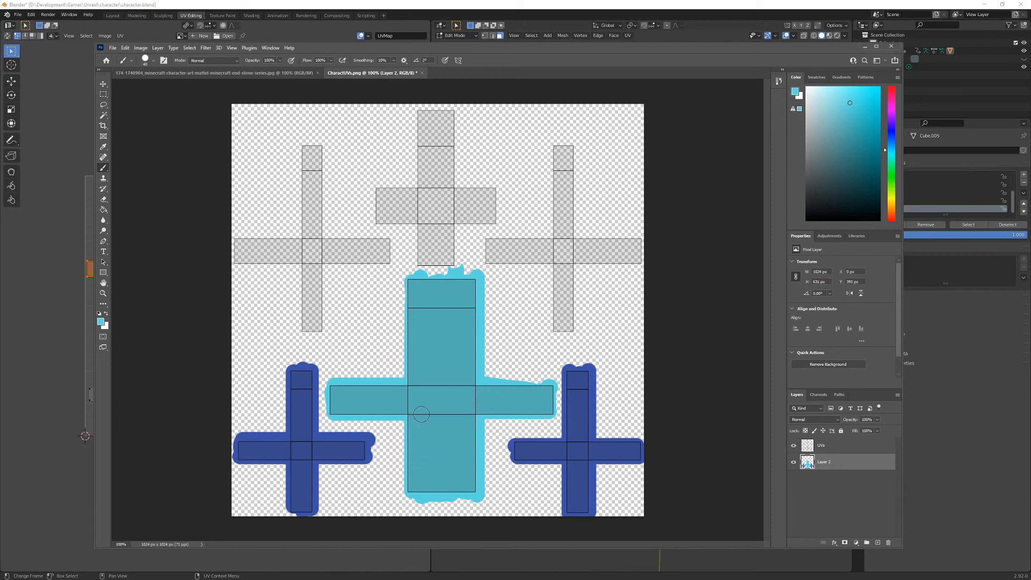
- Sample the light skin tone of the forearm from the character reference image with the Eyedropper, and return to CharactUVs.png
{"action": "left_click", "coordinate": [259, 74]}
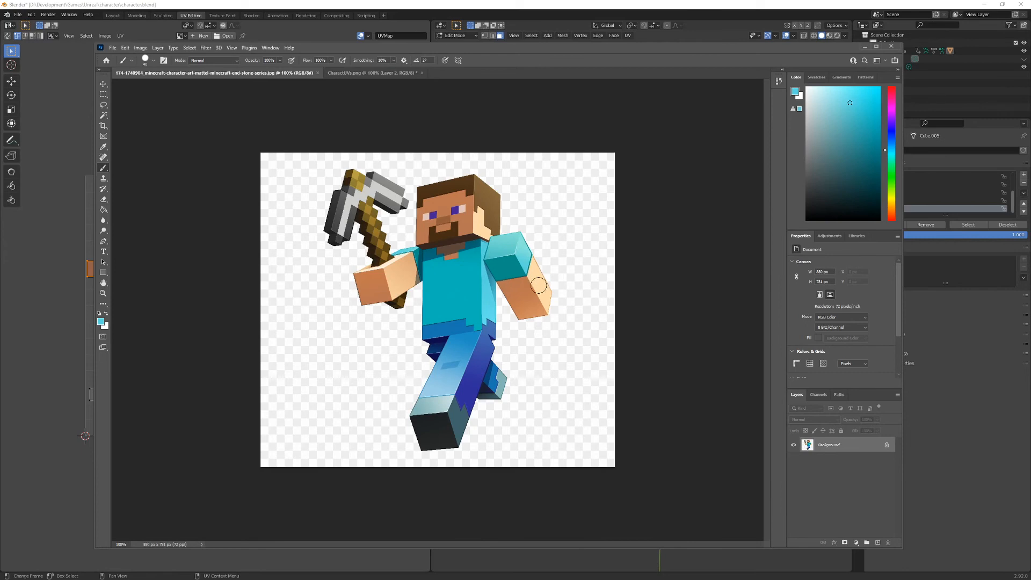
{"action": "key", "text": "x"}
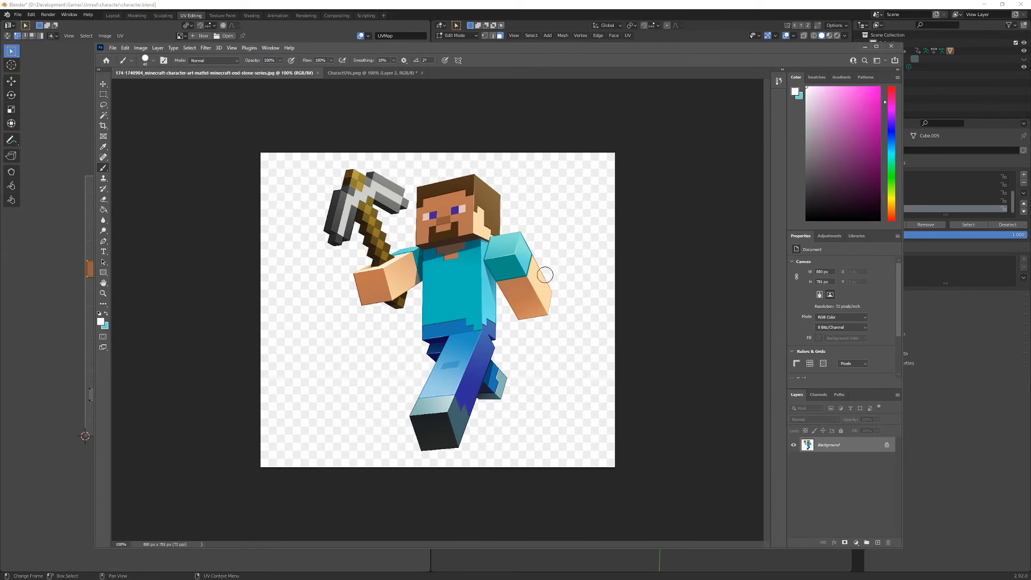
{"action": "key", "text": "i"}
{"action": "left_click", "coordinate": [541, 278]}
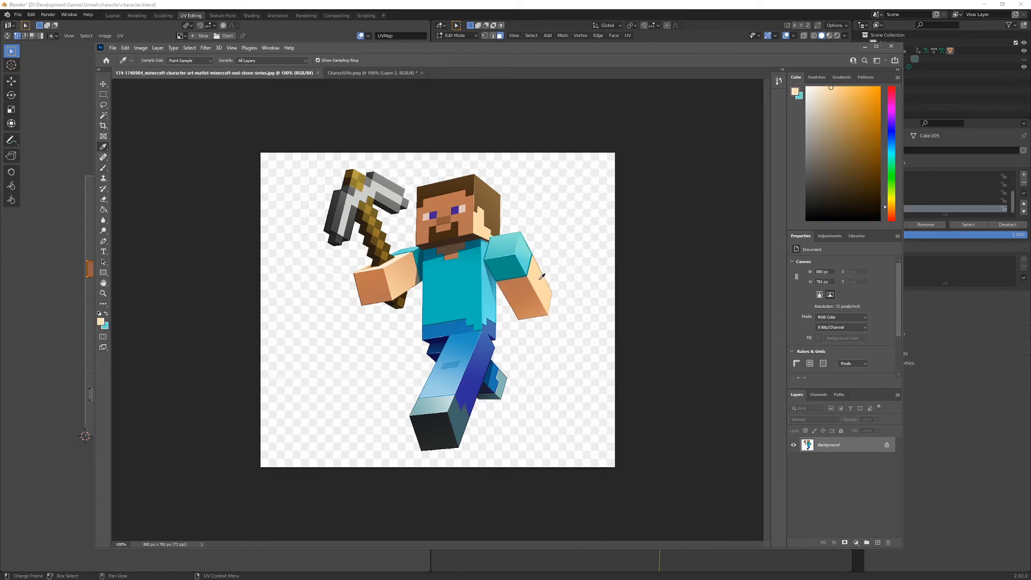
{"action": "left_click", "coordinate": [368, 73]}
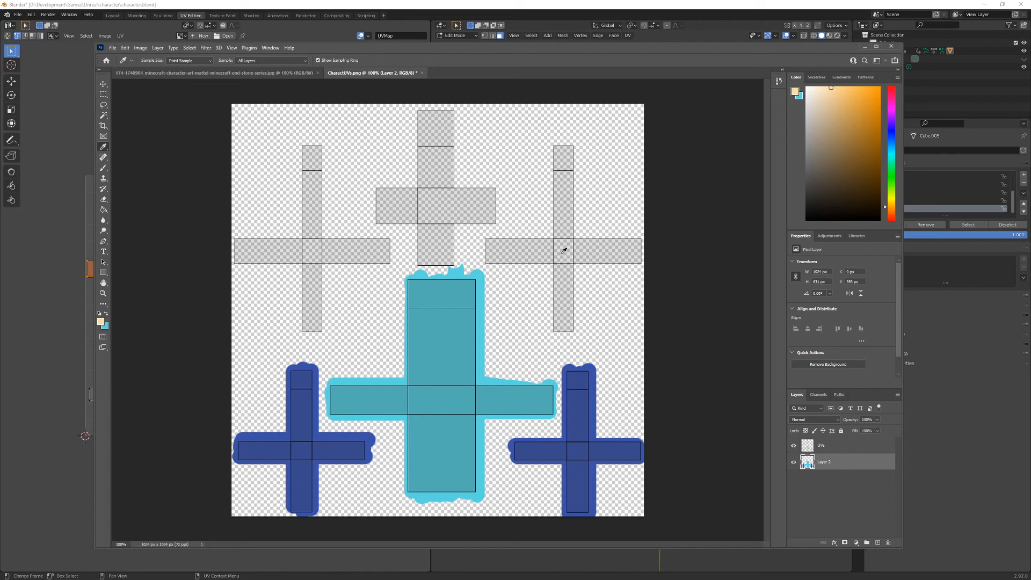
- Draw a light cyan rectangle about 202 px square over the centre of the upper-right arm island and rasterize its layer
{"action": "left_click", "coordinate": [105, 275]}
{"action": "left_click", "coordinate": [131, 274]}
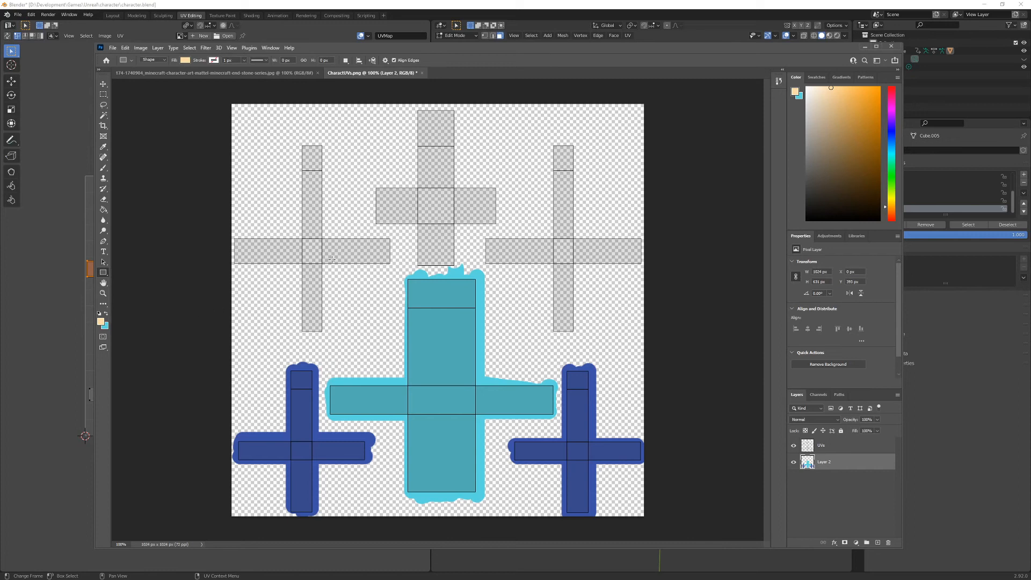
{"action": "key", "text": "x"}
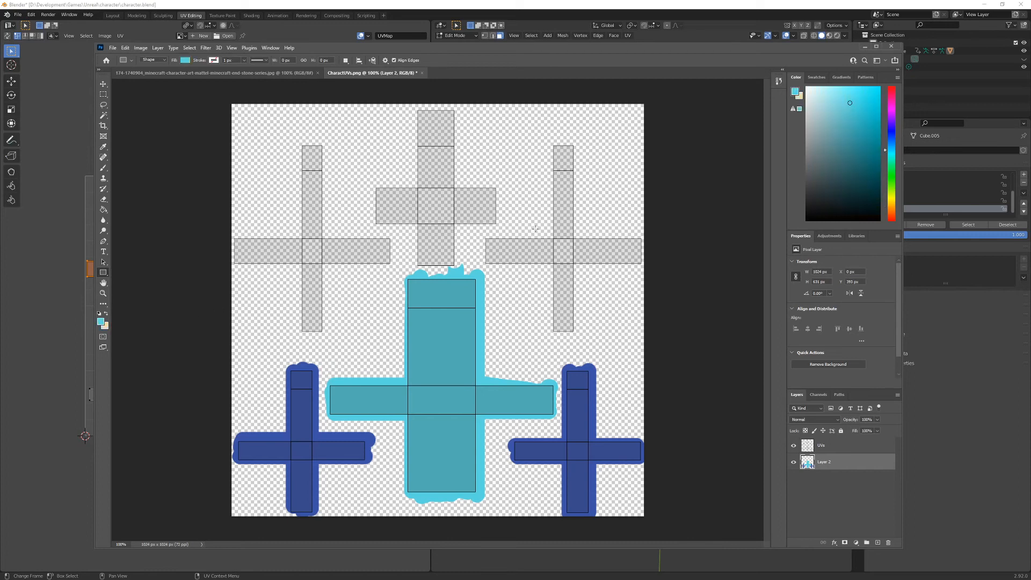
{"action": "left_click_drag", "start_coordinate": [533, 224], "coordinate": [597, 281]}
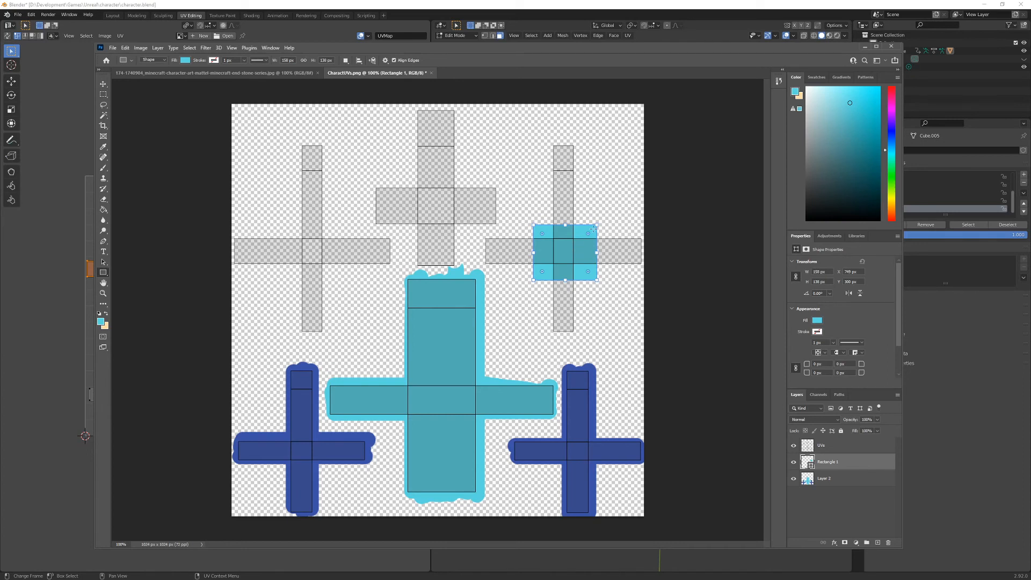
{"action": "key", "text": "Delete"}
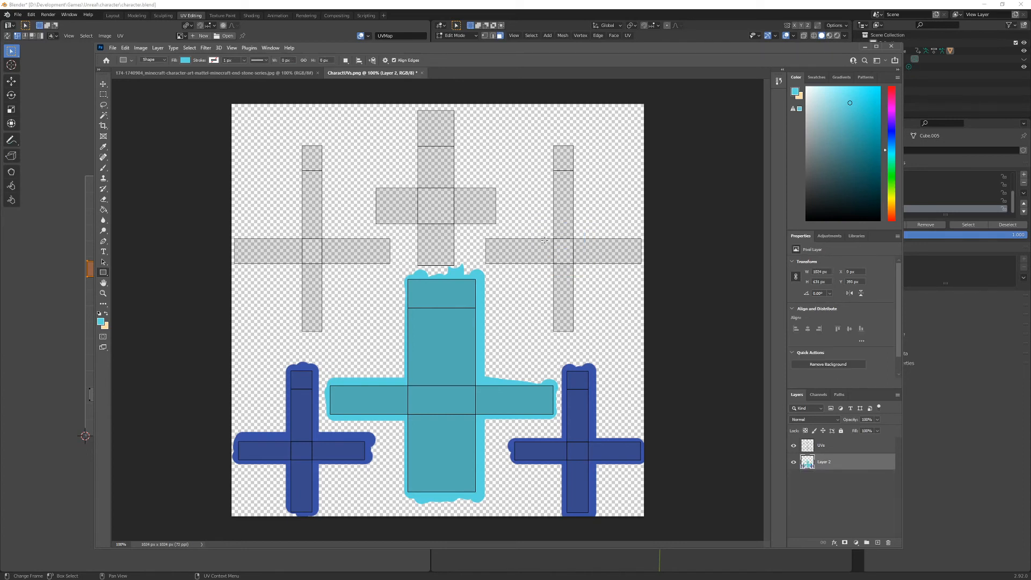
{"action": "left_click_drag", "start_coordinate": [525, 209], "coordinate": [607, 290]}
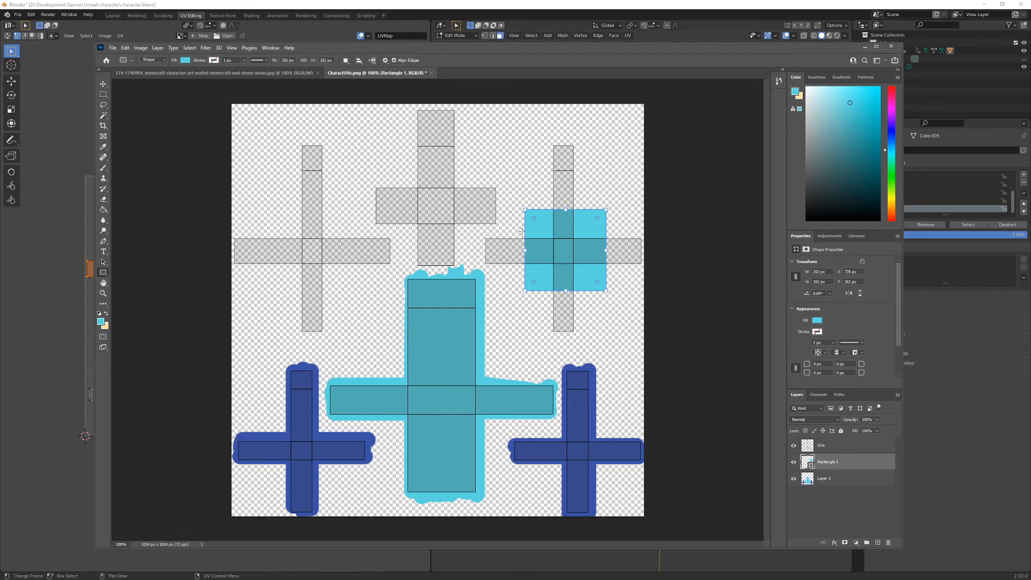
{"action": "right_click", "coordinate": [853, 463]}
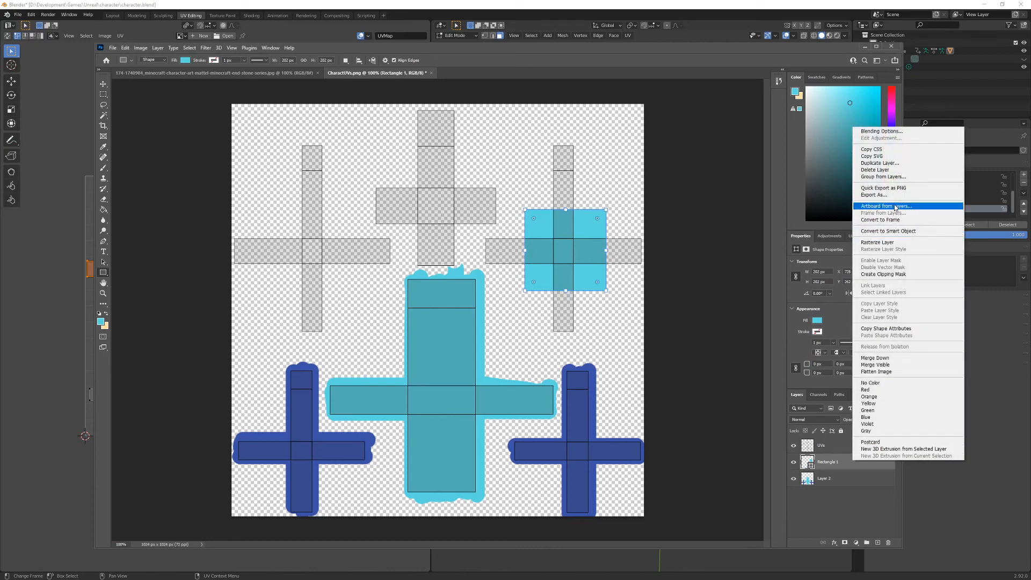
{"action": "left_click", "coordinate": [900, 243]}
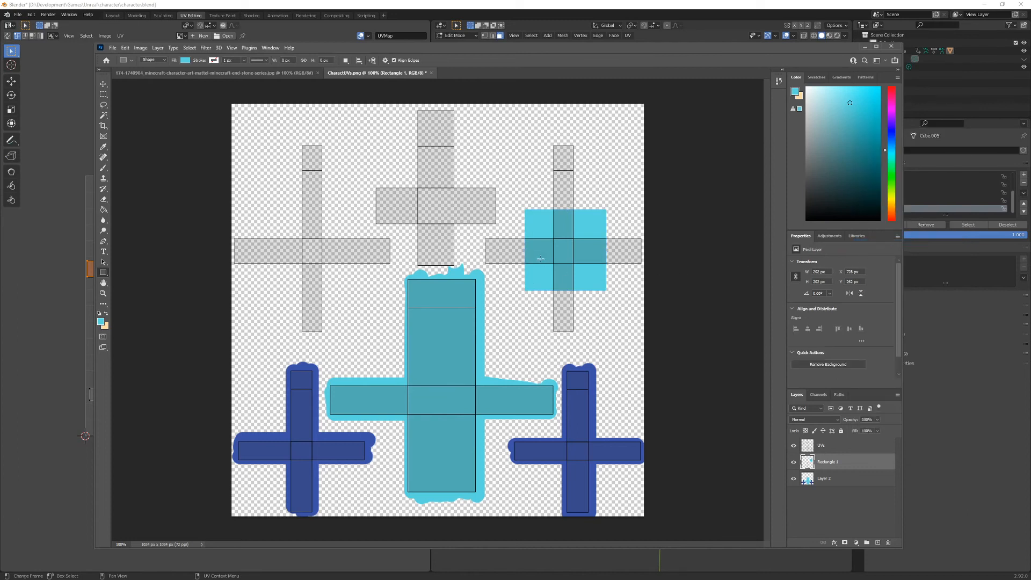
- Duplicate the cyan square onto the centre of the upper-left arm island, and merge both squares down into the paint layer
{"action": "key", "text": "m"}
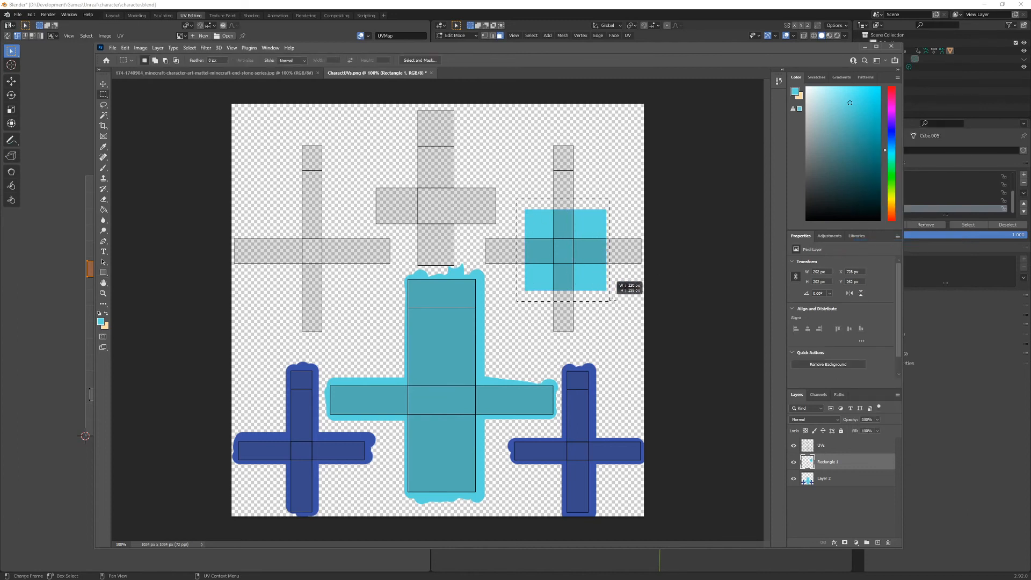
{"action": "left_click_drag", "start_coordinate": [517, 198], "coordinate": [617, 301]}
{"action": "key", "text": "ctrl+j"}
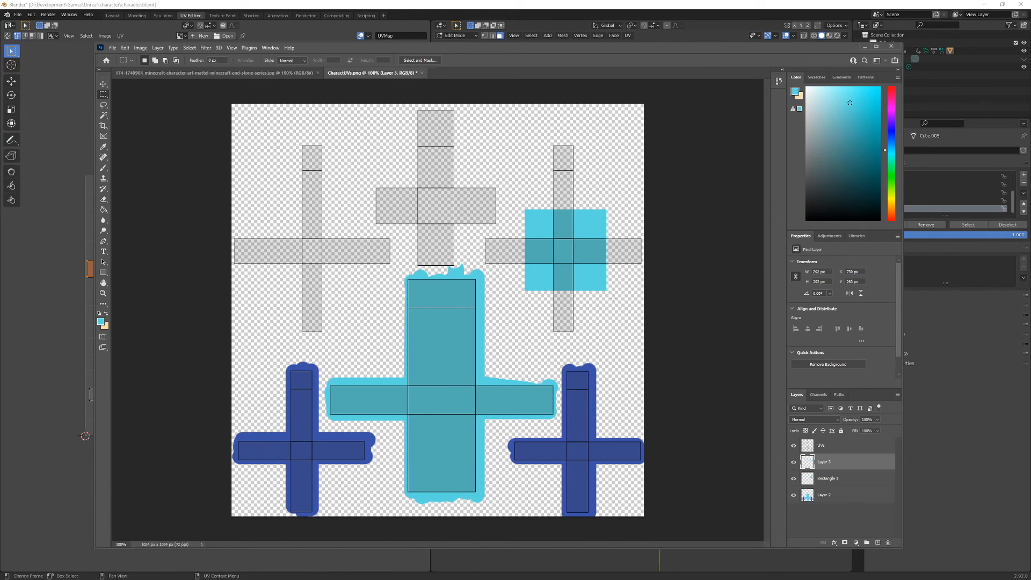
{"action": "key", "text": "v"}
{"action": "left_click_drag", "start_coordinate": [592, 282], "coordinate": [338, 283]}
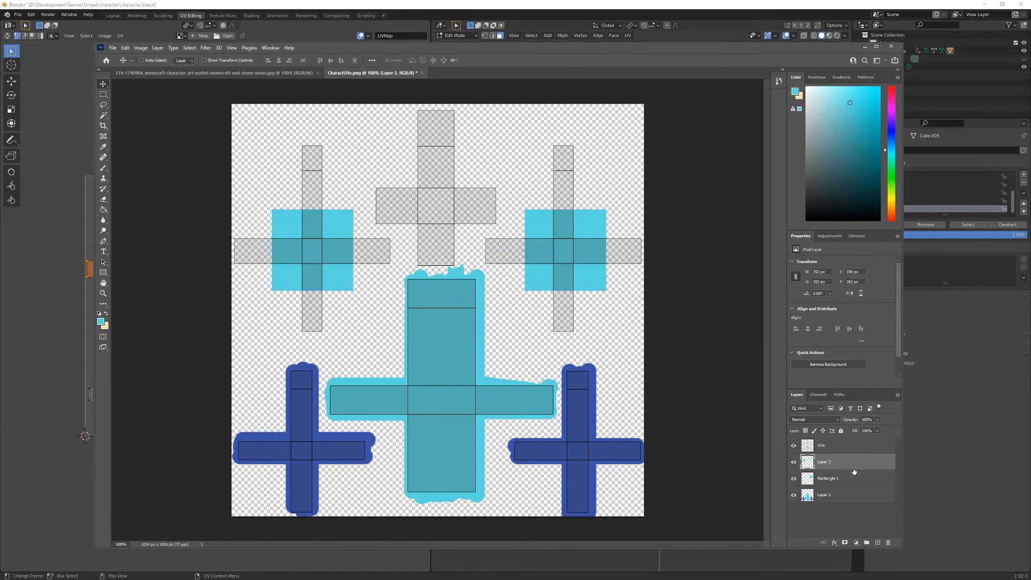
{"action": "key", "text": "ctrl+e"}
{"action": "key", "text": "ctrl+e"}
- Make the sampled skin tone the foreground colour and add an empty layer beneath the paint layer for brushing
{"action": "key", "text": "x"}
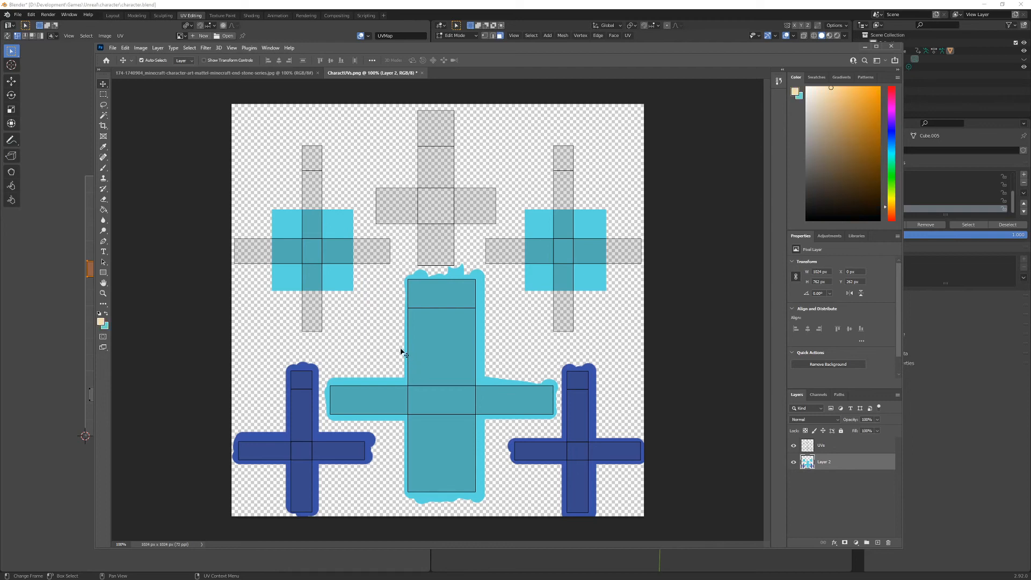
{"action": "key", "text": "b"}
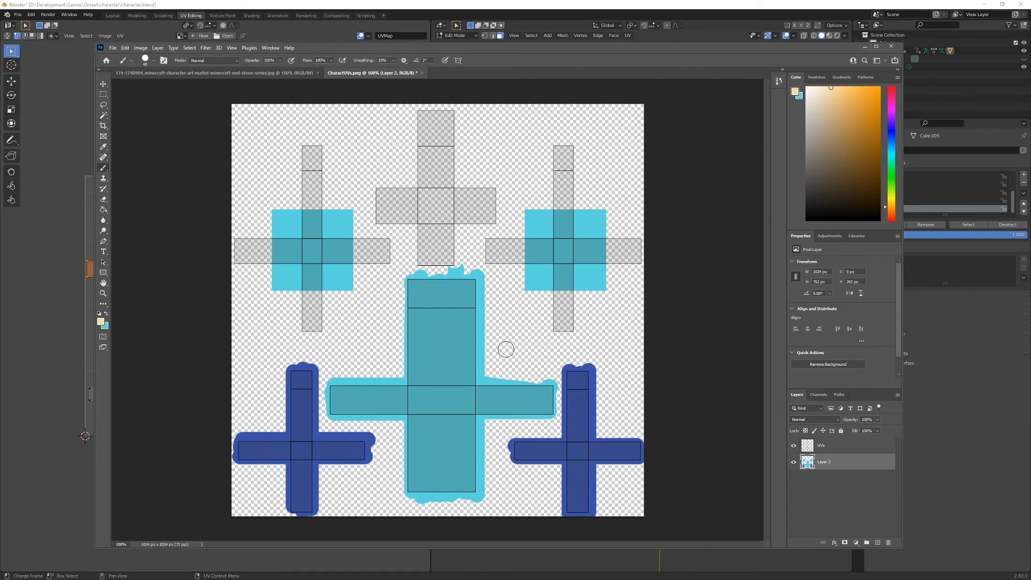
{"action": "left_click", "coordinate": [878, 543]}
{"action": "left_click_drag", "start_coordinate": [853, 465], "coordinate": [850, 486]}
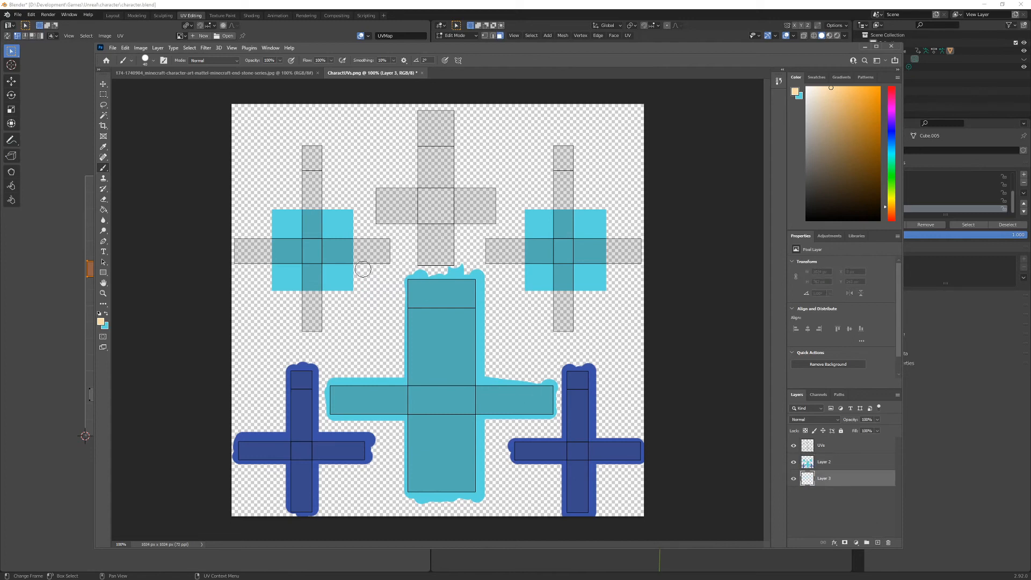
- Brush the four ends of both arm islands skin tone, slightly past their outlines, on the new layer behind the cyan squares
{"action": "mouse_move", "coordinate": [297, 293]}
{"action": "left_mouse_down"}
{"action": "mouse_move", "coordinate": [334, 295]}
{"action": "mouse_move", "coordinate": [306, 299]}
{"action": "mouse_move", "coordinate": [336, 304]}
{"action": "mouse_move", "coordinate": [299, 313]}
{"action": "mouse_move", "coordinate": [329, 329]}
{"action": "mouse_move", "coordinate": [310, 332]}
{"action": "left_mouse_up"}
{"action": "mouse_move", "coordinate": [268, 234]}
{"action": "left_mouse_down"}
{"action": "mouse_move", "coordinate": [247, 233]}
{"action": "mouse_move", "coordinate": [241, 275]}
{"action": "left_mouse_up"}
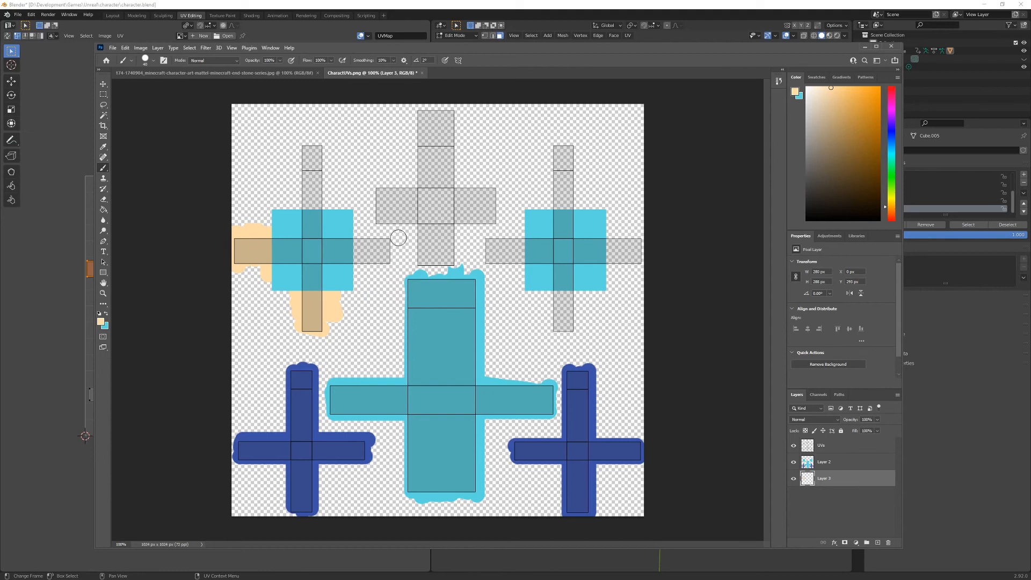
{"action": "mouse_move", "coordinate": [364, 233]}
{"action": "left_mouse_down"}
{"action": "mouse_move", "coordinate": [355, 273]}
{"action": "mouse_move", "coordinate": [361, 234]}
{"action": "mouse_move", "coordinate": [372, 275]}
{"action": "mouse_move", "coordinate": [378, 242]}
{"action": "mouse_move", "coordinate": [379, 263]}
{"action": "left_mouse_up"}
{"action": "mouse_move", "coordinate": [321, 151]}
{"action": "left_mouse_down"}
{"action": "mouse_move", "coordinate": [307, 151]}
{"action": "mouse_move", "coordinate": [338, 152]}
{"action": "mouse_move", "coordinate": [297, 159]}
{"action": "mouse_move", "coordinate": [322, 181]}
{"action": "mouse_move", "coordinate": [299, 187]}
{"action": "mouse_move", "coordinate": [319, 190]}
{"action": "mouse_move", "coordinate": [298, 207]}
{"action": "mouse_move", "coordinate": [332, 214]}
{"action": "left_mouse_up"}
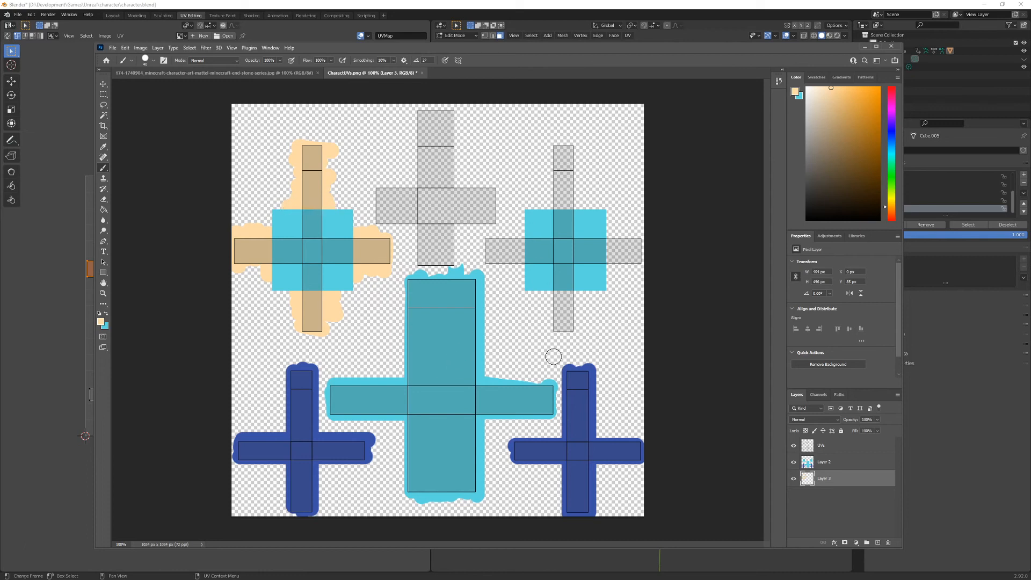
{"action": "mouse_move", "coordinate": [548, 295]}
{"action": "left_mouse_down"}
{"action": "mouse_move", "coordinate": [579, 298]}
{"action": "mouse_move", "coordinate": [562, 322]}
{"action": "mouse_move", "coordinate": [581, 336]}
{"action": "left_mouse_up"}
{"action": "mouse_move", "coordinate": [612, 234]}
{"action": "left_mouse_down"}
{"action": "mouse_move", "coordinate": [605, 239]}
{"action": "mouse_move", "coordinate": [633, 230]}
{"action": "mouse_move", "coordinate": [634, 276]}
{"action": "left_mouse_up"}
{"action": "mouse_move", "coordinate": [525, 233]}
{"action": "left_mouse_down"}
{"action": "mouse_move", "coordinate": [511, 264]}
{"action": "mouse_move", "coordinate": [498, 269]}
{"action": "mouse_move", "coordinate": [488, 259]}
{"action": "mouse_move", "coordinate": [503, 239]}
{"action": "mouse_move", "coordinate": [524, 255]}
{"action": "left_mouse_up"}
{"action": "mouse_move", "coordinate": [553, 209]}
{"action": "left_mouse_down"}
{"action": "mouse_move", "coordinate": [569, 213]}
{"action": "mouse_move", "coordinate": [576, 201]}
{"action": "mouse_move", "coordinate": [555, 183]}
{"action": "mouse_move", "coordinate": [577, 176]}
{"action": "mouse_move", "coordinate": [553, 149]}
{"action": "mouse_move", "coordinate": [580, 168]}
{"action": "left_mouse_up"}
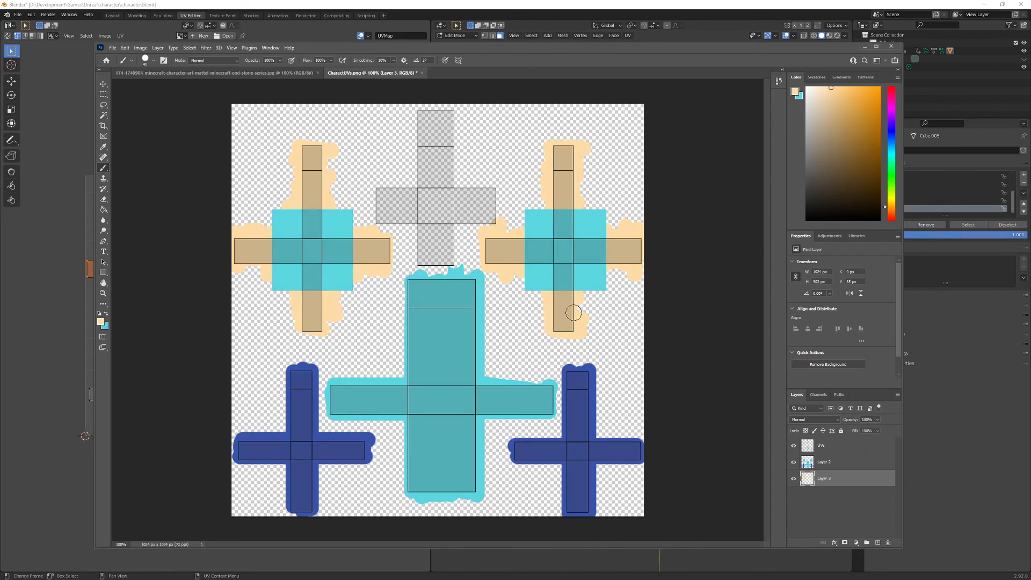
- Merge the cyan and blue paint layer with the skin-tone layer beneath it
{"action": "key", "text": "e"}
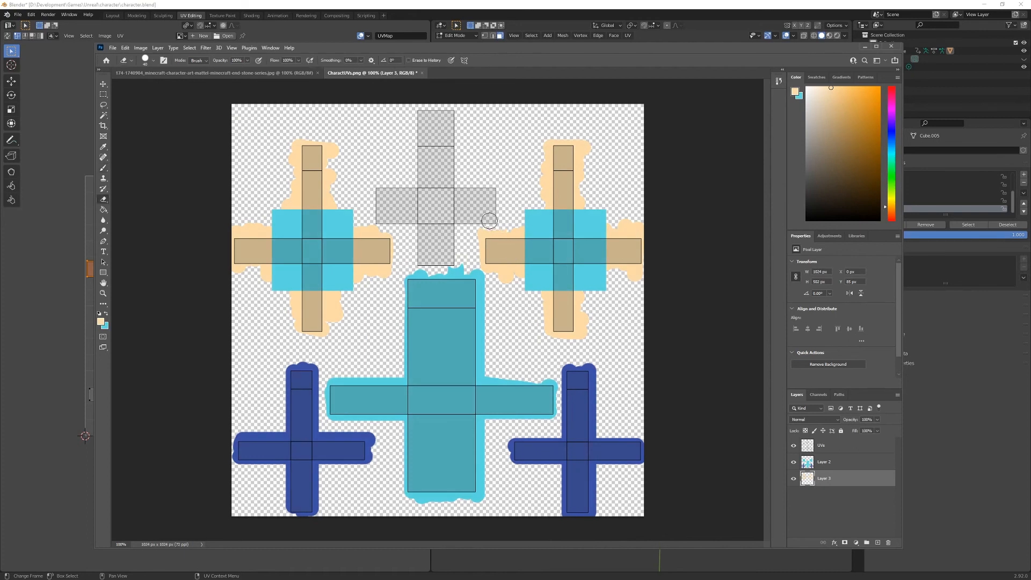
{"action": "left_click", "coordinate": [859, 465]}
{"action": "key", "text": "ctrl+e"}
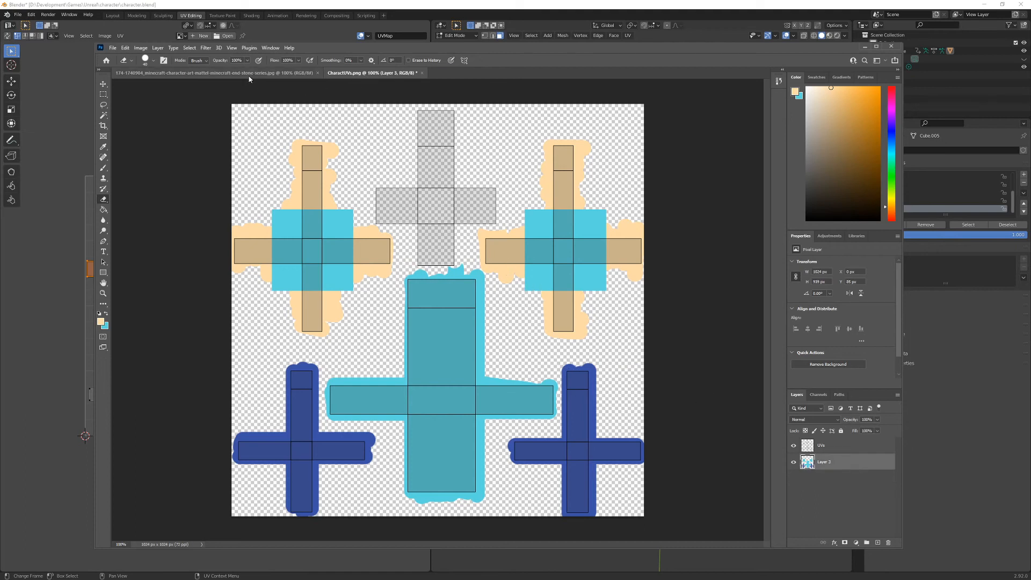
- Copy a rectangular area around the head from the character reference image and paste it into CharactUVs.png as a new layer
{"action": "key", "text": "z"}
{"action": "left_click", "coordinate": [431, 203]}
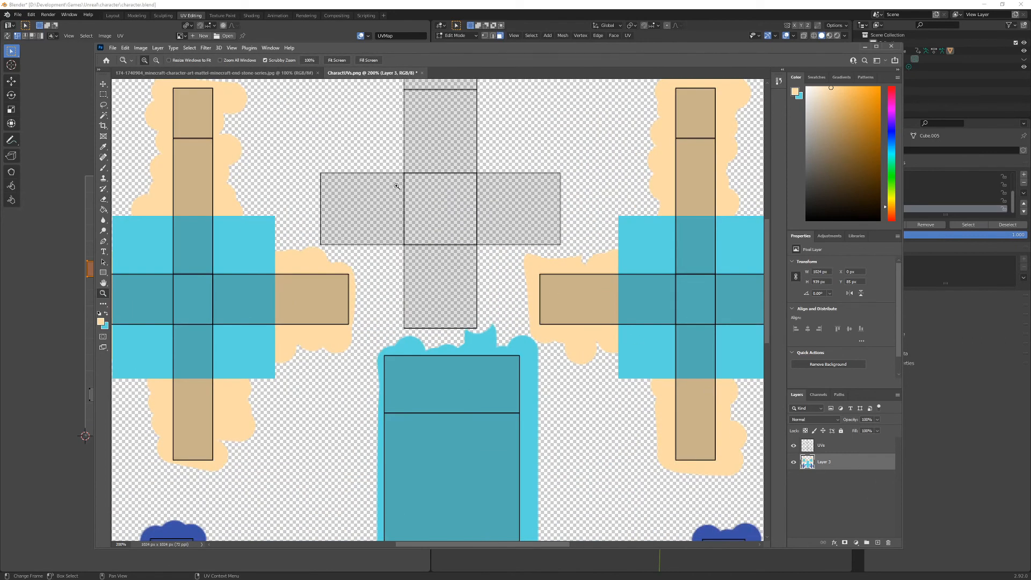
{"action": "left_click", "coordinate": [269, 75]}
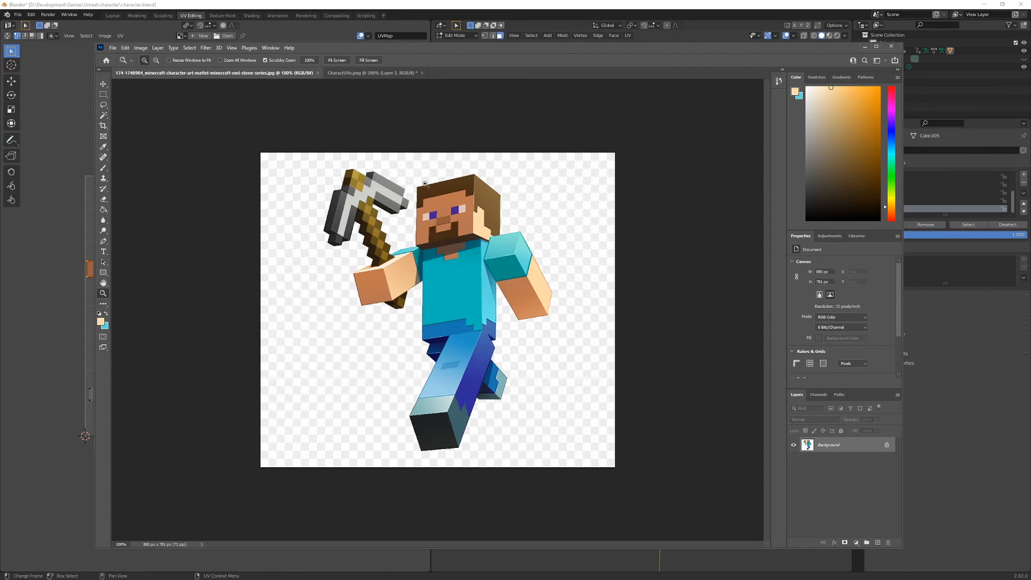
{"action": "key", "text": "m"}
{"action": "left_click_drag", "start_coordinate": [409, 171], "coordinate": [485, 252]}
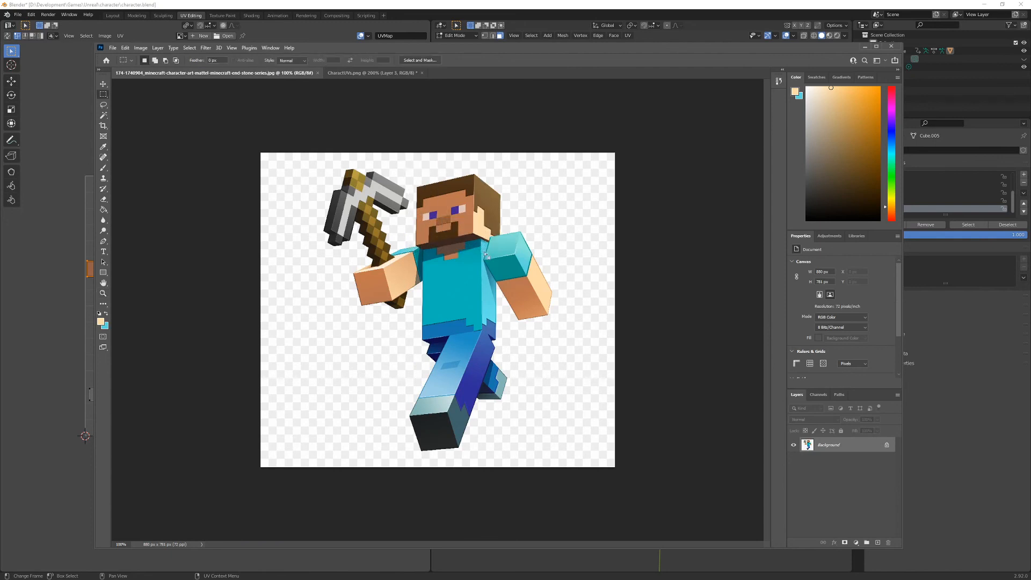
{"action": "left_click", "coordinate": [370, 72]}
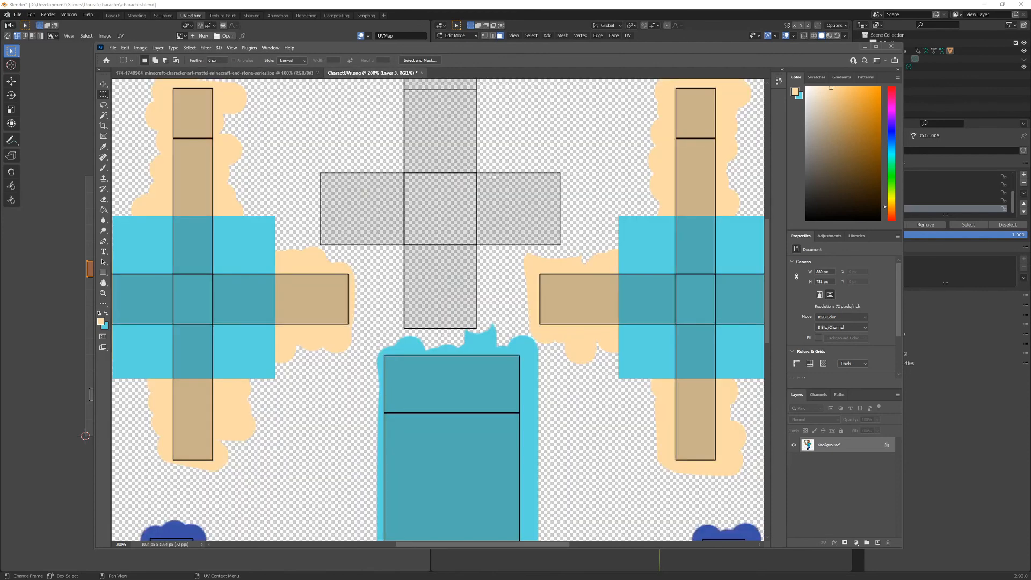
{"action": "key", "text": "ctrl+v"}
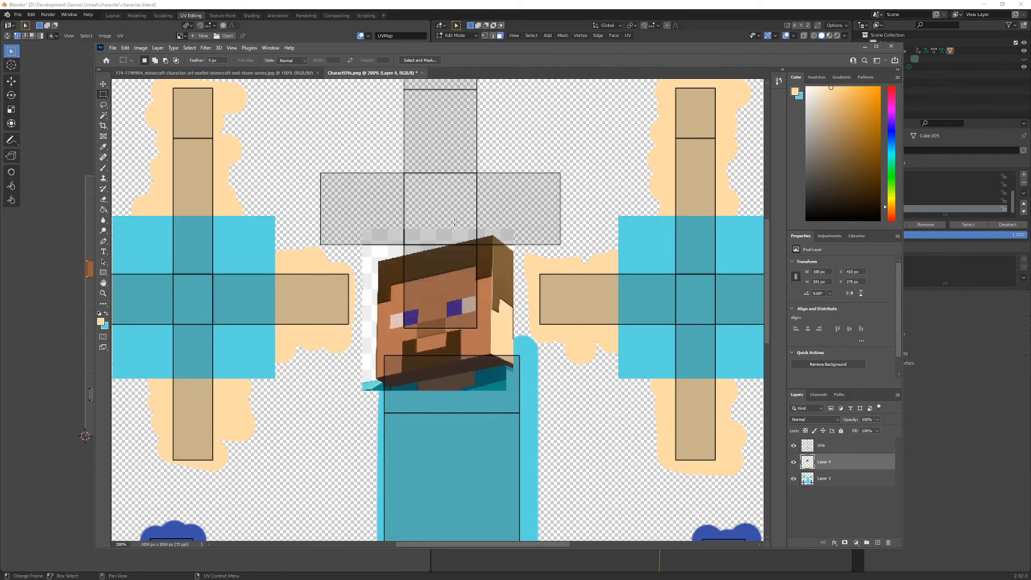
- Move the pasted head onto the lowest square of the head island and scale it down to about that square's size
{"action": "key", "text": "v"}
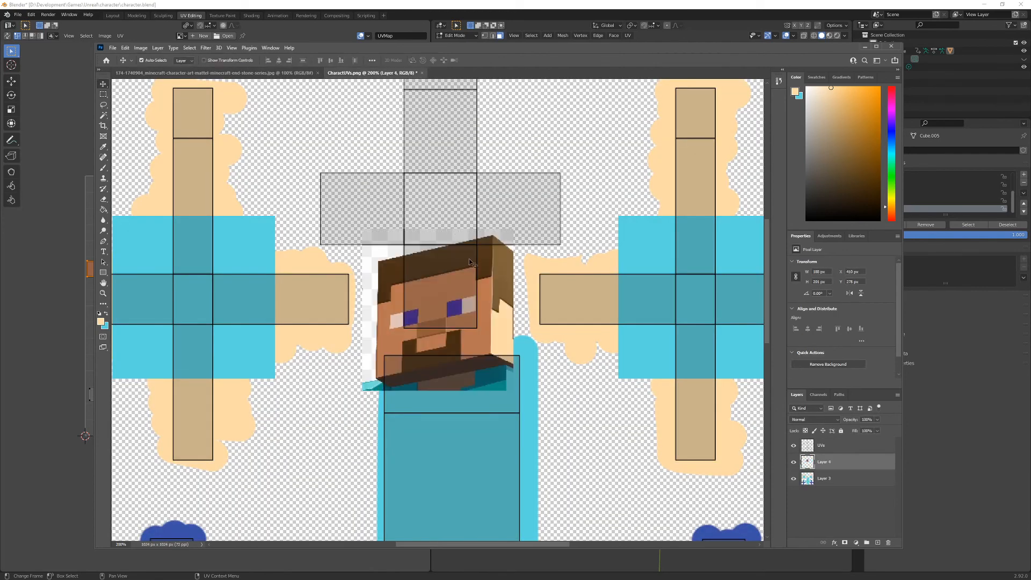
{"action": "left_click_drag", "start_coordinate": [484, 327], "coordinate": [486, 293]}
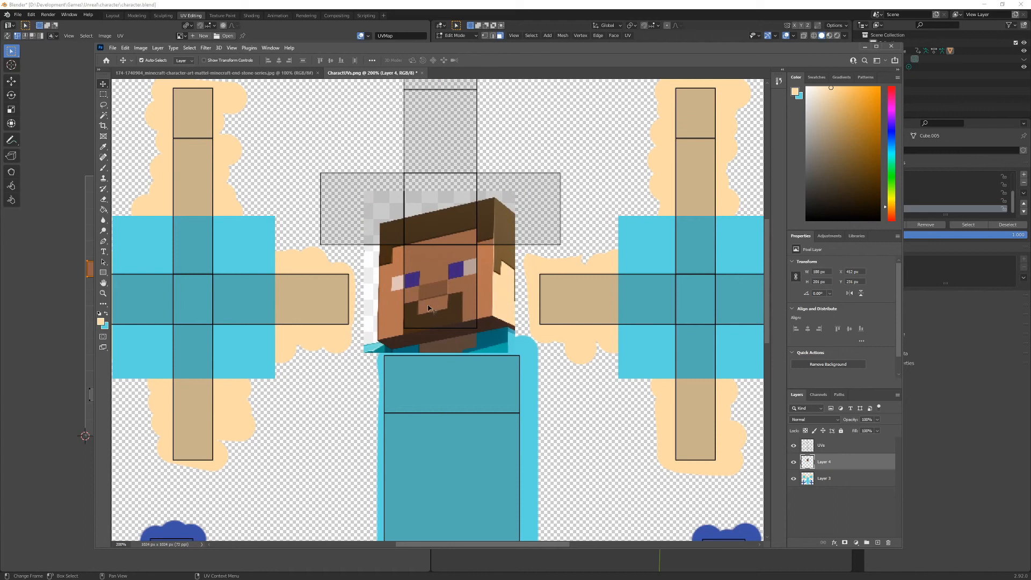
{"action": "key", "text": "ctrl+t"}
{"action": "left_click_drag", "start_coordinate": [514, 191], "coordinate": [501, 245]}
{"action": "left_click_drag", "start_coordinate": [363, 354], "coordinate": [390, 326]}
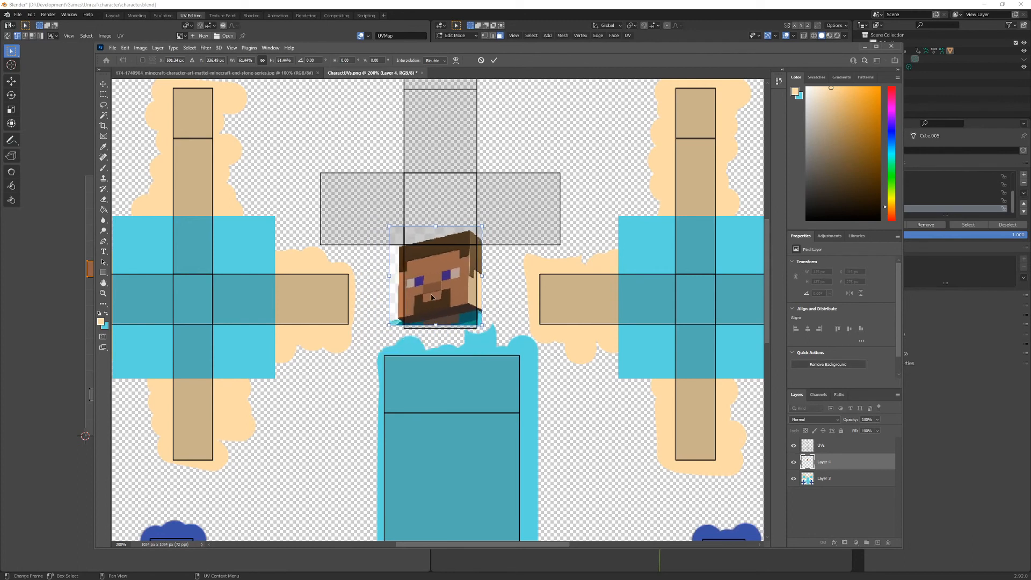
{"action": "left_click_drag", "start_coordinate": [432, 297], "coordinate": [436, 306]}
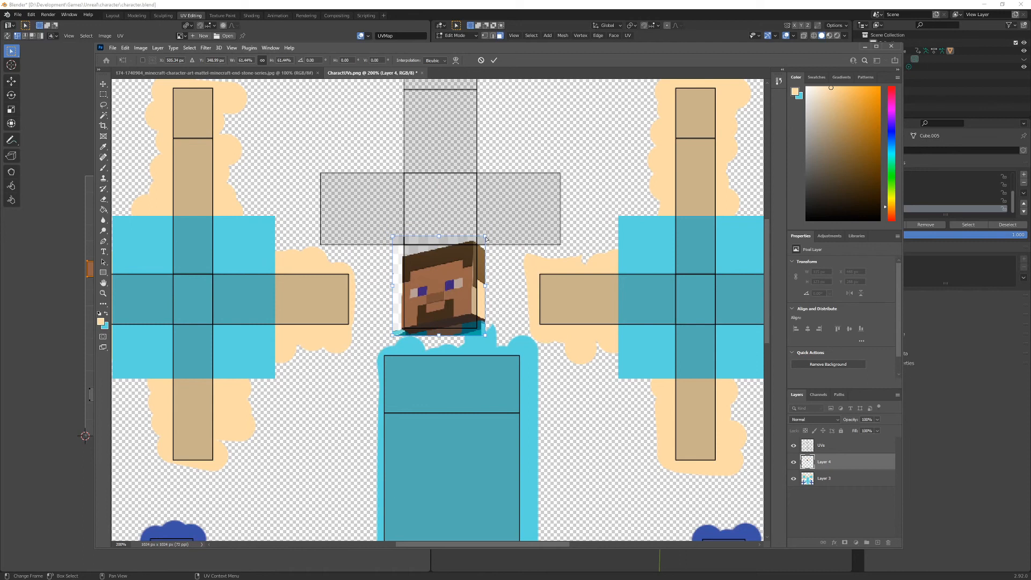
- Distort the corners of the pasted head so the face sits straight within the lowest head-island square, and apply the transform
{"action": "left_click_drag", "start_coordinate": [486, 237], "coordinate": [489, 241], "text": "ctrl"}
{"action": "left_click_drag", "start_coordinate": [486, 337], "coordinate": [491, 356], "text": "ctrl"}
{"action": "left_click_drag", "start_coordinate": [392, 237], "coordinate": [394, 221], "text": "ctrl"}
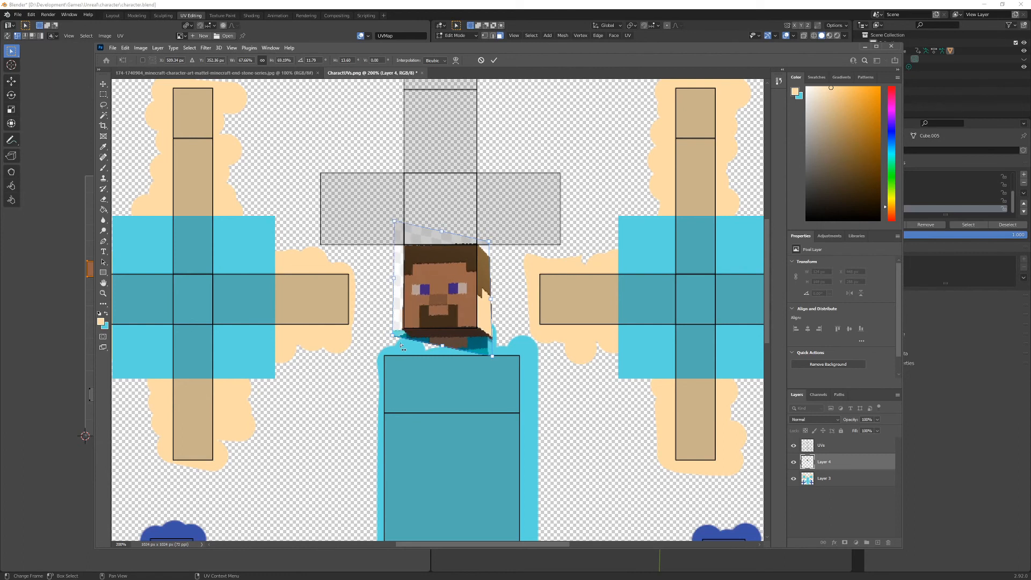
{"action": "left_click_drag", "start_coordinate": [393, 336], "coordinate": [394, 337], "text": "ctrl"}
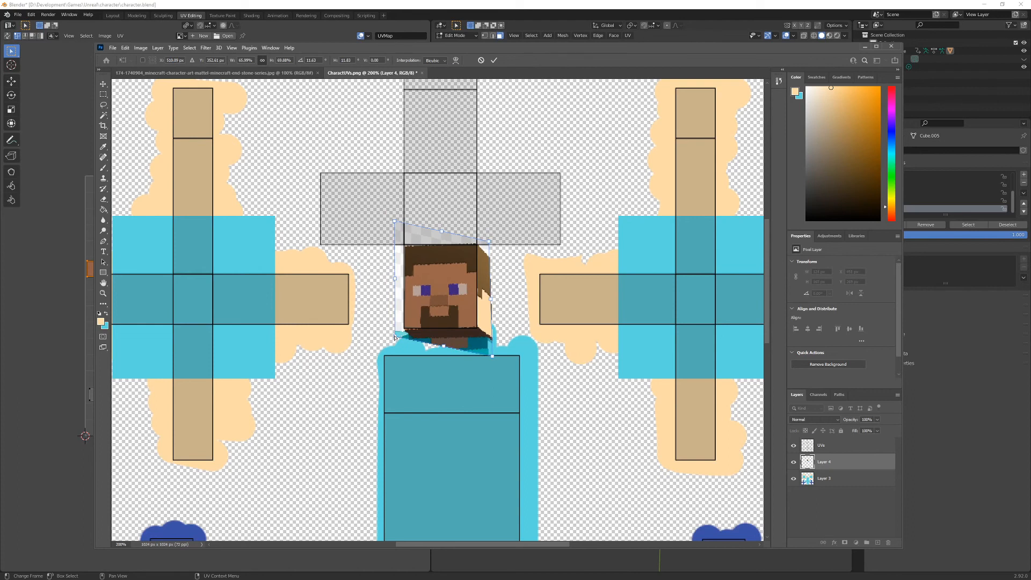
{"action": "key", "text": "Return"}
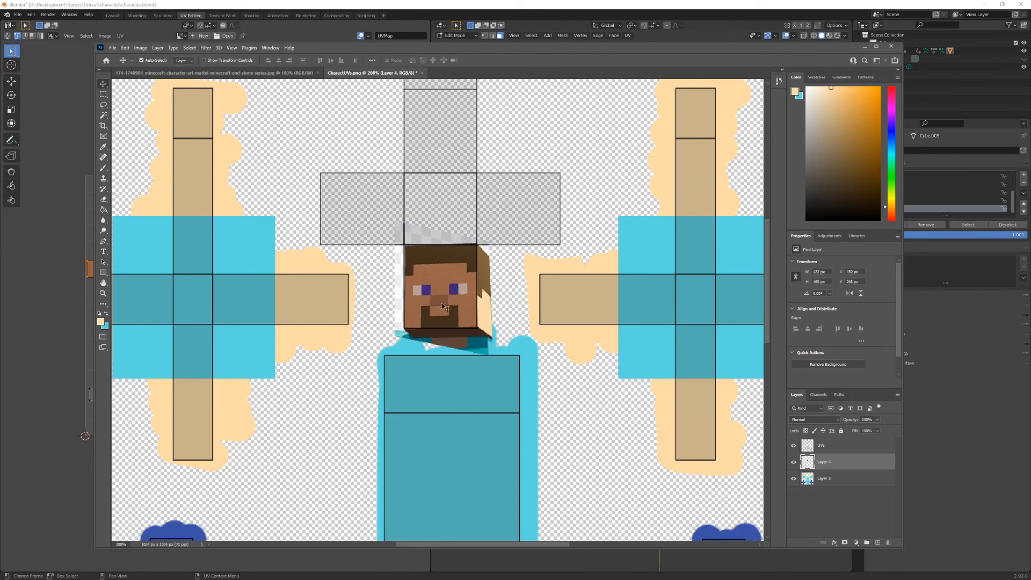
- Erase the leftover background and shirt areas around the pasted head
{"action": "key", "text": "e"}
{"action": "mouse_move", "coordinate": [439, 359]}
{"action": "left_mouse_down"}
{"action": "mouse_move", "coordinate": [504, 357]}
{"action": "mouse_move", "coordinate": [382, 353]}
{"action": "mouse_move", "coordinate": [381, 232]}
{"action": "mouse_move", "coordinate": [471, 216]}
{"action": "left_mouse_up"}
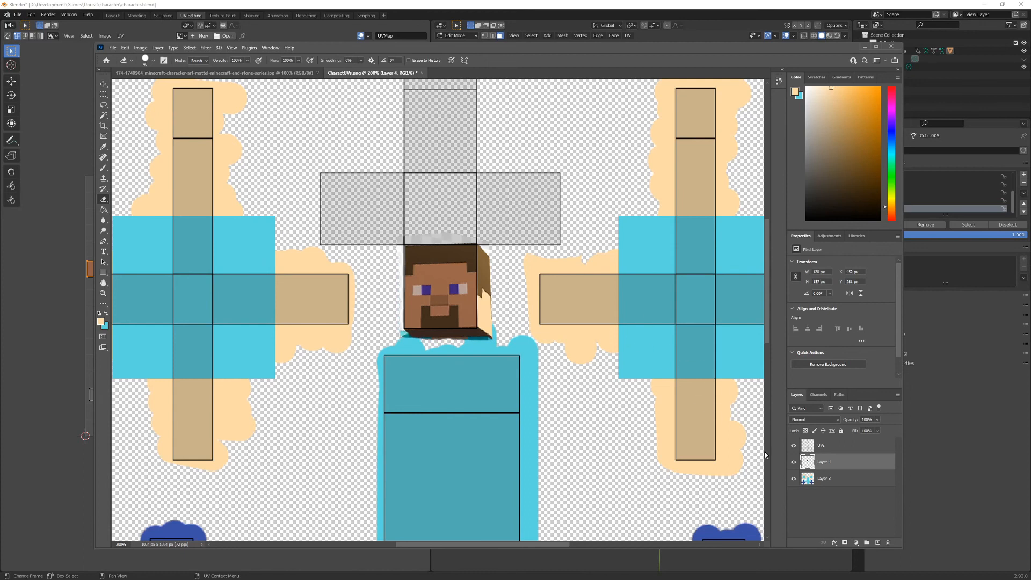
- On a new layer, paint the head island with brown sampled from the hair and its outer side areas with the skin tone
{"action": "left_click", "coordinate": [879, 544]}
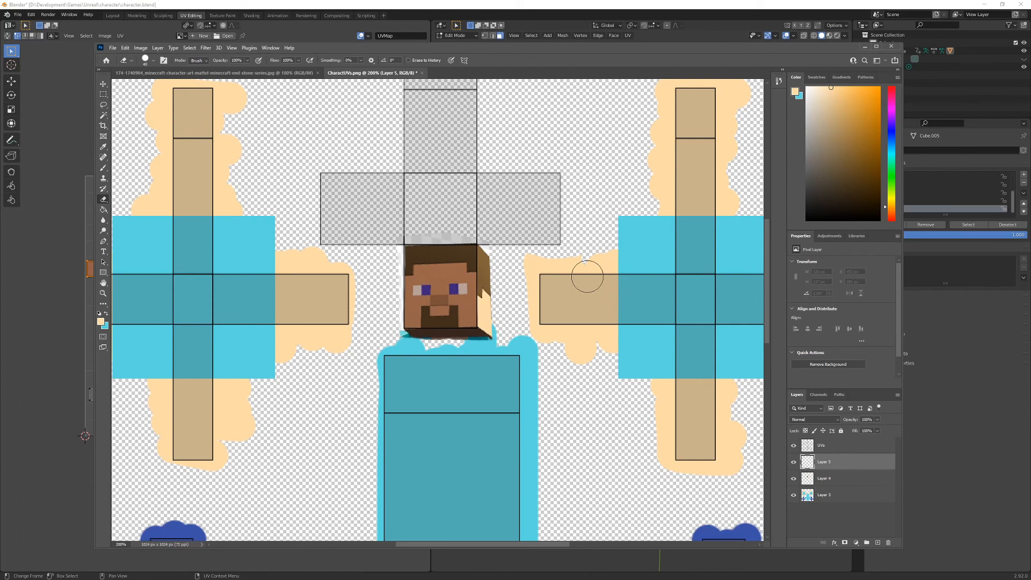
{"action": "key", "text": "i"}
{"action": "left_click", "coordinate": [485, 261]}
{"action": "key", "text": "b"}
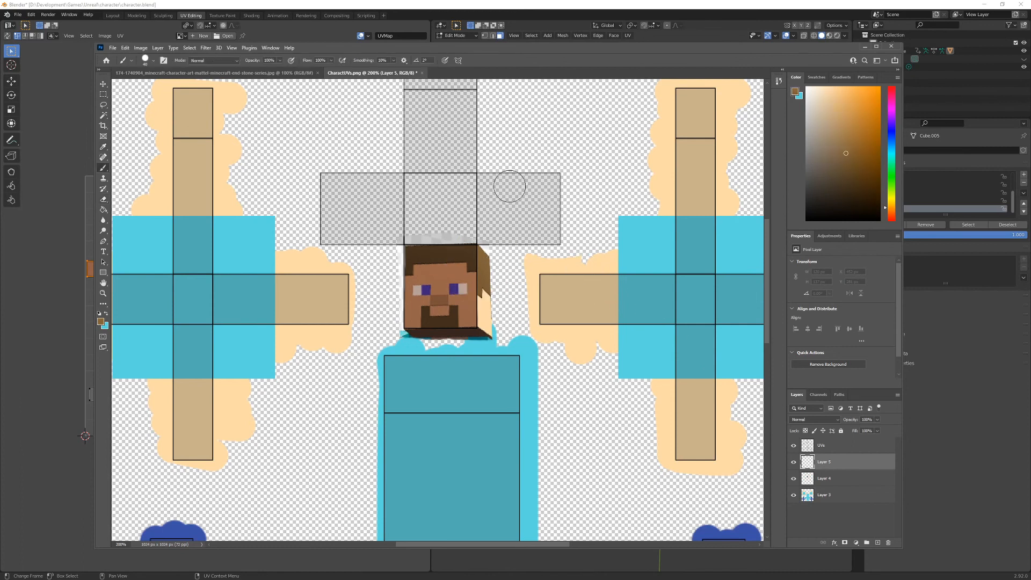
{"action": "left_click", "coordinate": [484, 168]}
{"action": "left_click_drag", "start_coordinate": [484, 169], "coordinate": [484, 241]}
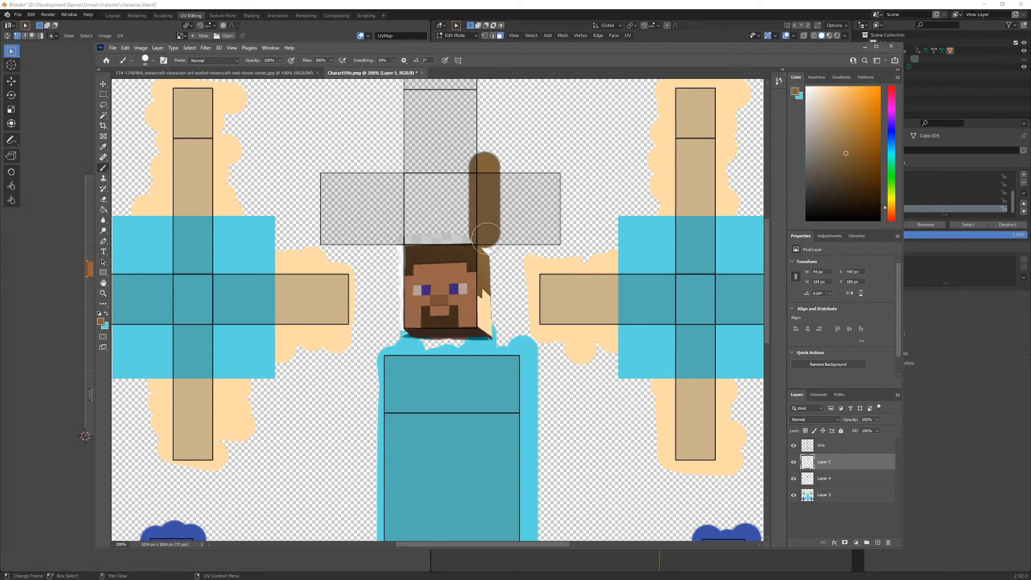
{"action": "mouse_move", "coordinate": [486, 236]}
{"action": "left_mouse_down"}
{"action": "mouse_move", "coordinate": [483, 146]}
{"action": "mouse_move", "coordinate": [386, 166]}
{"action": "mouse_move", "coordinate": [389, 207]}
{"action": "left_mouse_up"}
{"action": "key", "text": "ctrl+z"}
{"action": "left_click_drag", "start_coordinate": [388, 167], "coordinate": [388, 242]}
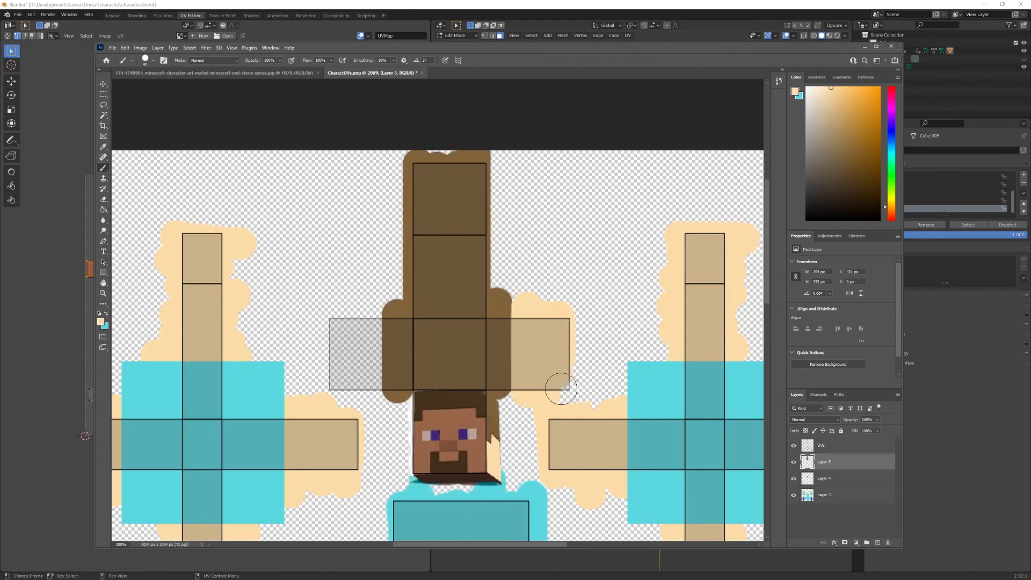
- Merge the painted hair layer and the pasted face layer down into Layer 3
{"action": "scroll", "coordinate": [559, 386], "scroll_direction": "down", "scroll_amount": 1}
{"action": "key", "text": "z"}
{"action": "left_click", "coordinate": [524, 355], "text": "alt"}
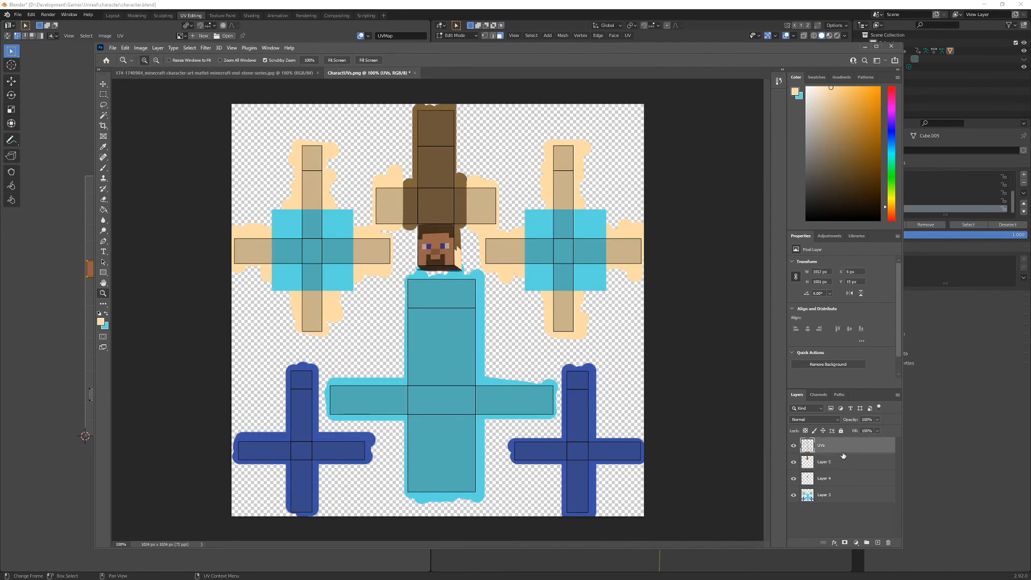
{"action": "key", "text": "ctrl+e"}
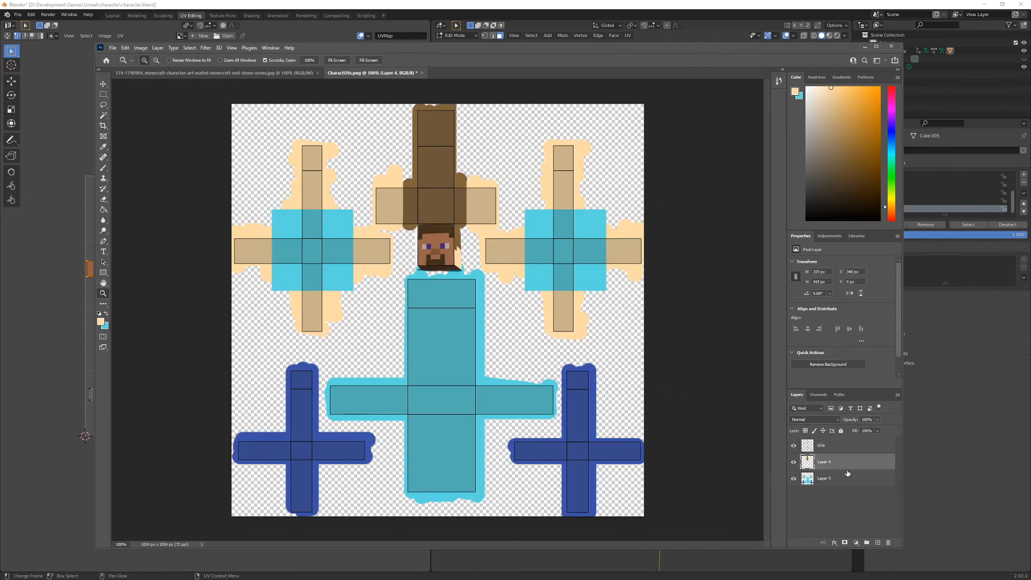
{"action": "key", "text": "ctrl+e"}
- Hide the UVs layer so that only the painted colours are shown
{"action": "left_click", "coordinate": [793, 446]}
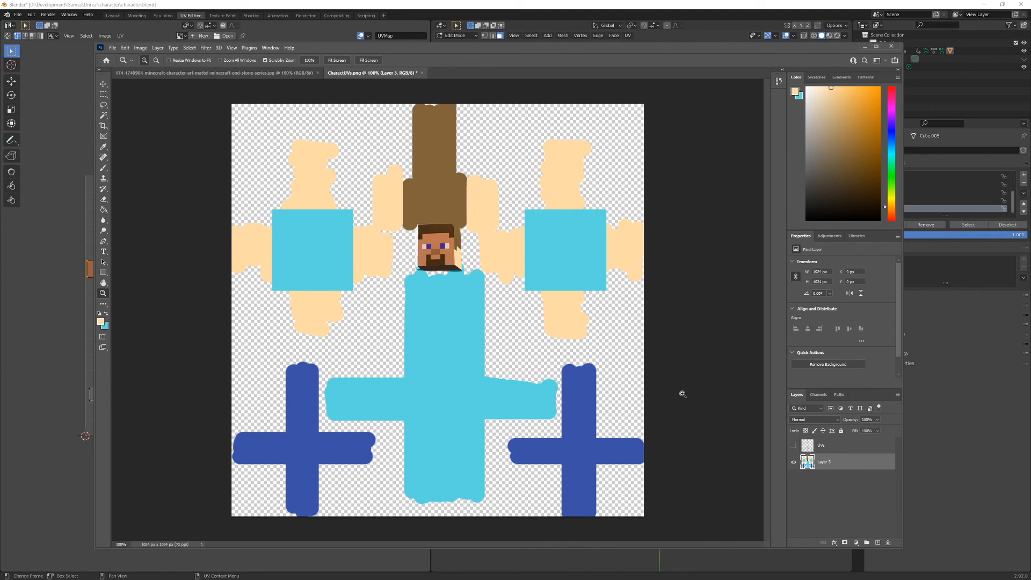
{"action": "left_click", "coordinate": [794, 446]}
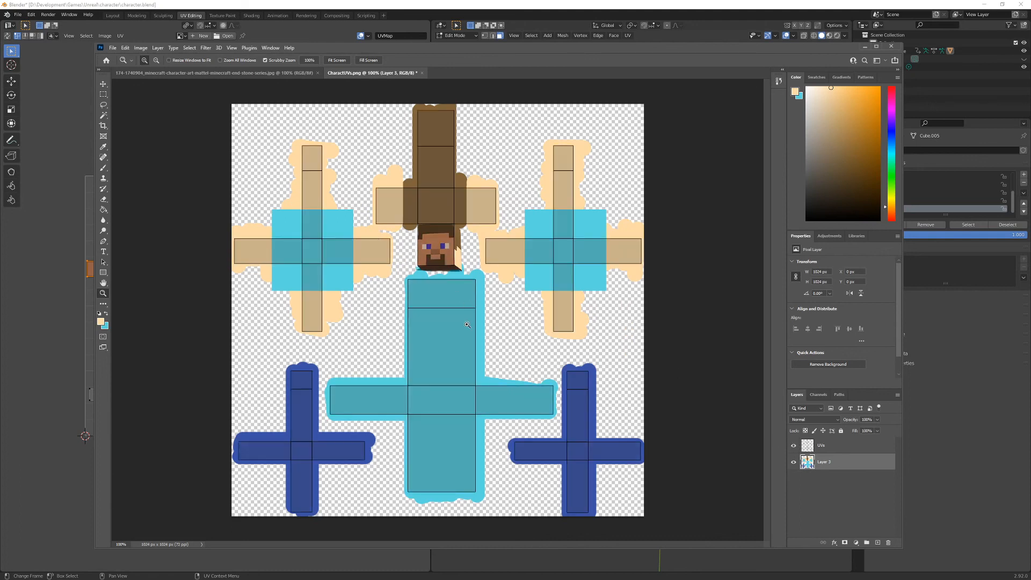
{"action": "left_click", "coordinate": [793, 446]}
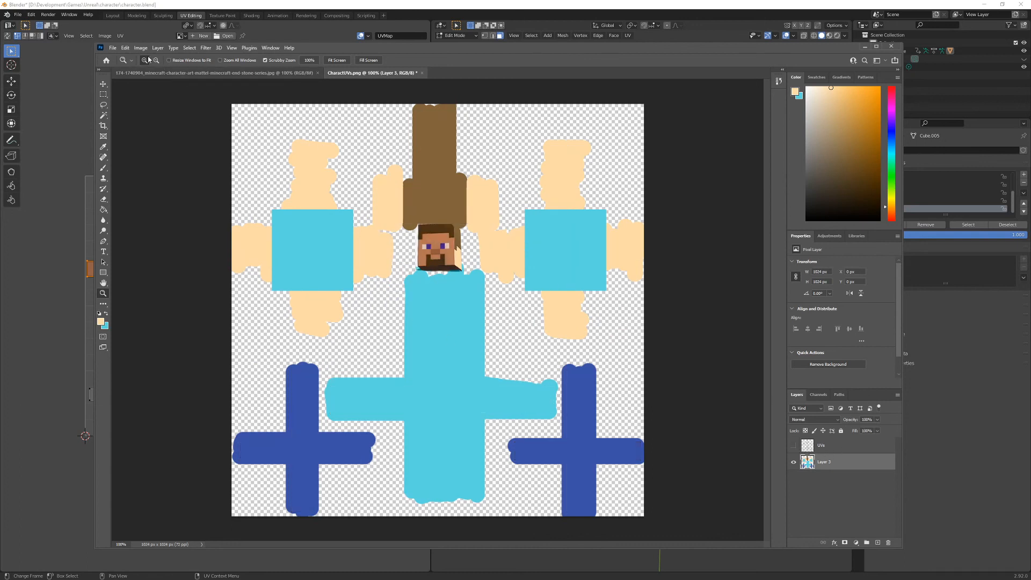
- Export the painted texture as a PNG named Character_COL in the character folder
{"action": "left_click", "coordinate": [112, 48]}
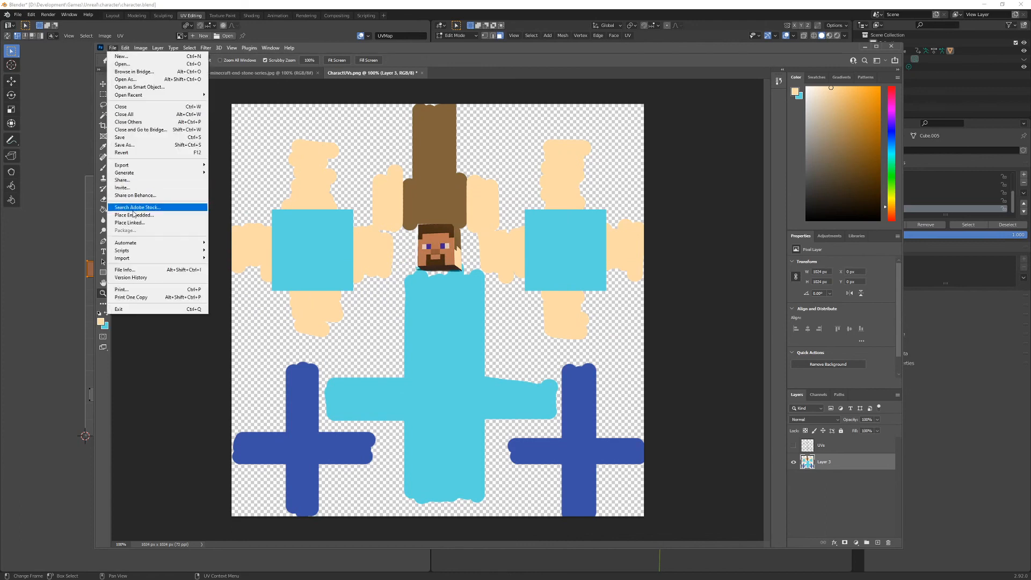
{"action": "mouse_move", "coordinate": [175, 166]}
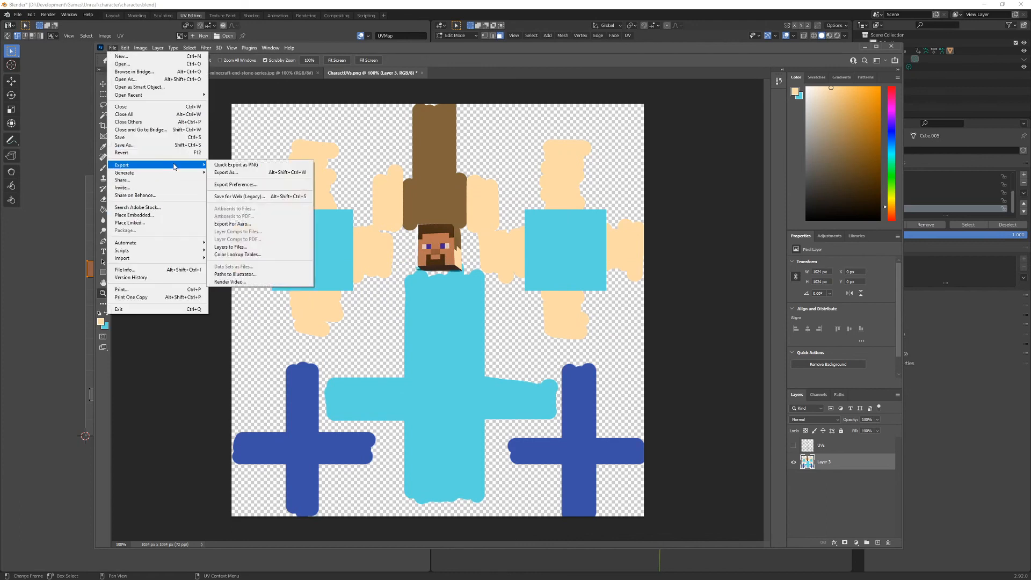
{"action": "left_click", "coordinate": [253, 165]}
{"action": "left_click", "coordinate": [298, 367]}
{"action": "key", "text": "BackSpace"}
{"action": "key", "text": "BackSpace"}
{"action": "key", "text": "BackSpace"}
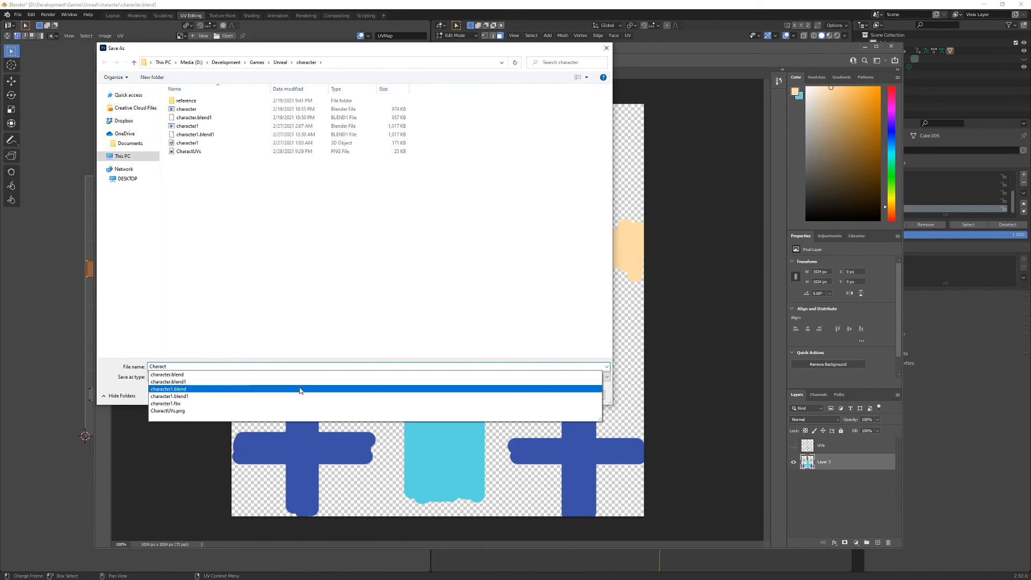
{"action": "type", "text": "er_COL"}
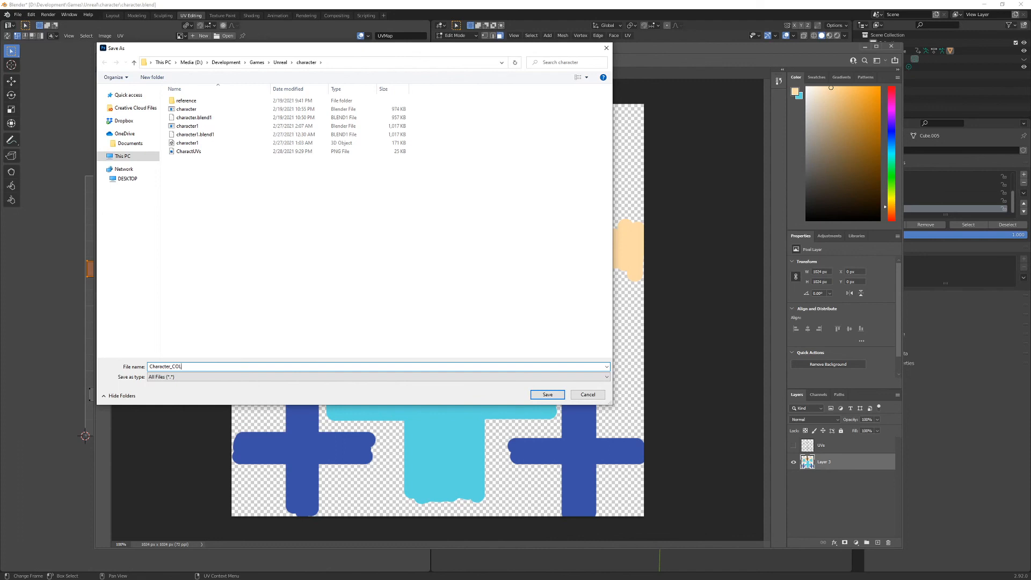
{"action": "left_click", "coordinate": [547, 395]}
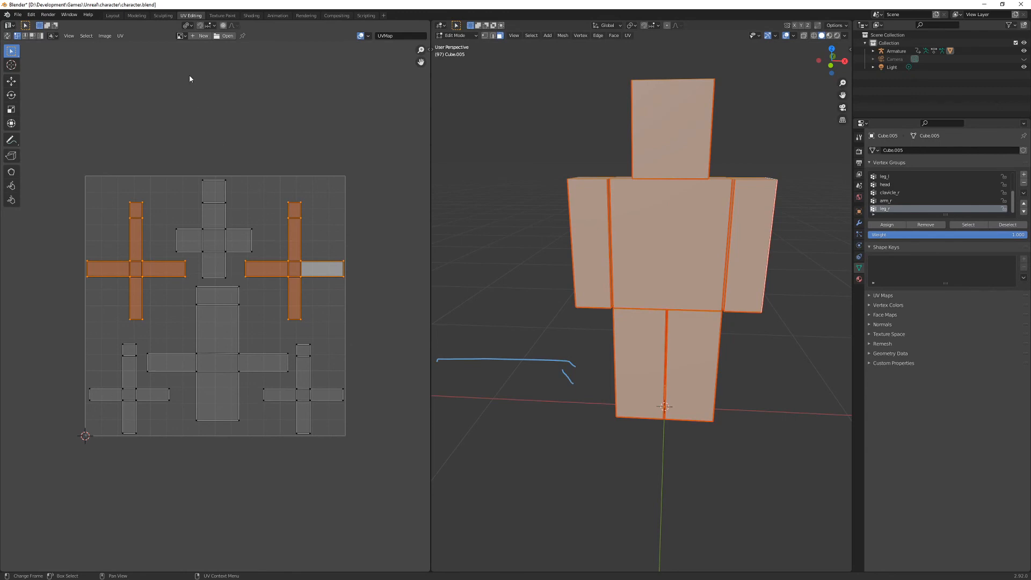
- Open Character_COL.png as the image behind the UV islands in Blender's UV editor
{"action": "left_click", "coordinate": [226, 36]}
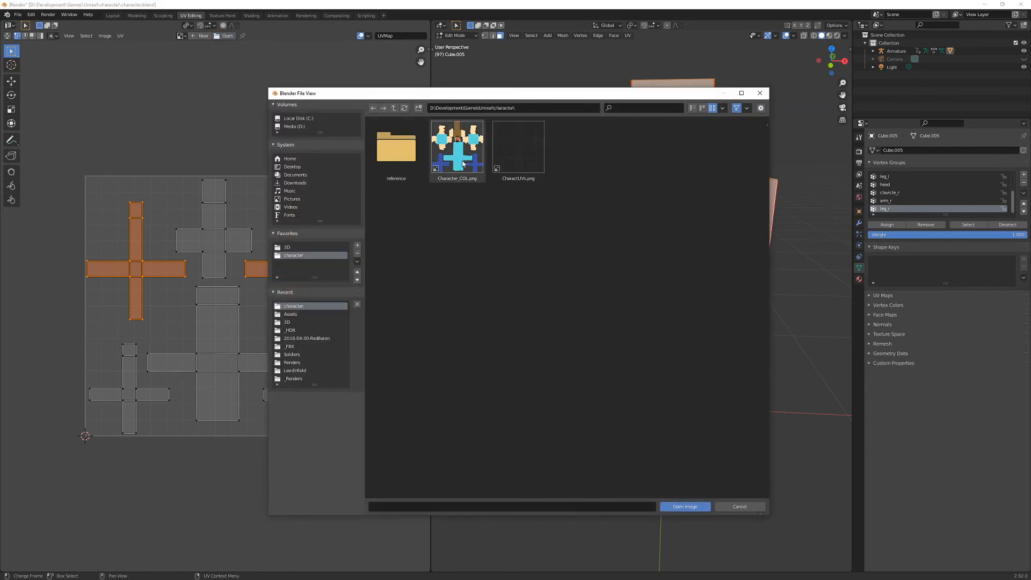
{"action": "left_click", "coordinate": [459, 161]}
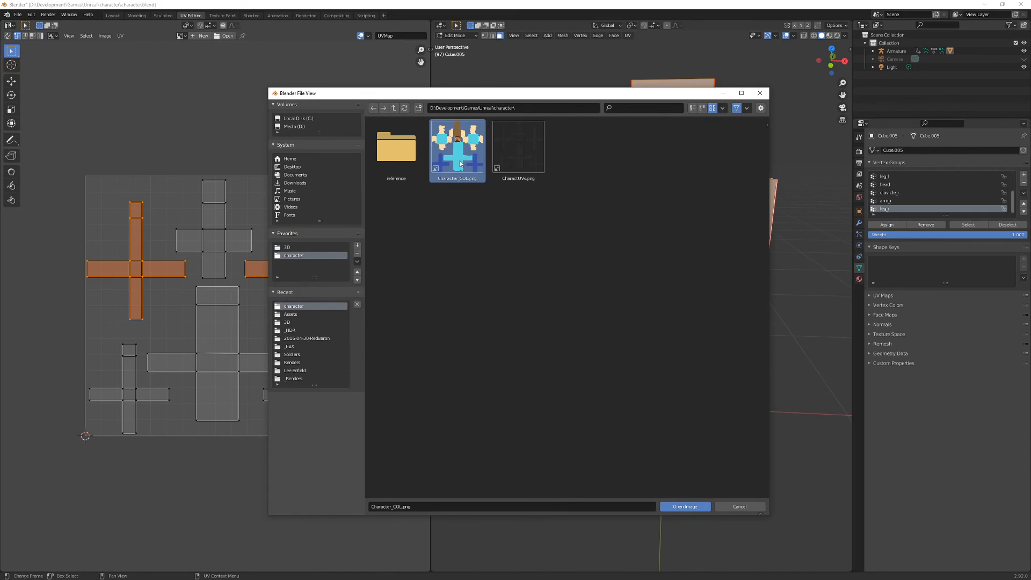
{"action": "left_click", "coordinate": [687, 506]}
{"action": "scroll", "coordinate": [254, 325], "scroll_direction": "down", "scroll_amount": 6}
{"action": "scroll", "coordinate": [254, 325], "scroll_direction": "up", "scroll_amount": 1}
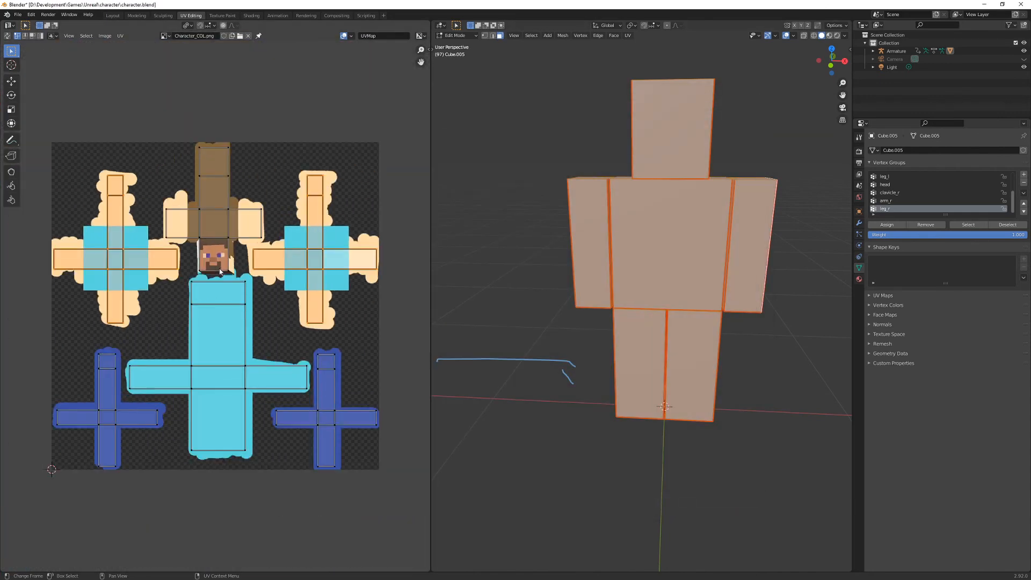
- Select all the UV islands and switch the 3D viewport shading to Material Preview
{"action": "key", "text": "a"}
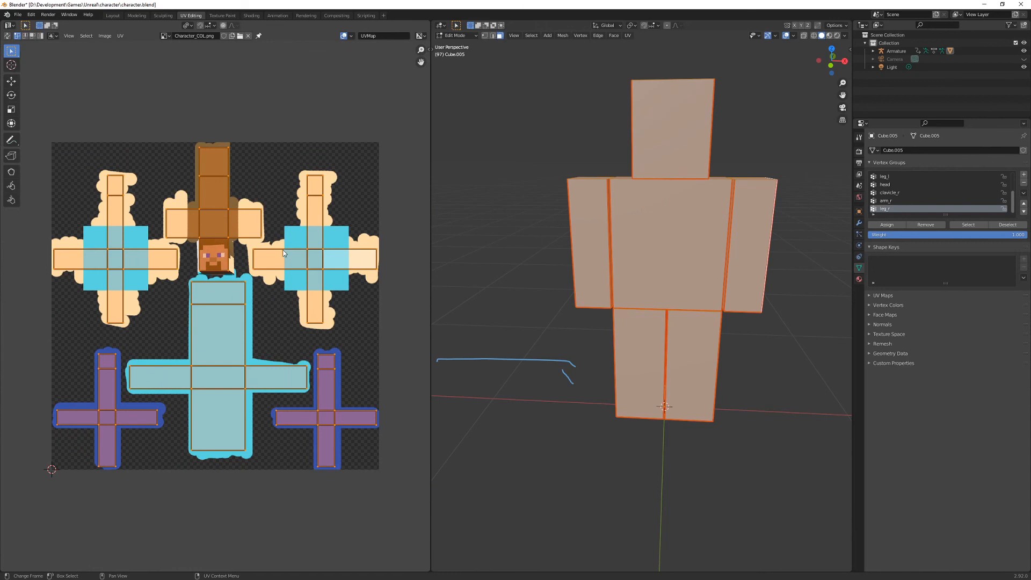
{"action": "key", "text": "z"}
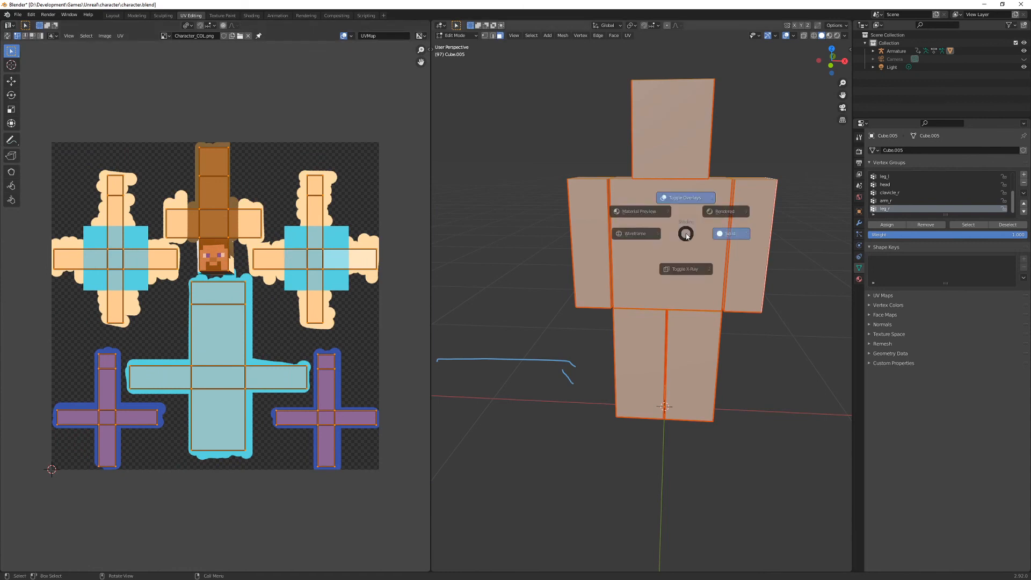
{"action": "left_click", "coordinate": [625, 204]}
{"action": "middle_click_drag", "start_coordinate": [665, 218], "coordinate": [620, 221]}
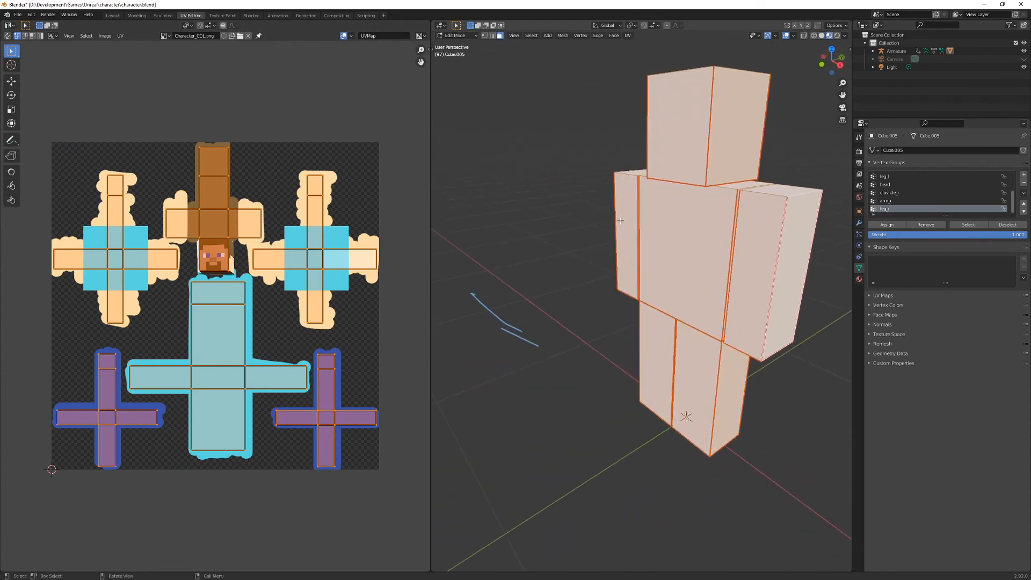
- In the Shading workspace, add an Image Texture node beside the Principled BSDF in the character's material
{"action": "left_click", "coordinate": [251, 16]}
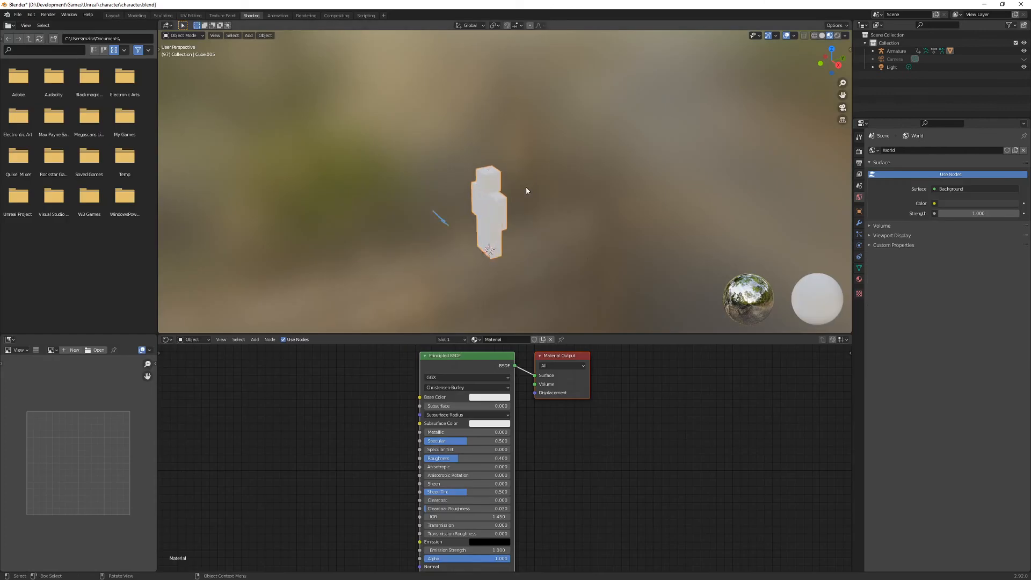
{"action": "scroll", "coordinate": [526, 191], "scroll_direction": "up", "scroll_amount": 3}
{"action": "middle_click_drag", "start_coordinate": [472, 218], "coordinate": [498, 213]}
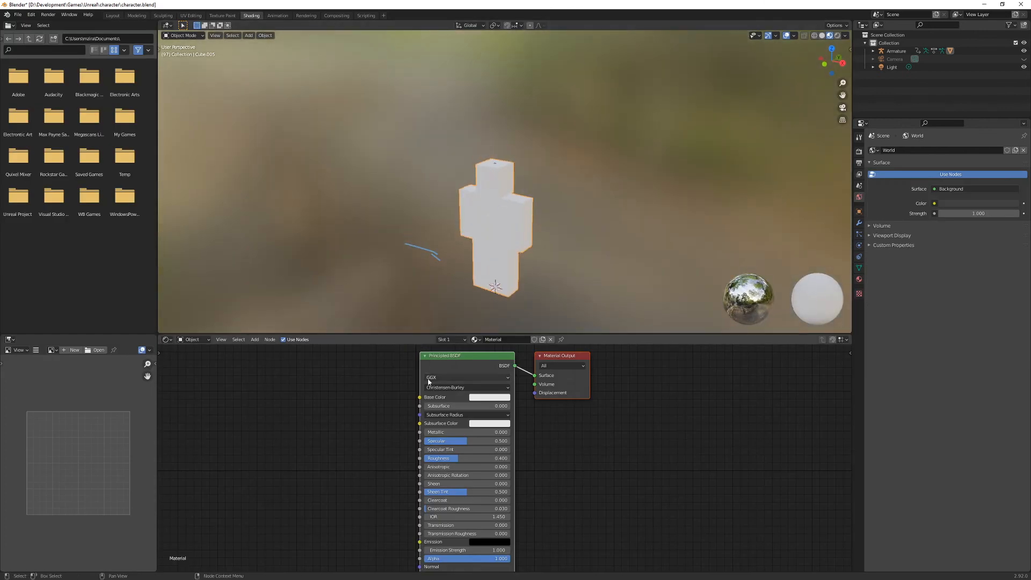
{"action": "key", "text": "shift+a"}
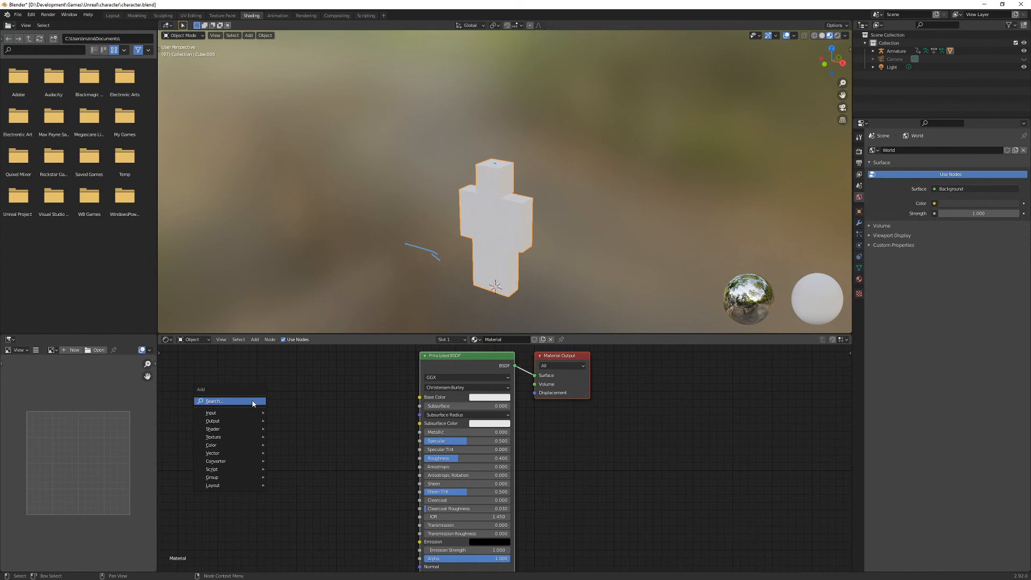
{"action": "mouse_move", "coordinate": [235, 439]}
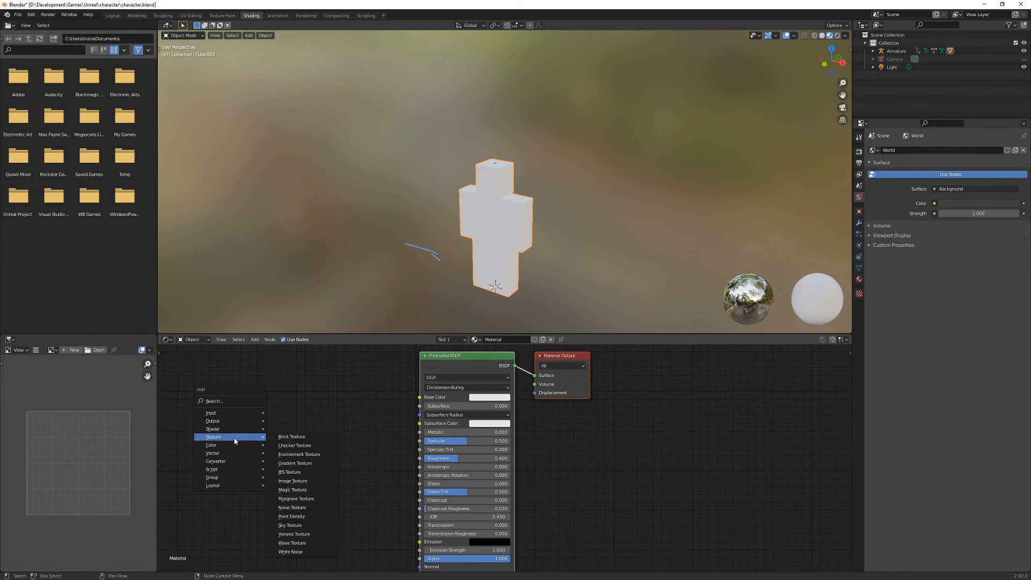
{"action": "left_click", "coordinate": [293, 480]}
{"action": "left_click", "coordinate": [252, 379]}
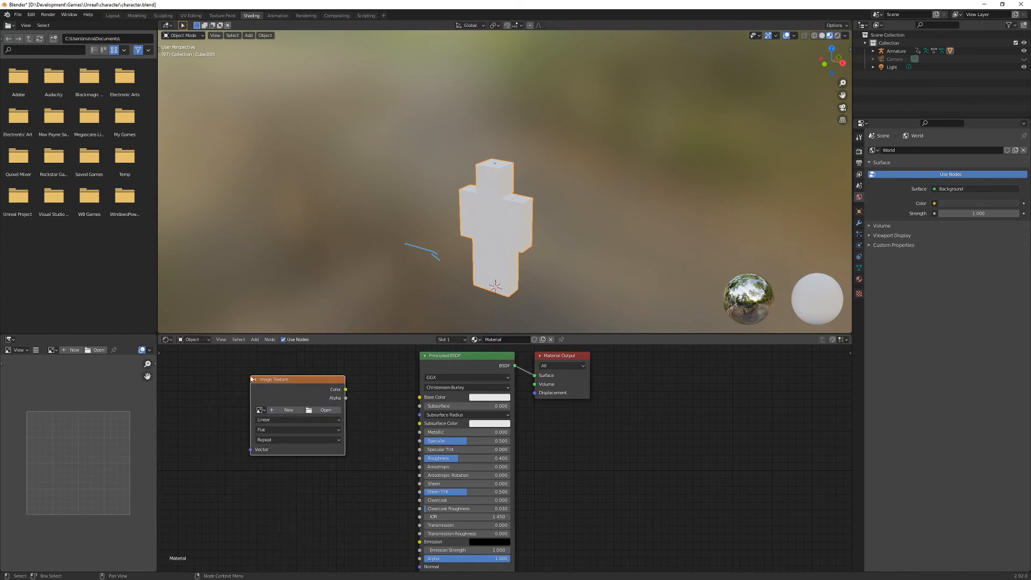
- Assign Character_COL.png to the Image Texture node and connect its Color output to the Principled BSDF's Base Color
{"action": "left_click", "coordinate": [260, 410]}
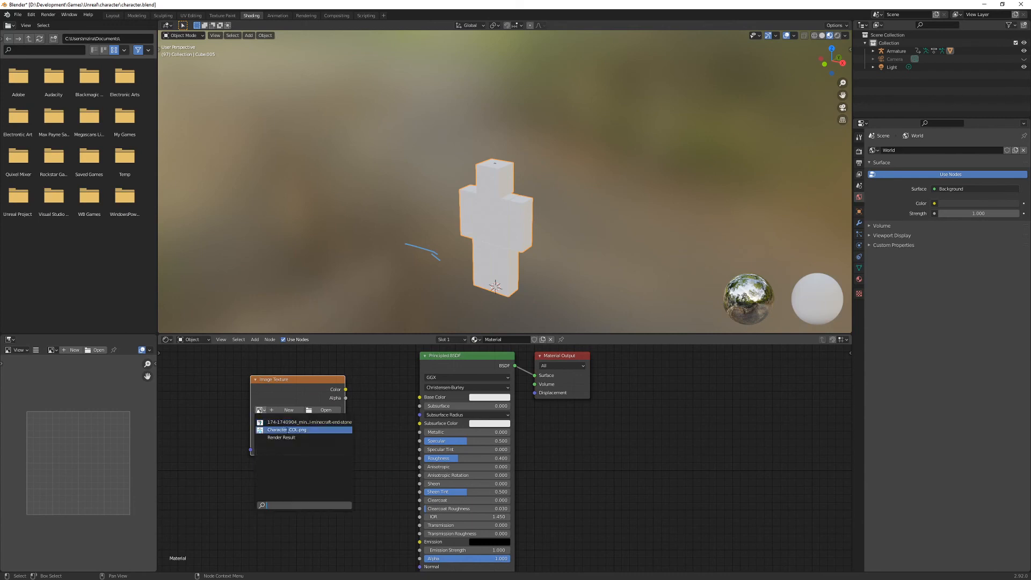
{"action": "left_click", "coordinate": [286, 429]}
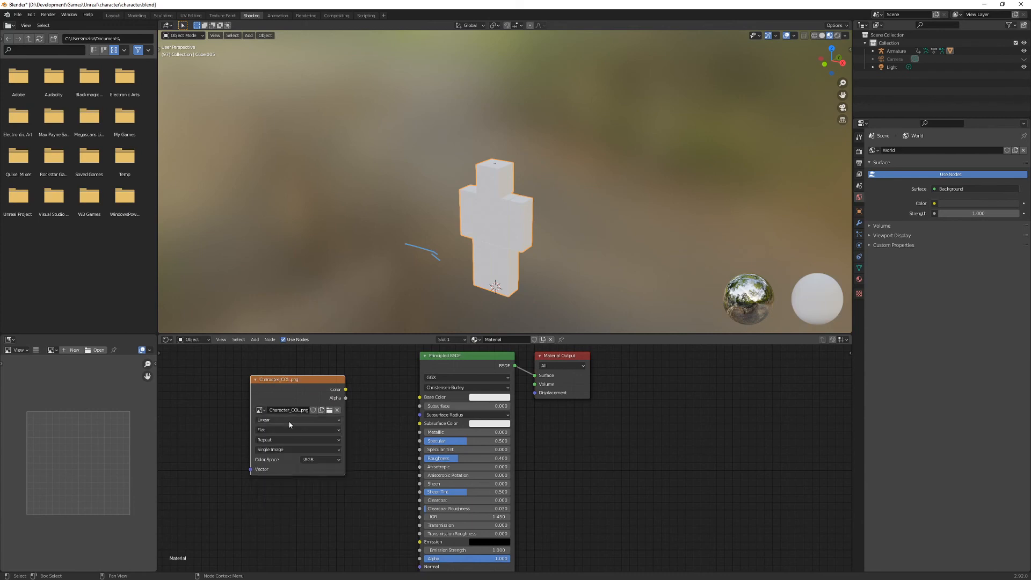
{"action": "left_click_drag", "start_coordinate": [346, 391], "coordinate": [422, 400]}
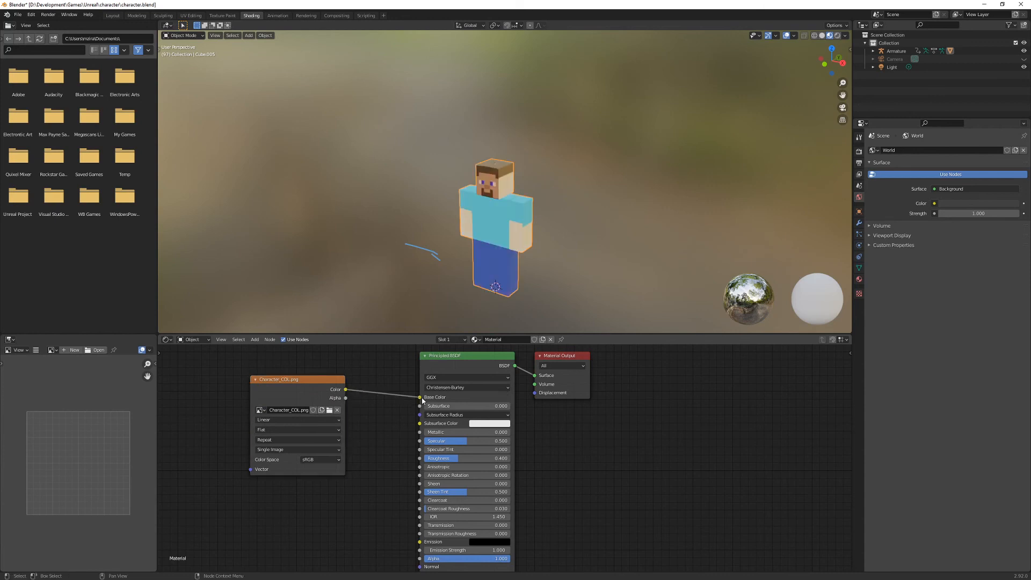
- Examine the textured character from several angles and compare it with the painted layout in Photoshop with the UVs layer shown
{"action": "middle_click_drag", "start_coordinate": [514, 304], "coordinate": [504, 243]}
{"action": "scroll", "coordinate": [504, 240], "scroll_direction": "up", "scroll_amount": 5}
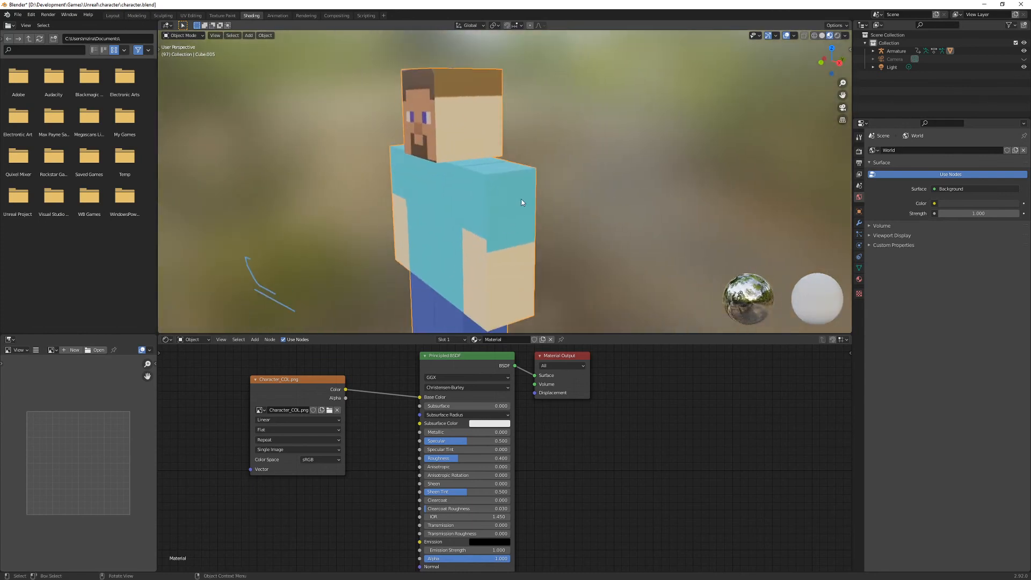
{"action": "middle_click_drag", "start_coordinate": [517, 250], "coordinate": [572, 230]}
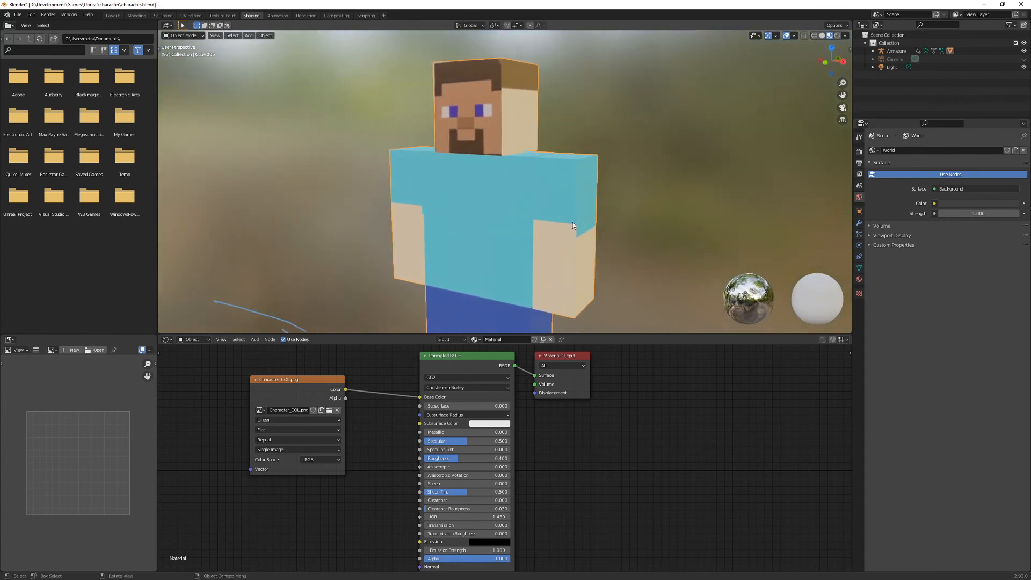
{"action": "key", "text": "alt+Tab"}
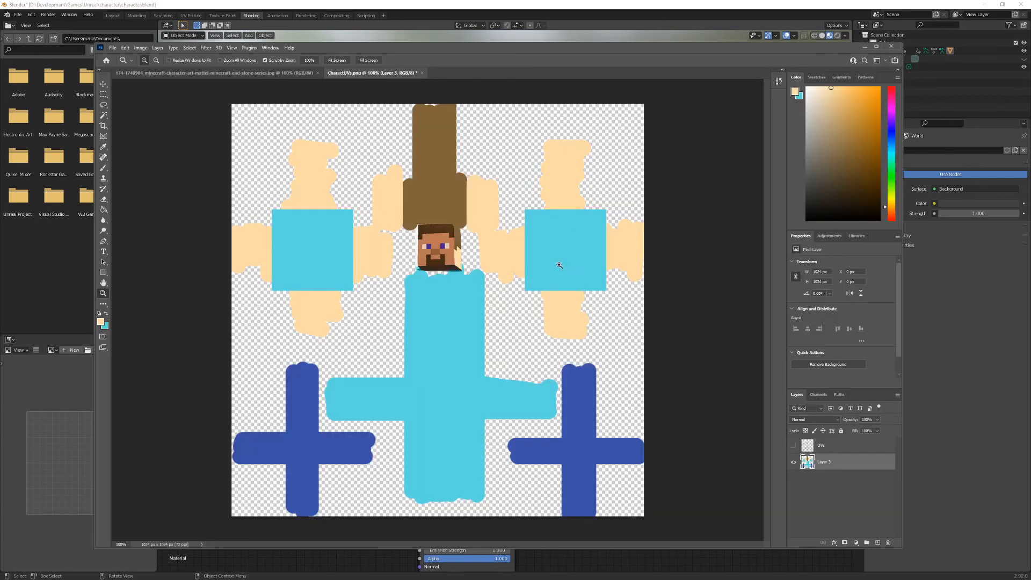
{"action": "left_click", "coordinate": [794, 445]}
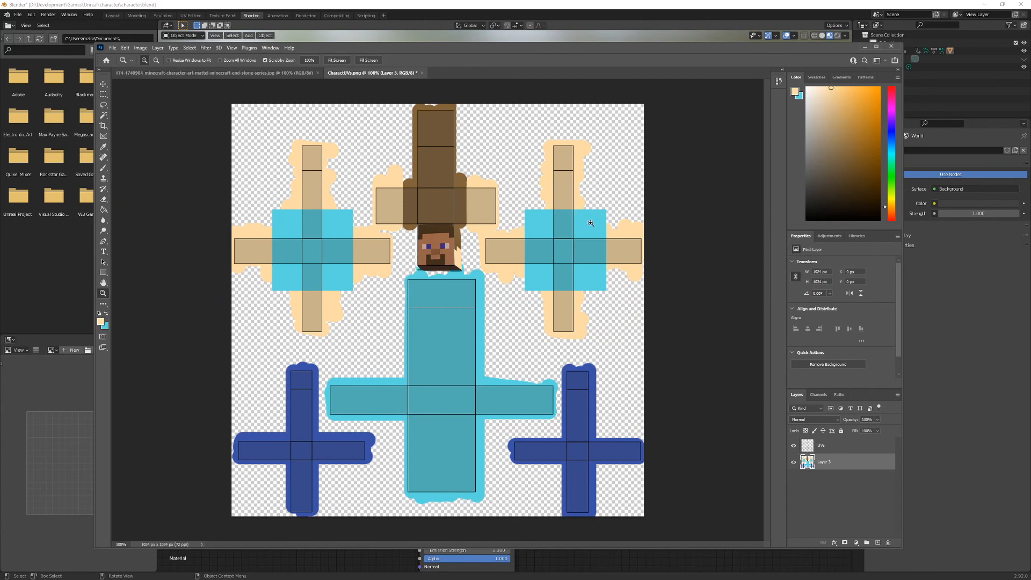
{"action": "left_click", "coordinate": [537, 13]}
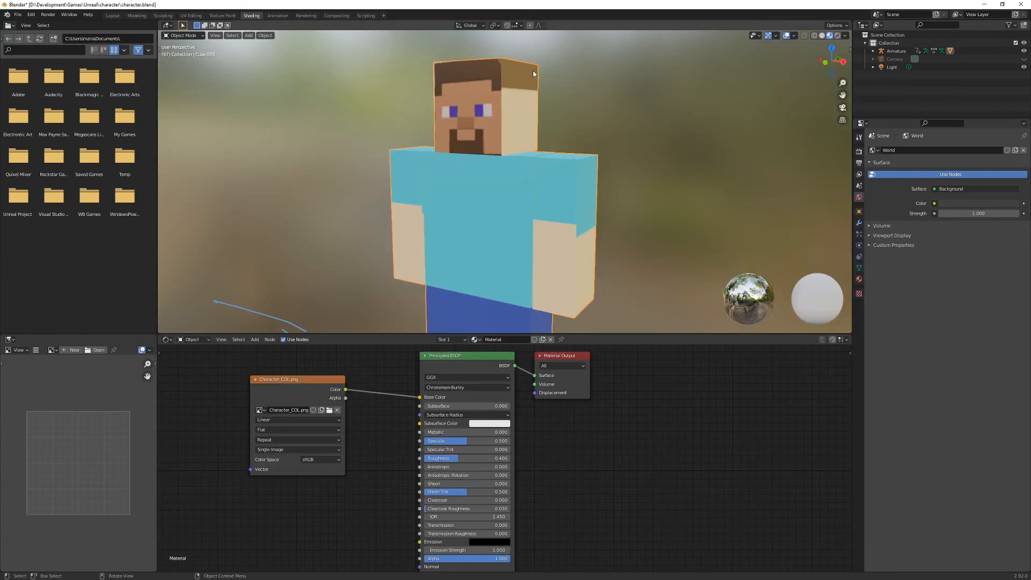
{"action": "mouse_move", "coordinate": [564, 223]}
{"action": "middle_mouse_down"}
{"action": "mouse_move", "coordinate": [433, 227]}
{"action": "mouse_move", "coordinate": [566, 225]}
{"action": "mouse_move", "coordinate": [558, 226]}
{"action": "middle_mouse_up"}
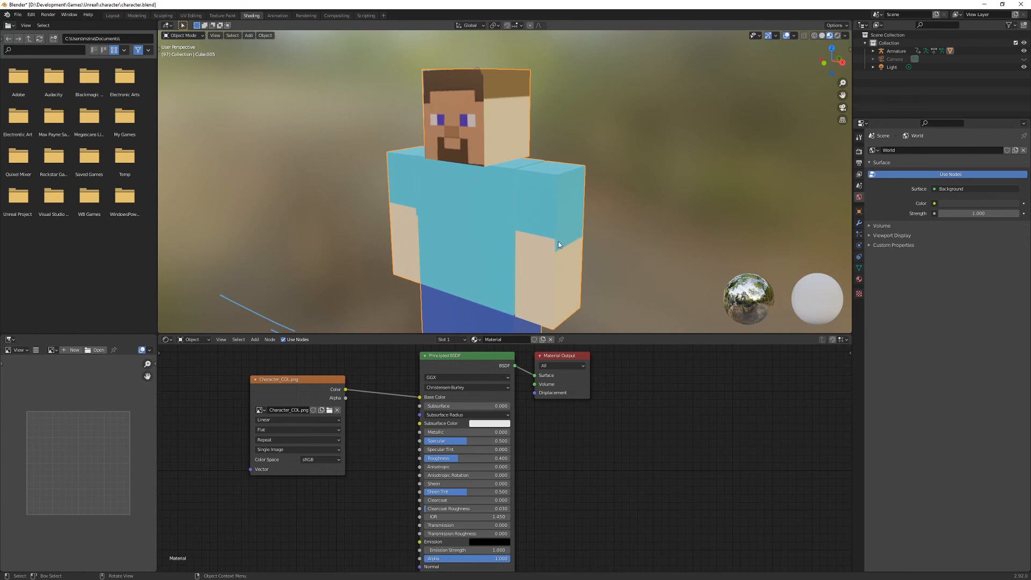
{"action": "middle_click_drag", "start_coordinate": [556, 257], "coordinate": [538, 224], "text": "shift"}
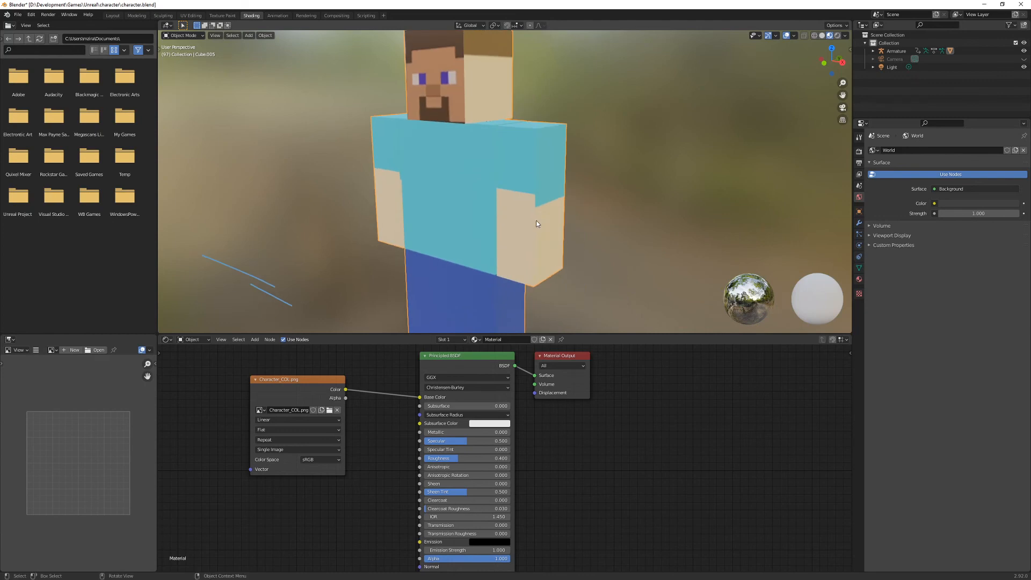
- Inspect the seam at the head's front corner, and hide the UVs layer over the painted face in Photoshop
{"action": "middle_click_drag", "start_coordinate": [514, 184], "coordinate": [590, 208]}
{"action": "scroll", "coordinate": [596, 157], "scroll_direction": "up", "scroll_amount": 3}
{"action": "middle_click_drag", "start_coordinate": [610, 145], "coordinate": [577, 194], "text": "shift"}
{"action": "scroll", "coordinate": [586, 193], "scroll_direction": "up", "scroll_amount": 2}
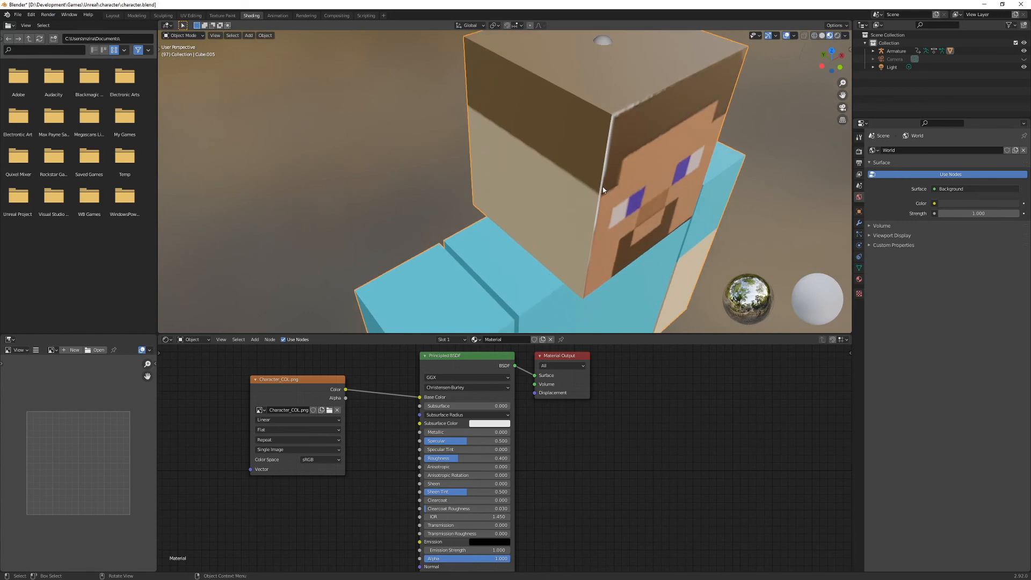
{"action": "middle_click_drag", "start_coordinate": [600, 152], "coordinate": [559, 165], "text": "shift"}
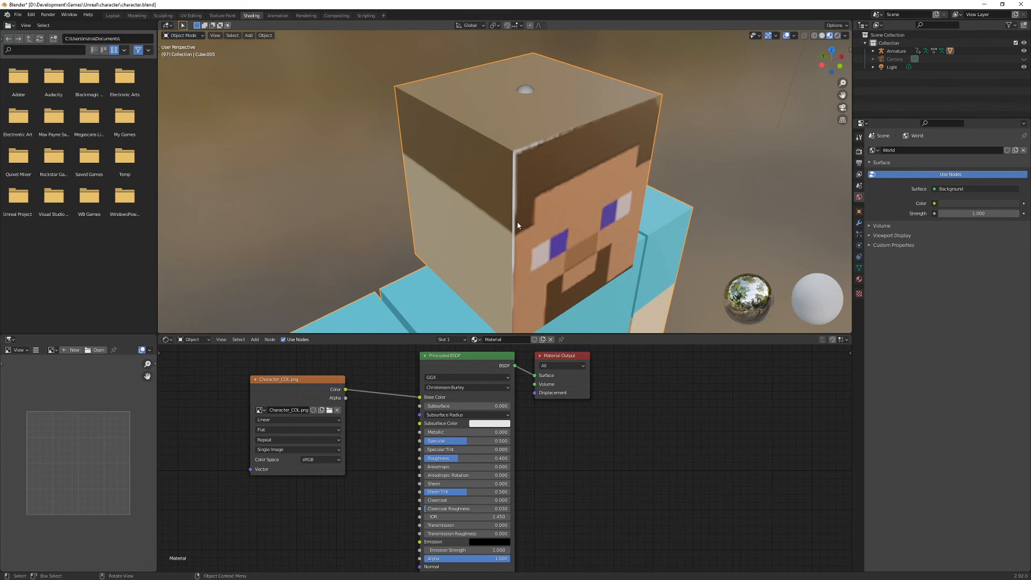
{"action": "key", "text": "alt+Tab"}
{"action": "left_click", "coordinate": [421, 228]}
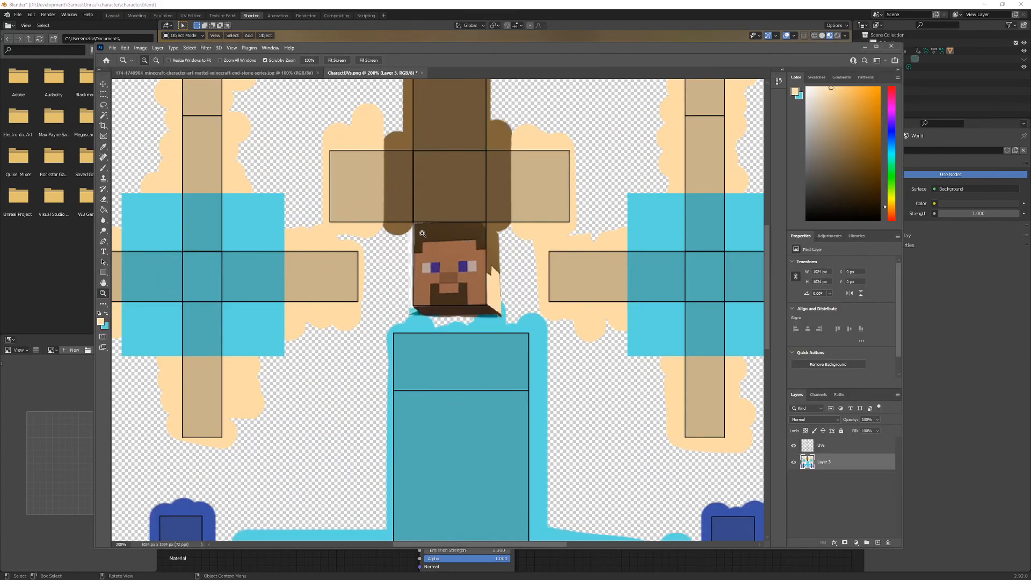
{"action": "left_click", "coordinate": [421, 228]}
{"action": "left_click", "coordinate": [418, 250]}
{"action": "left_click", "coordinate": [418, 250]}
{"action": "left_click", "coordinate": [418, 251]}
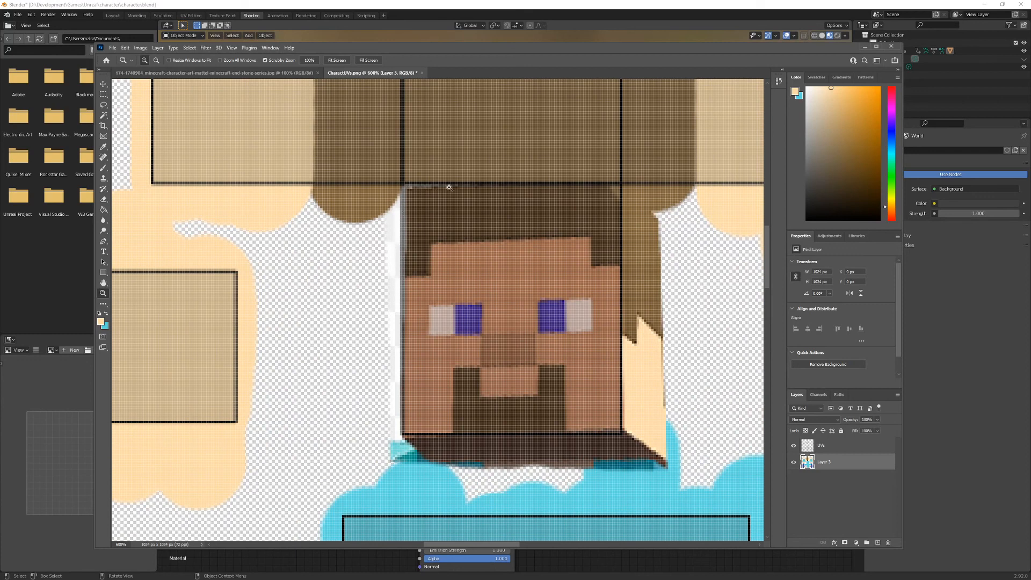
{"action": "left_click", "coordinate": [794, 446]}
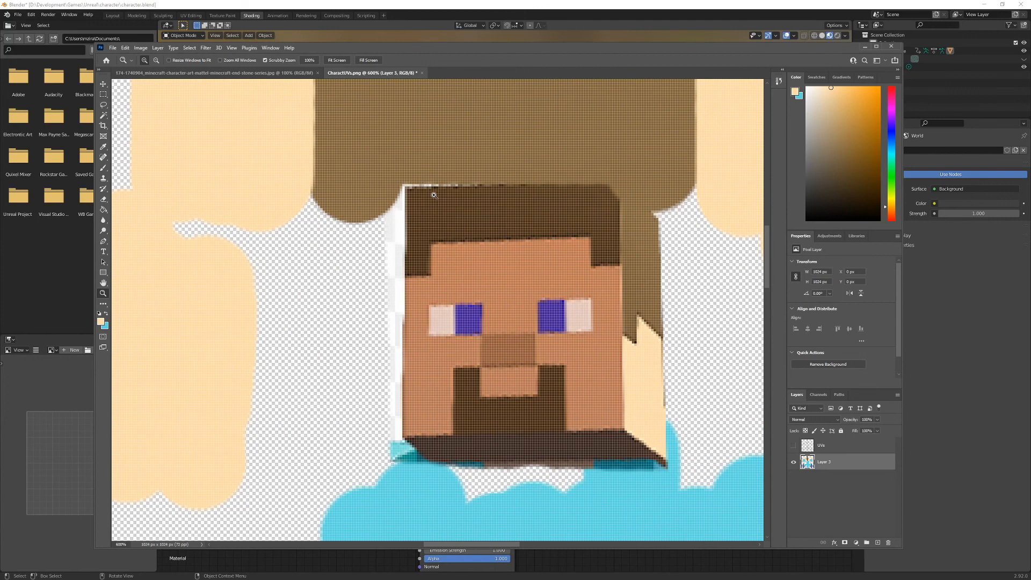
- Sample the brown hair colour and paint over the white edges along the top and upper side of the face with a smaller brush
{"action": "key", "text": "i"}
{"action": "left_click", "coordinate": [446, 172]}
{"action": "key", "text": "b"}
{"action": "key", "text": "bracketleft"}
{"action": "key", "text": "bracketleft"}
{"action": "key", "text": "bracketleft"}
{"action": "key", "text": "bracketleft"}
{"action": "key", "text": "bracketleft"}
{"action": "key", "text": "bracketleft"}
{"action": "key", "text": "bracketleft"}
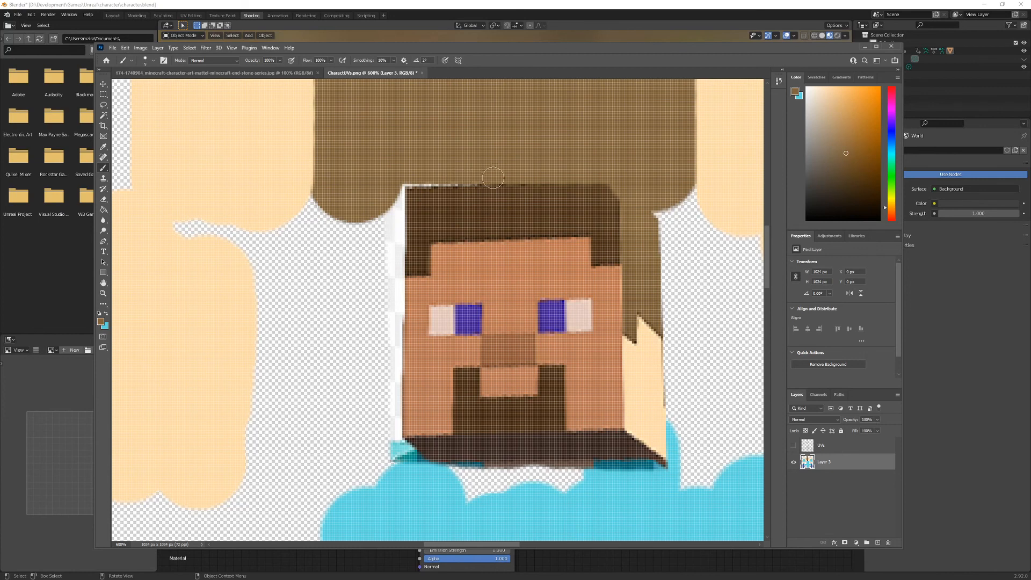
{"action": "mouse_move", "coordinate": [544, 183]}
{"action": "left_mouse_down"}
{"action": "mouse_move", "coordinate": [413, 179]}
{"action": "mouse_move", "coordinate": [403, 267]}
{"action": "left_mouse_up"}
{"action": "mouse_move", "coordinate": [400, 194]}
{"action": "left_mouse_down"}
{"action": "mouse_move", "coordinate": [617, 196]}
{"action": "mouse_move", "coordinate": [510, 185]}
{"action": "mouse_move", "coordinate": [494, 199]}
{"action": "mouse_move", "coordinate": [613, 203]}
{"action": "mouse_move", "coordinate": [620, 220]}
{"action": "mouse_move", "coordinate": [420, 211]}
{"action": "left_mouse_up"}
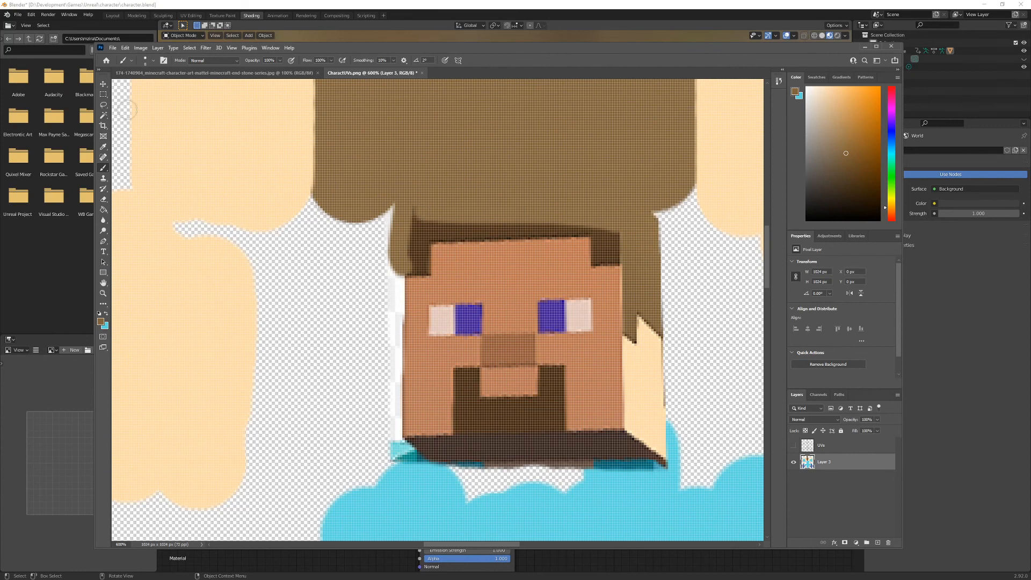
- Export the corrected colour map as a PNG, overwriting Character_COL in the character folder
{"action": "left_click", "coordinate": [113, 48]}
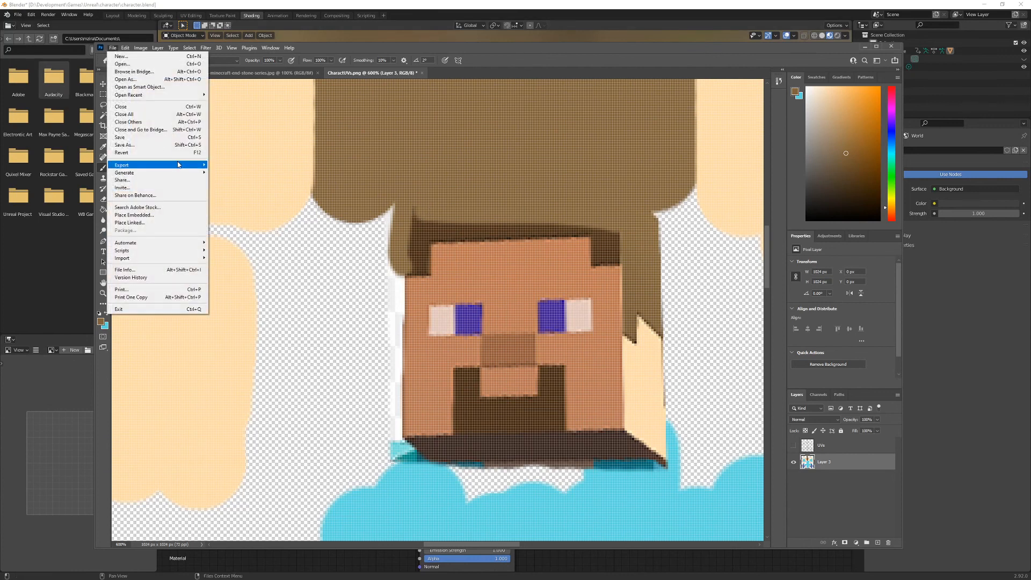
{"action": "mouse_move", "coordinate": [161, 165]}
{"action": "left_click", "coordinate": [231, 167]}
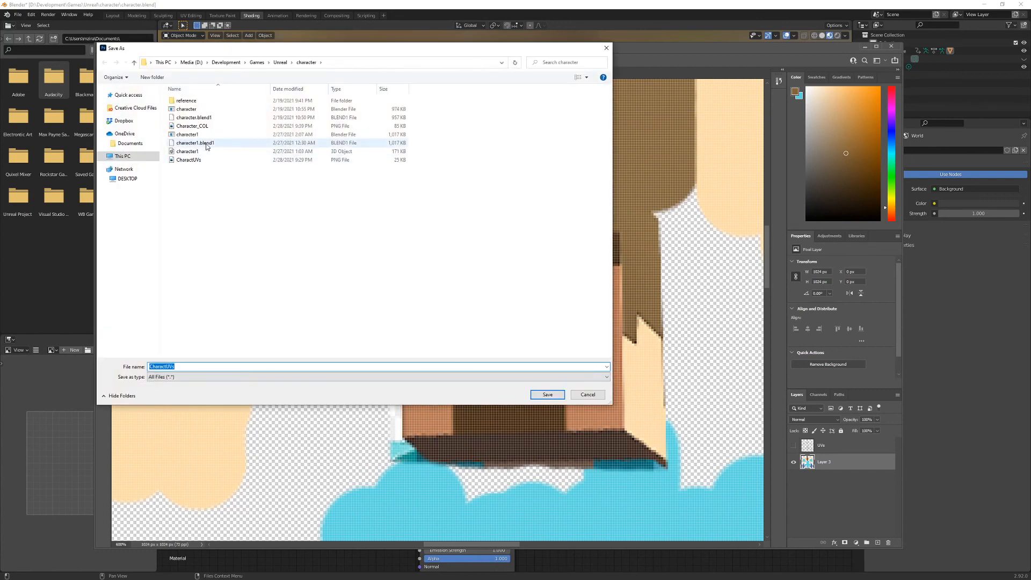
{"action": "left_click", "coordinate": [204, 126]}
{"action": "left_click", "coordinate": [547, 394]}
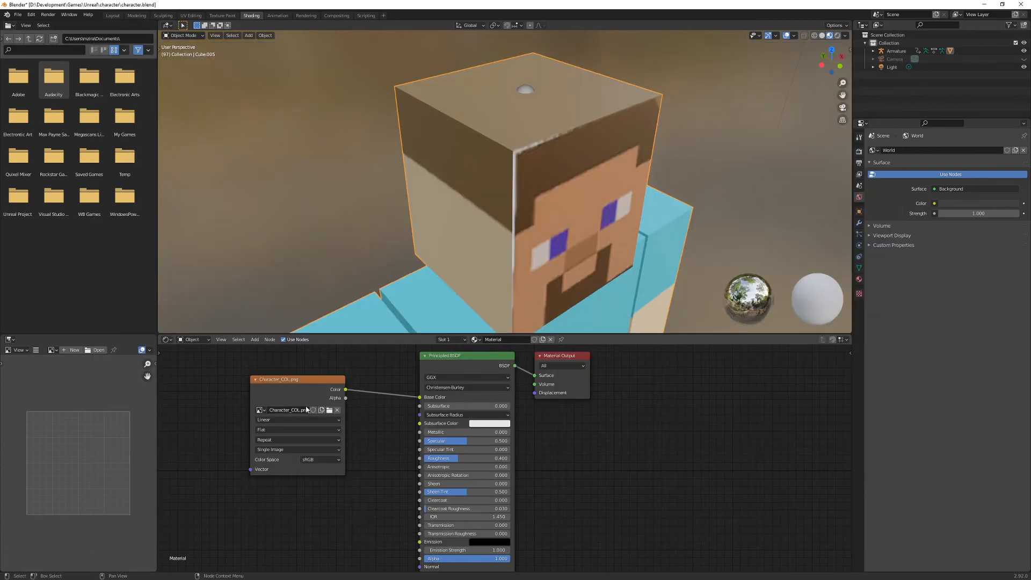
- In Blender, load Character_COL.png again into the material's Image Texture node
{"action": "left_click", "coordinate": [306, 409]}
{"action": "left_click", "coordinate": [329, 412]}
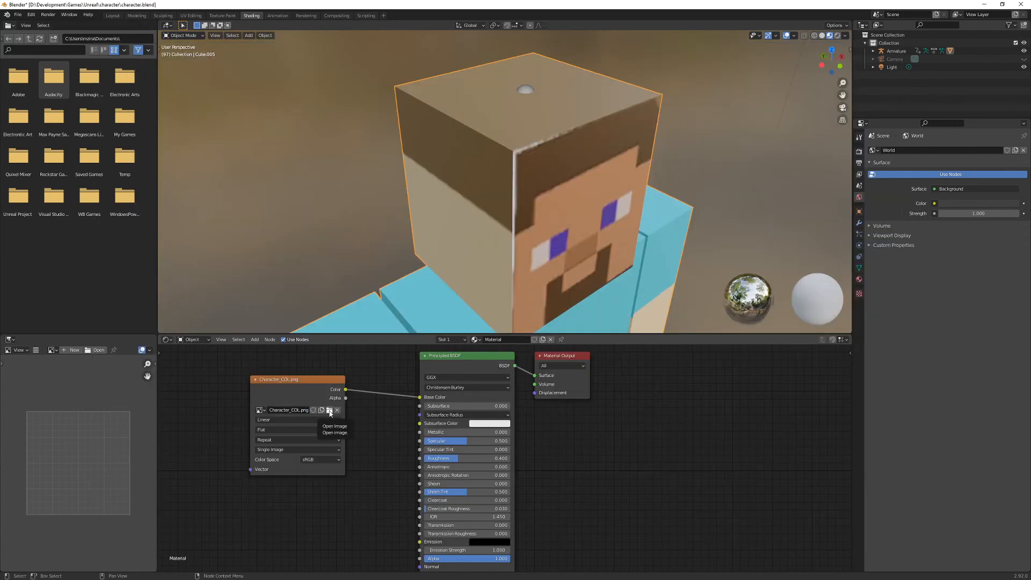
{"action": "left_click", "coordinate": [330, 412]}
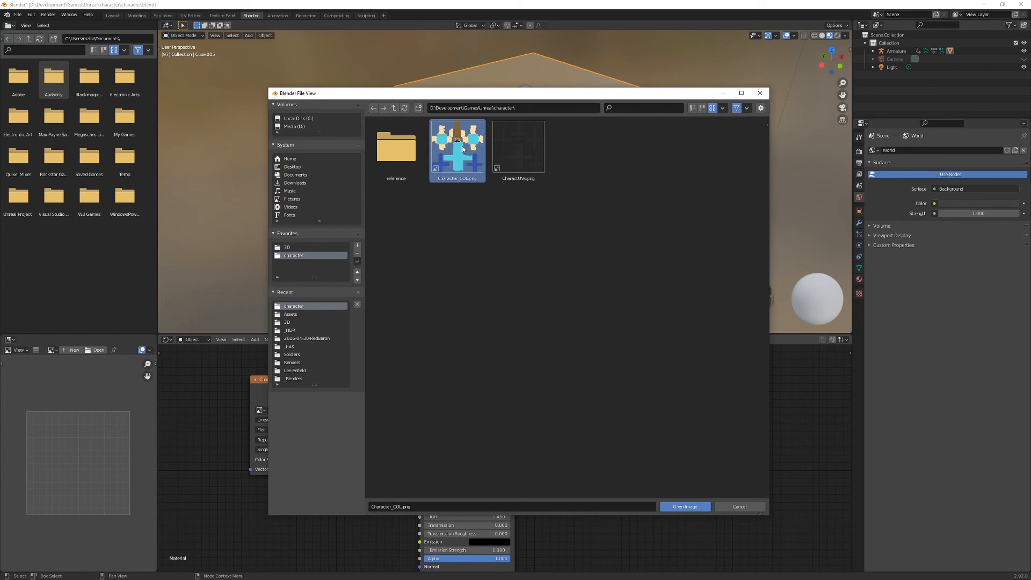
{"action": "left_click", "coordinate": [683, 506]}
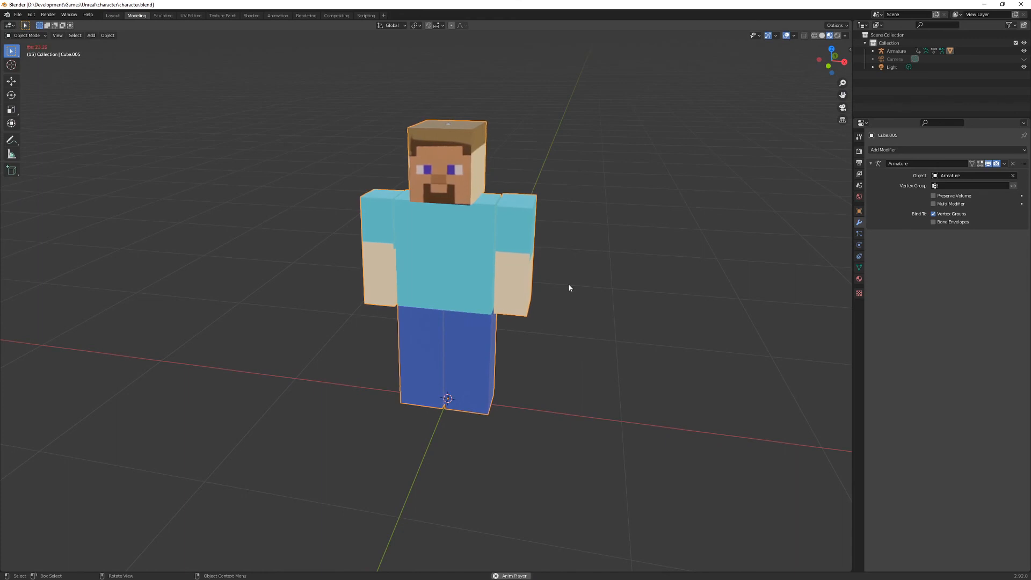
- Stop the running playback, and assign the Walking action to the character mesh in the Animation workspace
{"action": "middle_click_drag", "start_coordinate": [562, 285], "coordinate": [529, 285]}
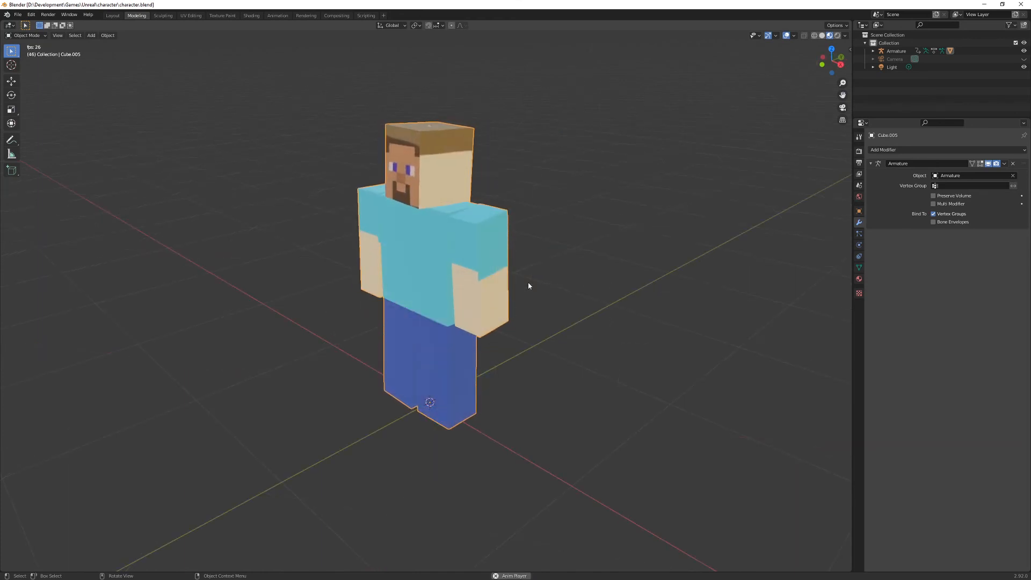
{"action": "key", "text": "space"}
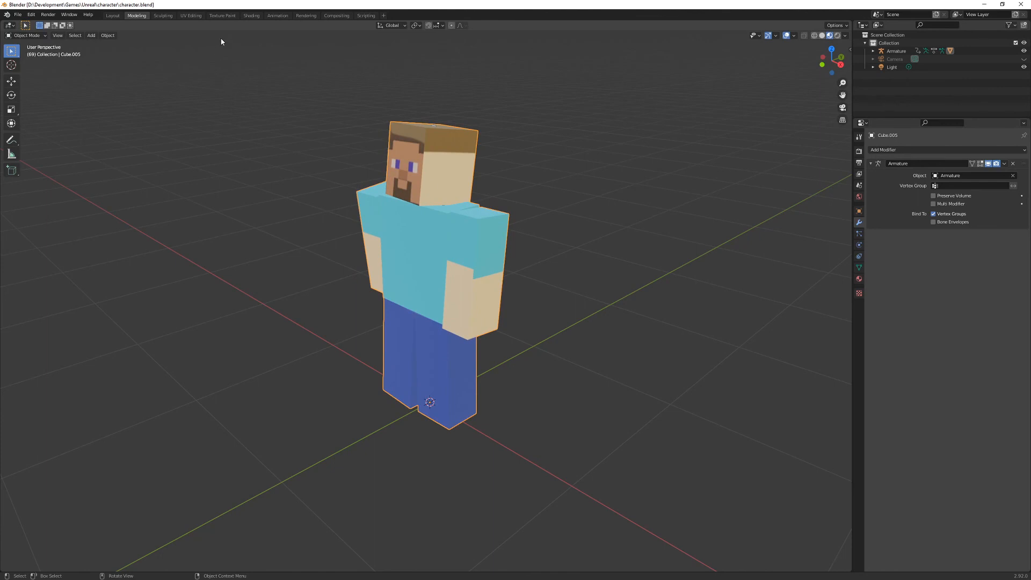
{"action": "left_click", "coordinate": [278, 15]}
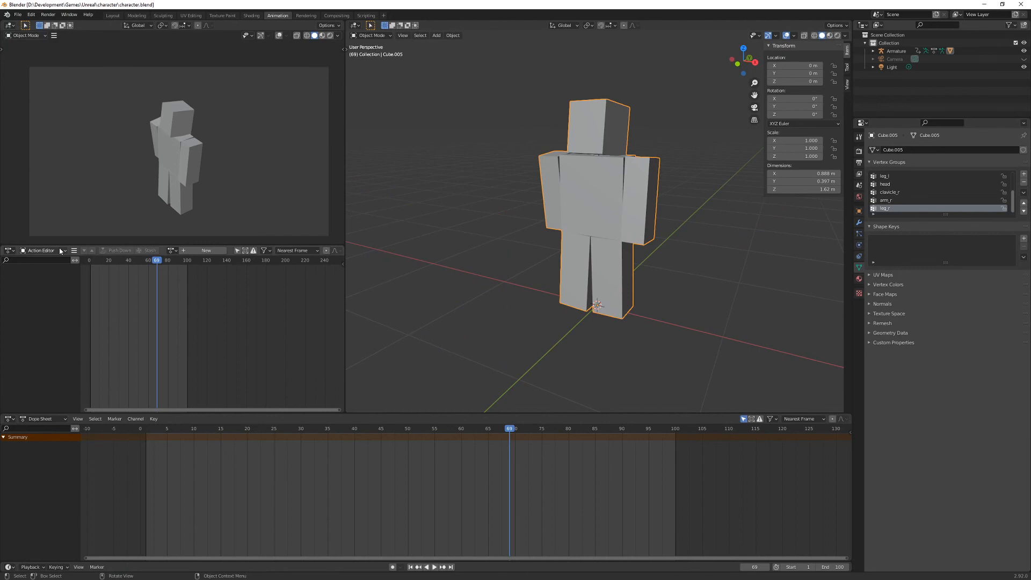
{"action": "left_click", "coordinate": [171, 251]}
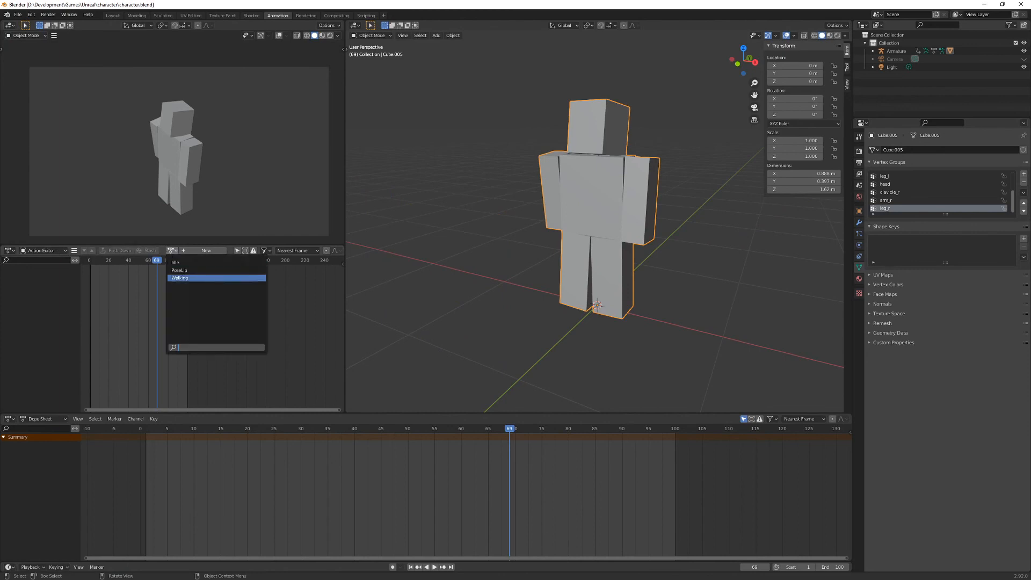
{"action": "left_click", "coordinate": [194, 278]}
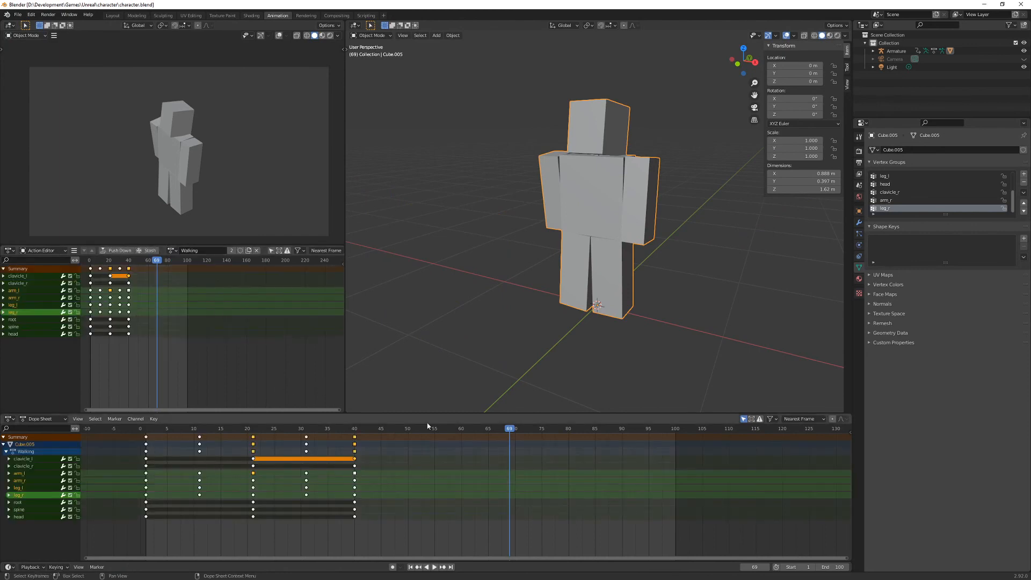
- Move the playhead to frame 0 and hide the character mesh to expose the armature
{"action": "left_click_drag", "start_coordinate": [509, 434], "coordinate": [141, 436]}
{"action": "left_click", "coordinate": [373, 36]}
{"action": "left_click", "coordinate": [536, 145]}
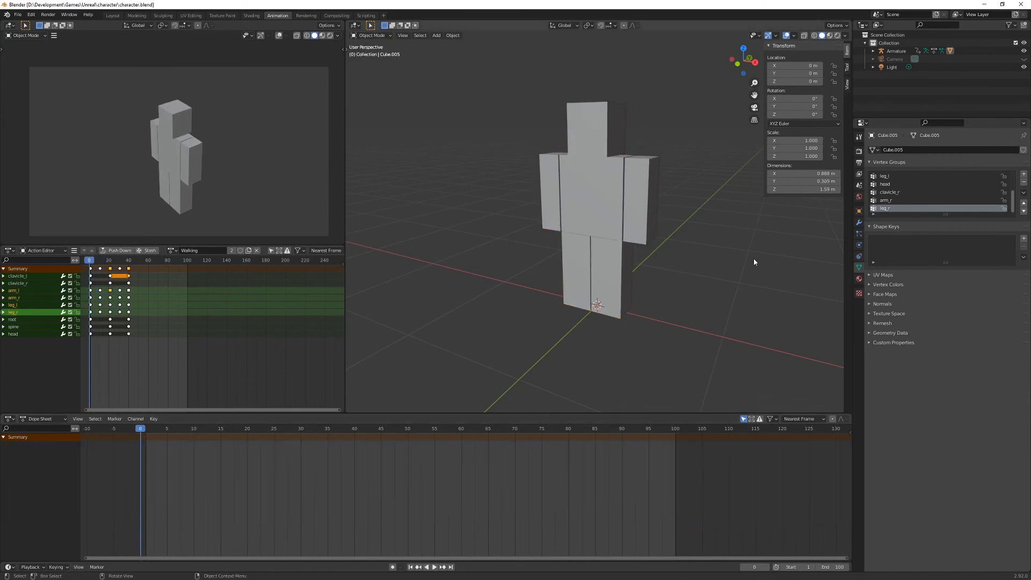
{"action": "left_click", "coordinate": [597, 227]}
{"action": "key", "text": "h"}
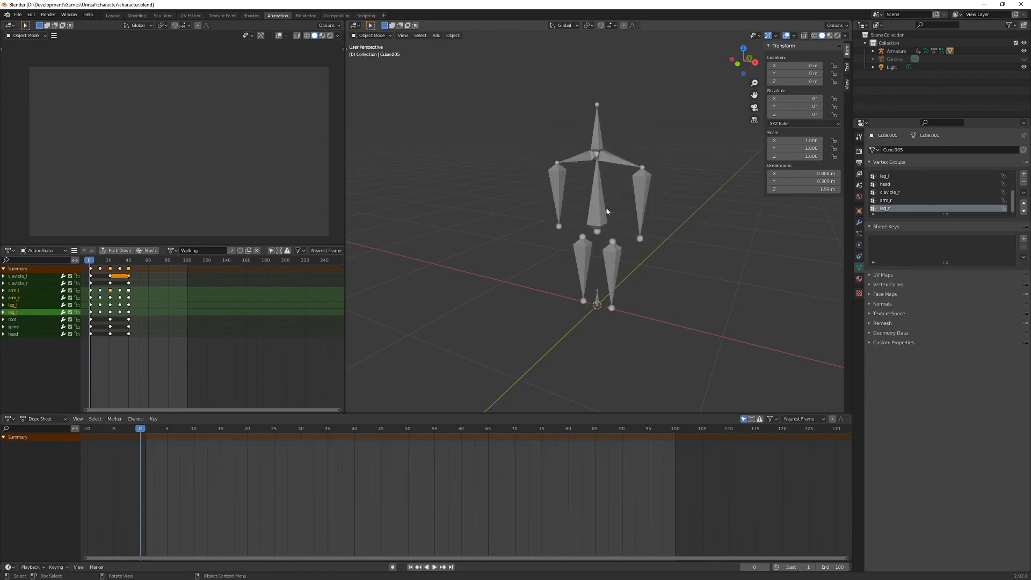
- Assign the Walking action to the armature and unhide the hidden objects
{"action": "left_click", "coordinate": [602, 209]}
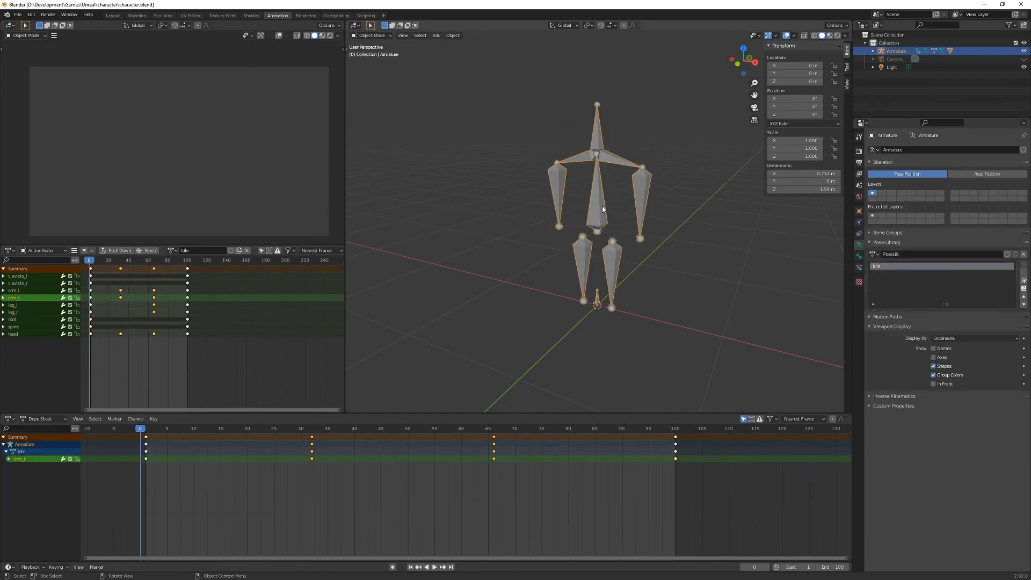
{"action": "left_click", "coordinate": [172, 250]}
{"action": "left_click", "coordinate": [179, 278]}
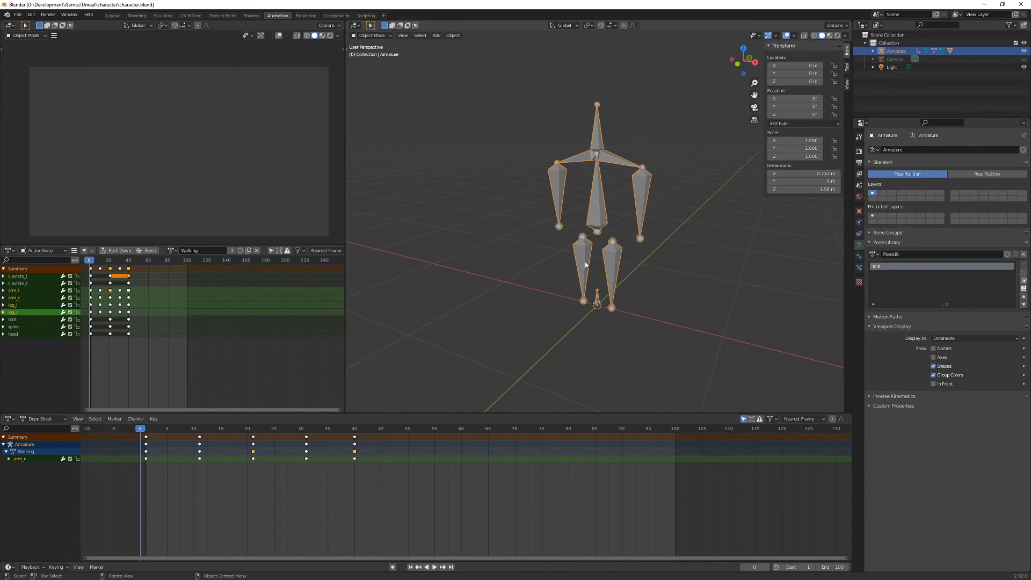
{"action": "key", "text": "alt+h"}
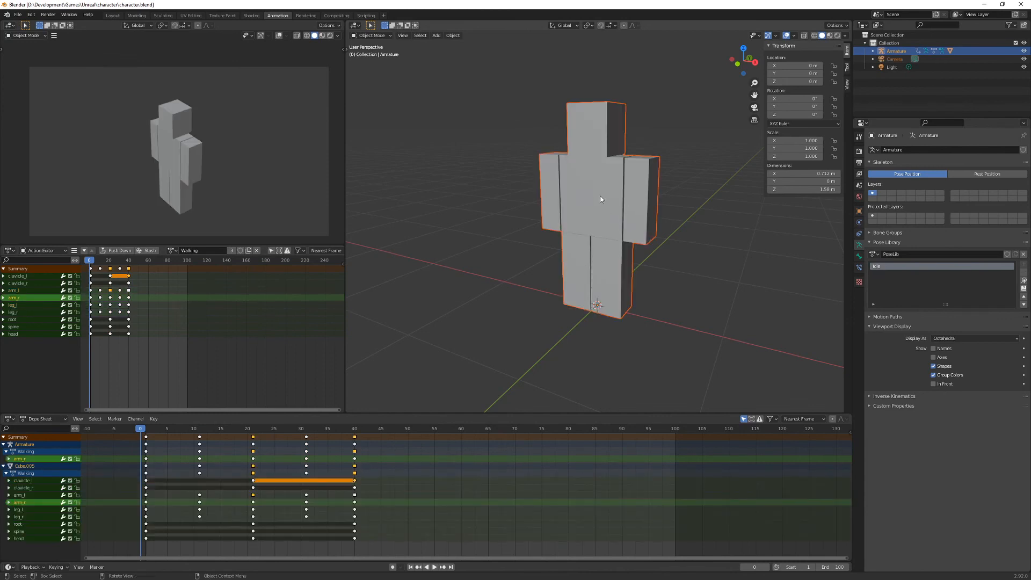
- Set the scene's end frame to 39 and play the walking animation
{"action": "key", "text": "space"}
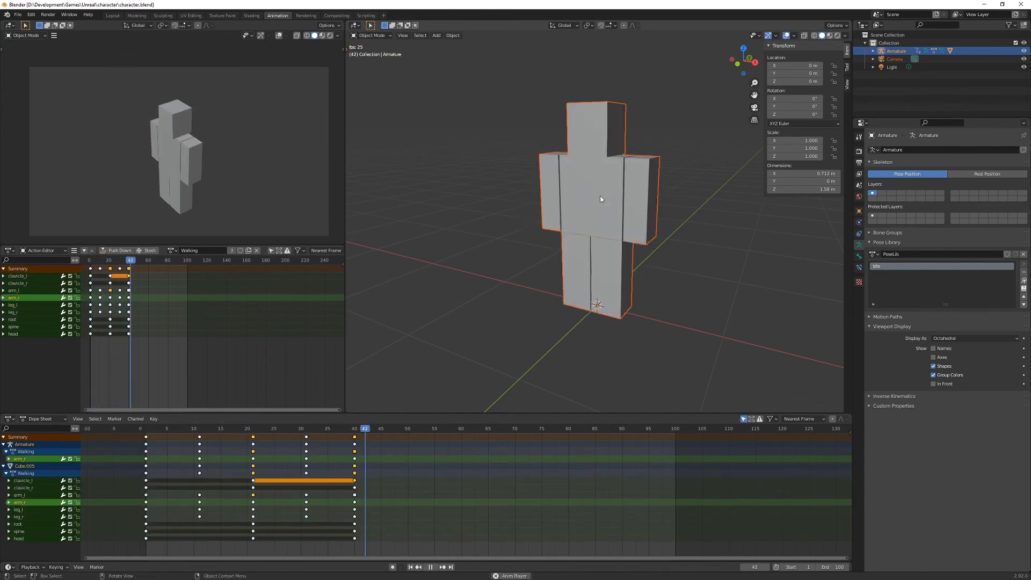
{"action": "key", "text": "space"}
{"action": "double_click", "coordinate": [831, 567]}
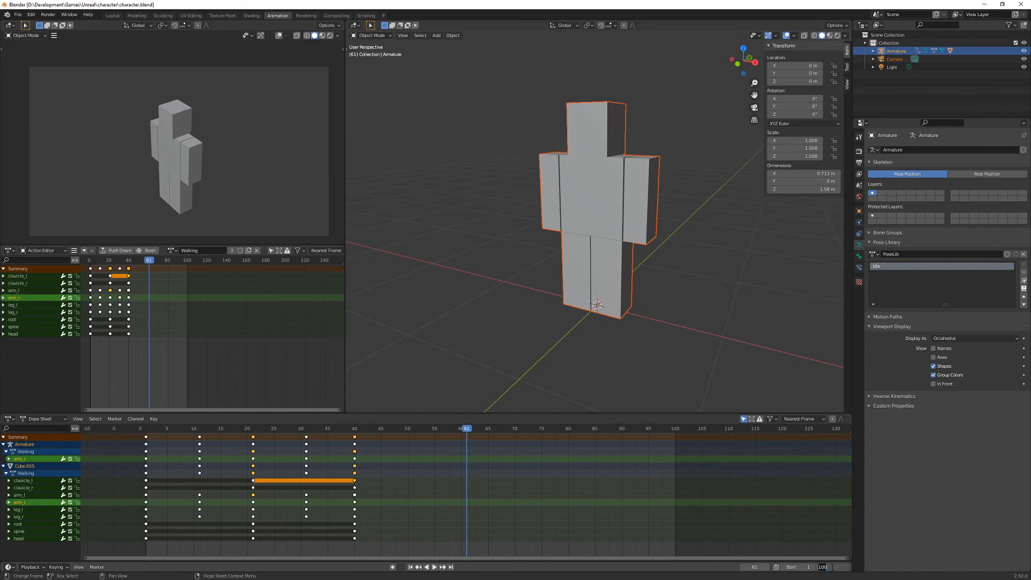
{"action": "type", "text": "39"}
{"action": "key", "text": "Return"}
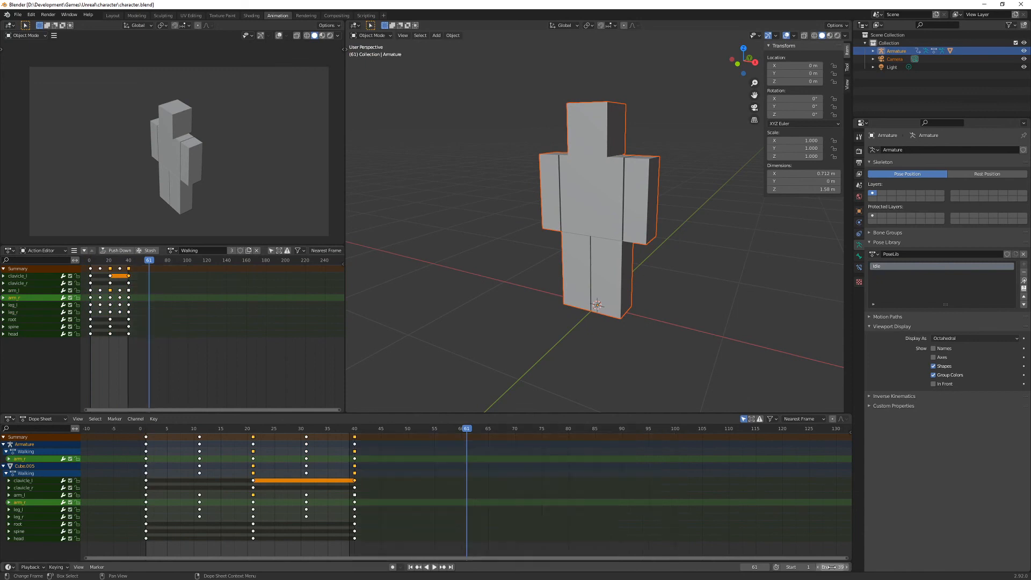
{"action": "key", "text": "space"}
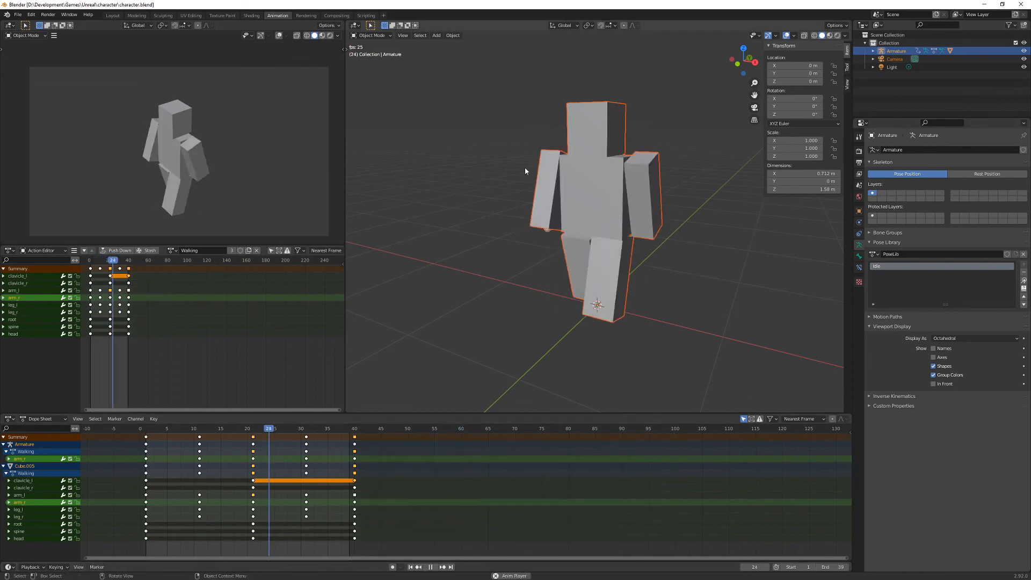
- Put the armature in Pose Mode and view the walking animation in Material Preview shading
{"action": "key", "text": "ctrl+Tab"}
{"action": "key", "text": "z"}
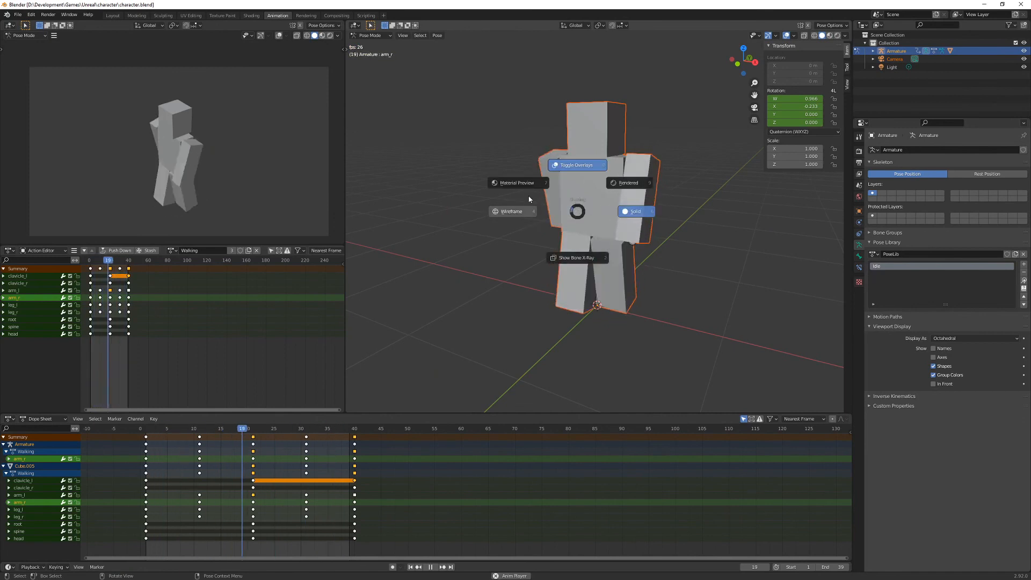
{"action": "left_click", "coordinate": [523, 184]}
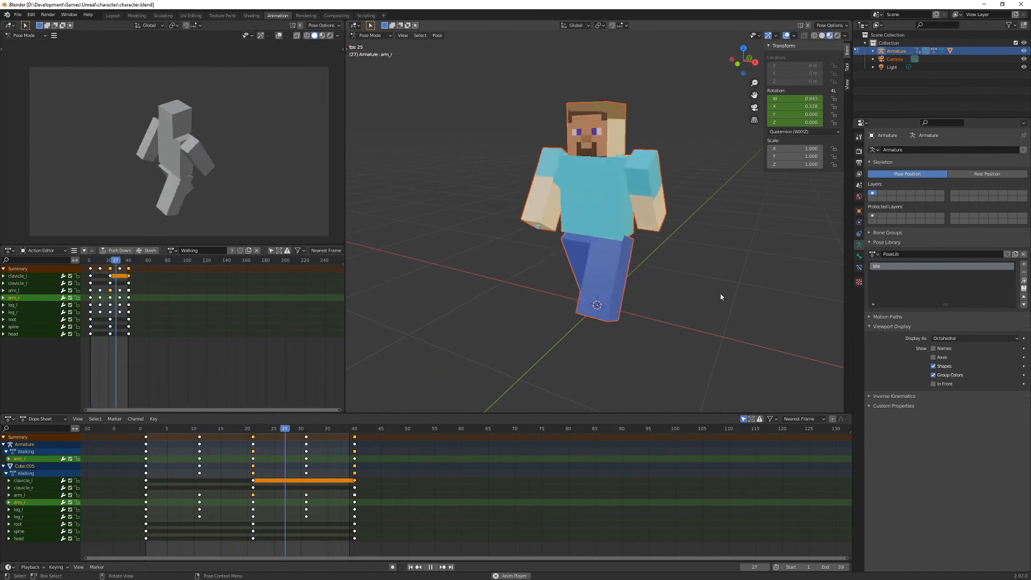
{"action": "key", "text": "space"}
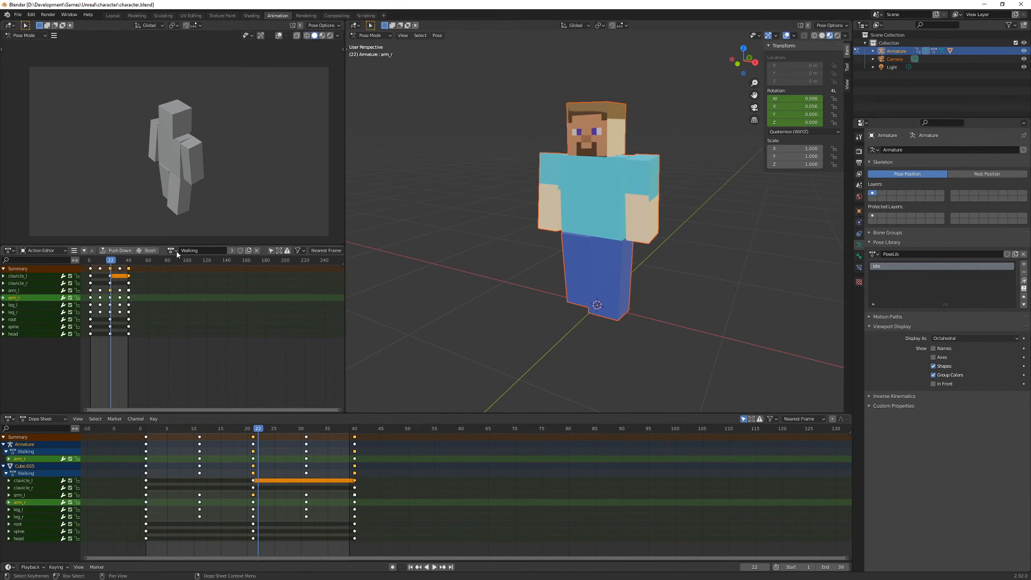
- Assign the Idle action to the armature and play it back
{"action": "left_click", "coordinate": [172, 250]}
{"action": "left_click", "coordinate": [180, 263]}
{"action": "key", "text": "space"}
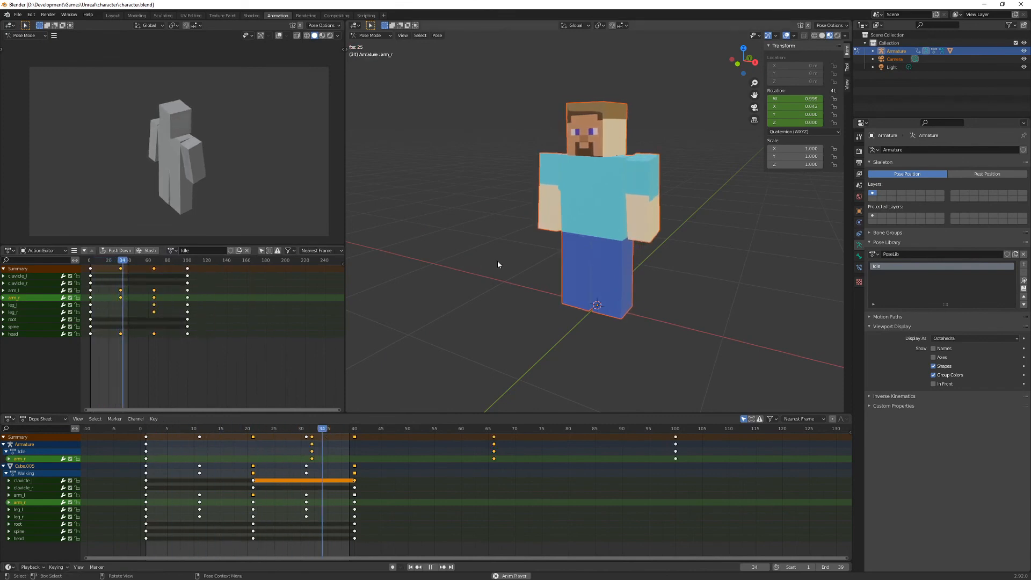
{"action": "key", "text": "space"}
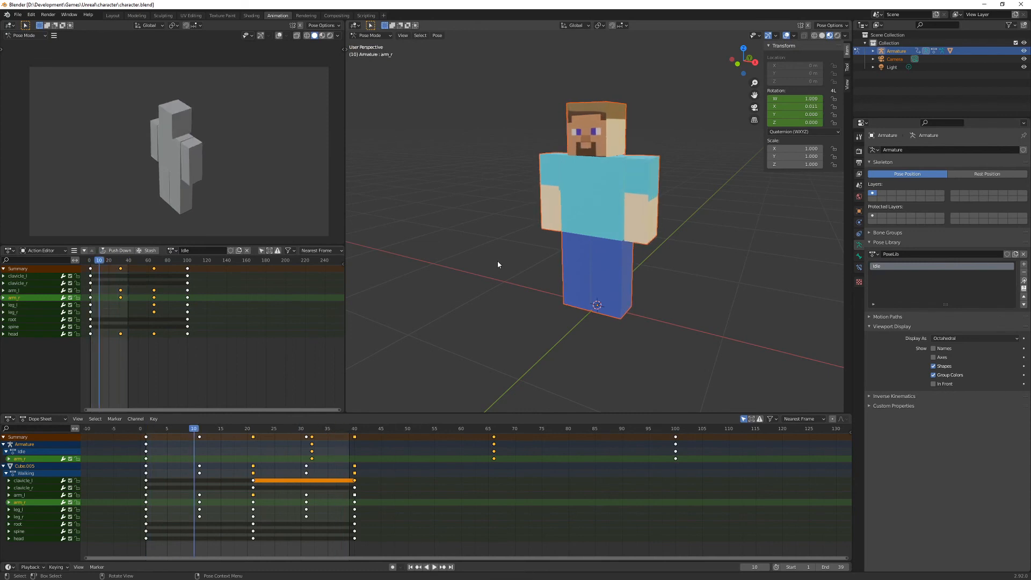